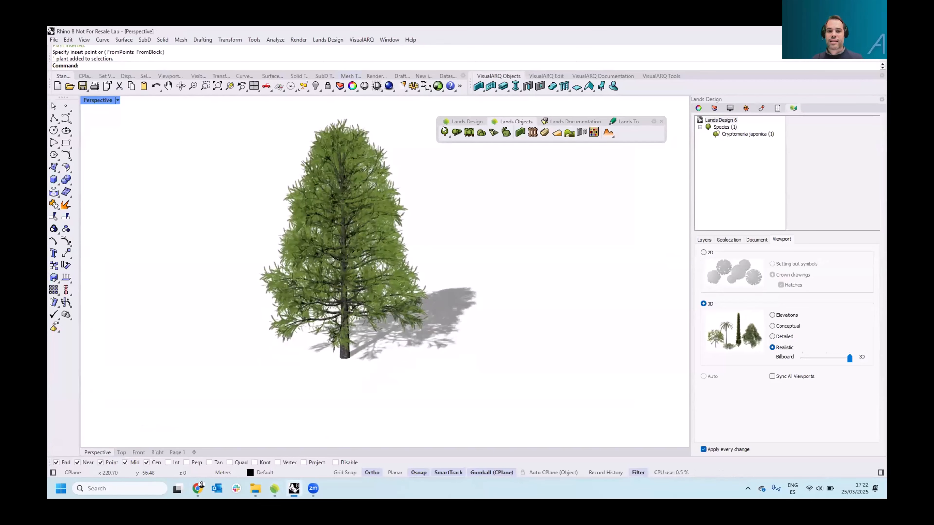
{"action": "left_click", "coordinate": [579, 122]}
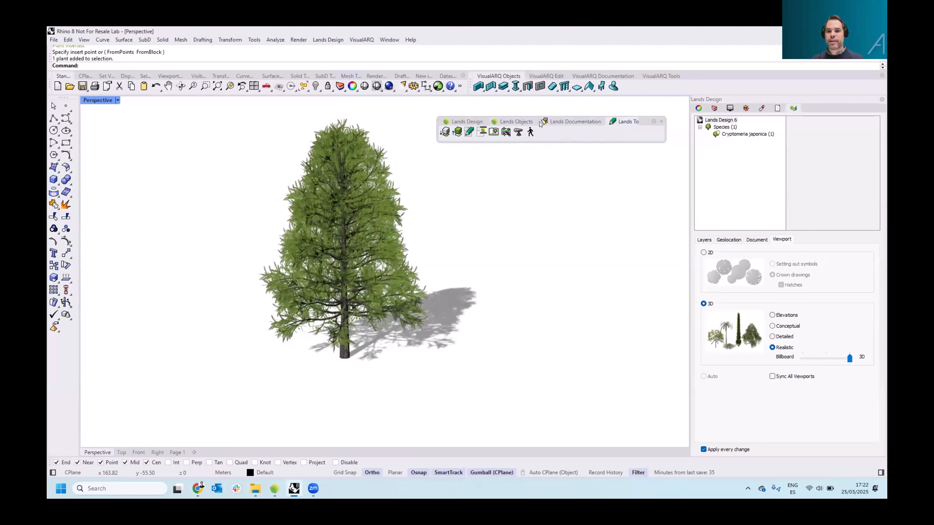
{"action": "left_click", "coordinate": [527, 123]}
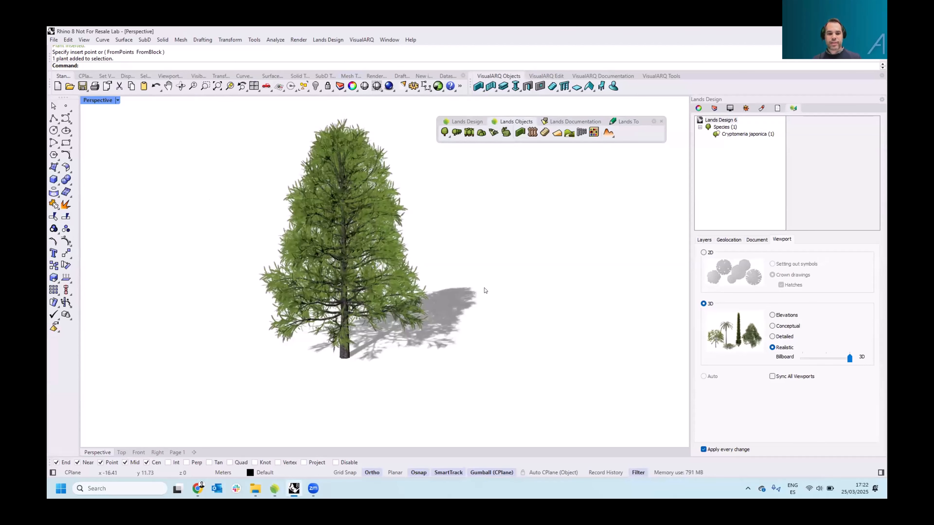
Switch to the RhinoLands window
{"action": "mouse_move", "coordinate": [274, 488]}
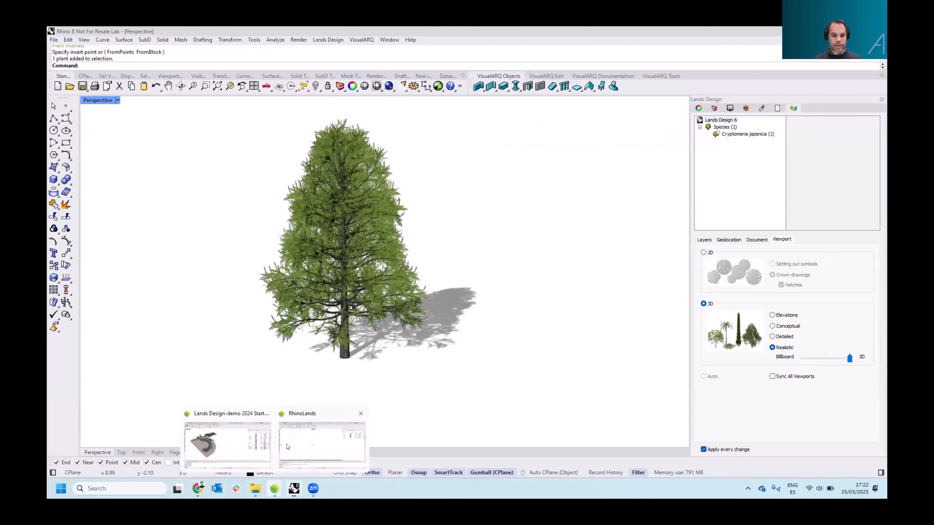
{"action": "left_click", "coordinate": [322, 444]}
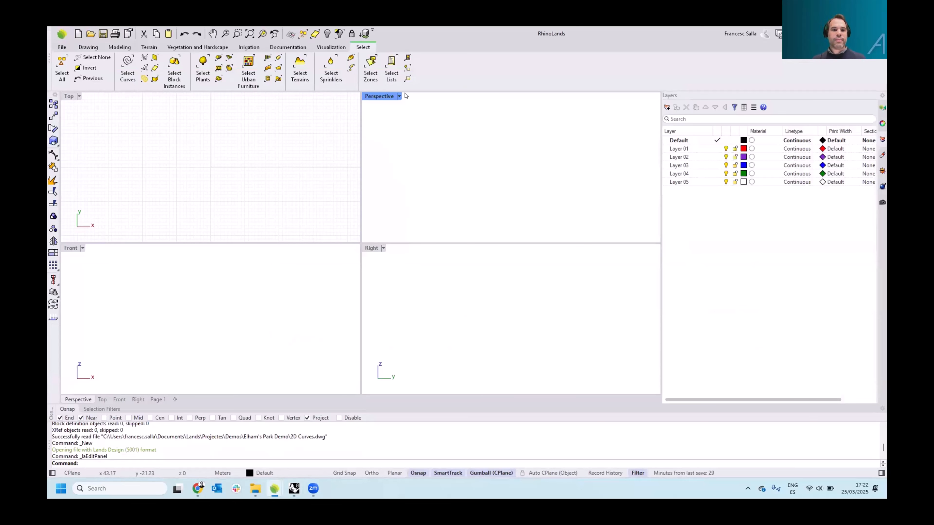
{"action": "left_click", "coordinate": [89, 48]}
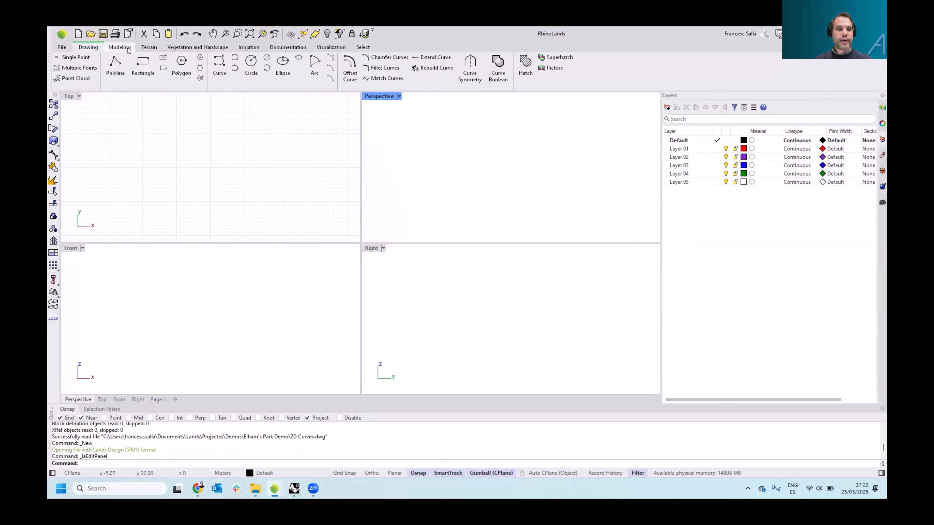
{"action": "left_click", "coordinate": [120, 47]}
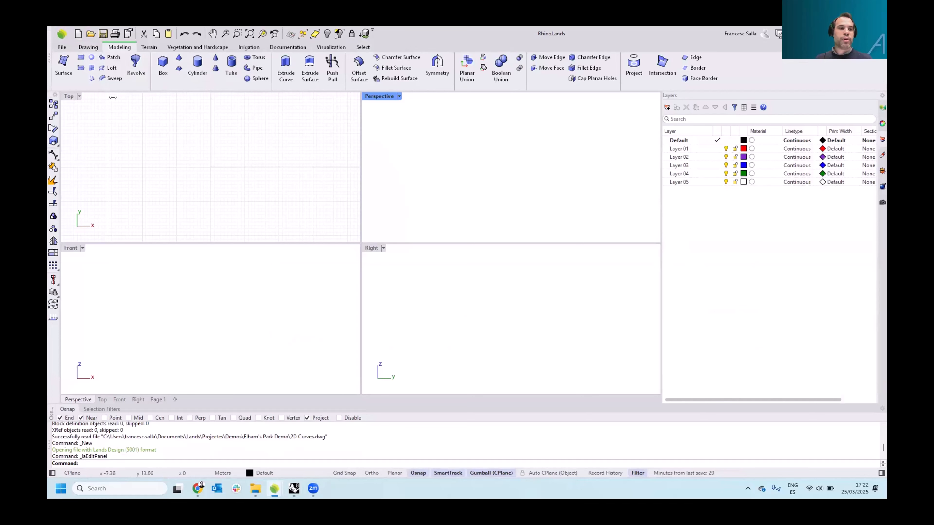
Open 2D Curves.dwg from the Elham's Park Demo folder, accepting the default DWG/DXF import options
{"action": "left_click", "coordinate": [62, 48]}
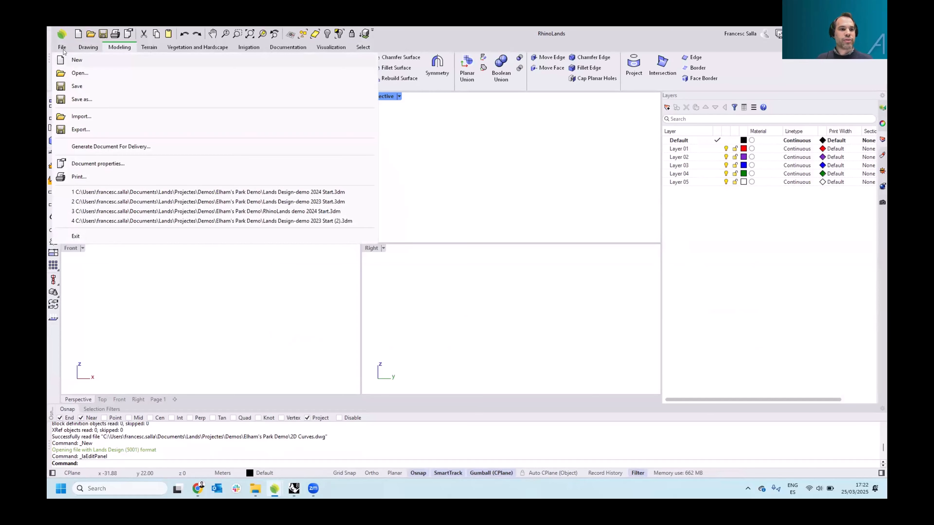
{"action": "left_click", "coordinate": [79, 73]}
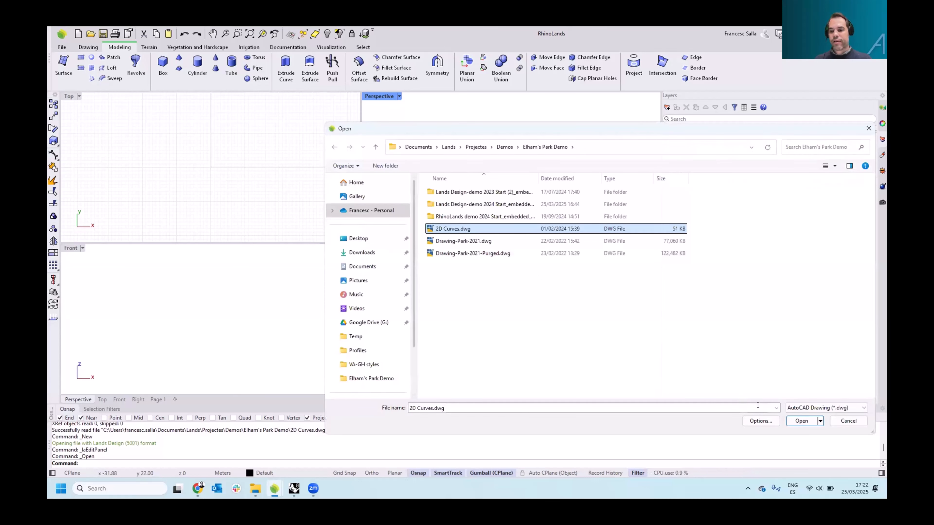
{"action": "left_click", "coordinate": [791, 421]}
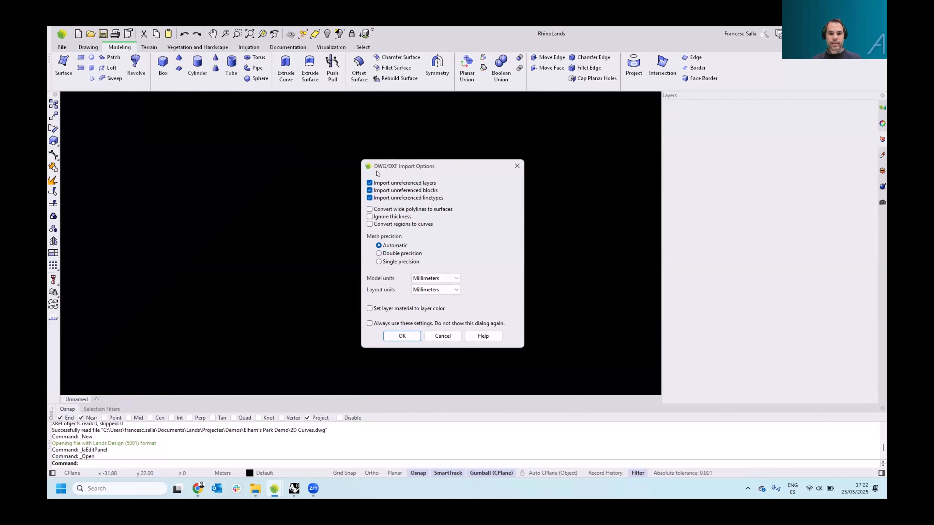
{"action": "left_click_drag", "start_coordinate": [415, 168], "coordinate": [366, 155]}
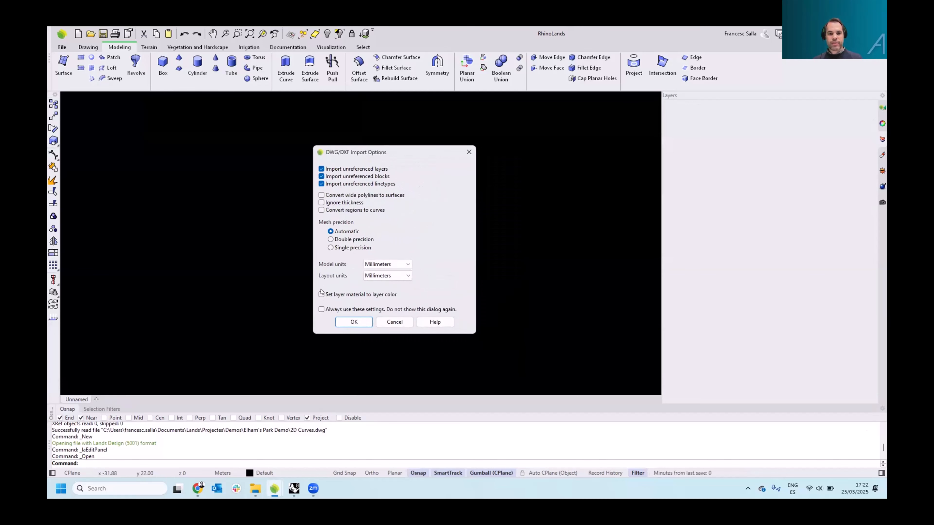
{"action": "left_click", "coordinate": [346, 323]}
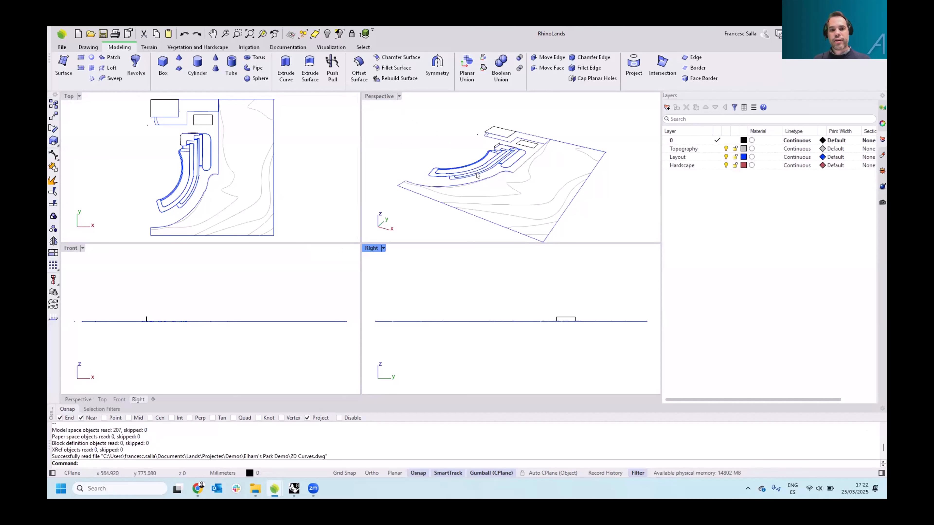
Maximize the Perspective viewport and examine the imported curves and their Topography and Layout layers
{"action": "mouse_move", "coordinate": [452, 164]}
{"action": "right_mouse_down"}
{"action": "mouse_move", "coordinate": [453, 148]}
{"action": "mouse_move", "coordinate": [449, 158]}
{"action": "right_mouse_up"}
{"action": "right_click_drag", "start_coordinate": [252, 143], "coordinate": [258, 148]}
{"action": "right_click_drag", "start_coordinate": [257, 267], "coordinate": [255, 282]}
{"action": "right_click_drag", "start_coordinate": [449, 299], "coordinate": [411, 263]}
{"action": "key", "text": "ctrl+m"}
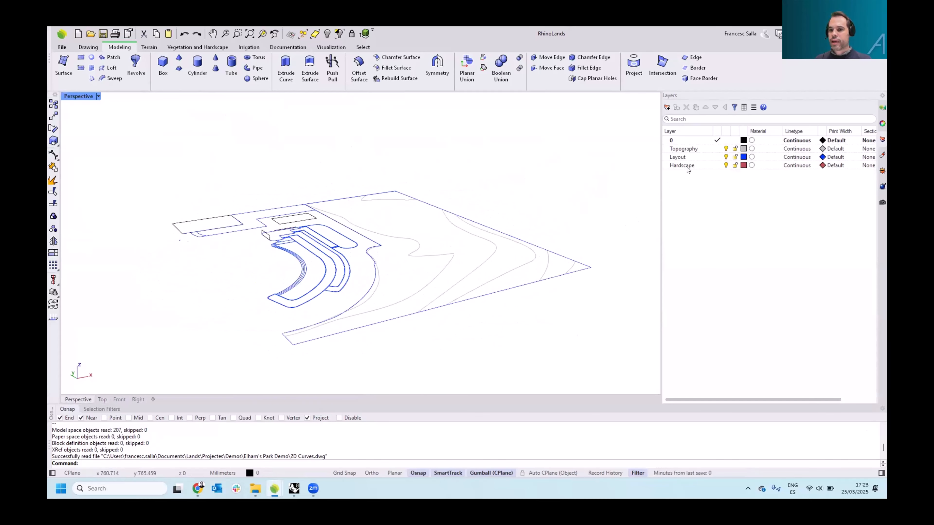
{"action": "left_click", "coordinate": [727, 150]}
{"action": "left_click", "coordinate": [726, 148]}
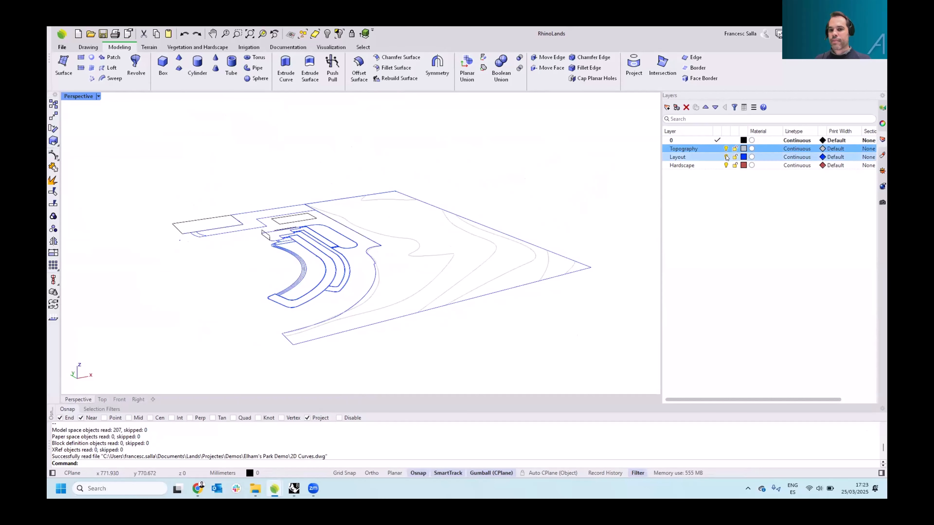
{"action": "left_click", "coordinate": [726, 157]}
{"action": "left_click", "coordinate": [726, 157]}
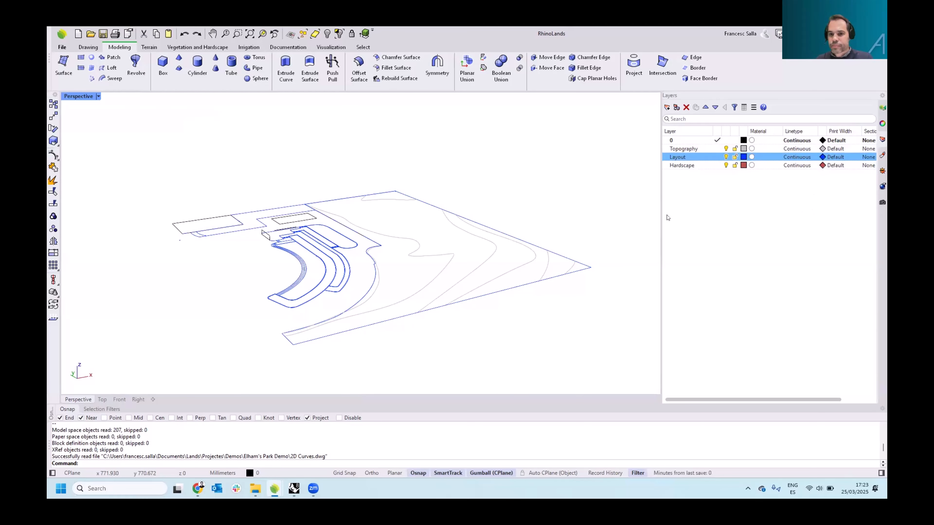
{"action": "right_click_drag", "start_coordinate": [524, 158], "coordinate": [510, 174]}
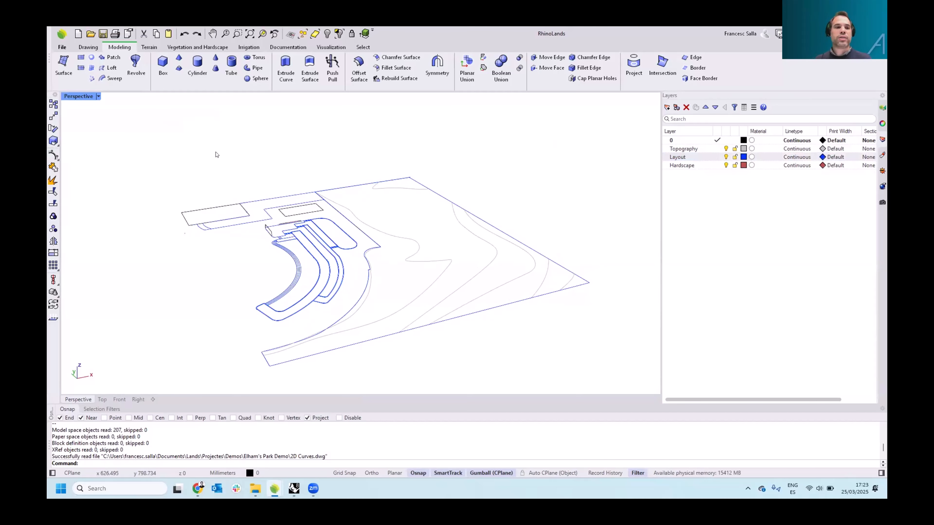
Switch to the Lands Design-demo 2024 Start.3dm window
{"action": "left_click", "coordinate": [89, 47]}
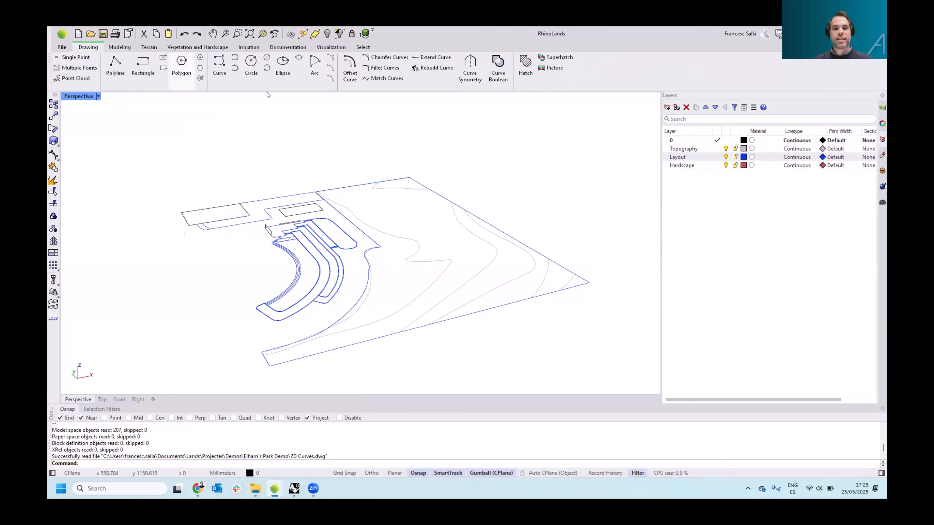
{"action": "right_click_drag", "start_coordinate": [317, 165], "coordinate": [315, 171]}
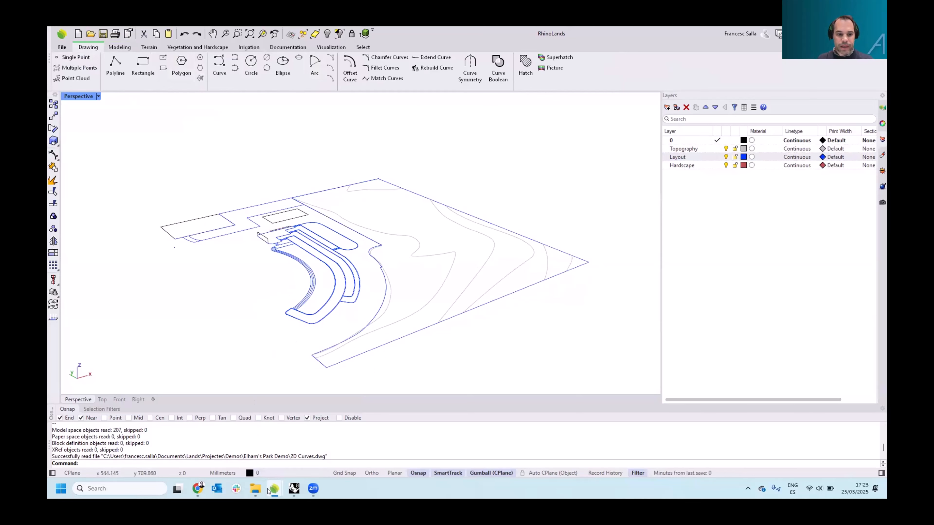
{"action": "mouse_move", "coordinate": [273, 490]}
{"action": "left_click", "coordinate": [234, 447]}
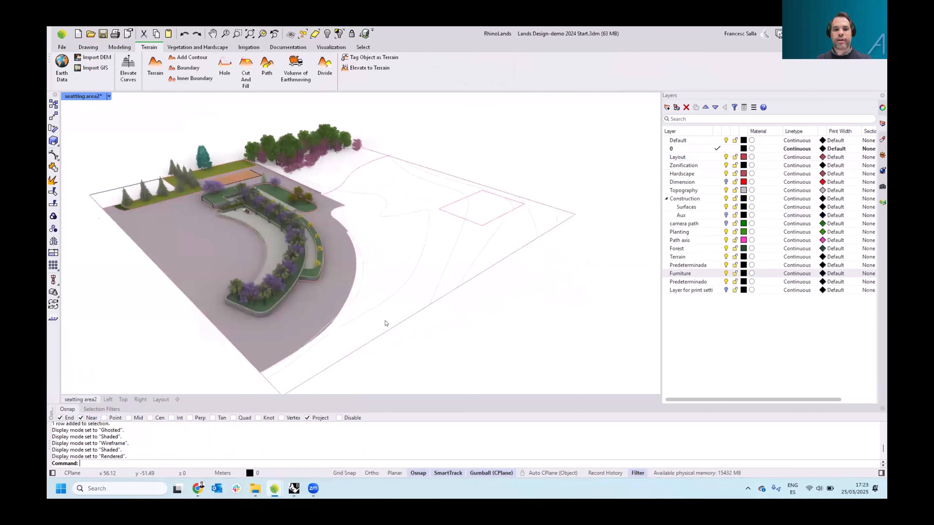
Open the Lands Design panel's Viewport settings and set the 3D plant display to Detailed
{"action": "right_click_drag", "start_coordinate": [379, 324], "coordinate": [380, 290]}
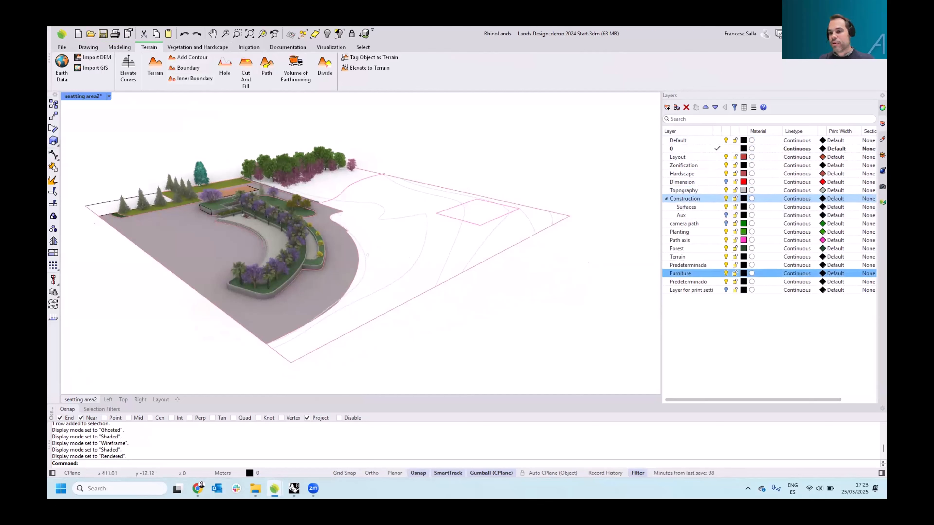
{"action": "left_click", "coordinate": [883, 202]}
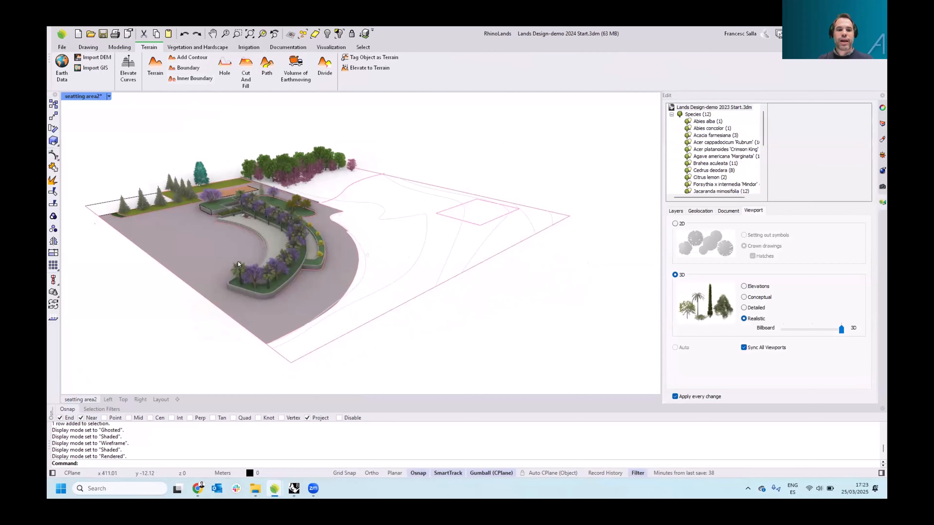
{"action": "mouse_move", "coordinate": [273, 275]}
{"action": "right_mouse_down"}
{"action": "mouse_move", "coordinate": [311, 286]}
{"action": "mouse_move", "coordinate": [285, 279]}
{"action": "right_mouse_up"}
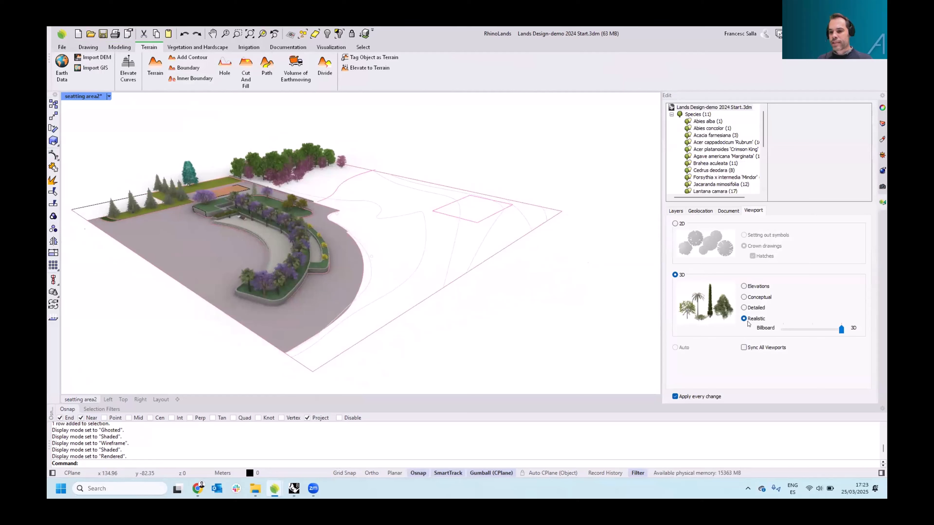
{"action": "scroll", "coordinate": [259, 233], "scroll_direction": "down", "scroll_amount": 2}
{"action": "scroll", "coordinate": [263, 225], "scroll_direction": "up", "scroll_amount": 5}
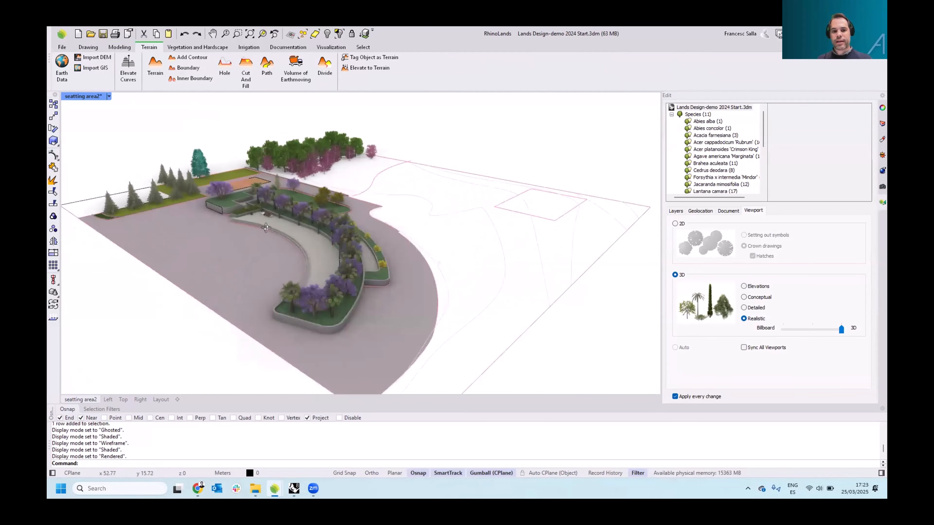
{"action": "right_click_drag", "start_coordinate": [264, 226], "coordinate": [312, 232]}
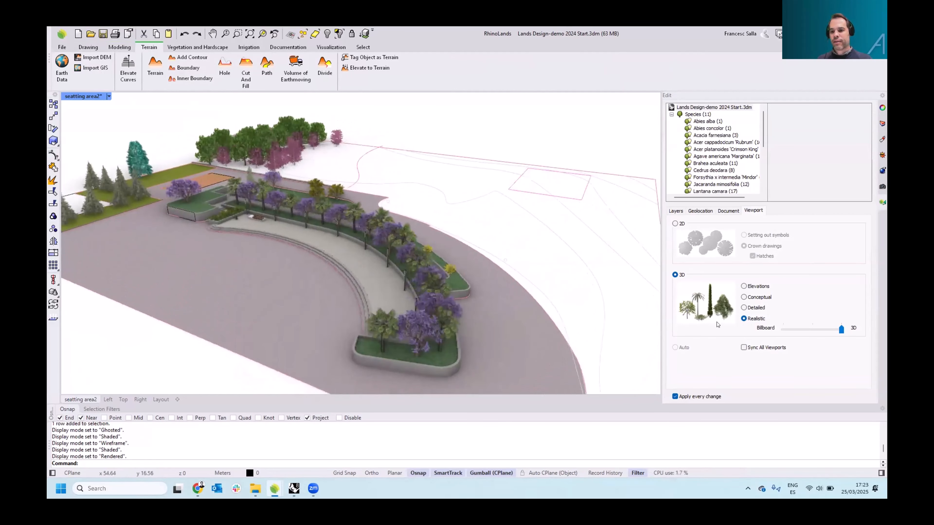
{"action": "left_click", "coordinate": [744, 308]}
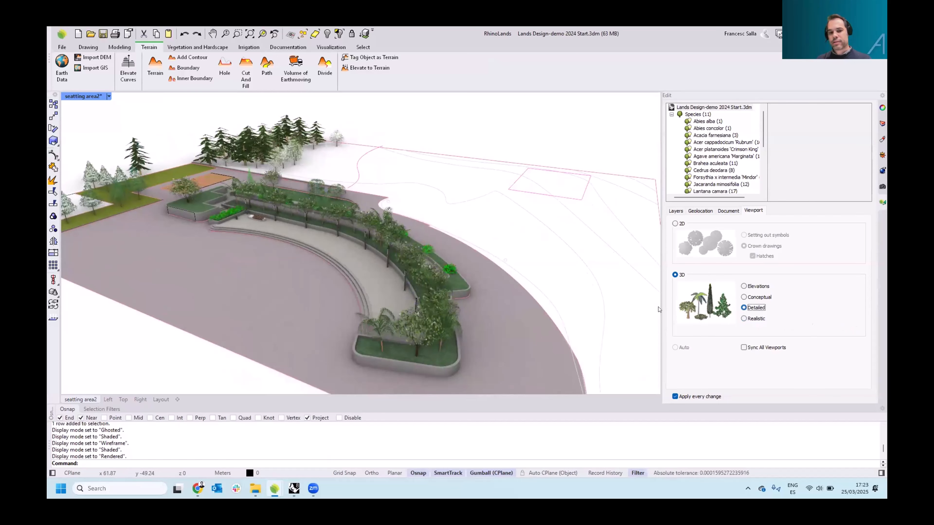
Switch the 3D plant display to Conceptual
{"action": "scroll", "coordinate": [538, 292], "scroll_direction": "up", "scroll_amount": 5}
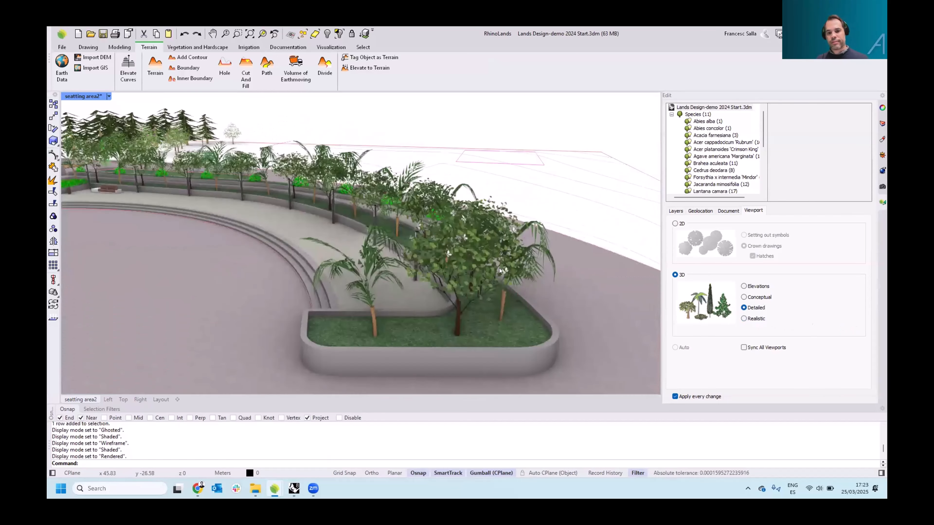
{"action": "scroll", "coordinate": [496, 278], "scroll_direction": "down", "scroll_amount": 3}
{"action": "scroll", "coordinate": [449, 296], "scroll_direction": "down", "scroll_amount": 3}
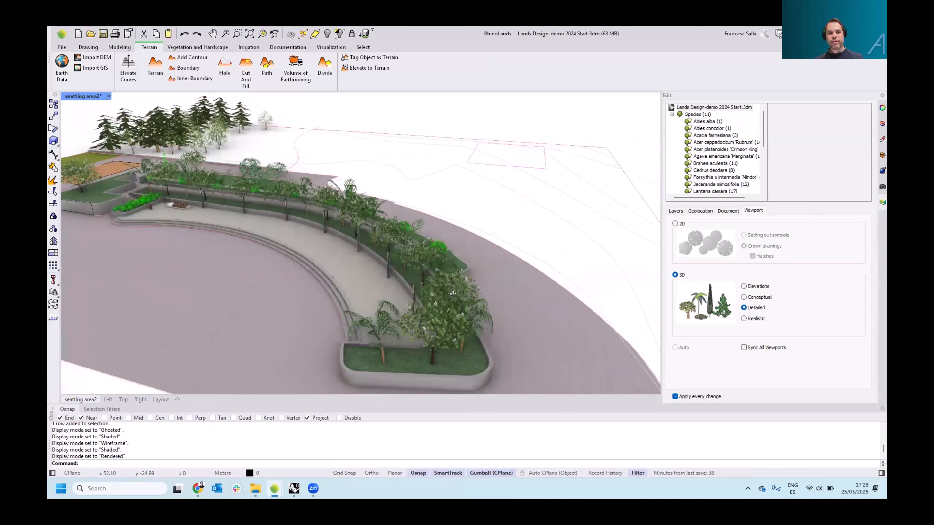
{"action": "scroll", "coordinate": [450, 296], "scroll_direction": "down", "scroll_amount": 3}
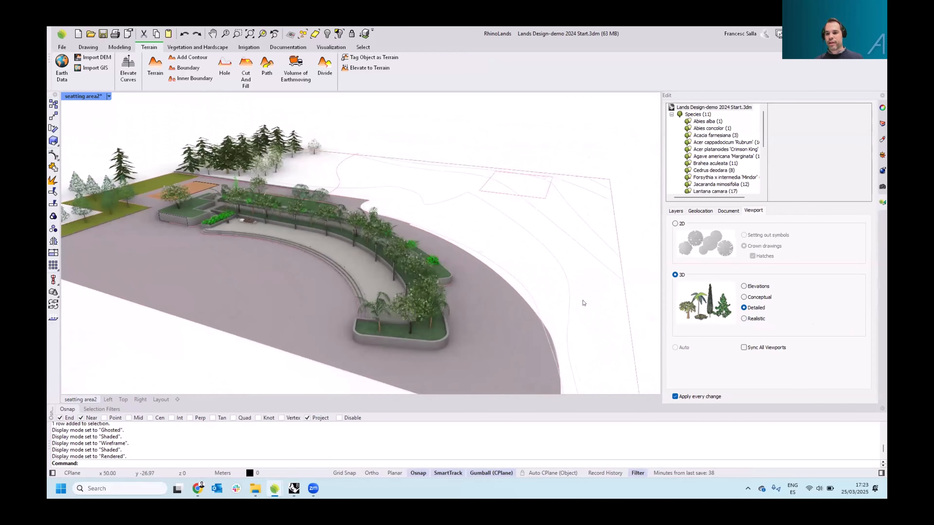
{"action": "left_click", "coordinate": [744, 296]}
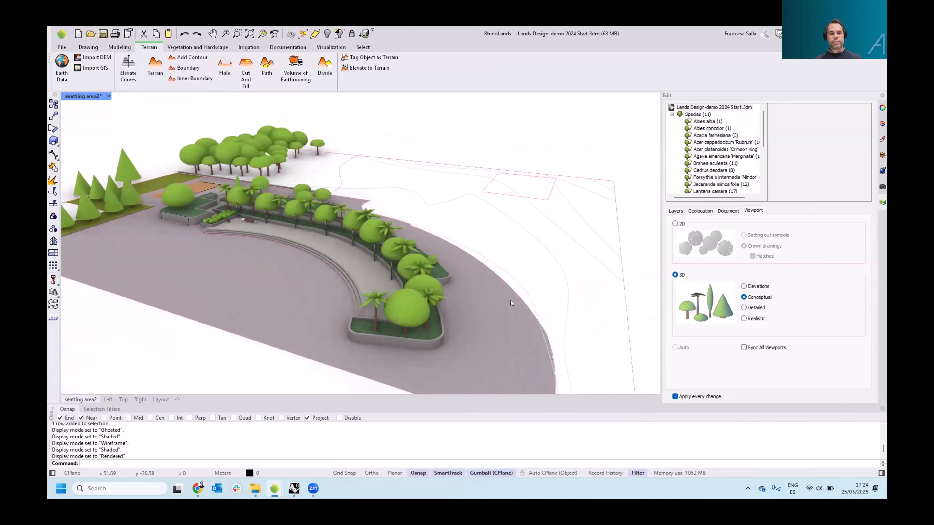
Switch the 3D plant display to Elevations
{"action": "right_click_drag", "start_coordinate": [510, 304], "coordinate": [474, 294]}
{"action": "left_click", "coordinate": [744, 286]}
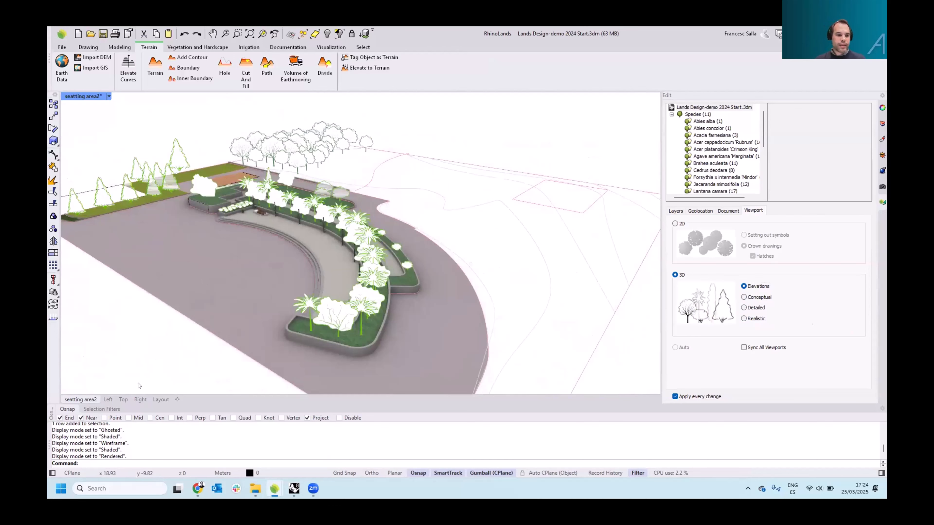
Review the Right and Left views, then restore the four-viewport layout
{"action": "left_click", "coordinate": [139, 400]}
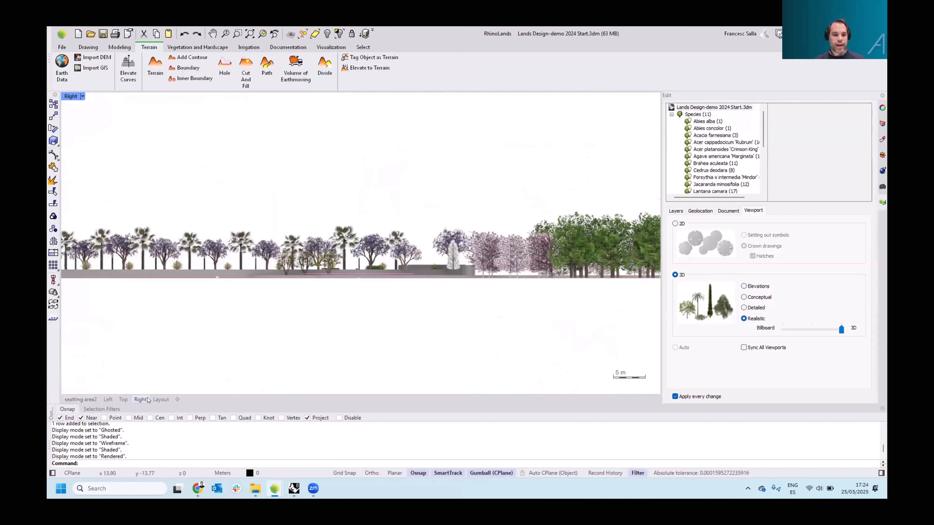
{"action": "left_click", "coordinate": [109, 400]}
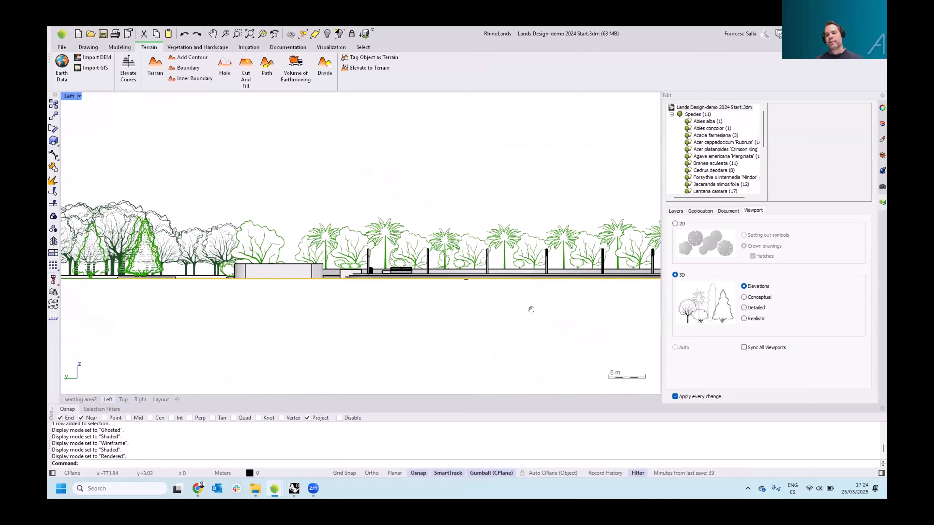
{"action": "scroll", "coordinate": [530, 310], "scroll_direction": "up", "scroll_amount": 3}
{"action": "right_click_drag", "start_coordinate": [485, 293], "coordinate": [545, 294]}
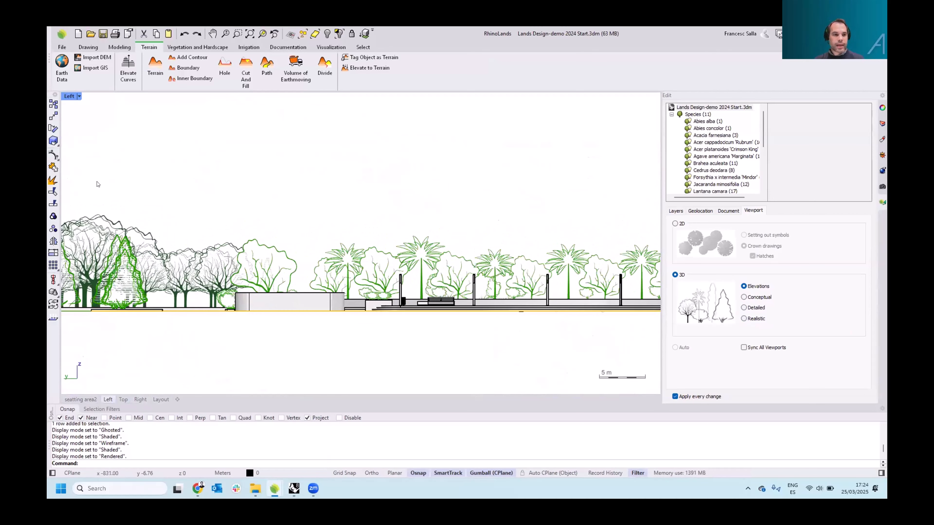
{"action": "double_click", "coordinate": [69, 96]}
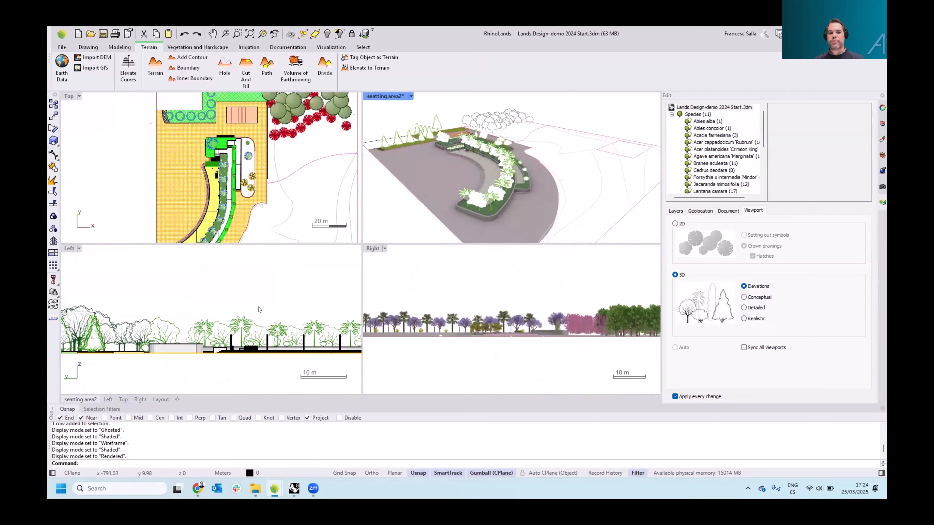
Activate the Right viewport and set its 3D plant display to Realistic
{"action": "right_click_drag", "start_coordinate": [259, 308], "coordinate": [259, 296]}
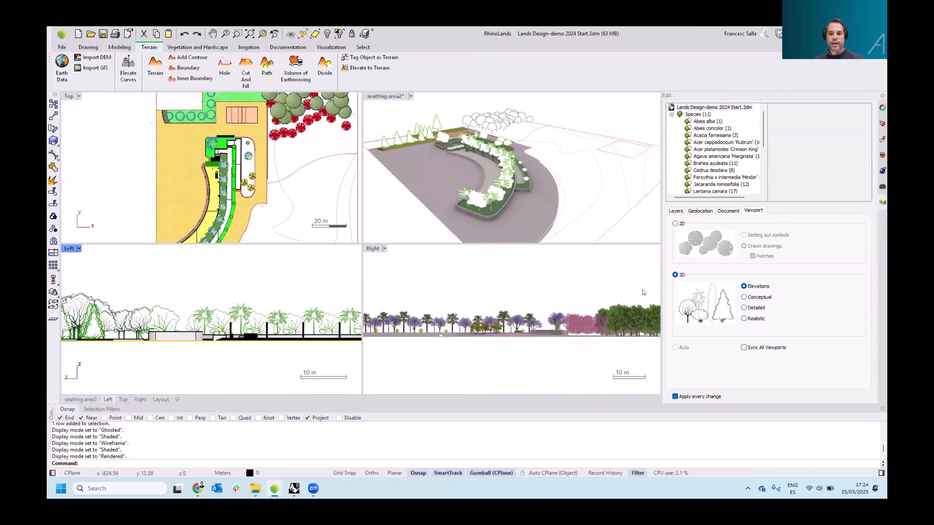
{"action": "left_click", "coordinate": [569, 269]}
{"action": "left_click", "coordinate": [743, 318]}
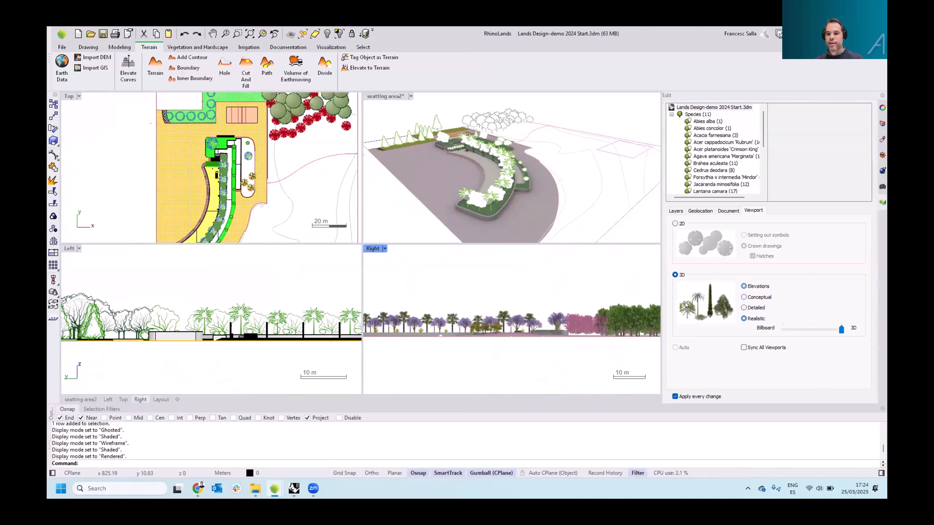
Activate the perspective viewport and set its 3D plant display to Realistic
{"action": "left_click", "coordinate": [554, 143]}
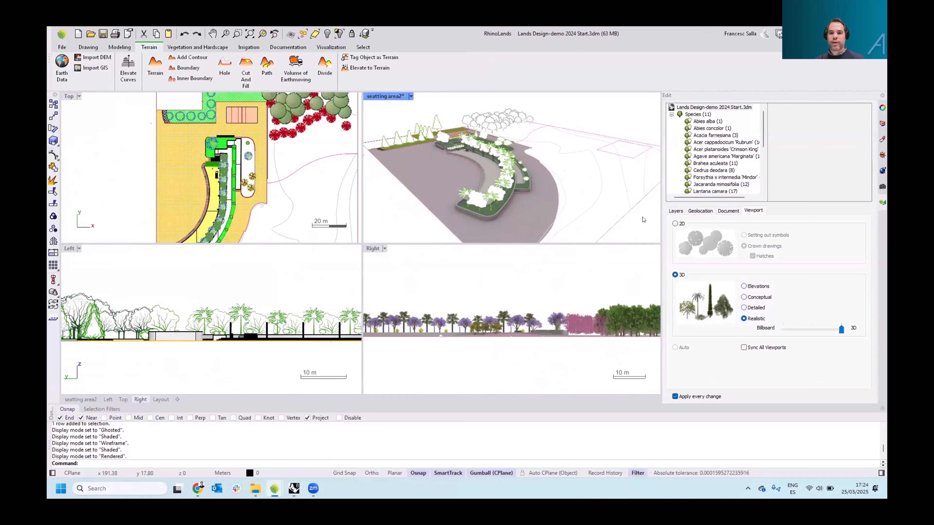
{"action": "left_click", "coordinate": [744, 286]}
{"action": "left_click", "coordinate": [744, 319]}
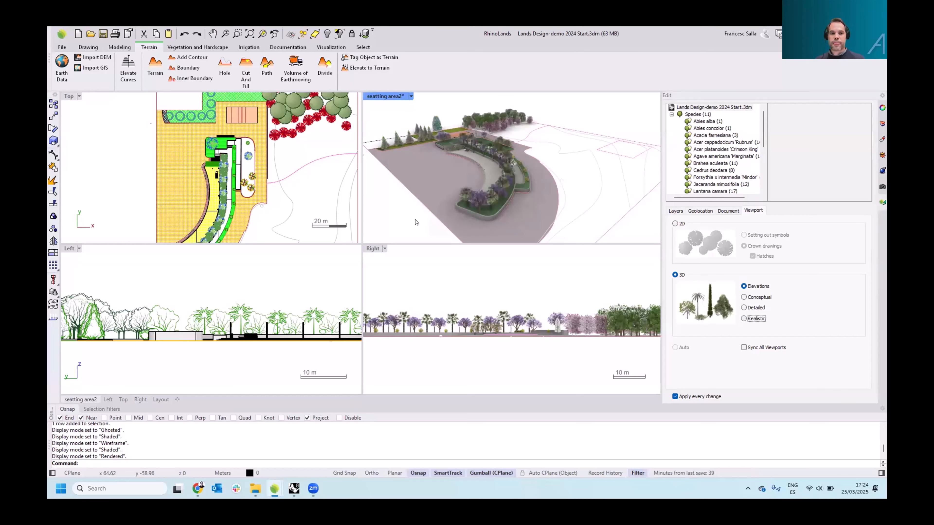
Activate the Top viewport and toggle its plant display to 3D and back to 2D
{"action": "left_click", "coordinate": [105, 164]}
{"action": "scroll", "coordinate": [111, 164], "scroll_direction": "down", "scroll_amount": 4}
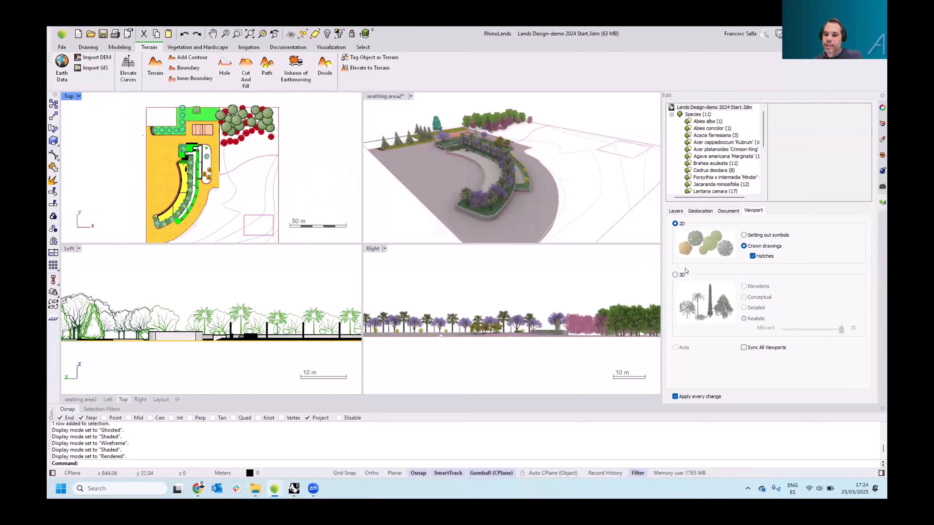
{"action": "left_click", "coordinate": [675, 275]}
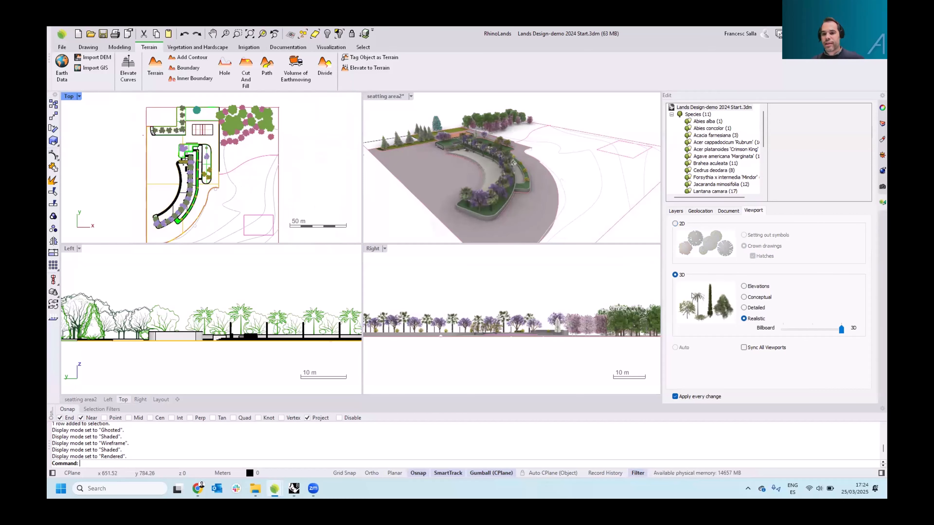
{"action": "left_click", "coordinate": [676, 224]}
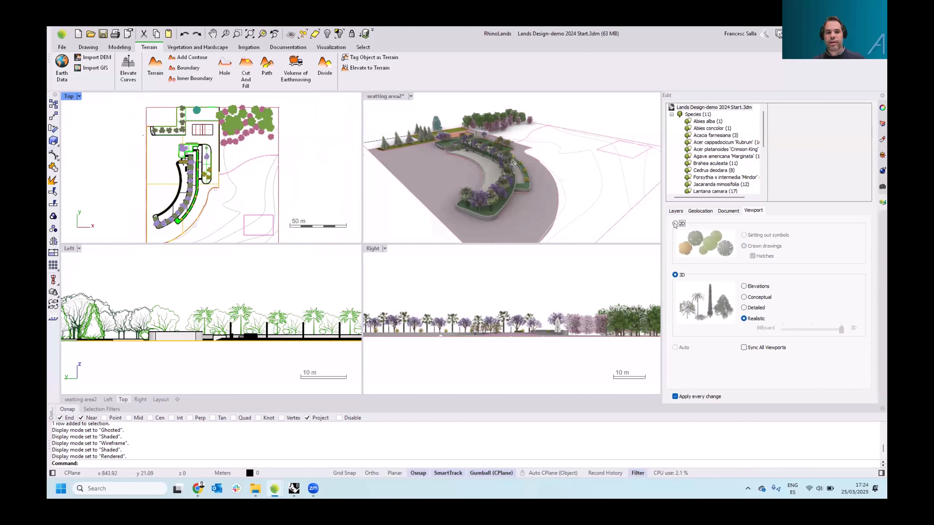
Maximize the Top view and inspect the 2D crown drawings of the plants up close
{"action": "double_click", "coordinate": [69, 96]}
{"action": "right_click_drag", "start_coordinate": [265, 170], "coordinate": [236, 159]}
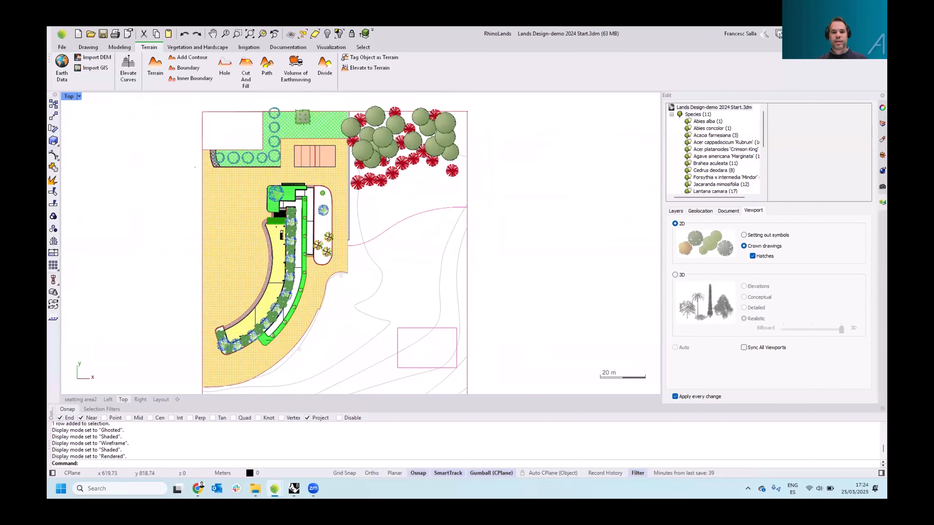
{"action": "scroll", "coordinate": [411, 133], "scroll_direction": "up", "scroll_amount": 10}
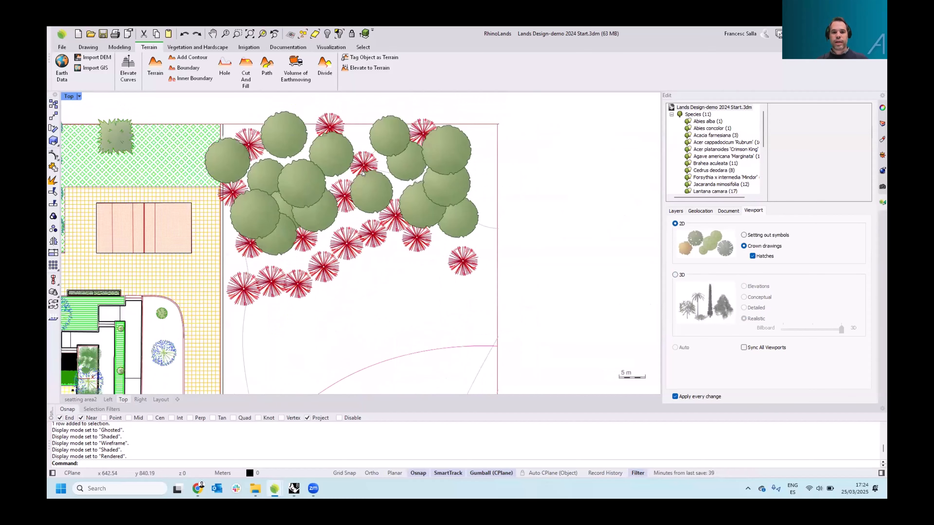
{"action": "scroll", "coordinate": [363, 173], "scroll_direction": "down", "scroll_amount": 4}
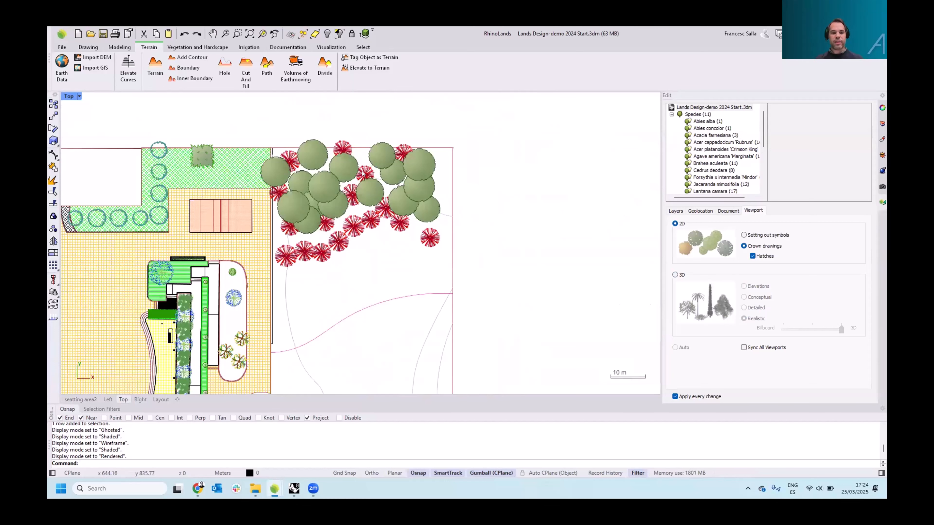
{"action": "right_click_drag", "start_coordinate": [127, 282], "coordinate": [189, 239]}
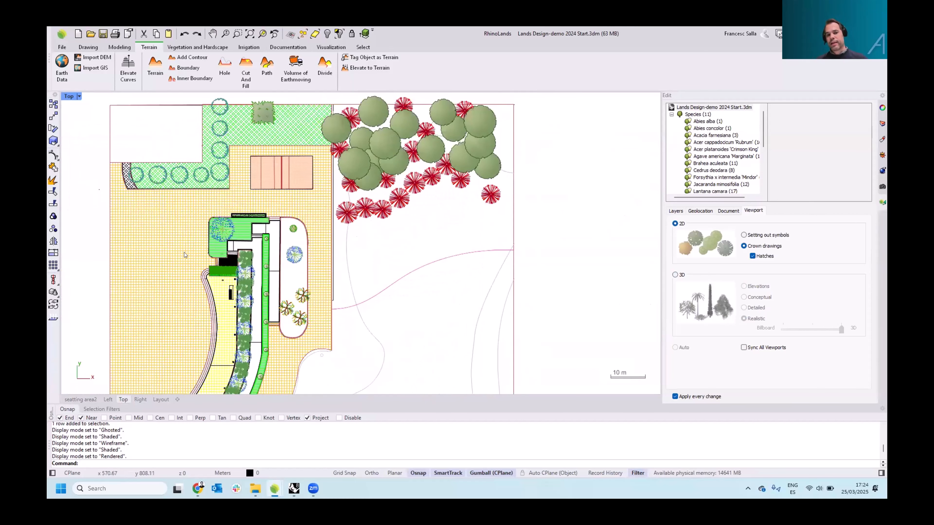
{"action": "right_click_drag", "start_coordinate": [217, 282], "coordinate": [202, 228]}
{"action": "scroll", "coordinate": [228, 263], "scroll_direction": "down", "scroll_amount": 4}
{"action": "right_click_drag", "start_coordinate": [191, 315], "coordinate": [162, 277]}
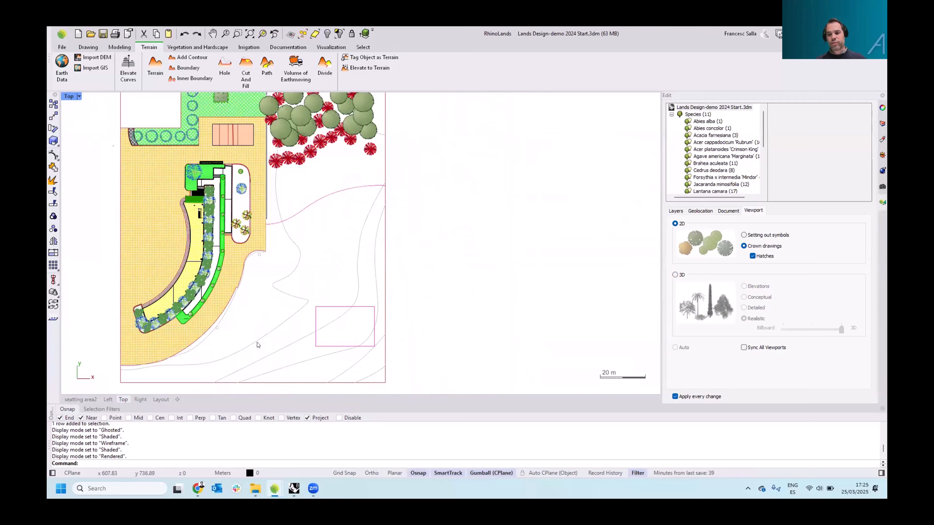
Switch to the seatting area2 view and select the Acacia farnesiana species to inspect its plants and properties
{"action": "left_click", "coordinate": [81, 399]}
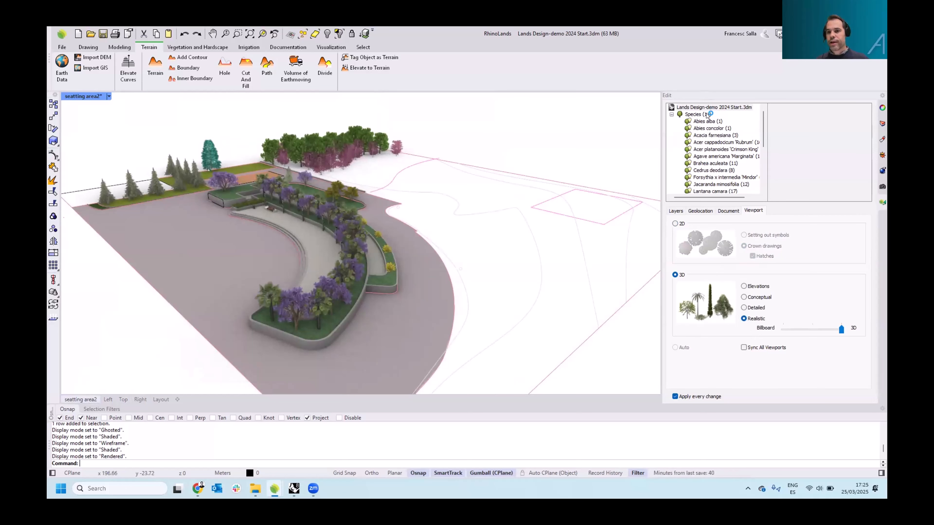
{"action": "left_click", "coordinate": [707, 154]}
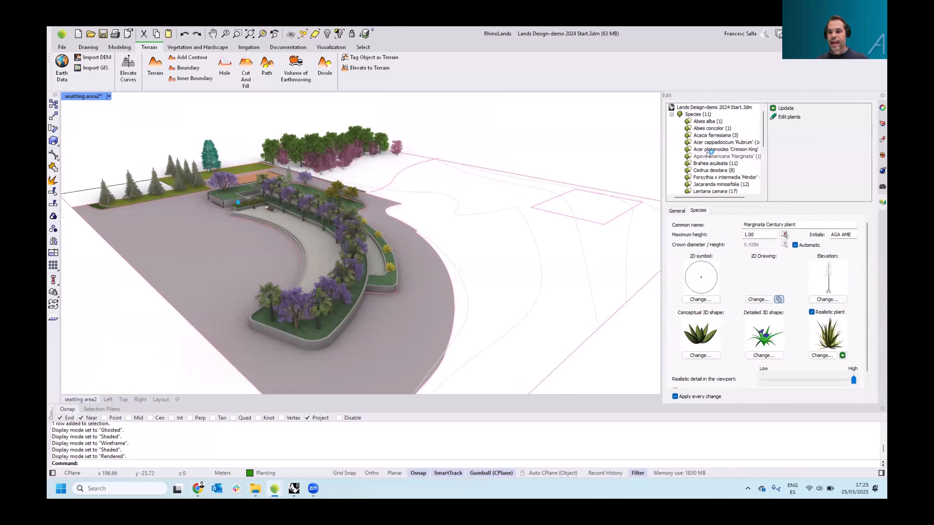
{"action": "left_click", "coordinate": [703, 134]}
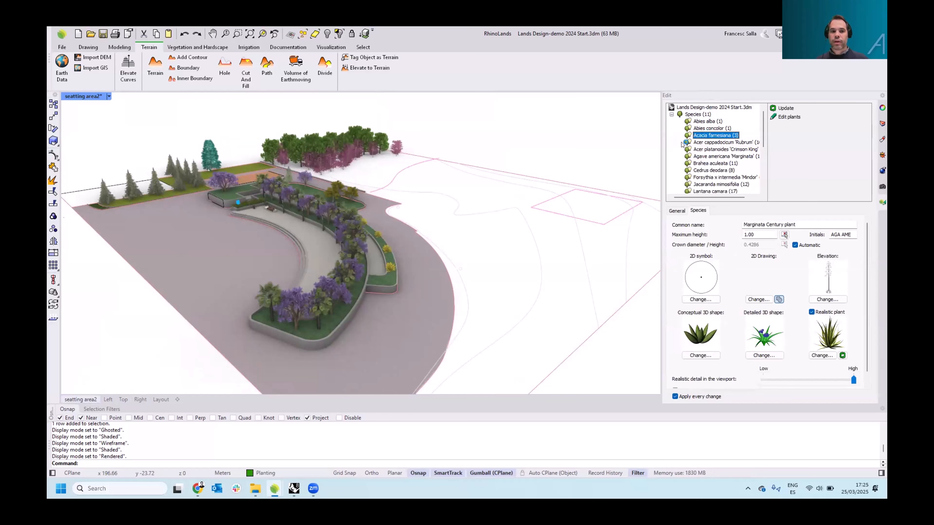
{"action": "right_click_drag", "start_coordinate": [518, 163], "coordinate": [505, 177]}
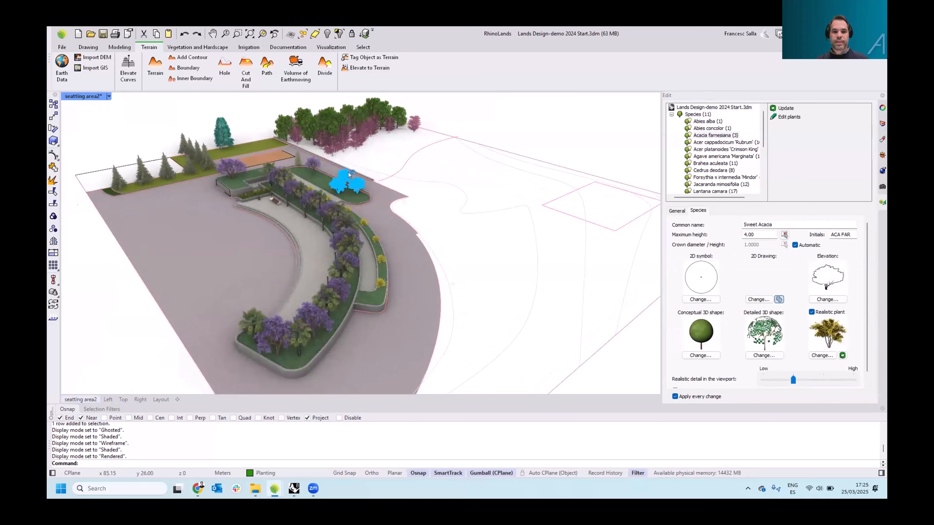
{"action": "scroll", "coordinate": [342, 173], "scroll_direction": "up", "scroll_amount": 5}
{"action": "scroll", "coordinate": [349, 172], "scroll_direction": "down", "scroll_amount": 3}
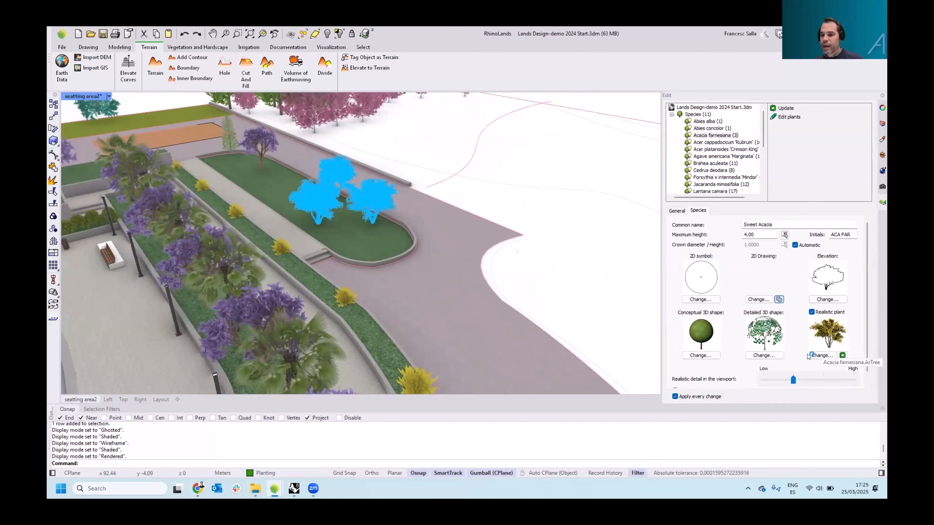
Browse the detailed 3D shape and realistic plant libraries for Acacia farnesiana, cancelling without changes
{"action": "left_click", "coordinate": [772, 356]}
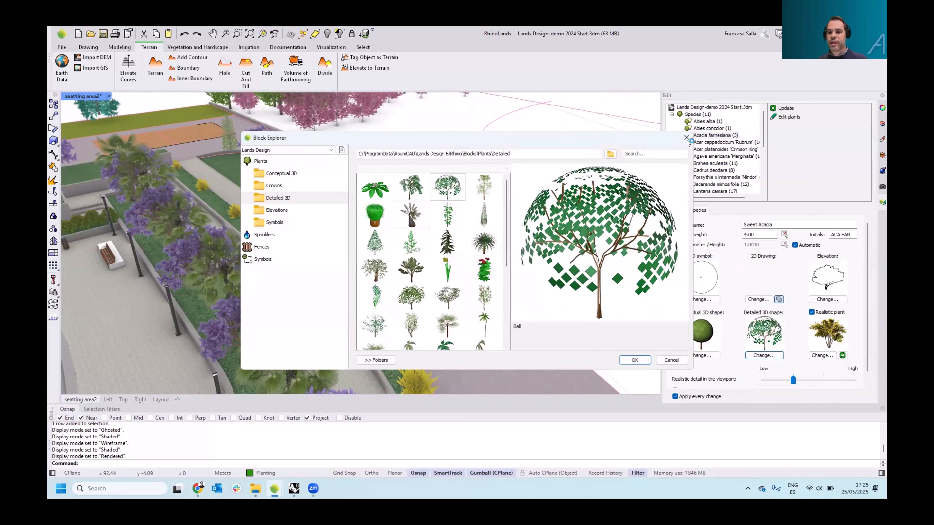
{"action": "left_click", "coordinate": [687, 138]}
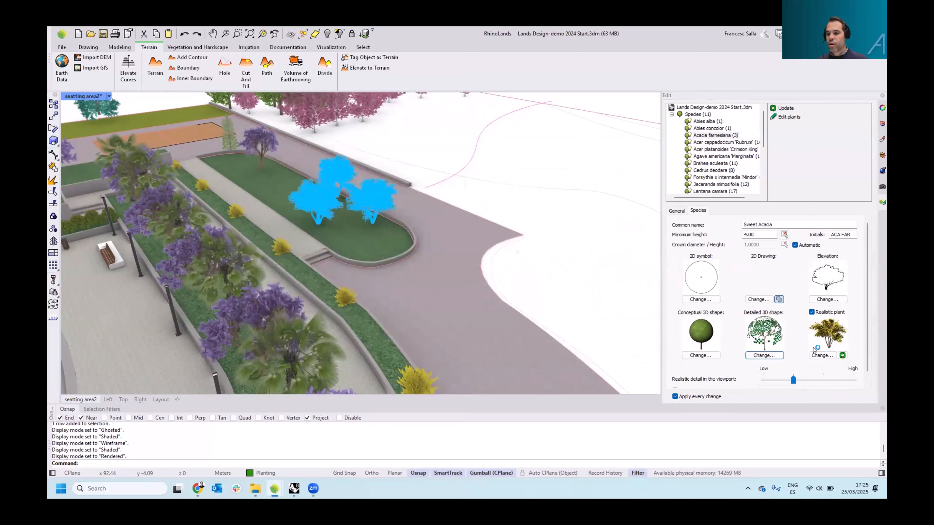
{"action": "left_click", "coordinate": [822, 355]}
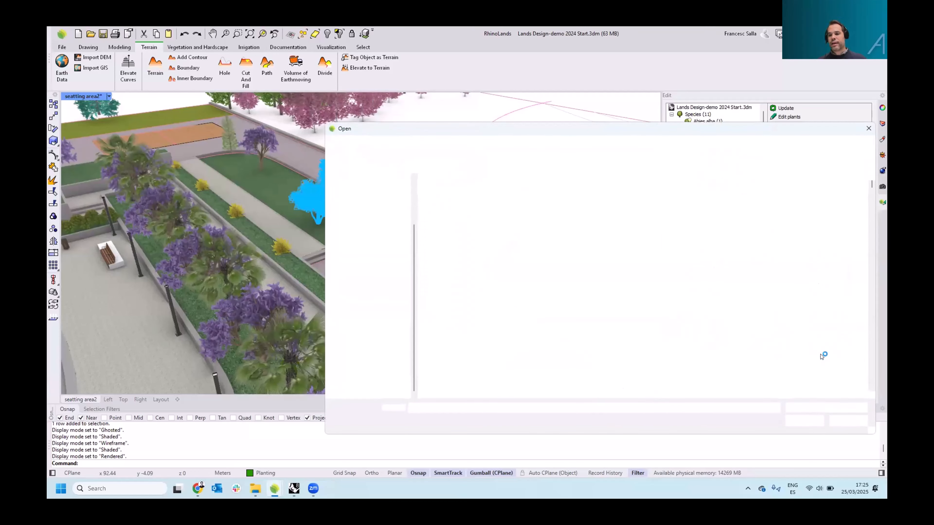
{"action": "left_click_drag", "start_coordinate": [710, 130], "coordinate": [575, 112]}
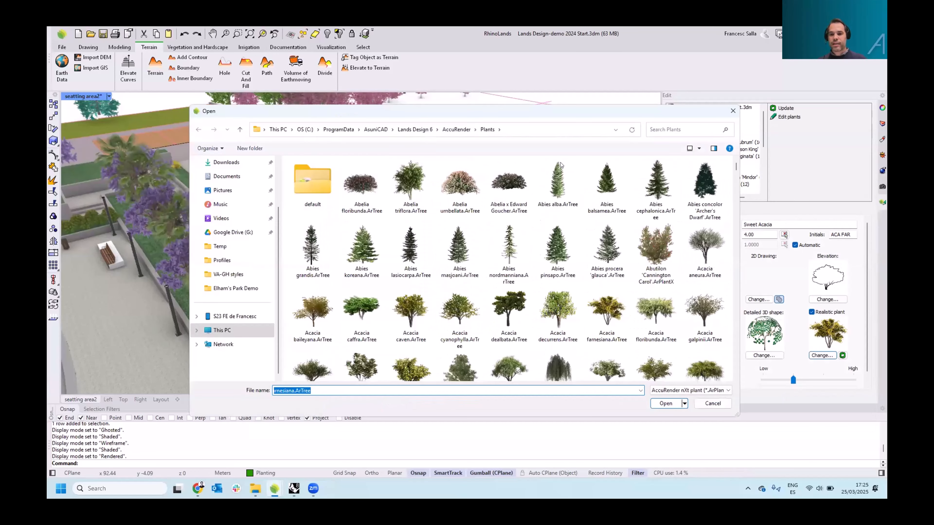
{"action": "left_click_drag", "start_coordinate": [736, 168], "coordinate": [735, 202]}
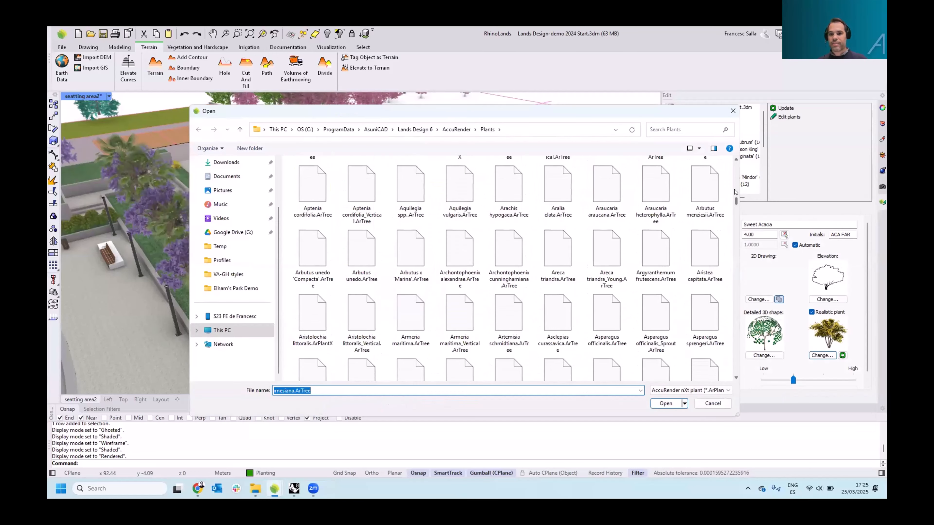
{"action": "scroll", "coordinate": [551, 317], "scroll_direction": "down", "scroll_amount": 1}
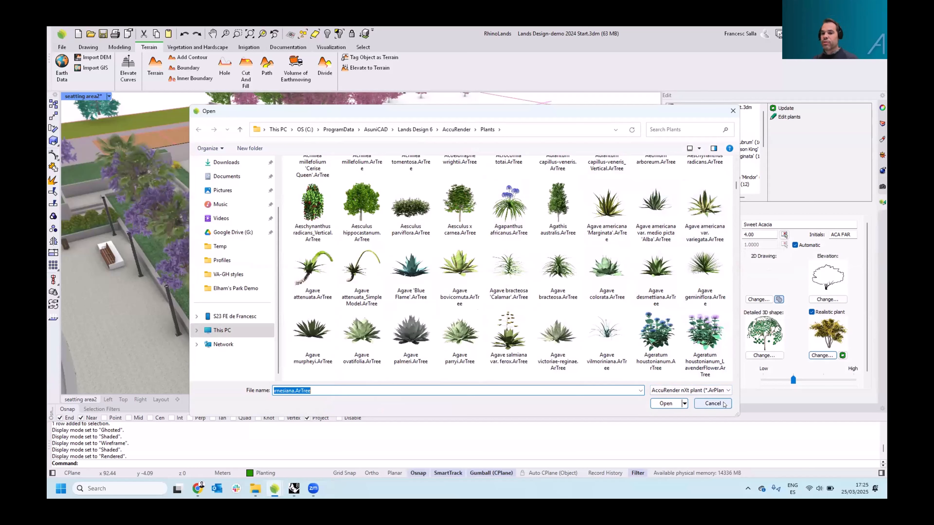
{"action": "left_click", "coordinate": [712, 404]}
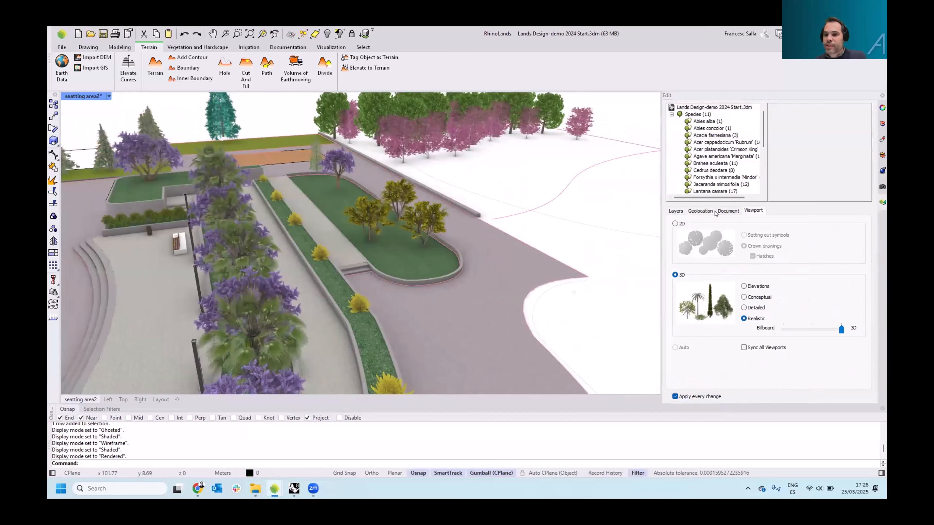
Open the document vegetation settings and slide the season to Winter, then back to Spring
{"action": "left_click", "coordinate": [724, 211]}
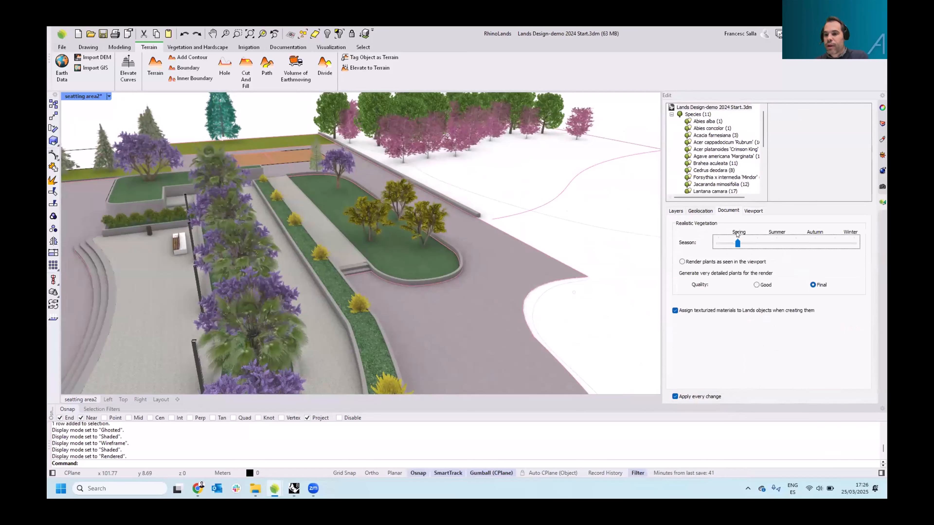
{"action": "right_click_drag", "start_coordinate": [524, 259], "coordinate": [503, 222]}
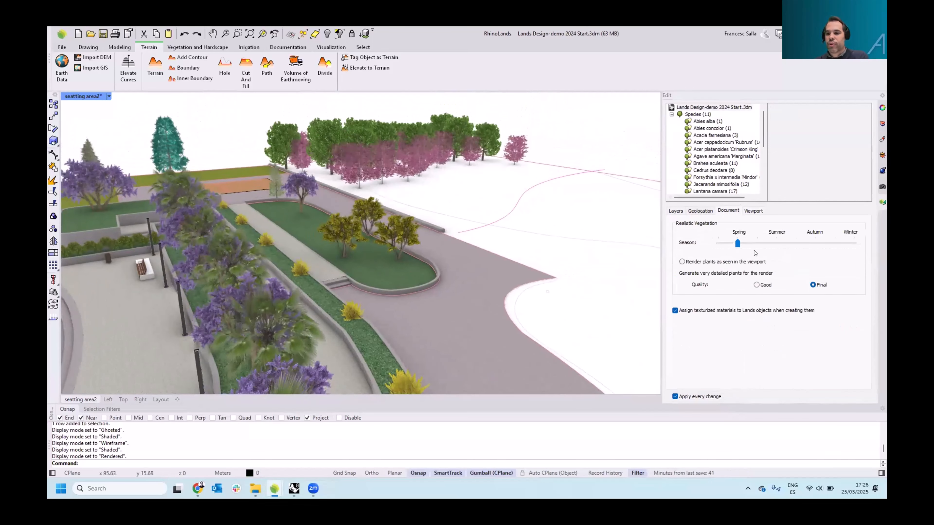
{"action": "left_click_drag", "start_coordinate": [737, 244], "coordinate": [854, 245]}
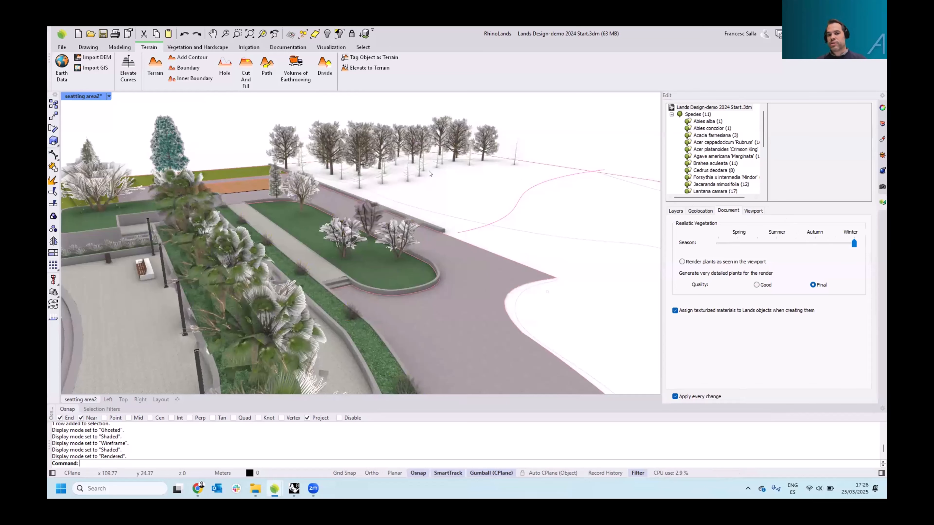
{"action": "left_click_drag", "start_coordinate": [835, 243], "coordinate": [738, 244]}
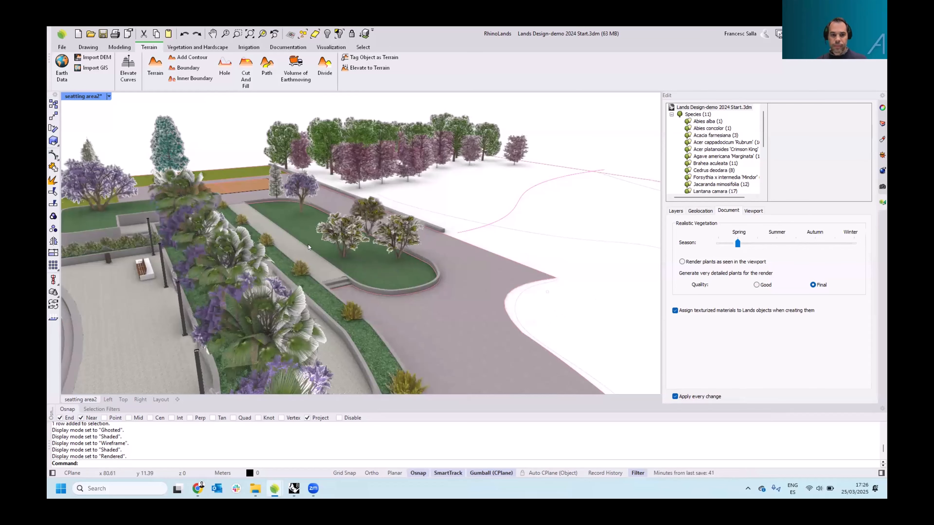
Zoom in on the realistic trees in the perspective view and return to the viewport display options
{"action": "scroll", "coordinate": [304, 240], "scroll_direction": "down", "scroll_amount": 5}
{"action": "scroll", "coordinate": [314, 250], "scroll_direction": "down", "scroll_amount": 3}
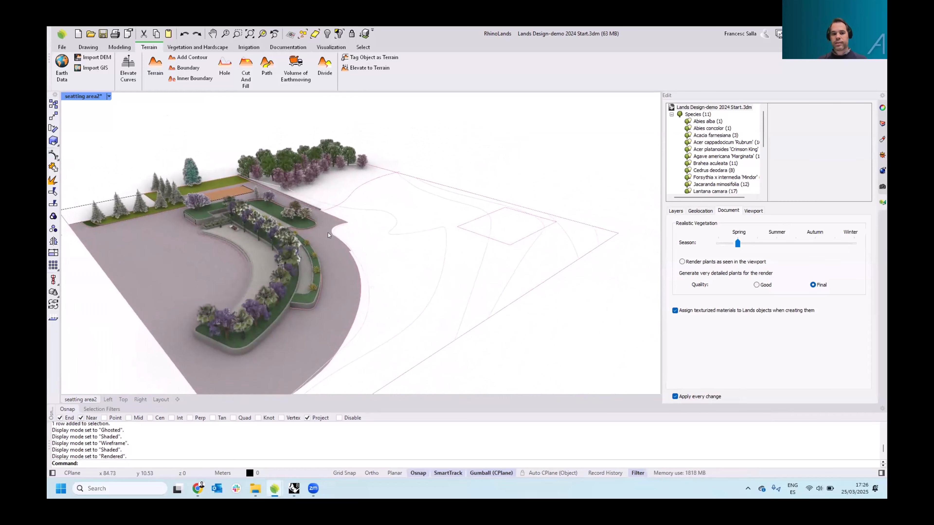
{"action": "right_click_drag", "start_coordinate": [329, 245], "coordinate": [462, 313]}
{"action": "scroll", "coordinate": [282, 217], "scroll_direction": "up", "scroll_amount": 7}
{"action": "scroll", "coordinate": [282, 217], "scroll_direction": "up", "scroll_amount": 4}
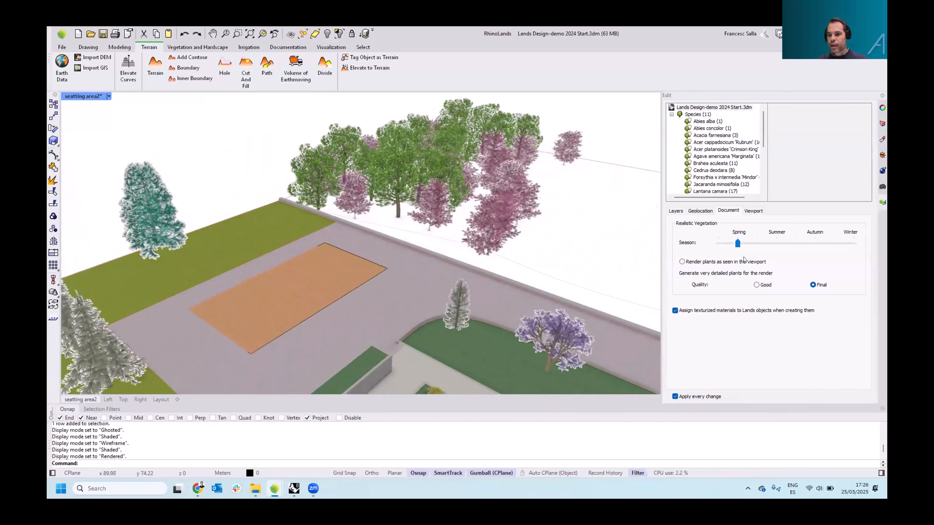
{"action": "left_click", "coordinate": [753, 211]}
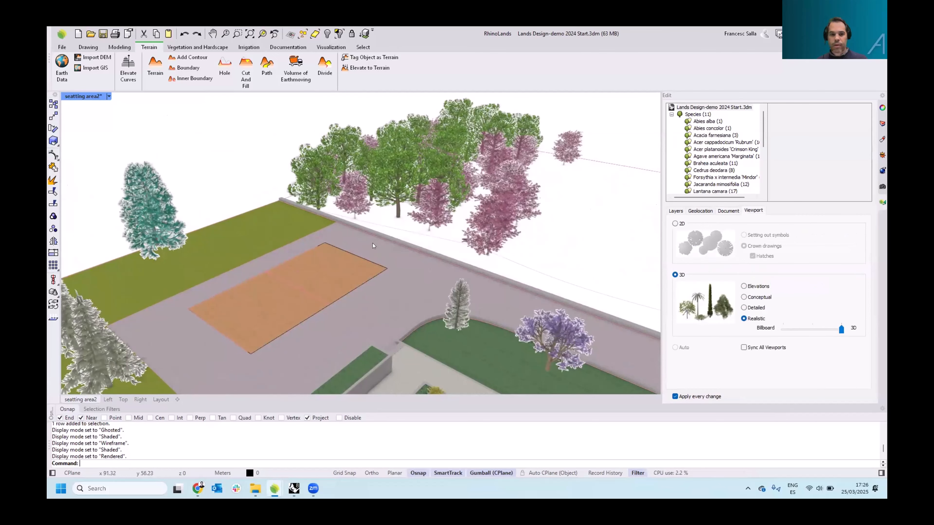
{"action": "mouse_move", "coordinate": [311, 239]}
{"action": "right_mouse_down"}
{"action": "mouse_move", "coordinate": [325, 244]}
{"action": "mouse_move", "coordinate": [317, 239]}
{"action": "right_mouse_up"}
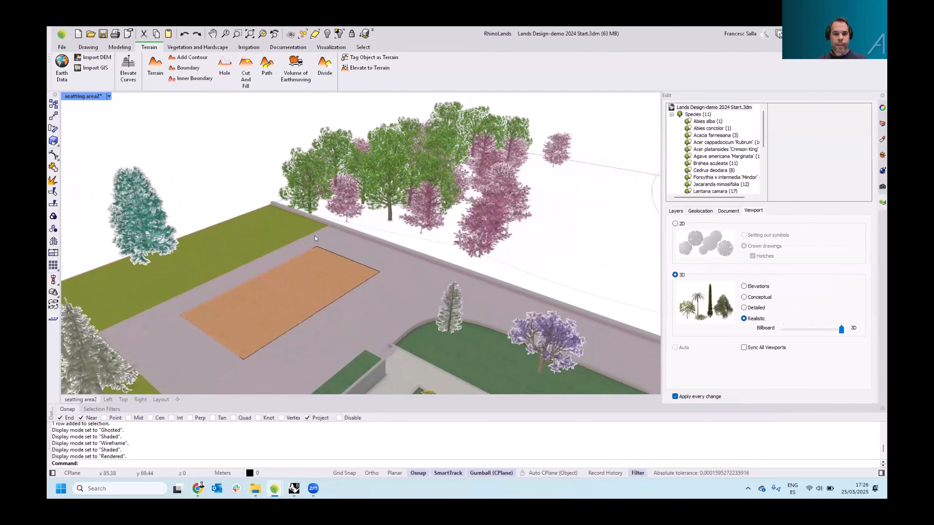
Start inserting a plant and browse the species available in the document's plant list
{"action": "left_click", "coordinate": [192, 48]}
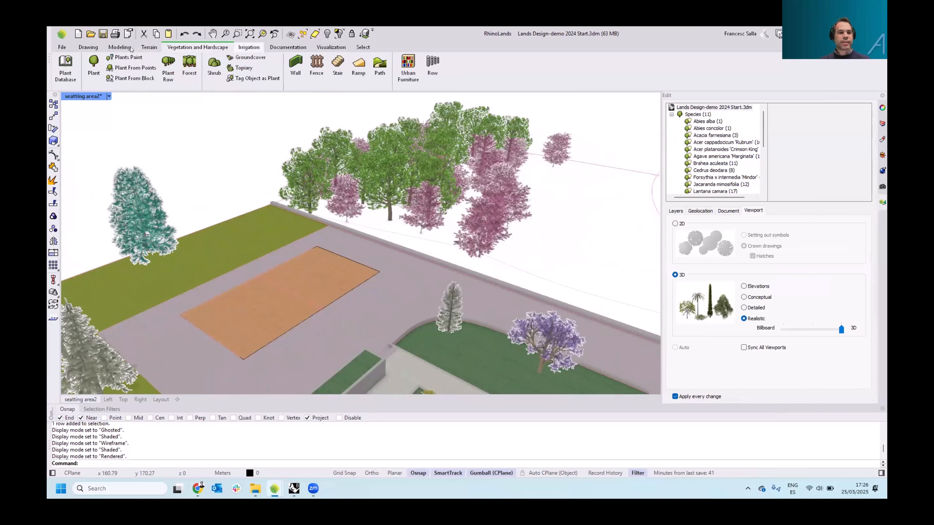
{"action": "left_click", "coordinate": [95, 66]}
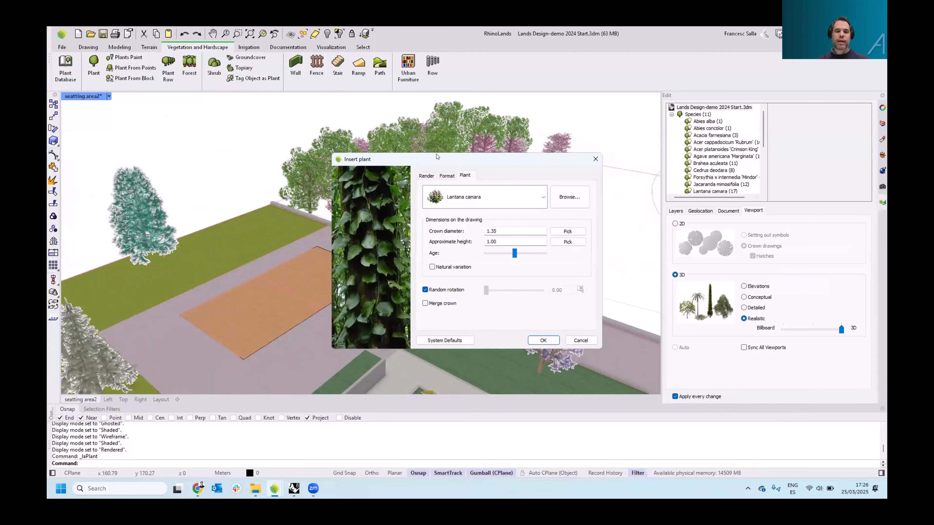
{"action": "left_click_drag", "start_coordinate": [437, 159], "coordinate": [273, 142]}
{"action": "left_click", "coordinate": [378, 180]}
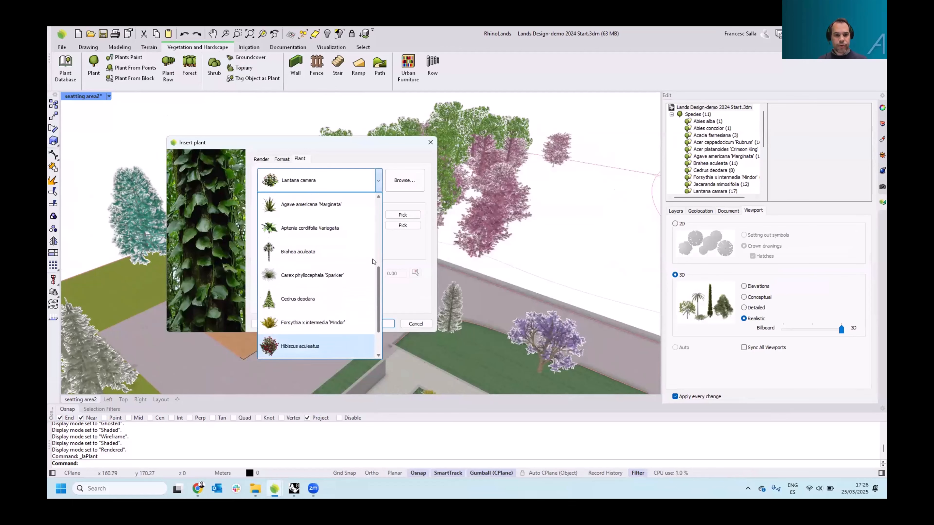
{"action": "scroll", "coordinate": [373, 236], "scroll_direction": "up", "scroll_amount": 5}
{"action": "scroll", "coordinate": [361, 221], "scroll_direction": "down", "scroll_amount": 5}
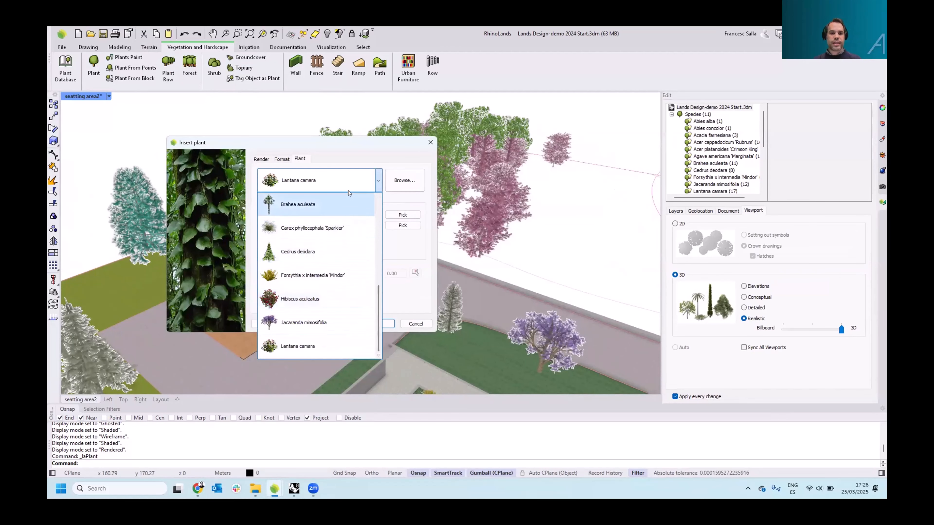
{"action": "left_click", "coordinate": [378, 159]}
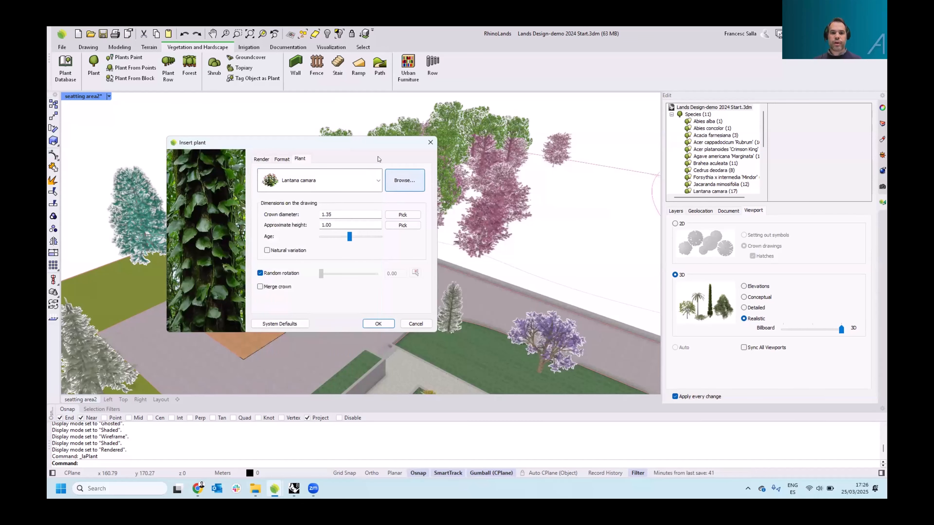
Open the plant database browser and set its list to show all species
{"action": "left_click", "coordinate": [405, 180]}
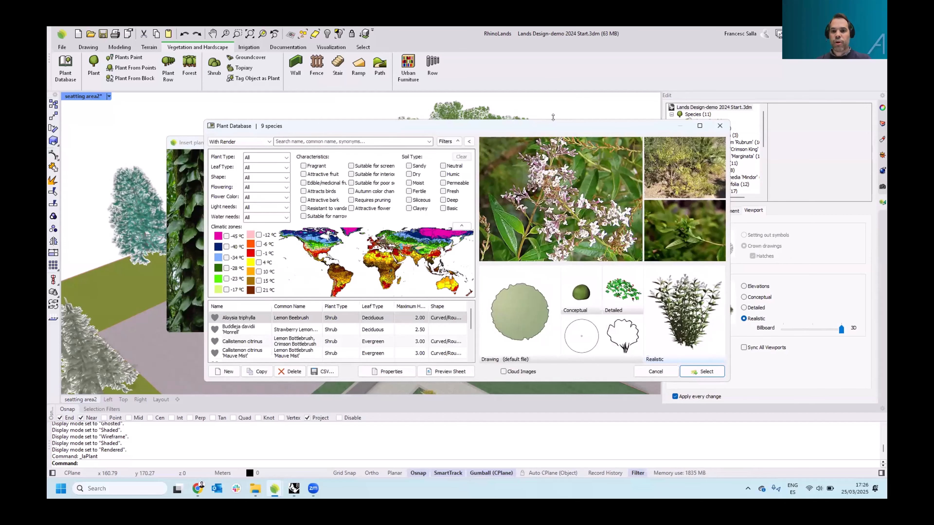
{"action": "left_click_drag", "start_coordinate": [553, 117], "coordinate": [553, 76]}
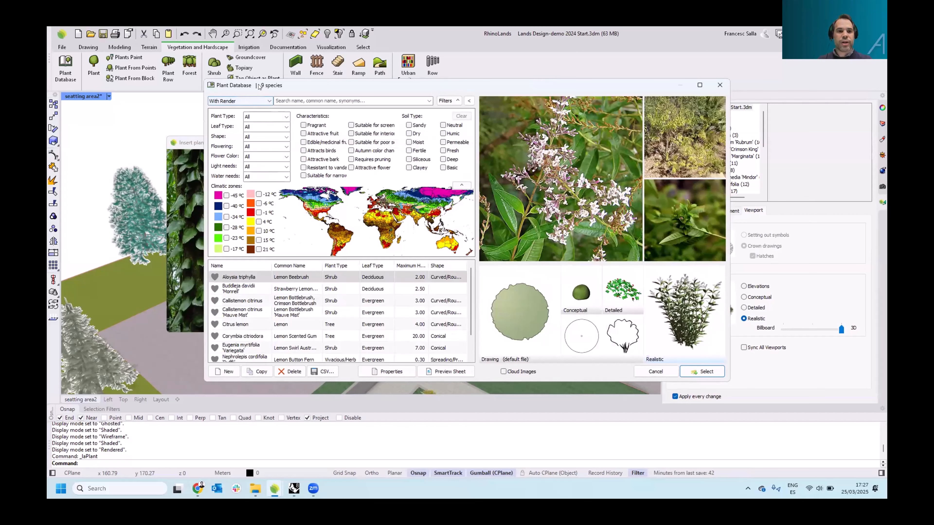
{"action": "left_click_drag", "start_coordinate": [272, 85], "coordinate": [260, 92]}
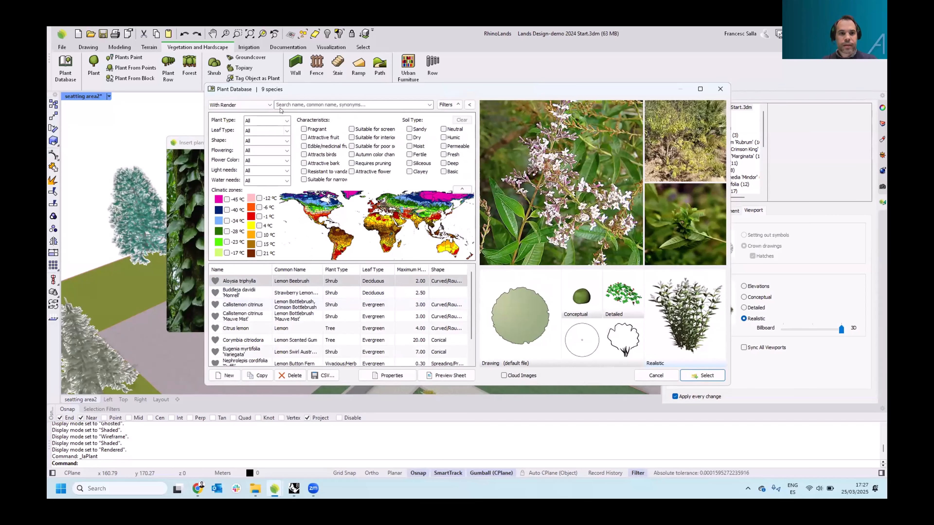
{"action": "left_click", "coordinate": [271, 106]}
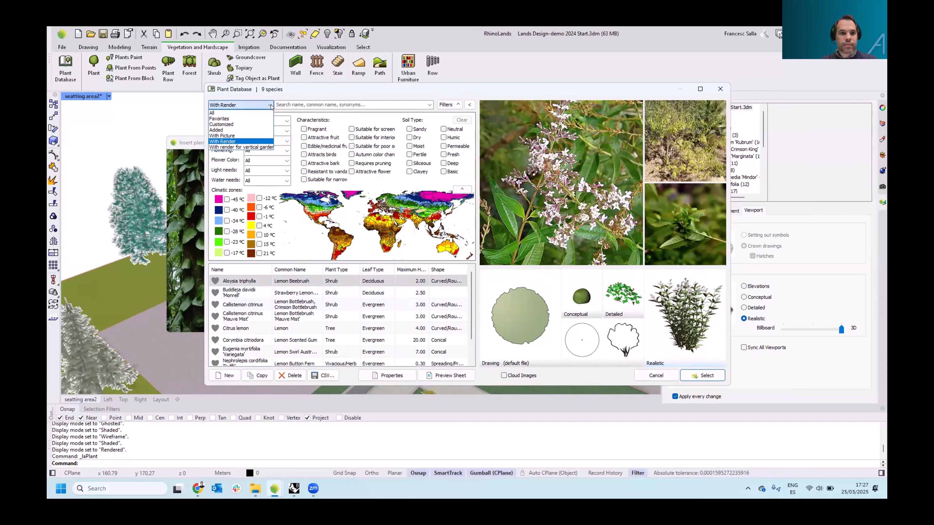
{"action": "left_click", "coordinate": [256, 113]}
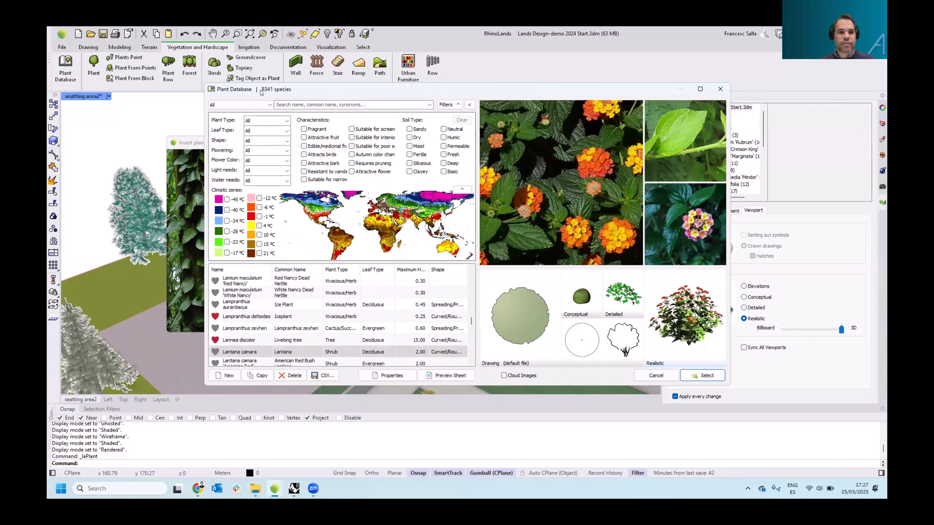
{"action": "left_click_drag", "start_coordinate": [260, 92], "coordinate": [272, 92]}
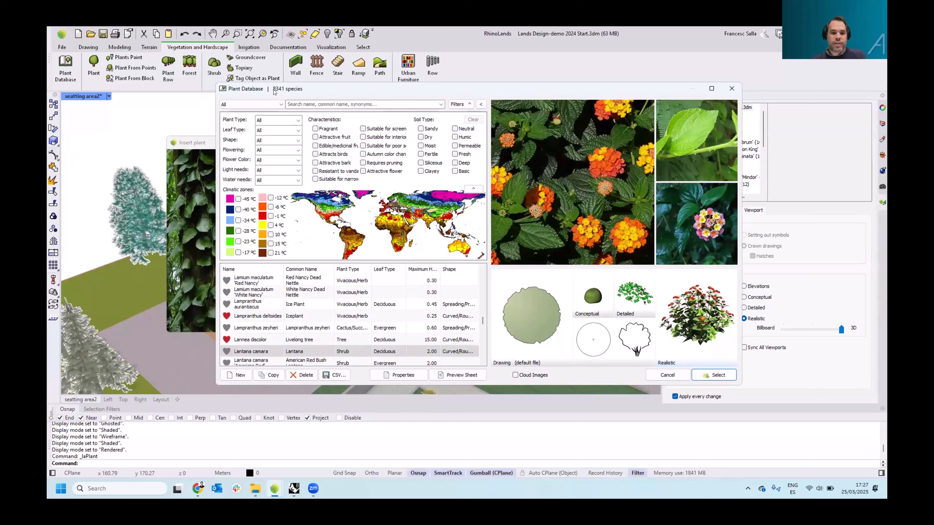
Filter the database by the Fragrant characteristic and Deciduous leaf type, then clear the filters
{"action": "left_click", "coordinate": [315, 129]}
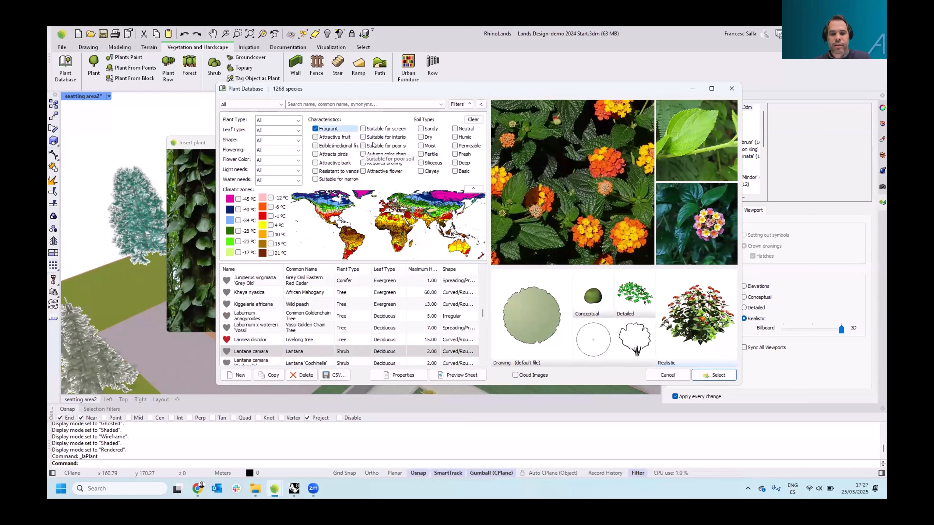
{"action": "left_click", "coordinate": [276, 131]}
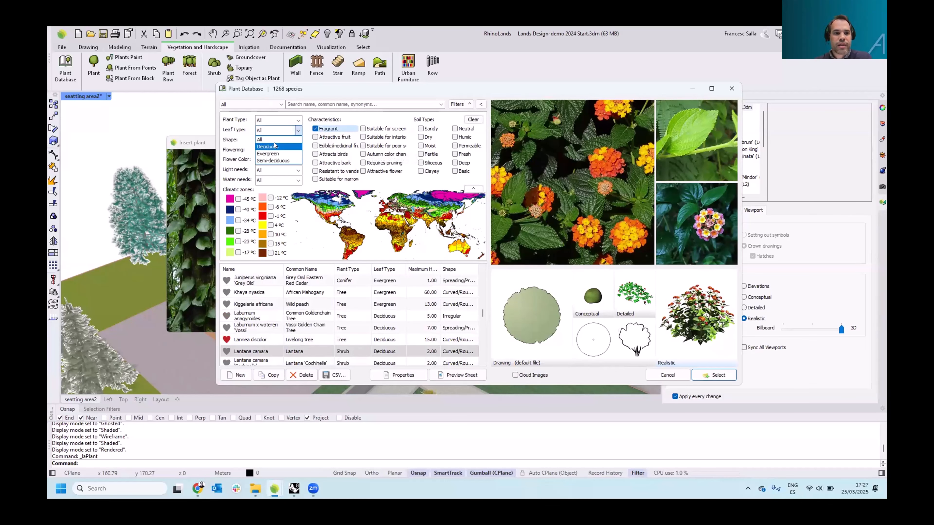
{"action": "left_click", "coordinate": [276, 154]}
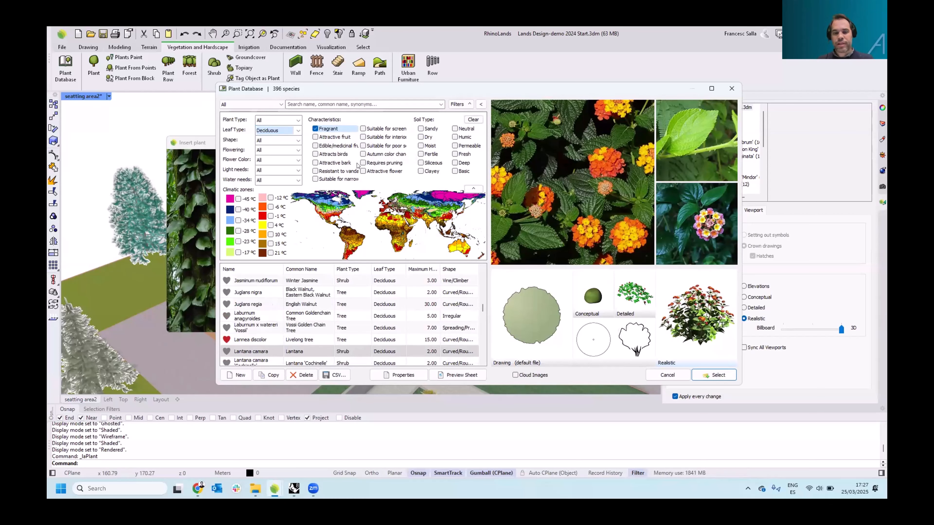
{"action": "left_click", "coordinate": [470, 121]}
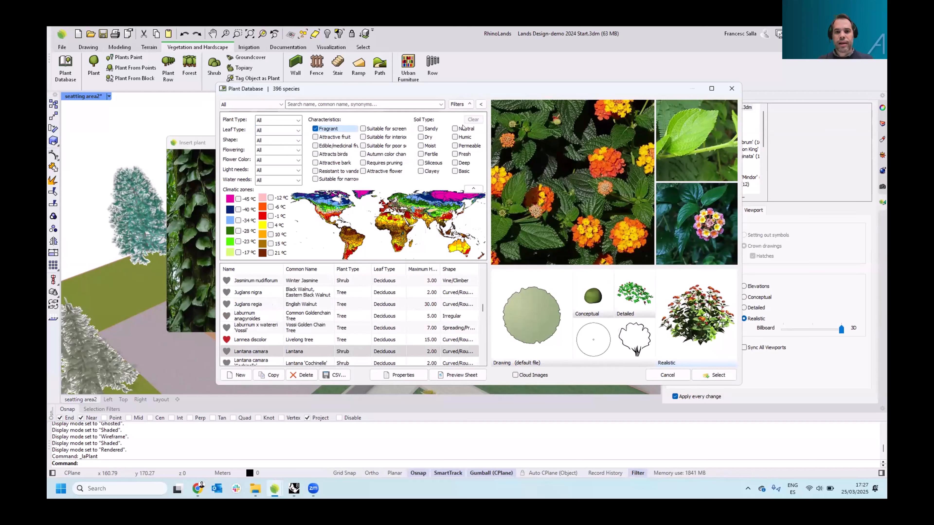
Search the database for lemon and select Citrus lemon as the plant to insert
{"action": "left_click", "coordinate": [340, 102]}
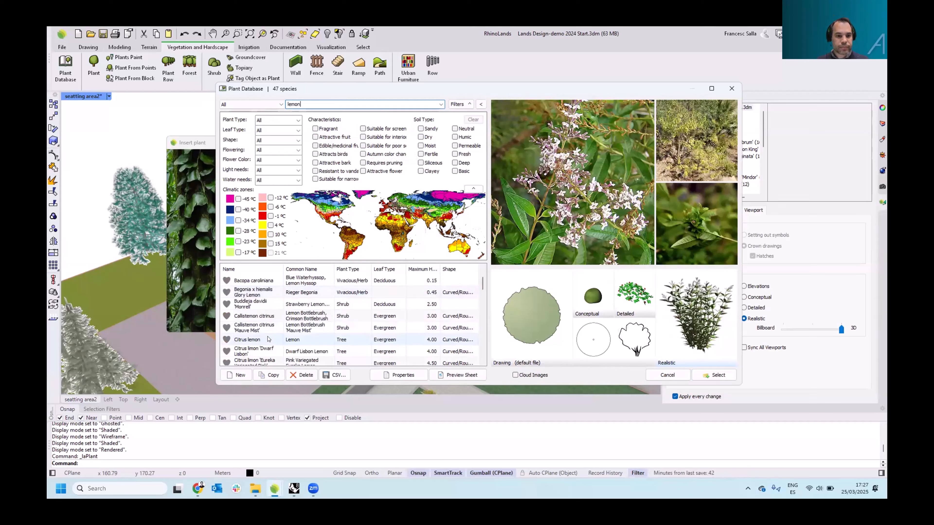
{"action": "left_click", "coordinate": [268, 339]}
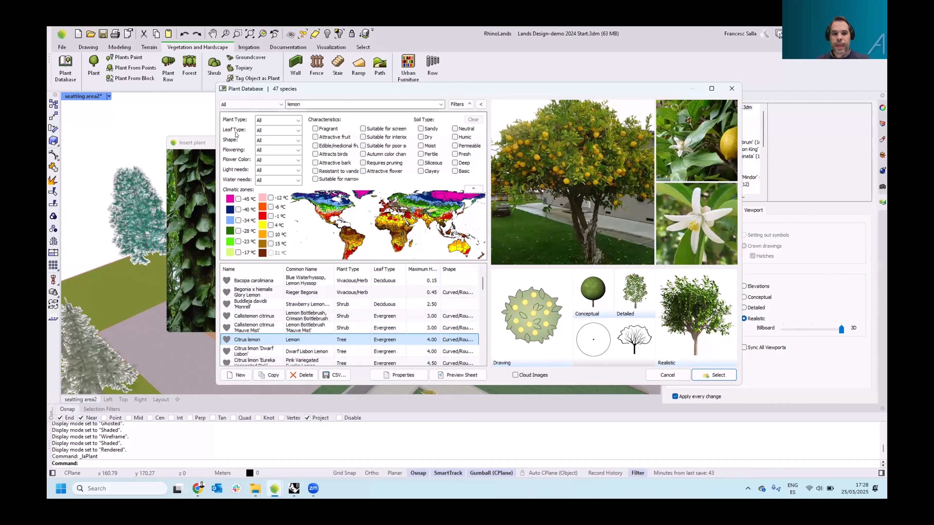
{"action": "left_click", "coordinate": [715, 375]}
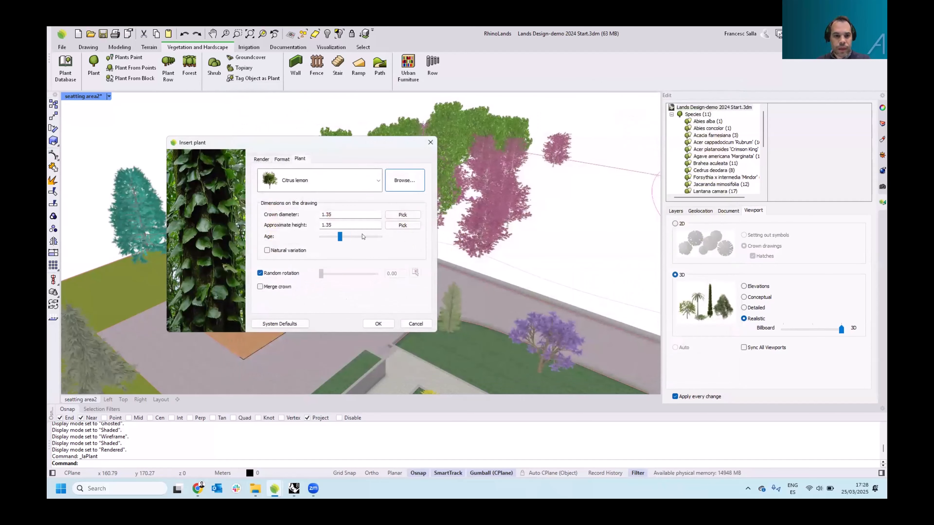
Raise the plant's age to a 3.58 crown diameter and 3.60 height, enable natural variation at 50 %, and confirm
{"action": "left_click_drag", "start_coordinate": [340, 239], "coordinate": [359, 236]}
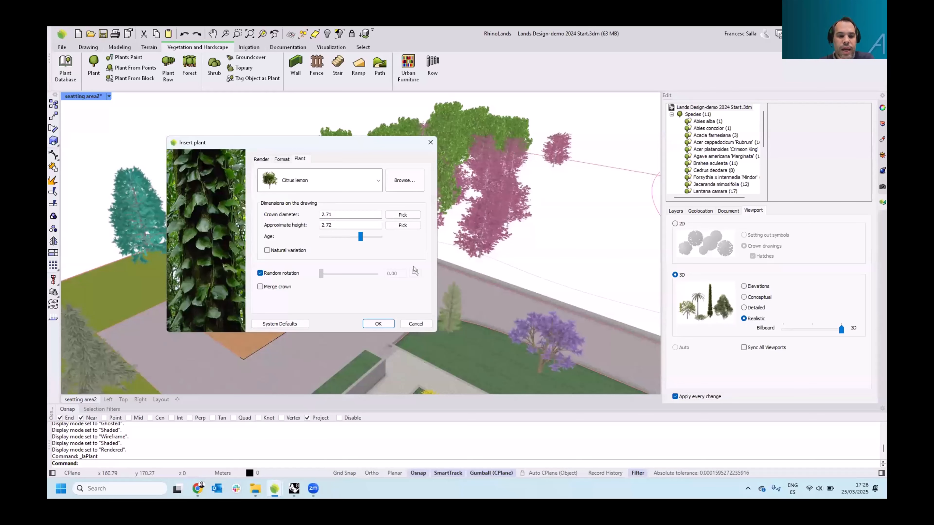
{"action": "left_click", "coordinate": [267, 250]}
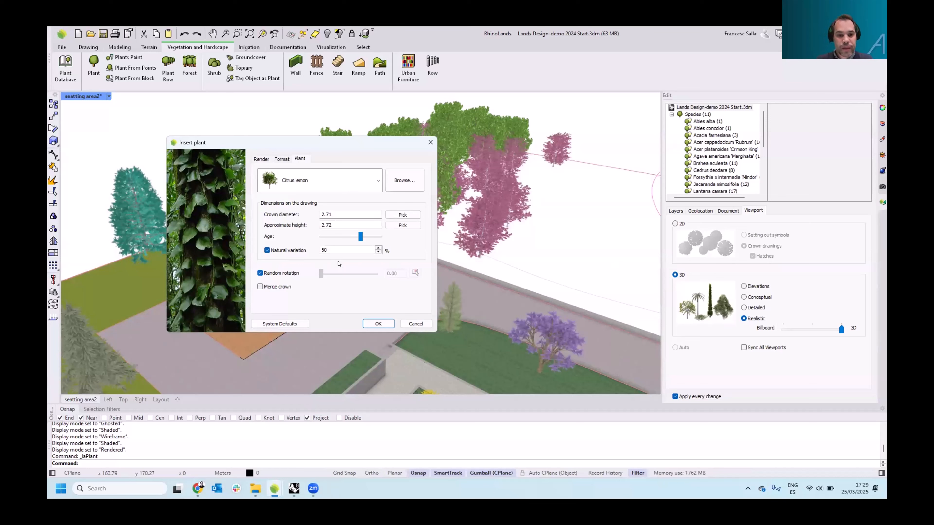
{"action": "left_click_drag", "start_coordinate": [361, 237], "coordinate": [373, 238]}
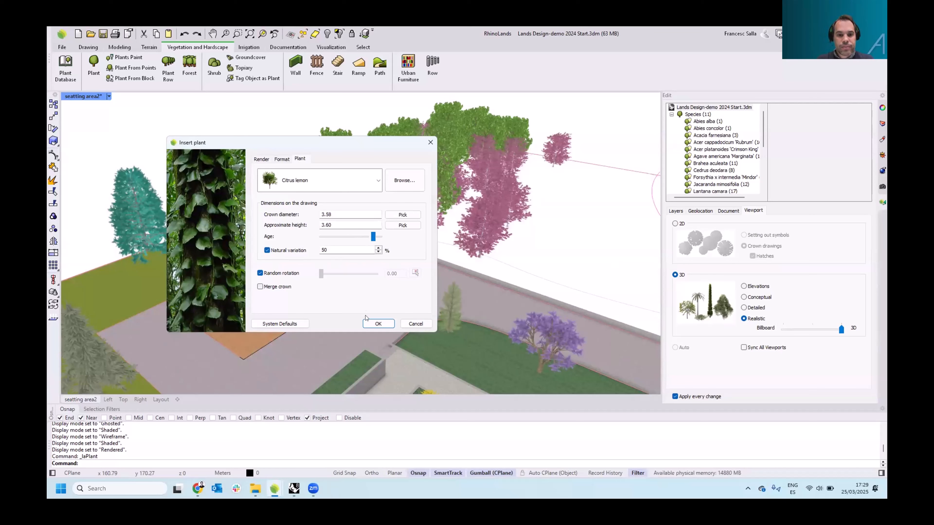
{"action": "left_click", "coordinate": [368, 322]}
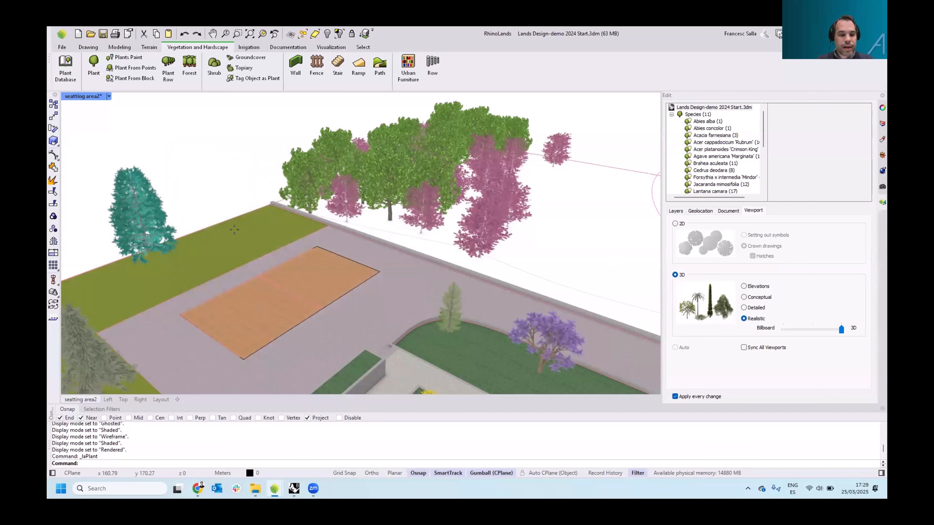
Place two Citrus lemon trees on the lawn beside the seating area
{"action": "left_click", "coordinate": [250, 241]}
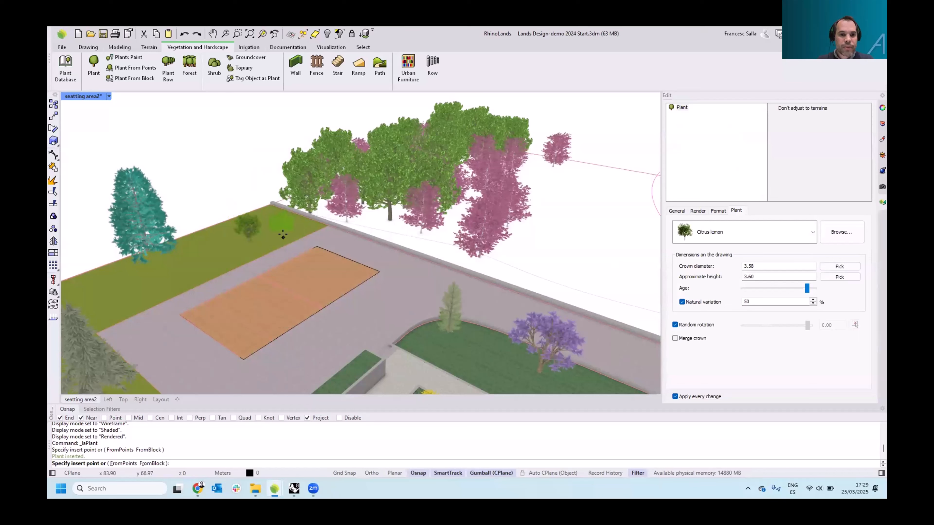
{"action": "left_click", "coordinate": [284, 235]}
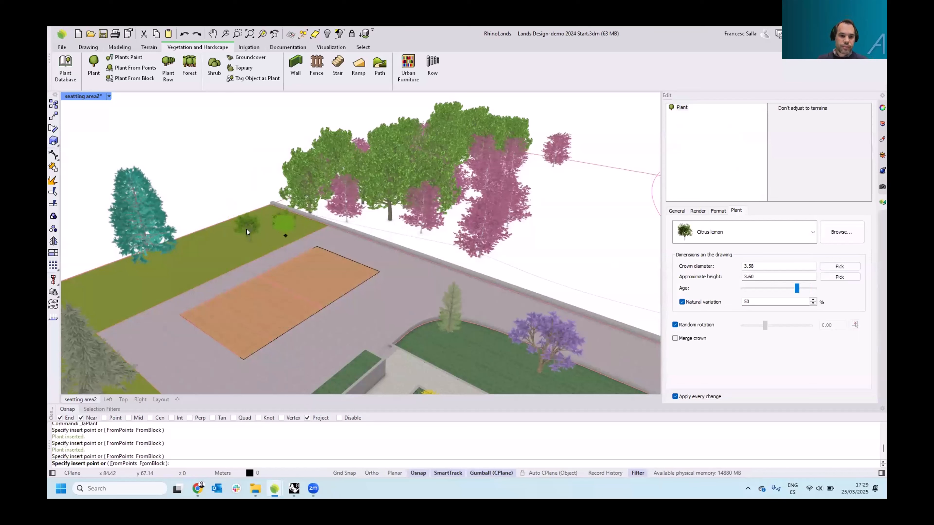
{"action": "key", "text": "Escape"}
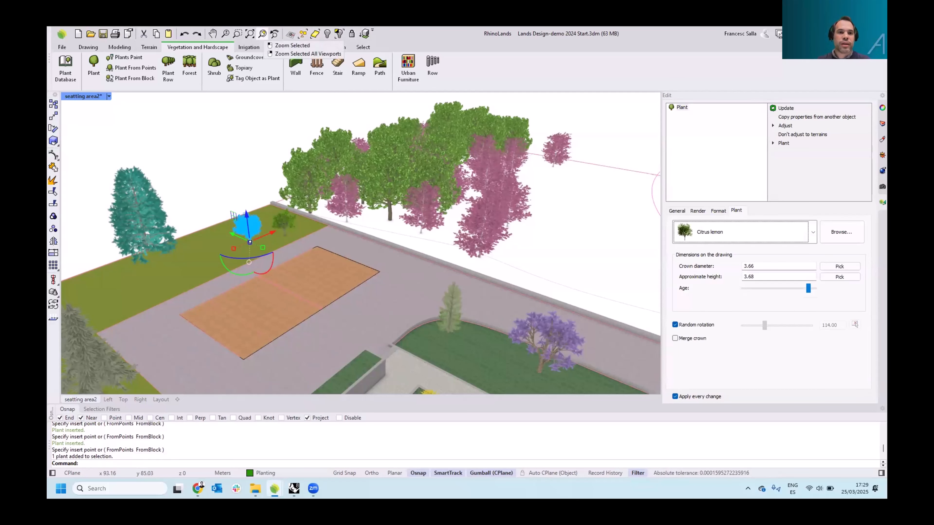
Change one new lemon tree to Jacaranda mimosifolia, adjusting its age to about 4.03 crown diameter and 4.20 height
{"action": "left_click", "coordinate": [262, 34]}
{"action": "scroll", "coordinate": [322, 285], "scroll_direction": "down", "scroll_amount": 6}
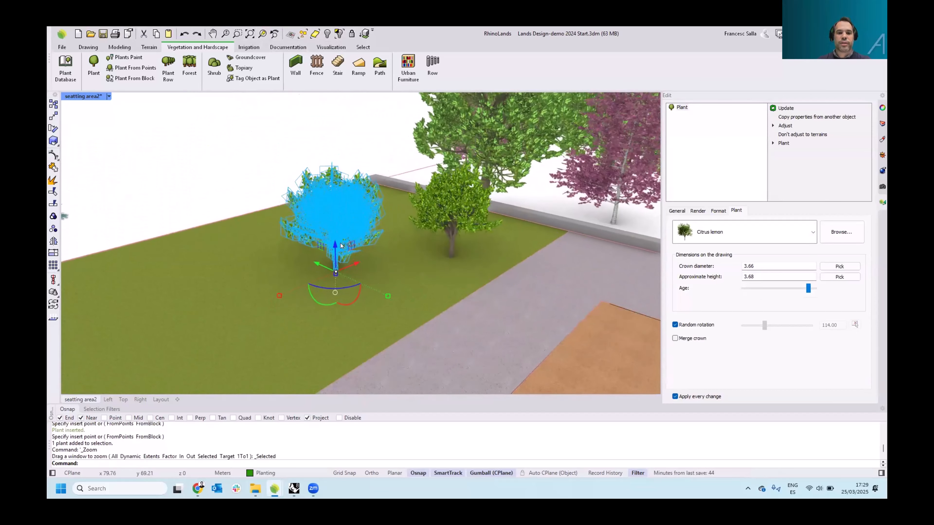
{"action": "scroll", "coordinate": [333, 269], "scroll_direction": "up", "scroll_amount": 4}
{"action": "right_click_drag", "start_coordinate": [333, 265], "coordinate": [369, 229]}
{"action": "key", "text": "Escape"}
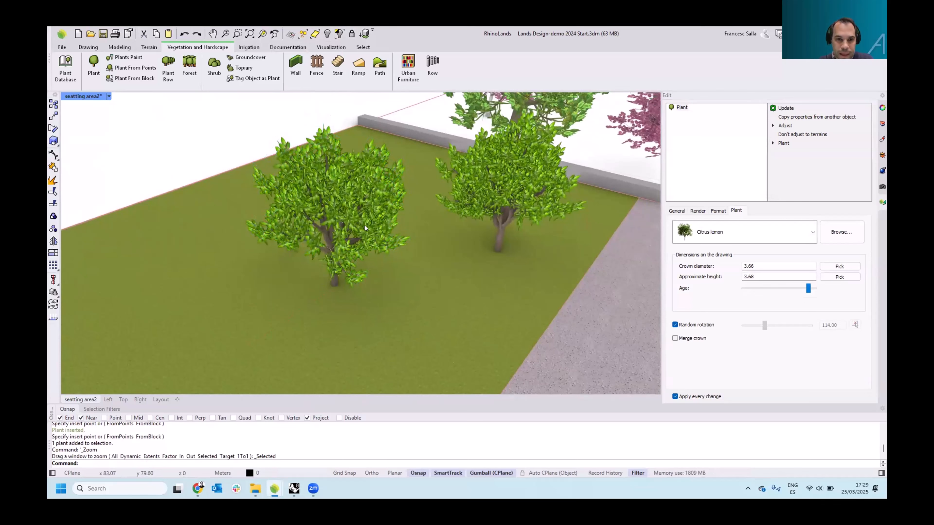
{"action": "left_click", "coordinate": [365, 226]}
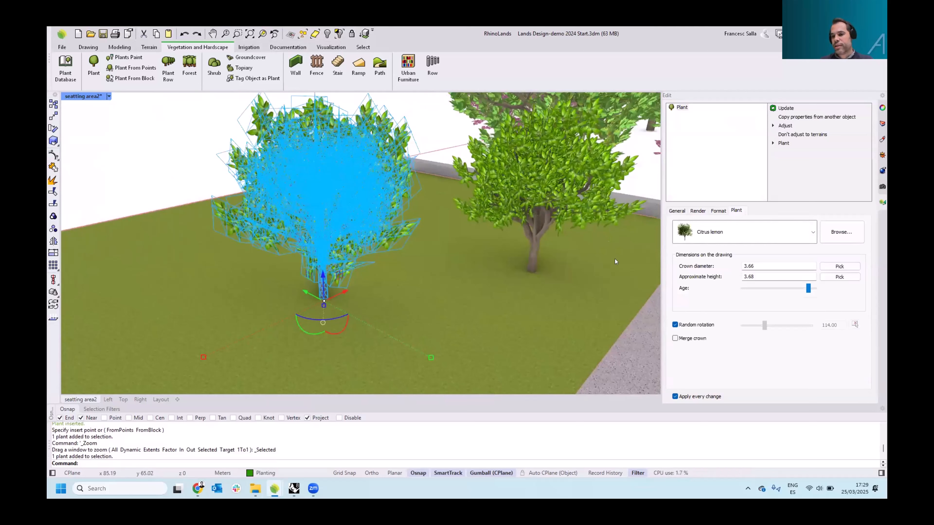
{"action": "left_click_drag", "start_coordinate": [806, 288], "coordinate": [803, 288]}
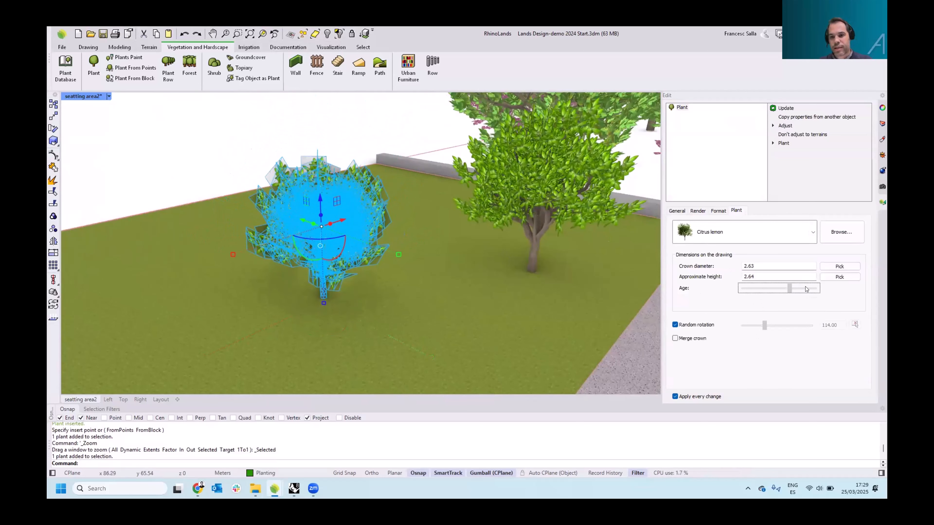
{"action": "left_click", "coordinate": [812, 233]}
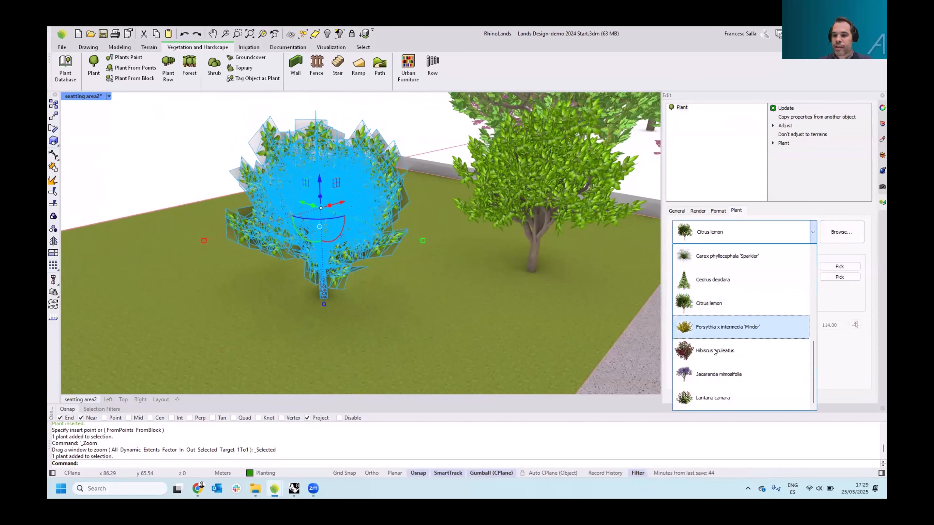
{"action": "left_click", "coordinate": [716, 374]}
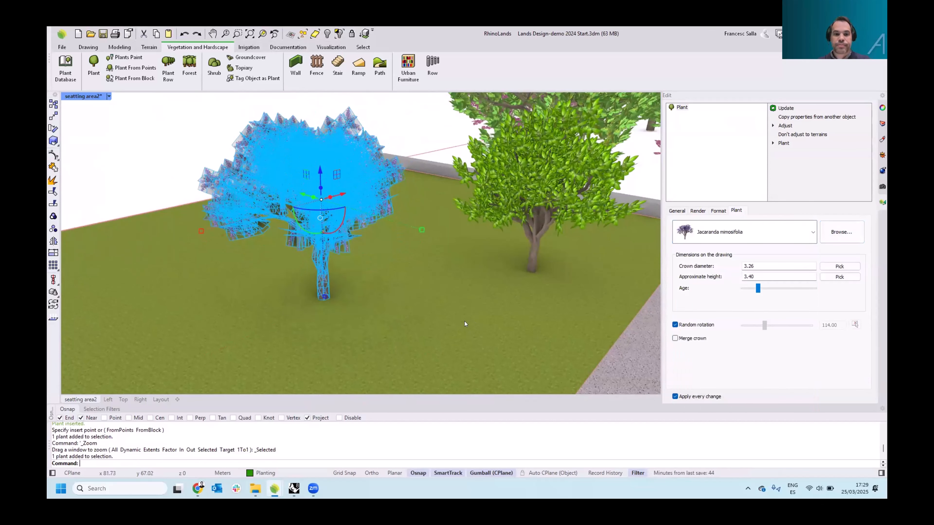
{"action": "left_click_drag", "start_coordinate": [758, 289], "coordinate": [762, 289]}
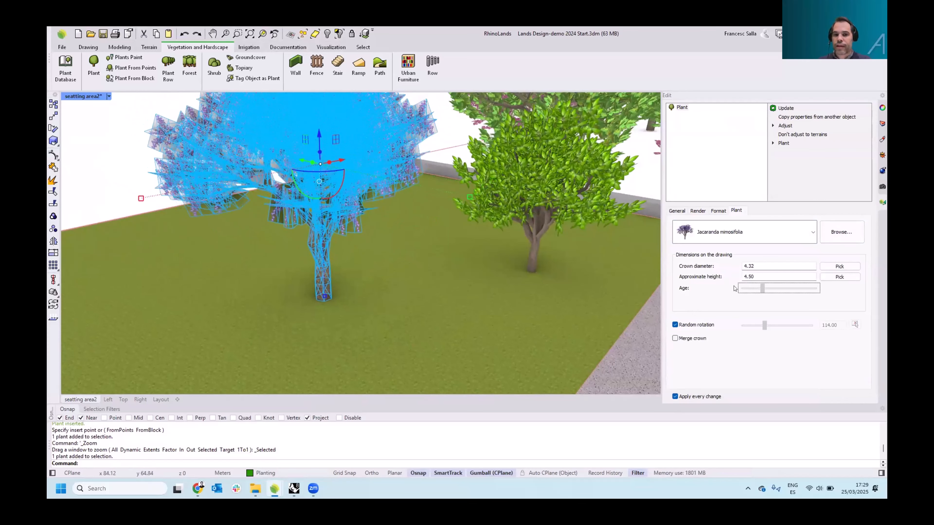
Zoom out to review the newly inserted trees within the whole seating area
{"action": "scroll", "coordinate": [404, 249], "scroll_direction": "down", "scroll_amount": 5}
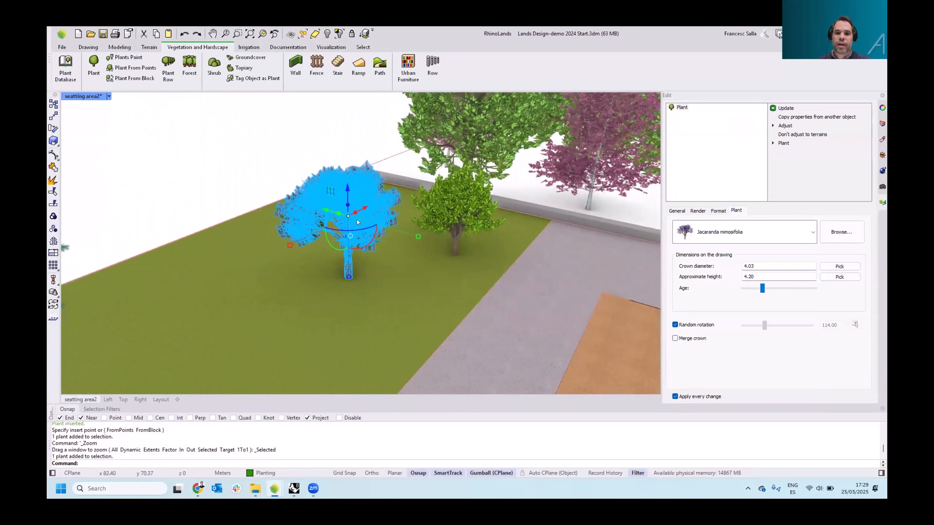
{"action": "scroll", "coordinate": [342, 225], "scroll_direction": "up", "scroll_amount": 2}
{"action": "right_click_drag", "start_coordinate": [343, 225], "coordinate": [272, 153]}
{"action": "left_click", "coordinate": [224, 132]}
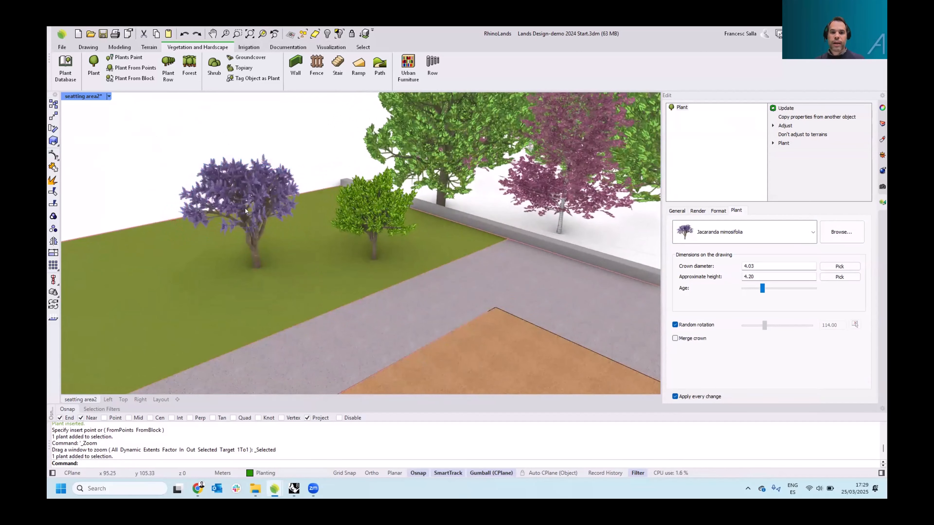
{"action": "scroll", "coordinate": [246, 211], "scroll_direction": "down", "scroll_amount": 2}
{"action": "scroll", "coordinate": [236, 170], "scroll_direction": "down", "scroll_amount": 10}
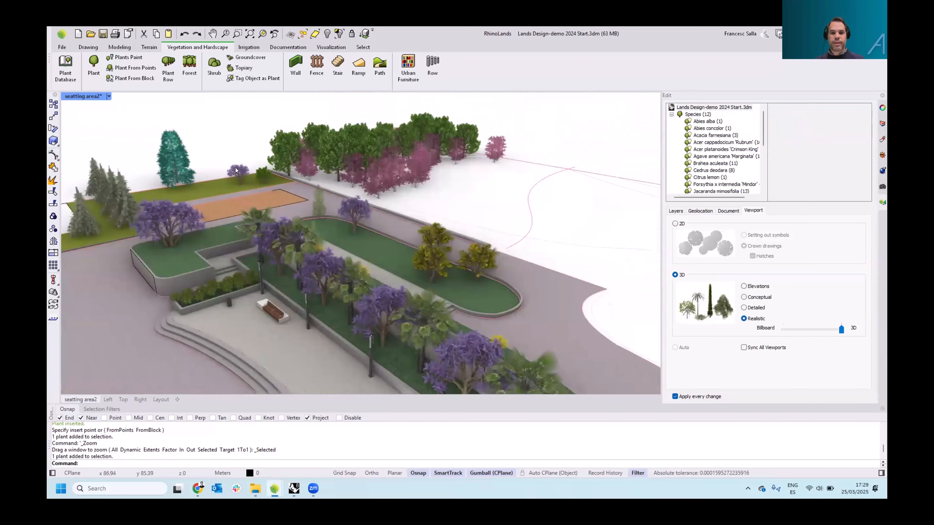
Switch the perspective viewport's display mode to Ghosted to view the terrain contour curves beyond the seating area
{"action": "scroll", "coordinate": [236, 169], "scroll_direction": "down", "scroll_amount": 8}
{"action": "right_click_drag", "start_coordinate": [235, 170], "coordinate": [320, 172]}
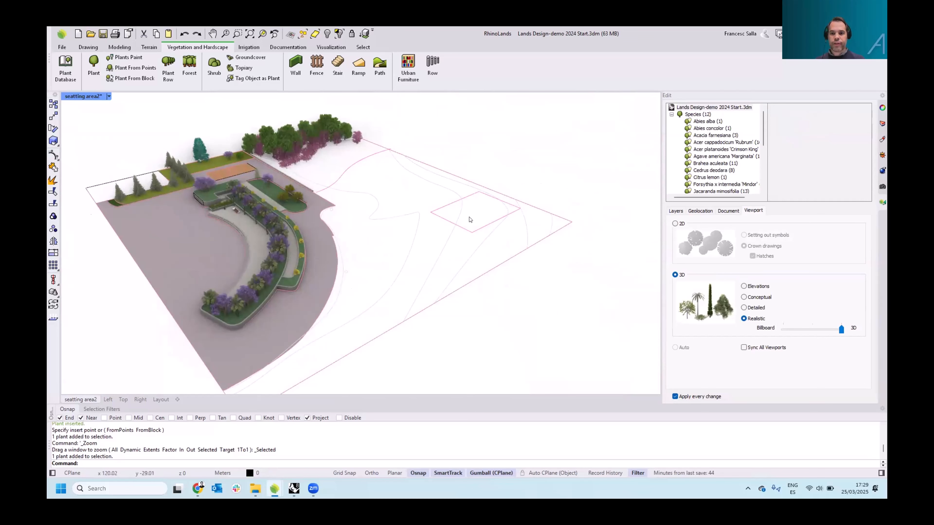
{"action": "right_click_drag", "start_coordinate": [547, 312], "coordinate": [547, 295]}
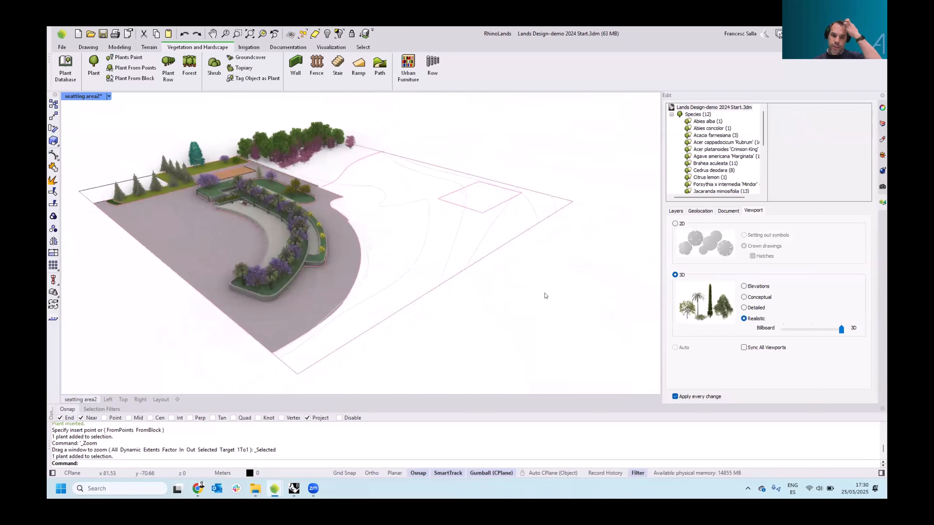
{"action": "scroll", "coordinate": [522, 190], "scroll_direction": "up", "scroll_amount": 4}
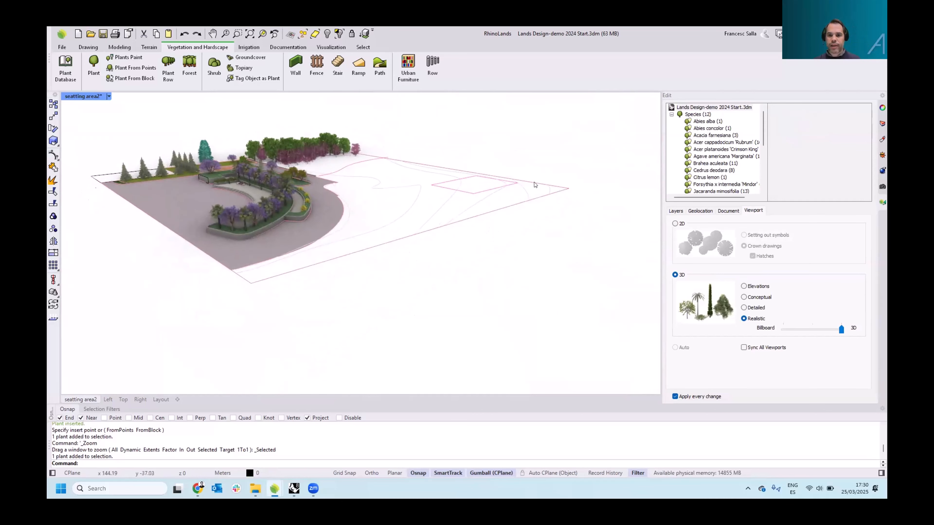
{"action": "left_click", "coordinate": [553, 192]}
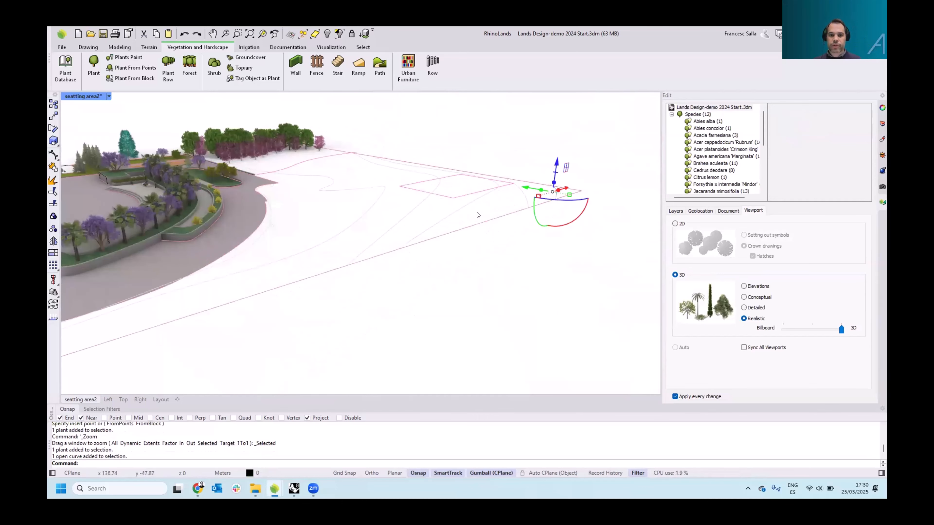
{"action": "left_click", "coordinate": [366, 168]}
{"action": "right_click_drag", "start_coordinate": [366, 169], "coordinate": [386, 194]}
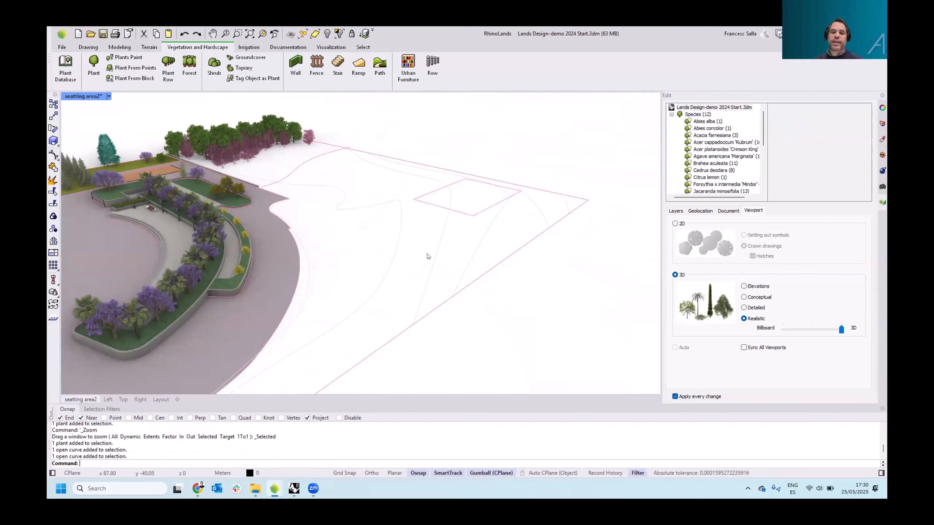
{"action": "right_click_drag", "start_coordinate": [413, 255], "coordinate": [440, 226]}
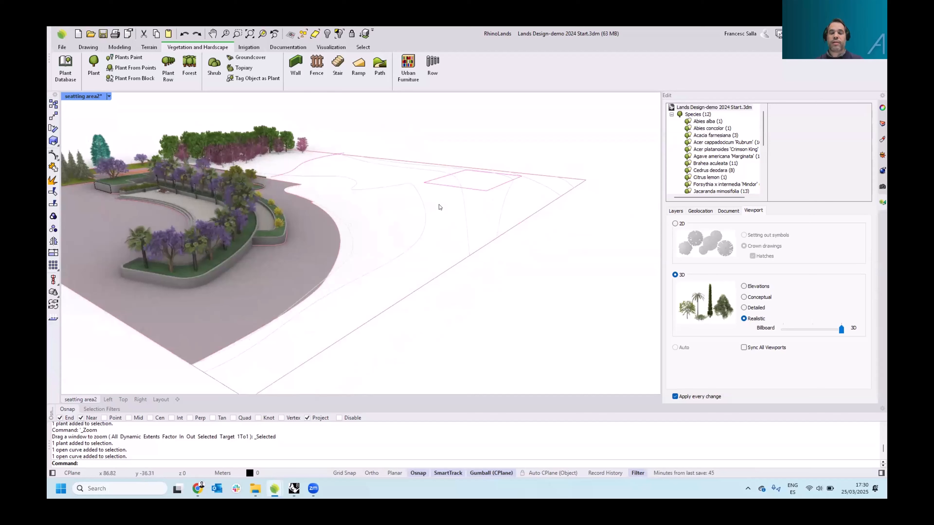
{"action": "right_click_drag", "start_coordinate": [434, 187], "coordinate": [434, 193]}
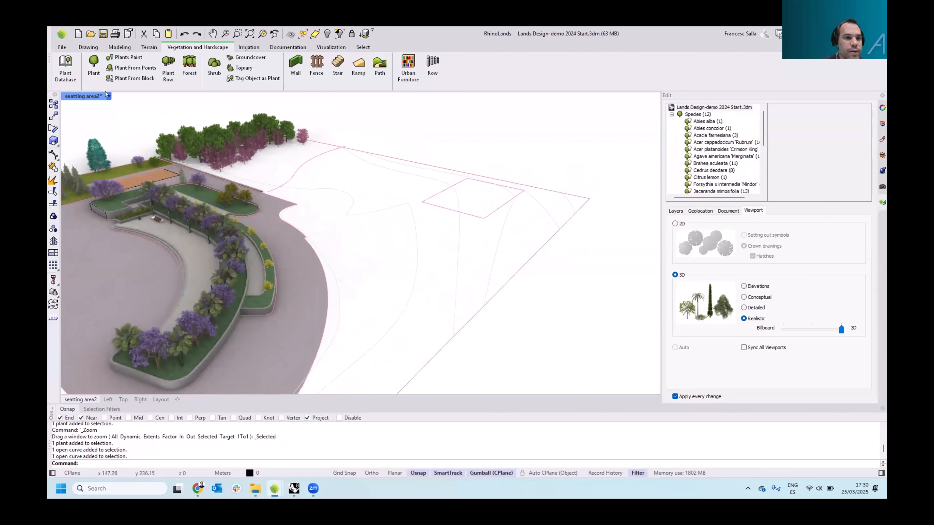
{"action": "left_click", "coordinate": [109, 96]}
{"action": "left_click", "coordinate": [136, 147]}
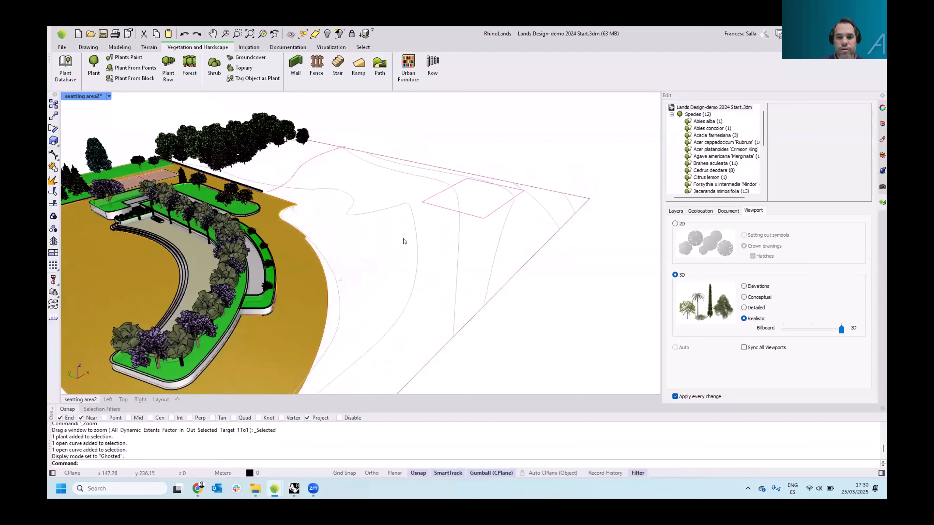
Elevate the contour curves with Elevate Curves, using start dimension 0.00 and increment 1 along a line drawn across them
{"action": "right_click_drag", "start_coordinate": [368, 235], "coordinate": [384, 242]}
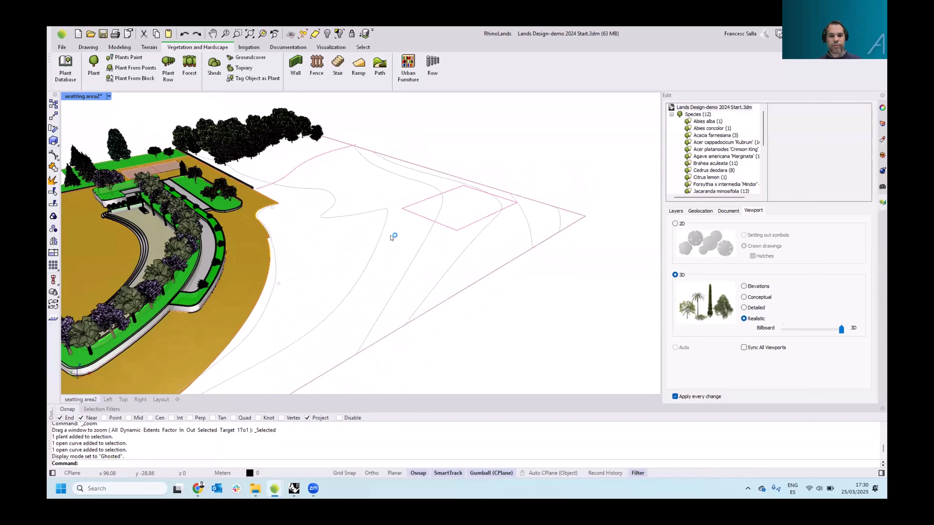
{"action": "left_click", "coordinate": [153, 49]}
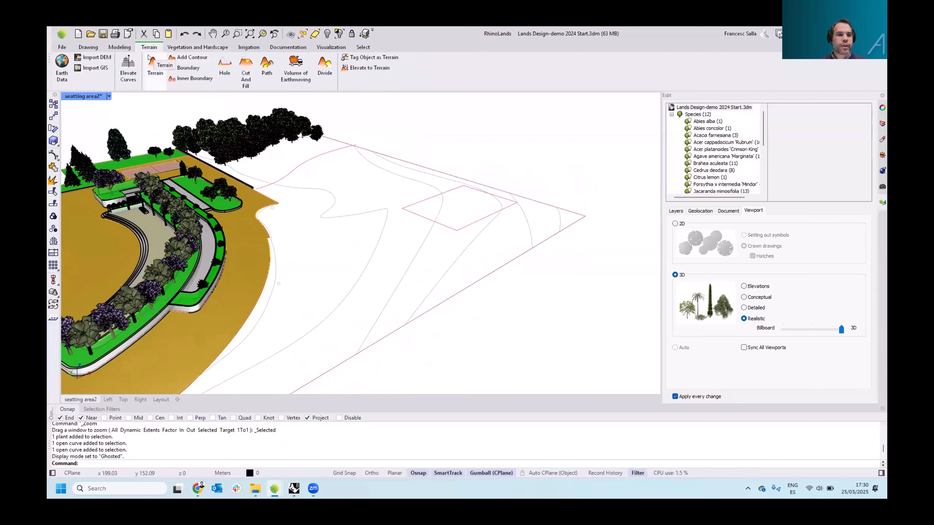
{"action": "left_click", "coordinate": [127, 72]}
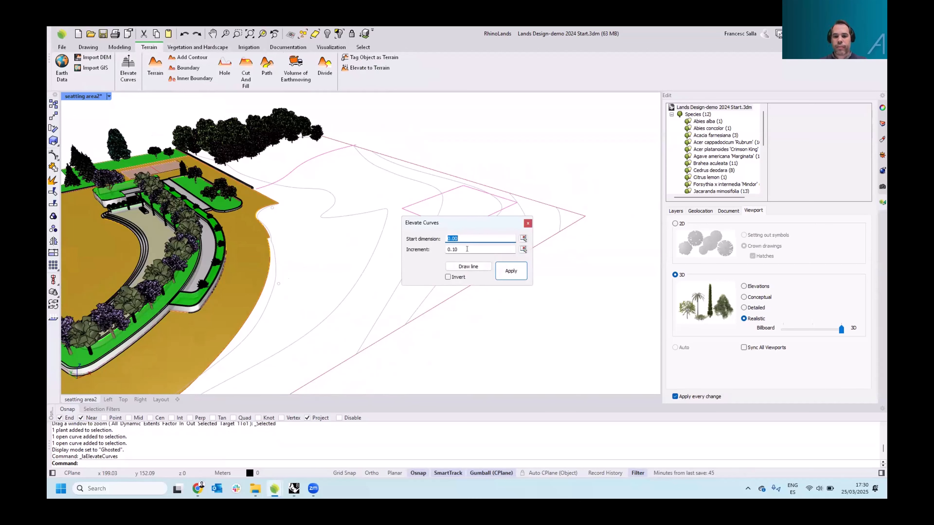
{"action": "double_click", "coordinate": [455, 249]}
{"action": "type", "text": "1"}
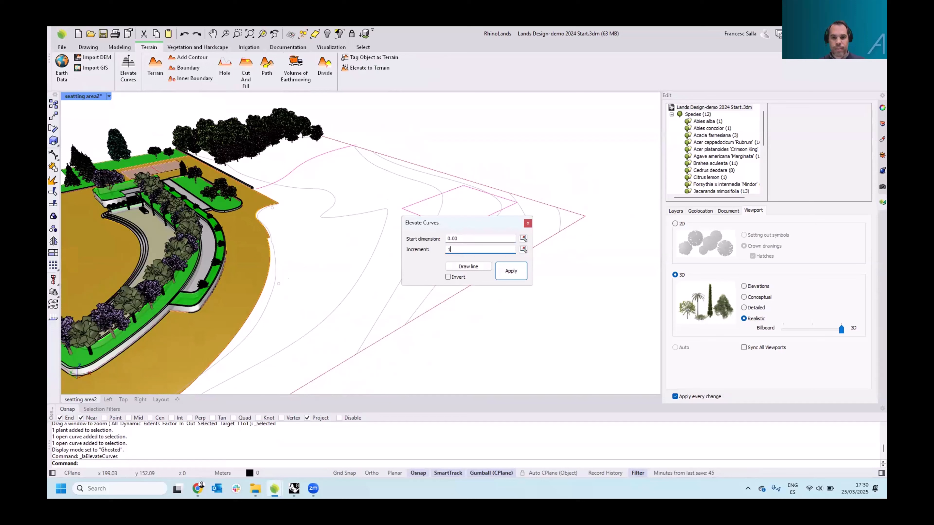
{"action": "left_click", "coordinate": [463, 267]}
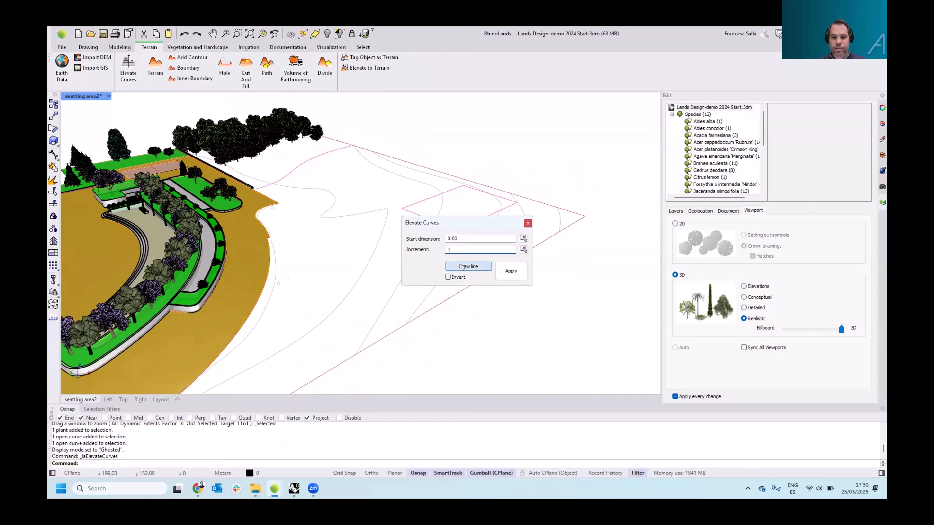
{"action": "left_click", "coordinate": [267, 303]}
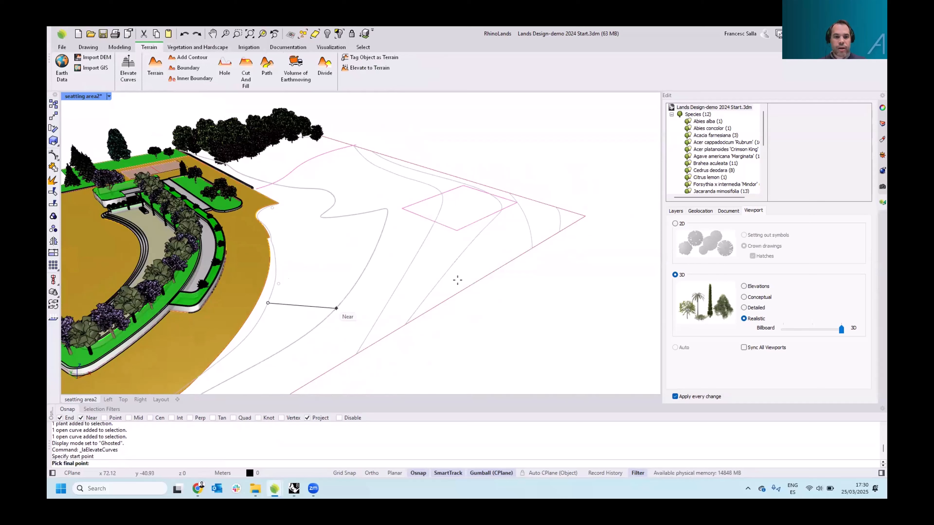
{"action": "left_click", "coordinate": [559, 219]}
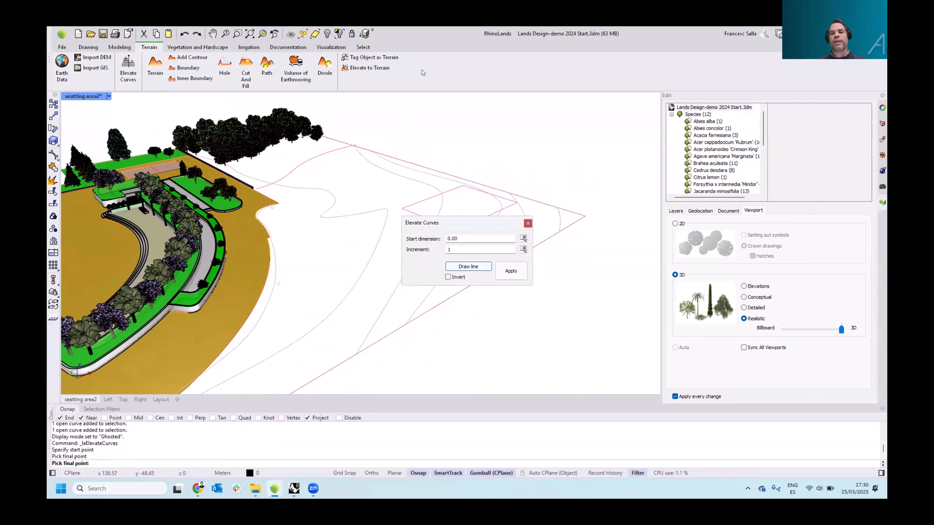
{"action": "mouse_move", "coordinate": [452, 249]}
{"action": "left_mouse_down"}
{"action": "mouse_move", "coordinate": [441, 248]}
{"action": "mouse_move", "coordinate": [443, 235]}
{"action": "left_mouse_up"}
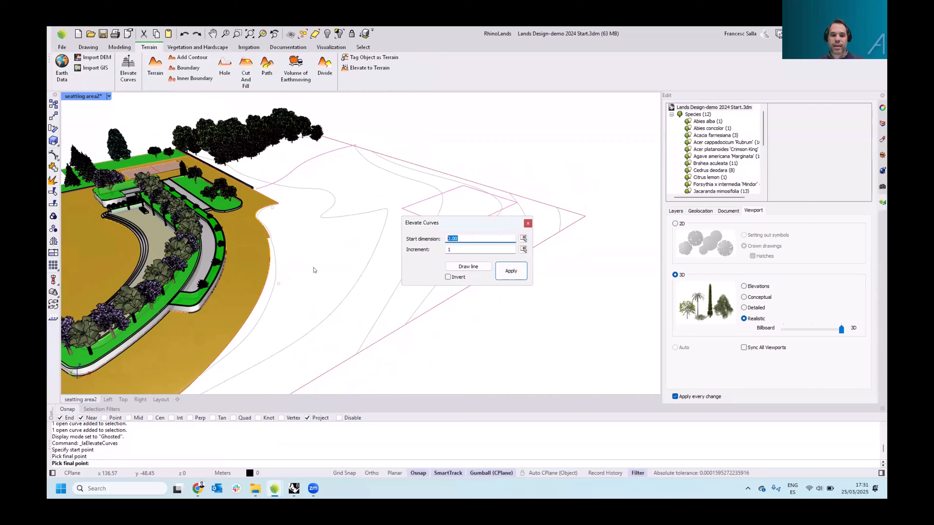
{"action": "left_click", "coordinate": [507, 271]}
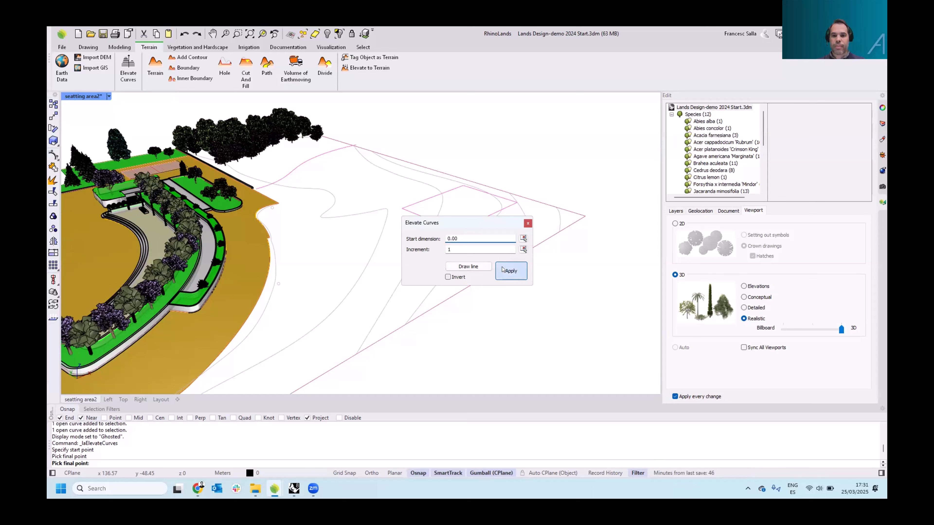
{"action": "left_click", "coordinate": [528, 224]}
Select a point on one contour curve and raise it with the gumball's vertical arrow
{"action": "mouse_move", "coordinate": [496, 267]}
{"action": "right_mouse_down"}
{"action": "mouse_move", "coordinate": [493, 231]}
{"action": "mouse_move", "coordinate": [502, 258]}
{"action": "right_mouse_up"}
{"action": "scroll", "coordinate": [501, 215], "scroll_direction": "up", "scroll_amount": 5}
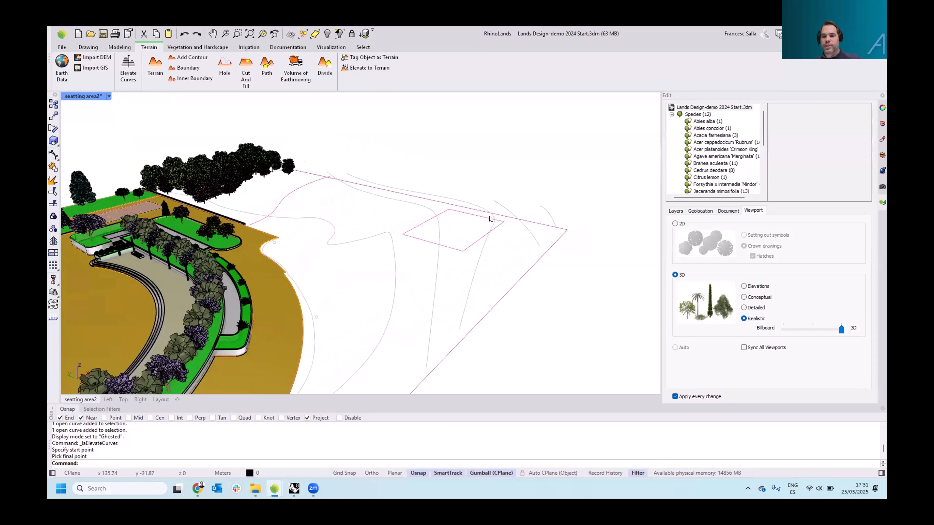
{"action": "left_click", "coordinate": [507, 209]}
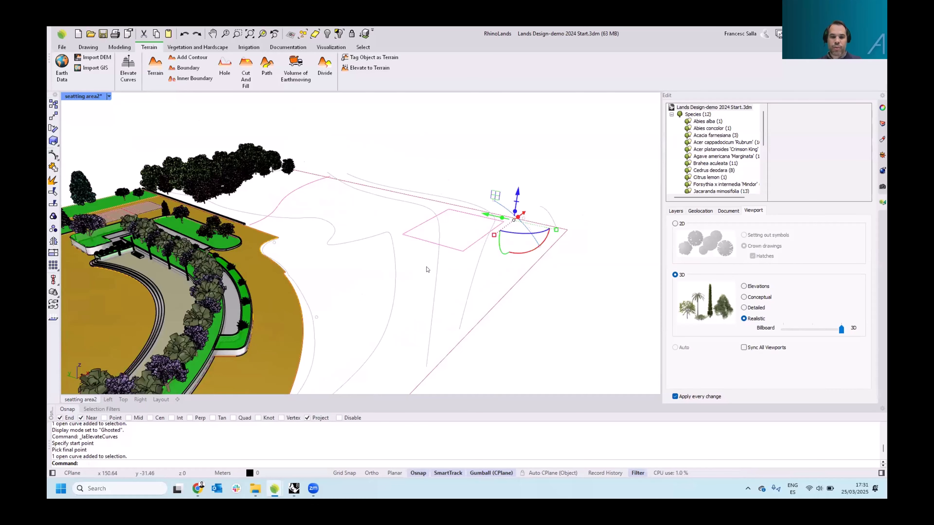
{"action": "right_click_drag", "start_coordinate": [497, 284], "coordinate": [499, 200]}
{"action": "scroll", "coordinate": [487, 191], "scroll_direction": "up", "scroll_amount": 6}
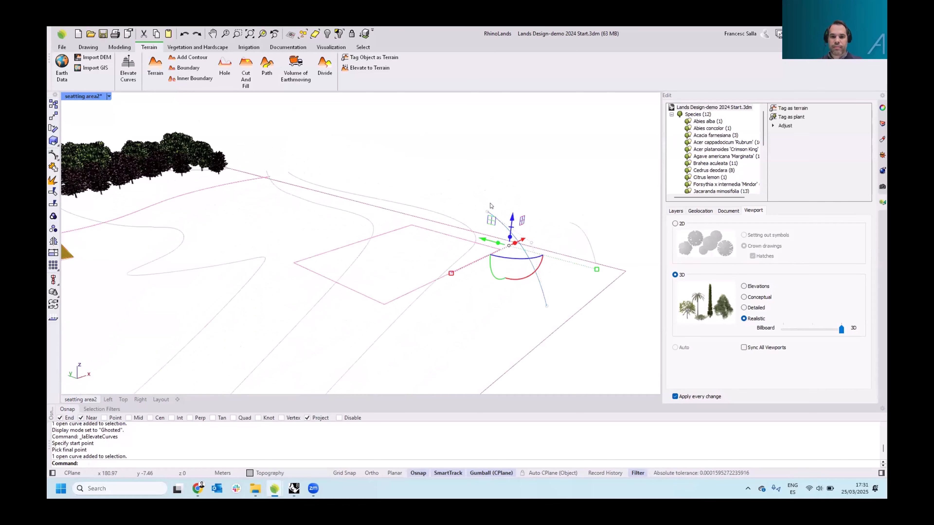
{"action": "left_click_drag", "start_coordinate": [484, 181], "coordinate": [498, 223]}
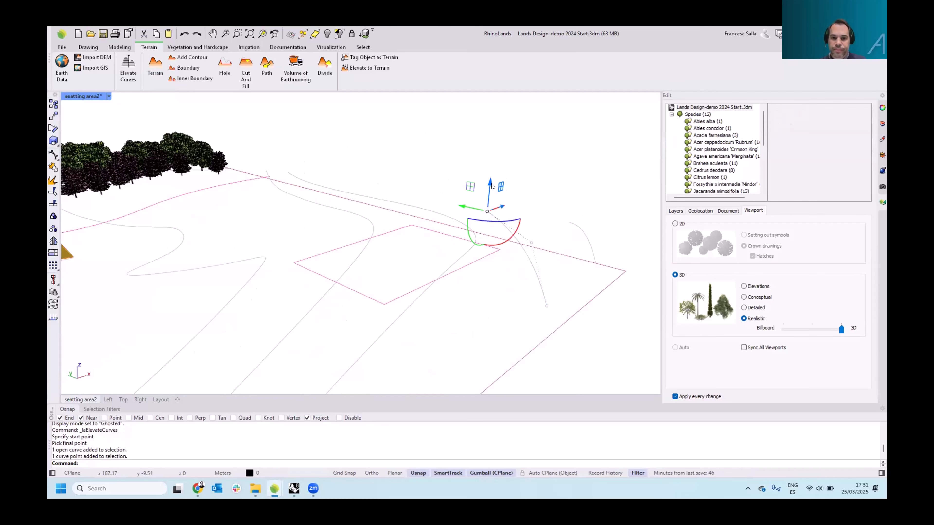
{"action": "left_click_drag", "start_coordinate": [493, 183], "coordinate": [492, 166]}
{"action": "right_click_drag", "start_coordinate": [550, 212], "coordinate": [496, 205]}
{"action": "scroll", "coordinate": [575, 201], "scroll_direction": "down", "scroll_amount": 6}
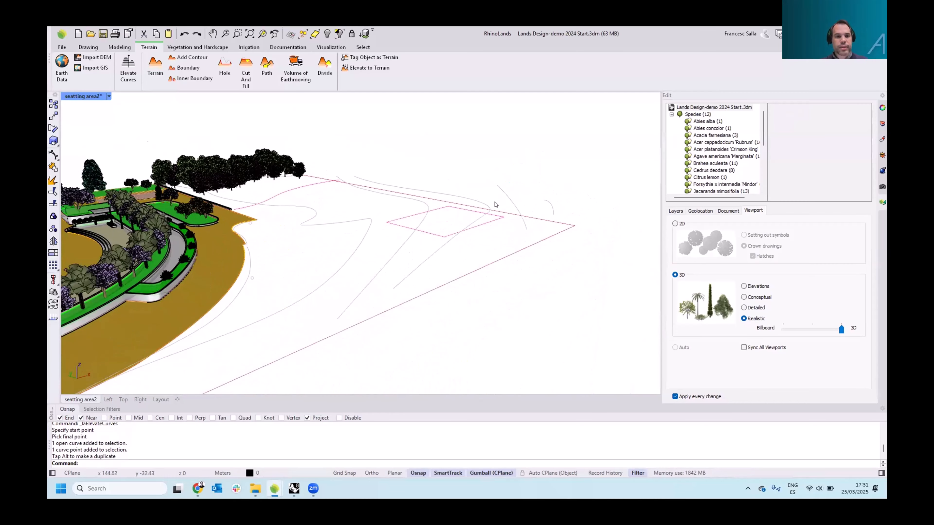
Start the Terrain command, select the elevated contour curves and the boundary, and confirm the selection
{"action": "left_click", "coordinate": [155, 66]}
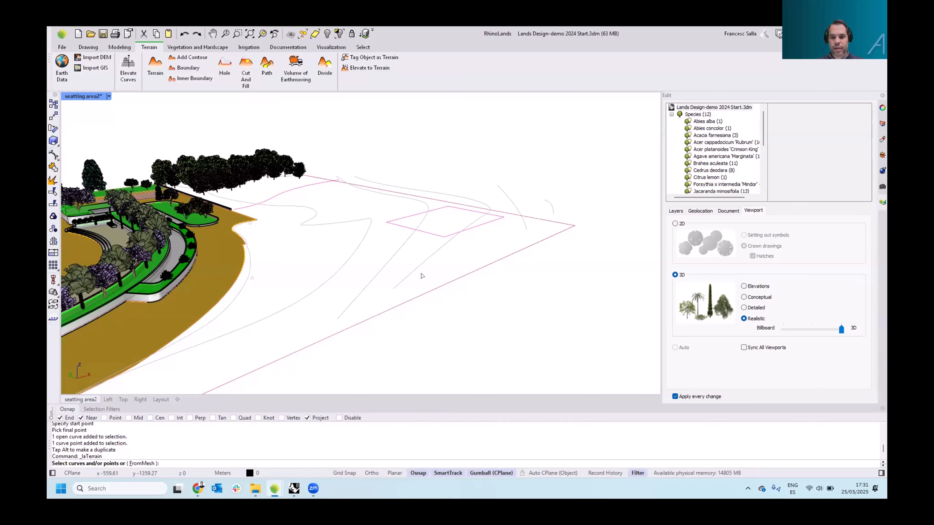
{"action": "right_click_drag", "start_coordinate": [442, 257], "coordinate": [519, 219]}
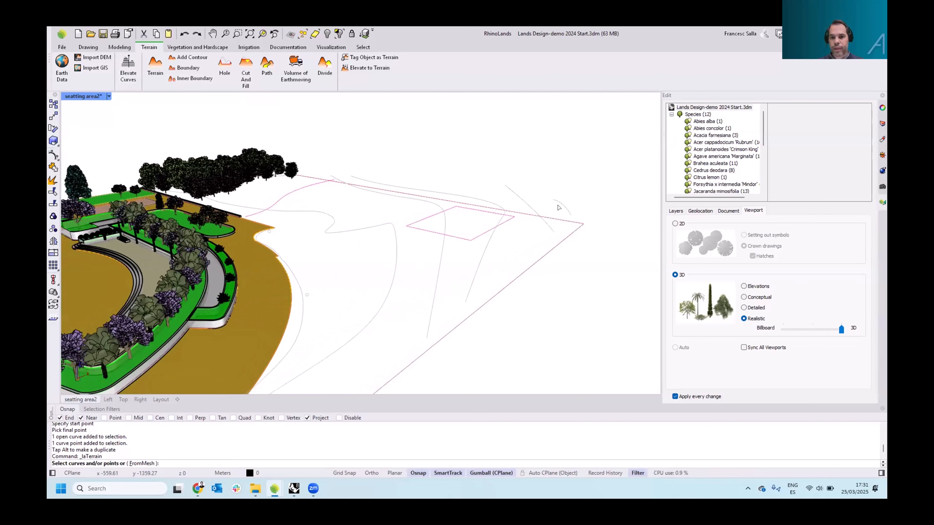
{"action": "left_click", "coordinate": [561, 215]}
{"action": "left_click", "coordinate": [547, 225]}
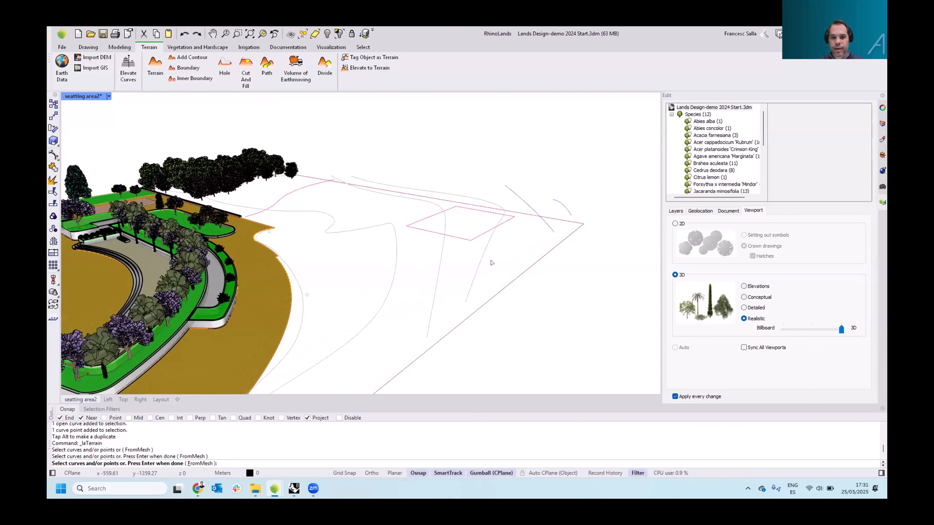
{"action": "left_click", "coordinate": [368, 319]}
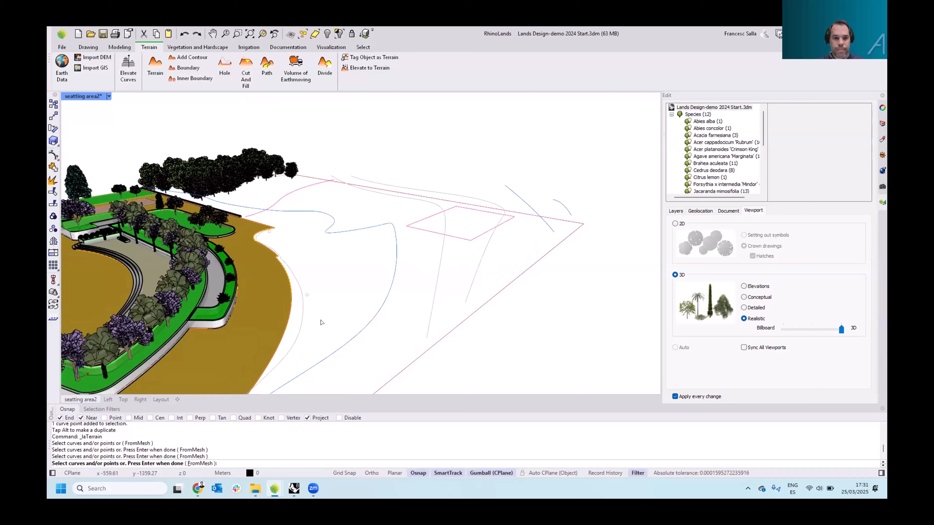
{"action": "left_click", "coordinate": [301, 322]}
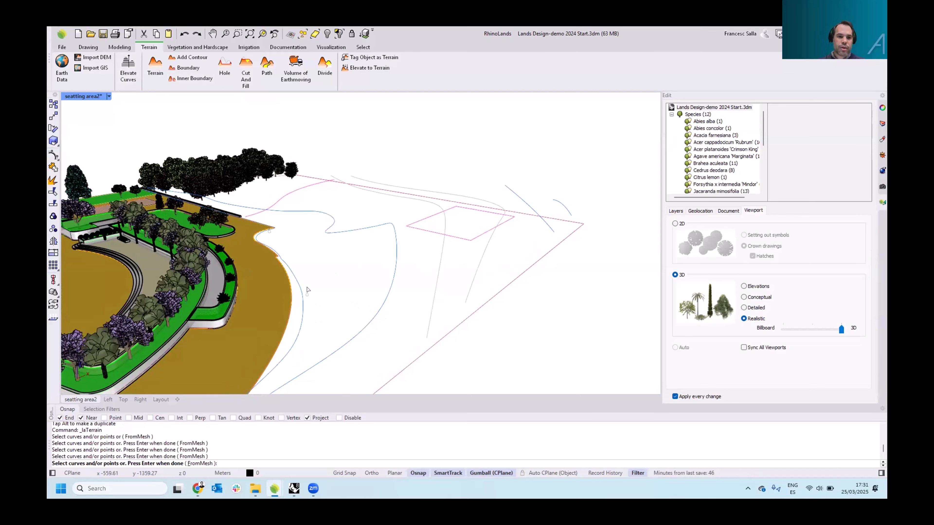
{"action": "left_click", "coordinate": [307, 295]}
{"action": "left_click", "coordinate": [269, 232]}
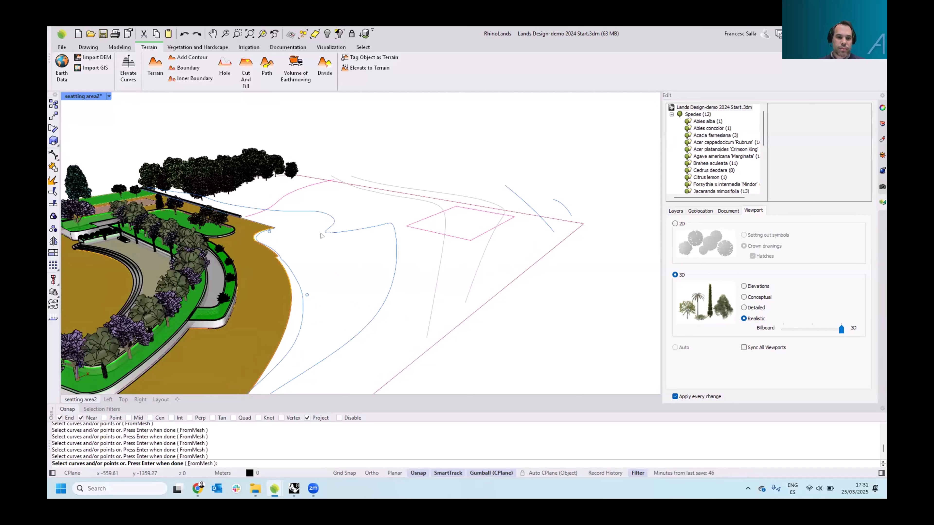
{"action": "right_click_drag", "start_coordinate": [442, 267], "coordinate": [442, 282]}
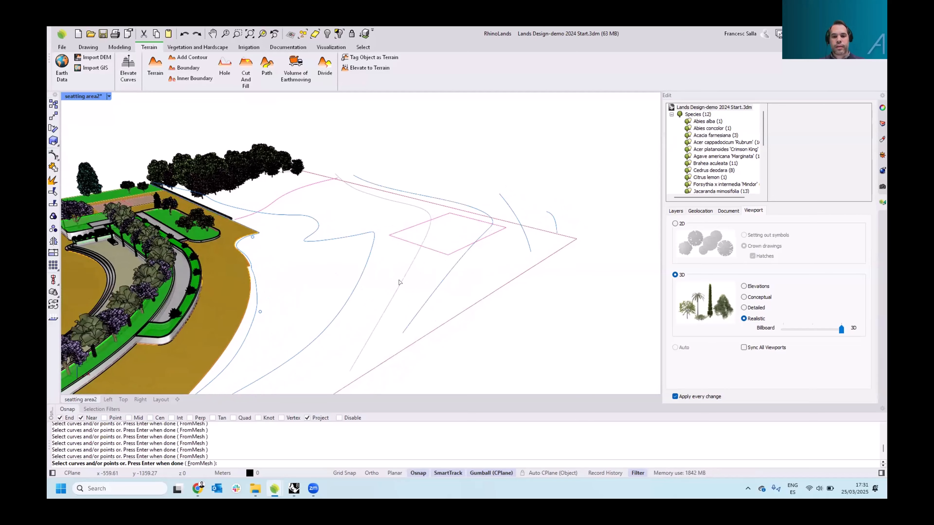
{"action": "scroll", "coordinate": [408, 283], "scroll_direction": "down", "scroll_amount": 4}
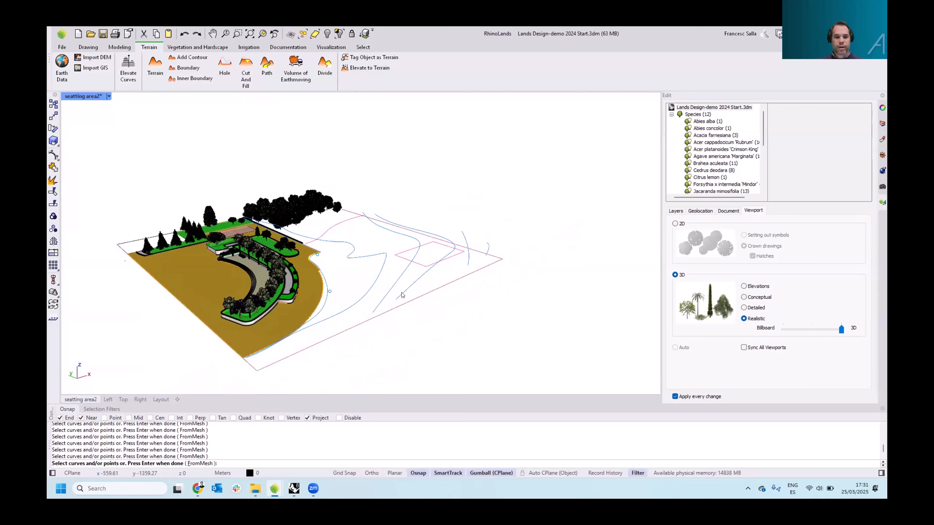
{"action": "key", "text": "Return"}
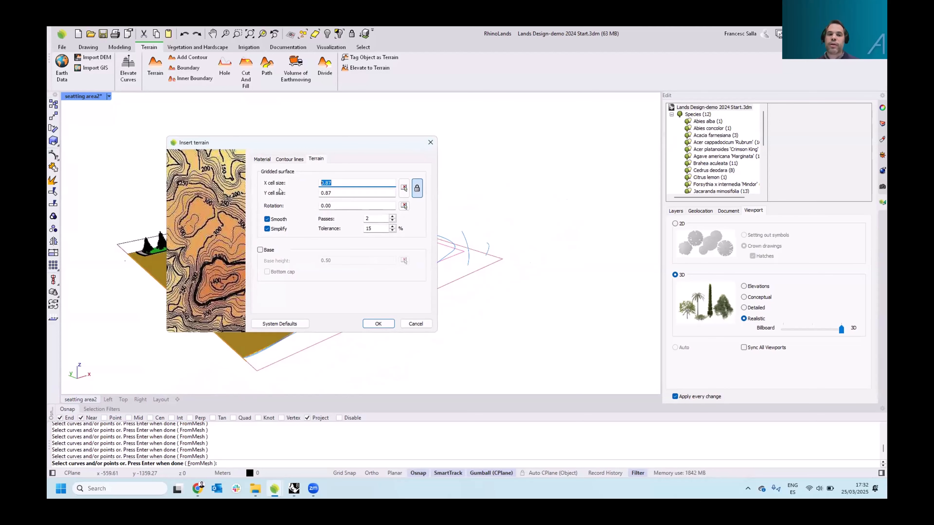
Set the terrain's gridded surface cell size to 1 and enable the Base option
{"action": "type", "text": "1"}
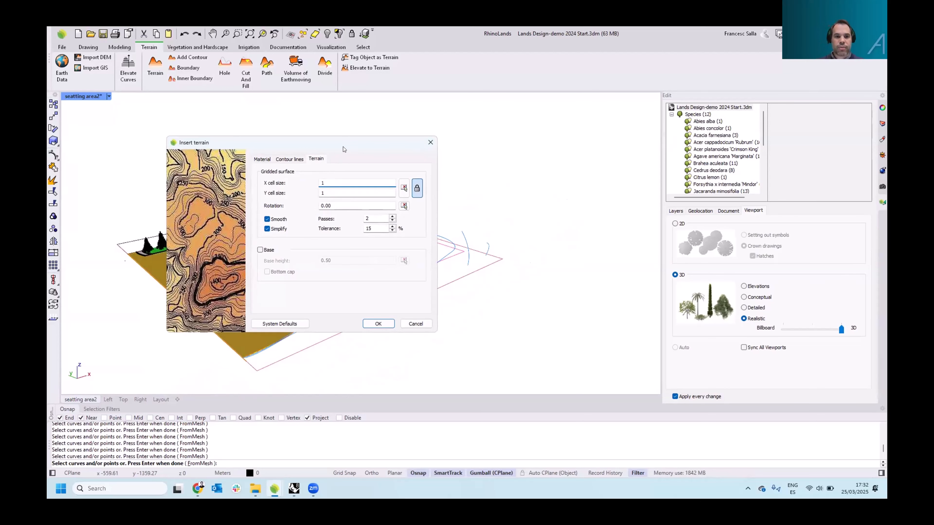
{"action": "left_click_drag", "start_coordinate": [345, 146], "coordinate": [382, 167]}
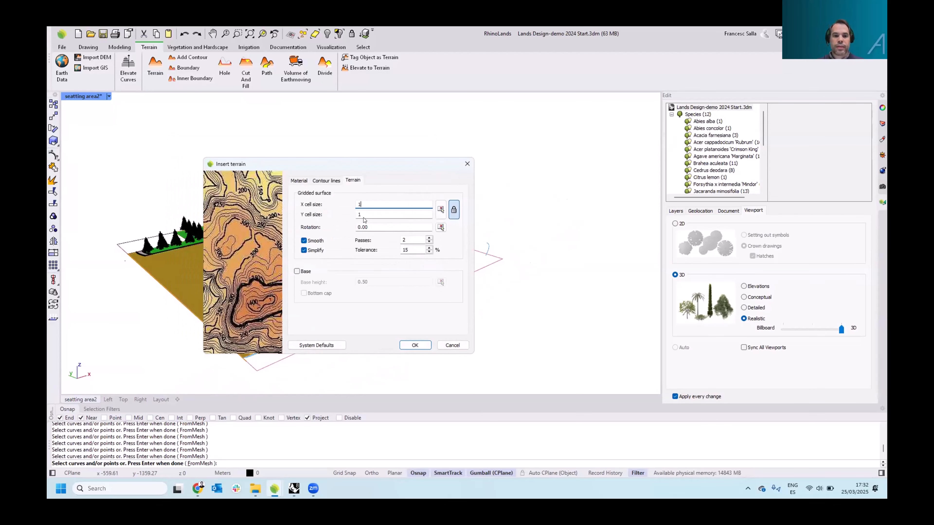
{"action": "left_click", "coordinate": [297, 271]}
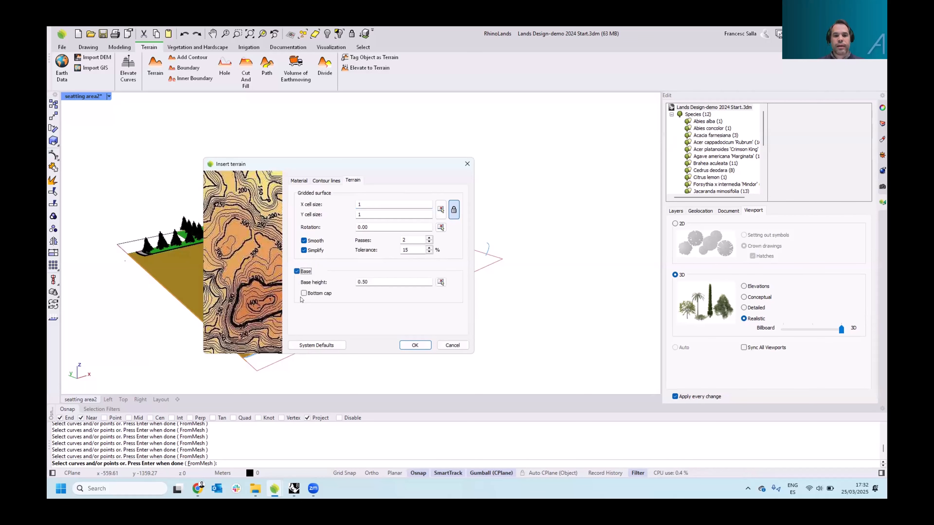
Enable index contours every 5 contour lines in the terrain's contour line settings
{"action": "left_click", "coordinate": [323, 182]}
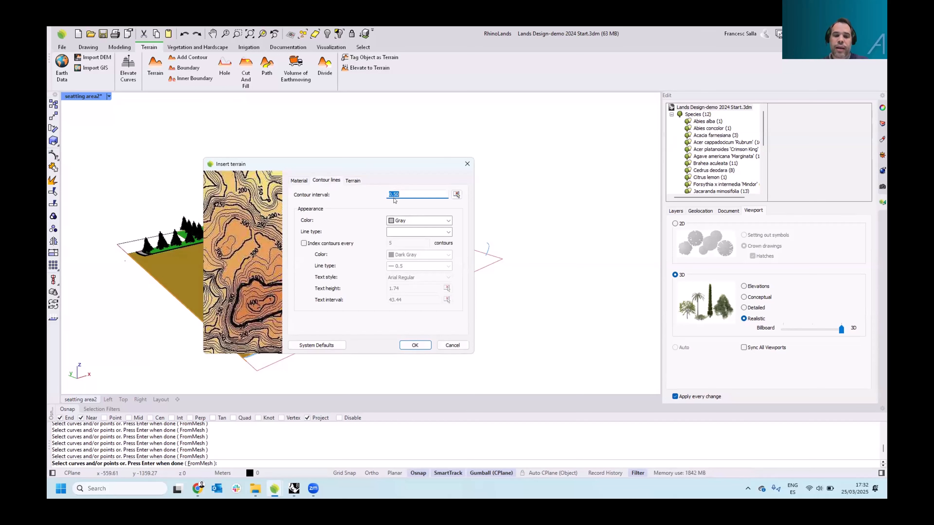
{"action": "left_click", "coordinate": [304, 243]}
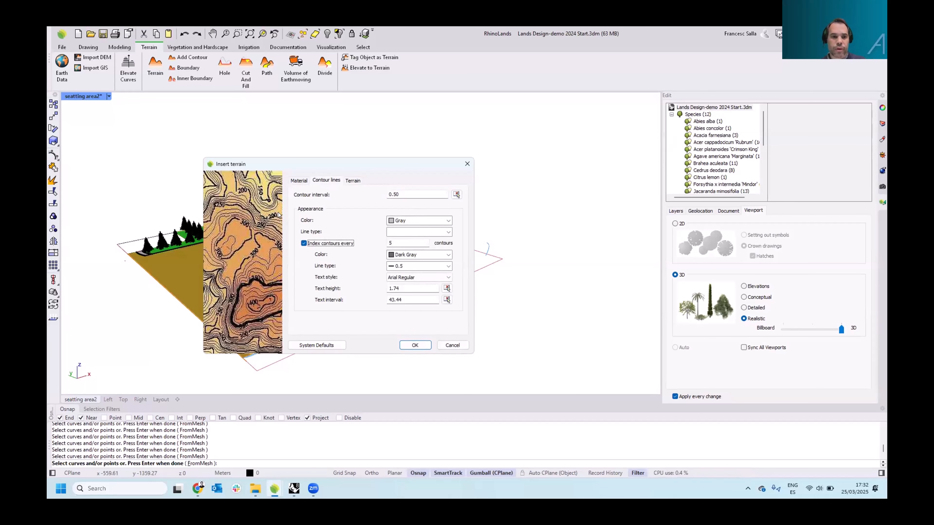
Choose dirt1.jpg as the terrain texture and confirm the Insert terrain dialog to create the terrain
{"action": "left_click", "coordinate": [299, 181]}
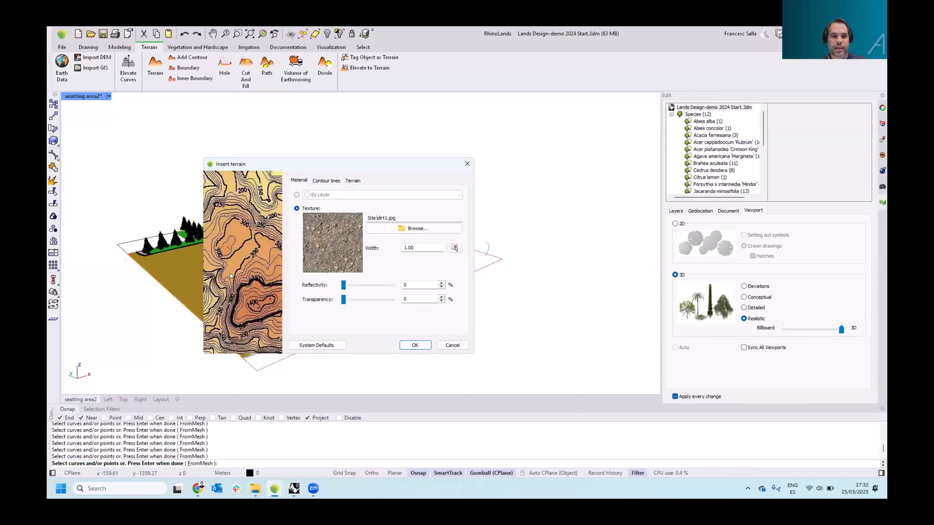
{"action": "left_click", "coordinate": [382, 228]}
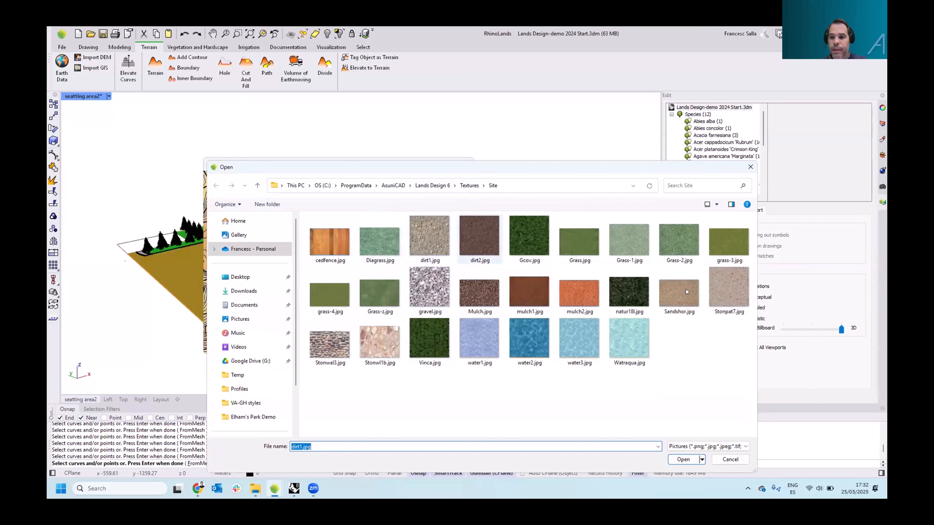
{"action": "left_click", "coordinate": [436, 247]}
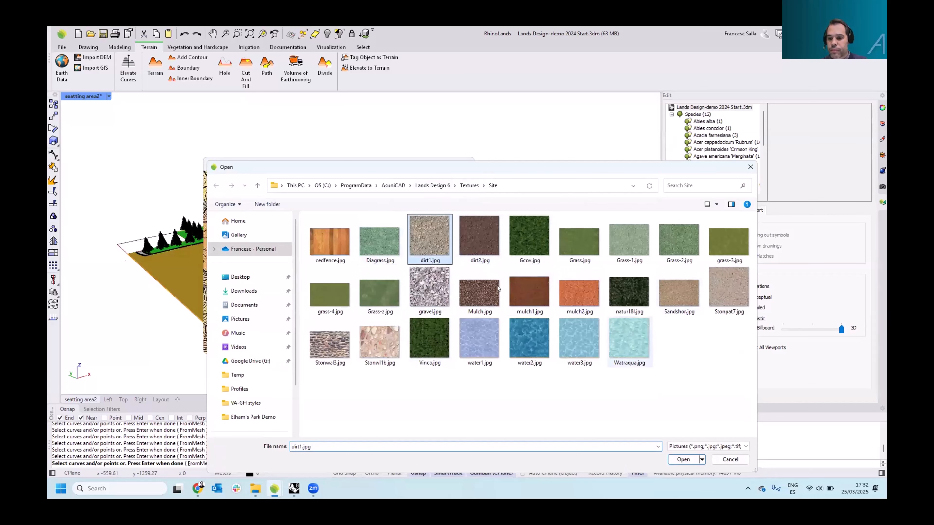
{"action": "left_click", "coordinate": [681, 459]}
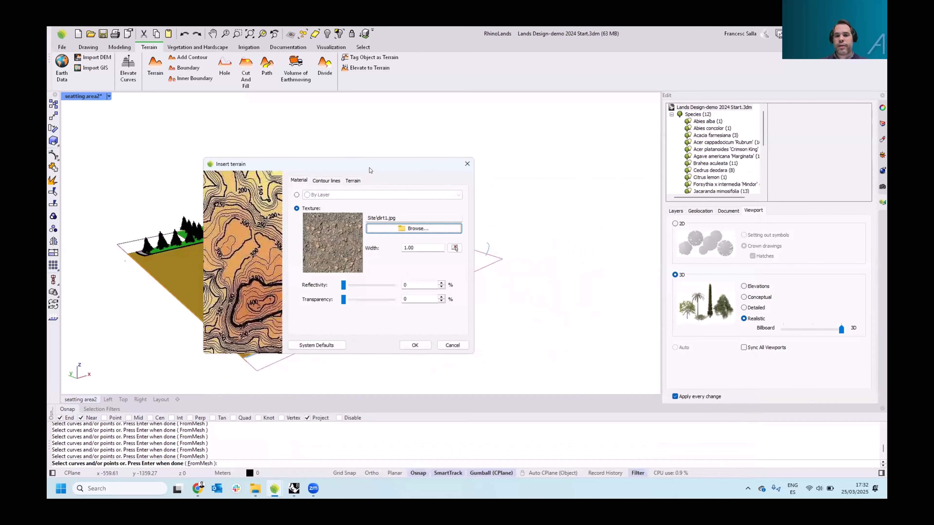
{"action": "left_click_drag", "start_coordinate": [373, 165], "coordinate": [648, 179]}
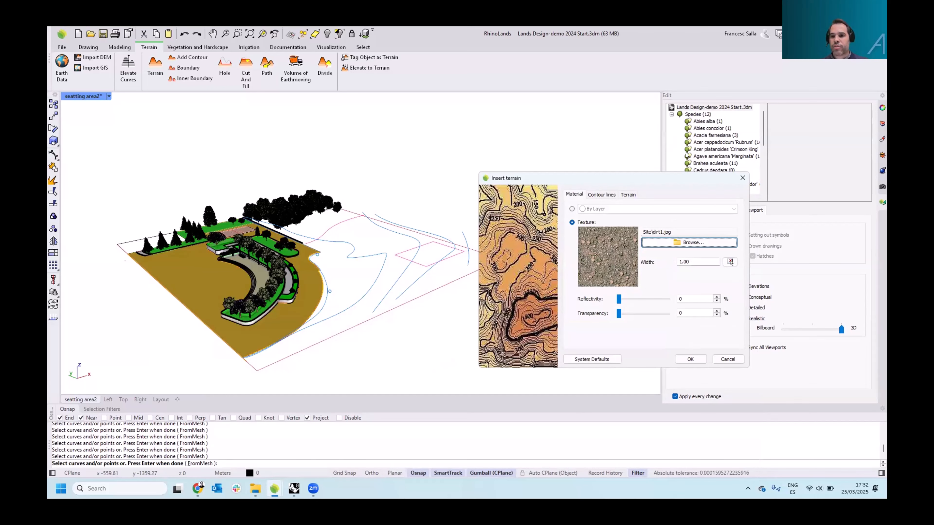
{"action": "left_click_drag", "start_coordinate": [730, 176], "coordinate": [671, 155]}
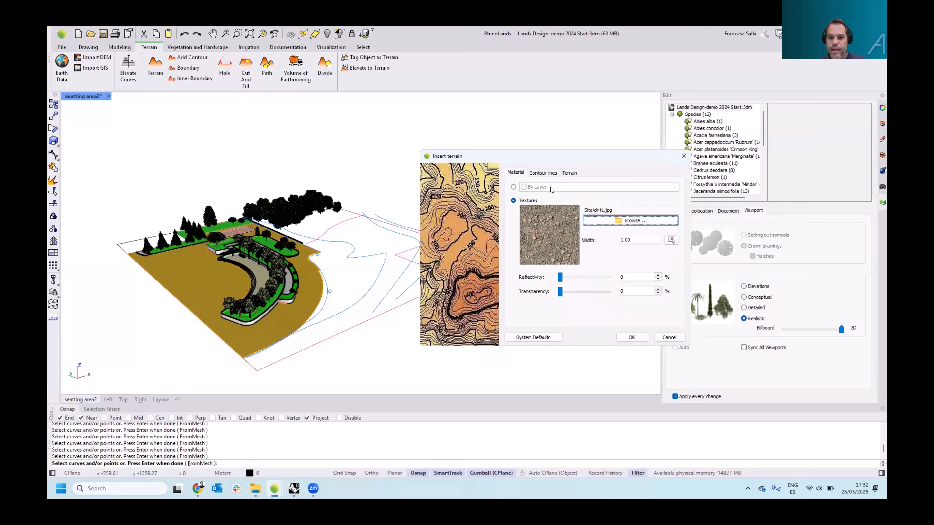
{"action": "left_click", "coordinate": [562, 173]}
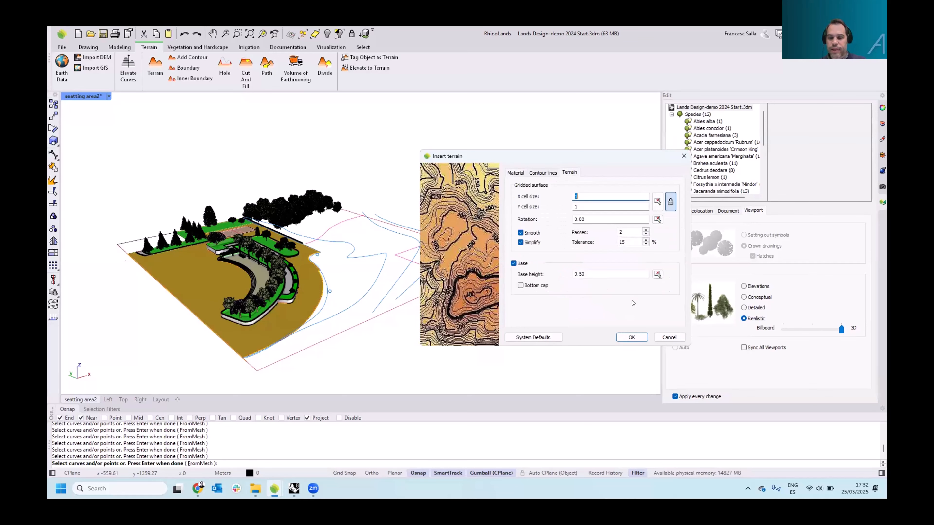
{"action": "left_click", "coordinate": [631, 338]}
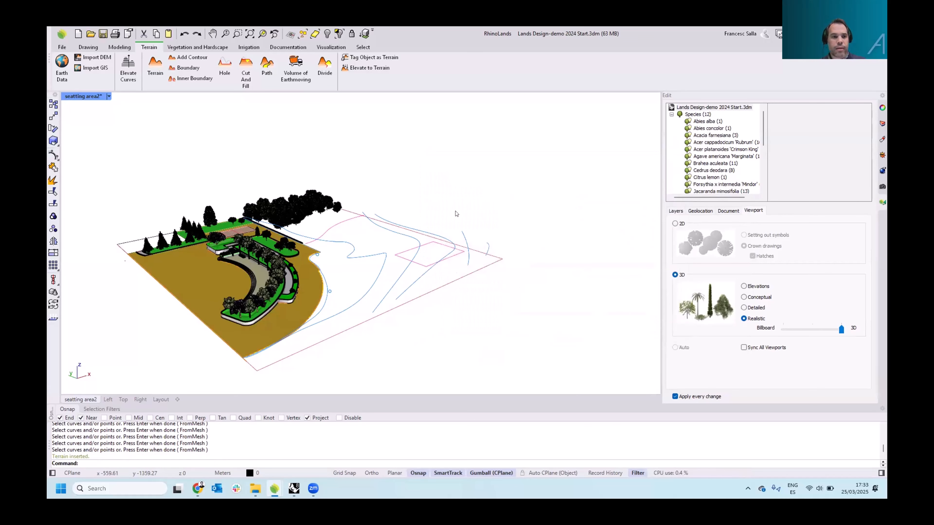
Switch the perspective viewport's display mode to Rendered
{"action": "mouse_move", "coordinate": [460, 216]}
{"action": "right_mouse_down"}
{"action": "mouse_move", "coordinate": [465, 222]}
{"action": "mouse_move", "coordinate": [446, 229]}
{"action": "right_mouse_up"}
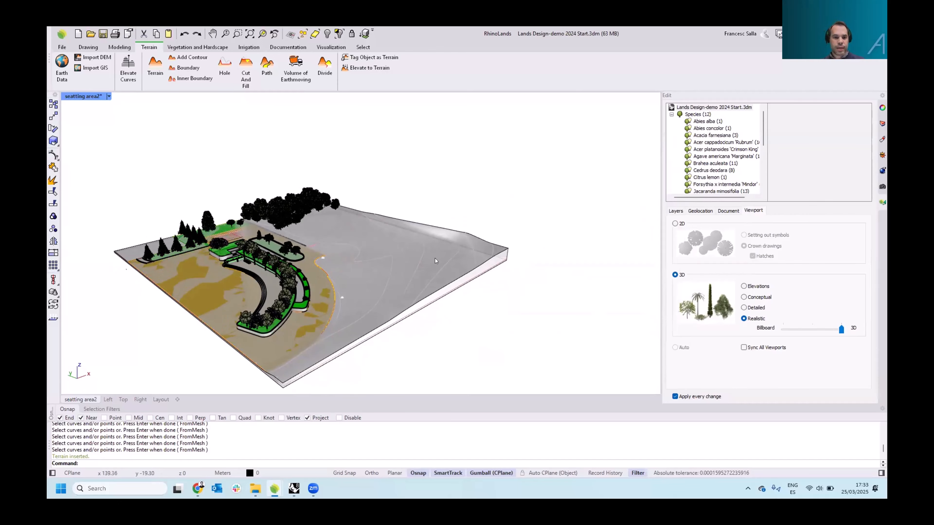
{"action": "scroll", "coordinate": [434, 259], "scroll_direction": "up", "scroll_amount": 3}
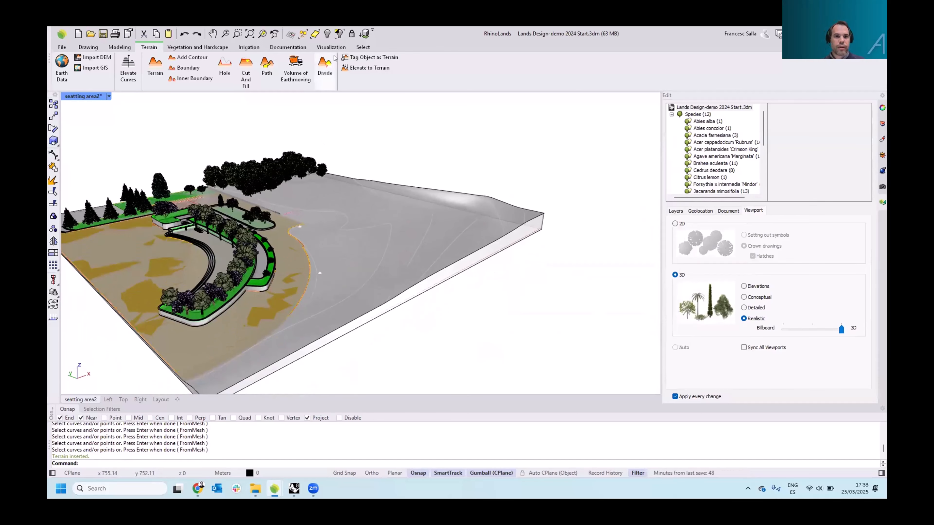
{"action": "left_click", "coordinate": [331, 48]}
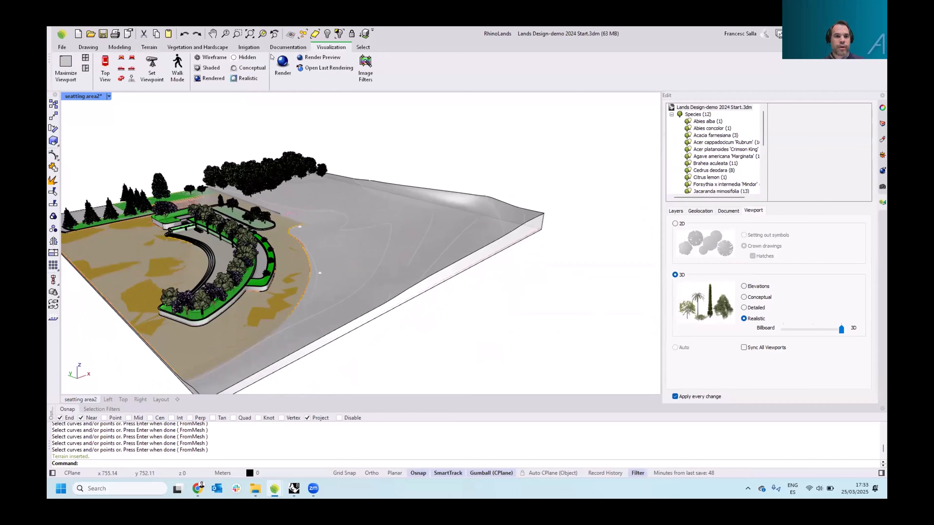
{"action": "left_click", "coordinate": [211, 78]}
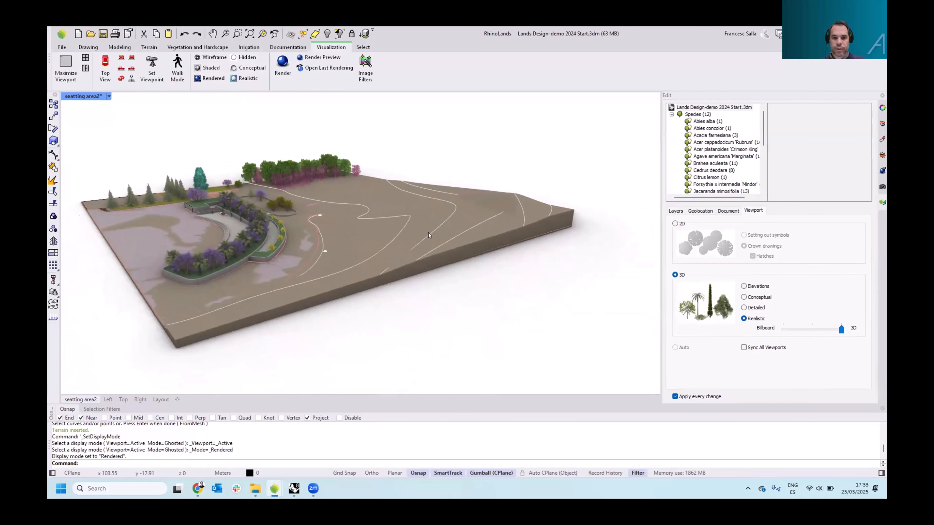
Hide the Topography layer so the original contour curves disappear from the view
{"action": "scroll", "coordinate": [423, 206], "scroll_direction": "up", "scroll_amount": 5}
{"action": "scroll", "coordinate": [423, 206], "scroll_direction": "down", "scroll_amount": 8}
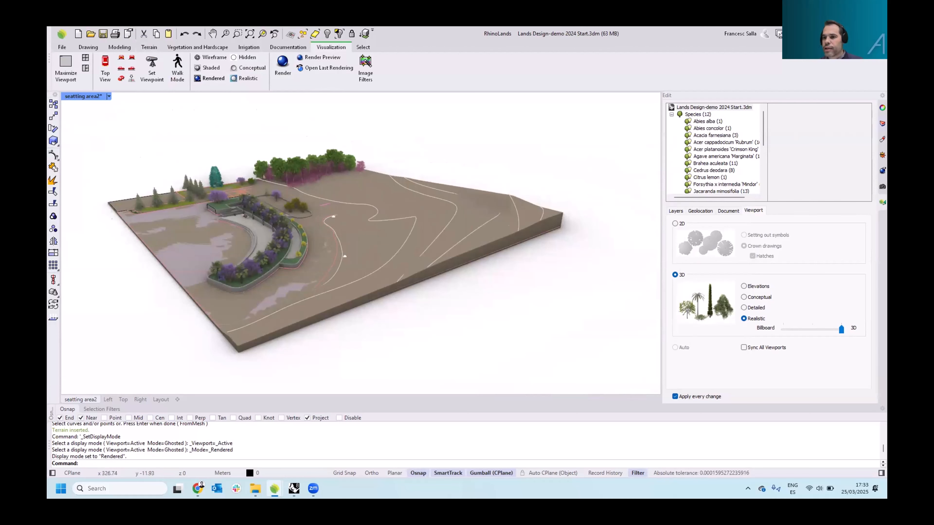
{"action": "left_click", "coordinate": [882, 124]}
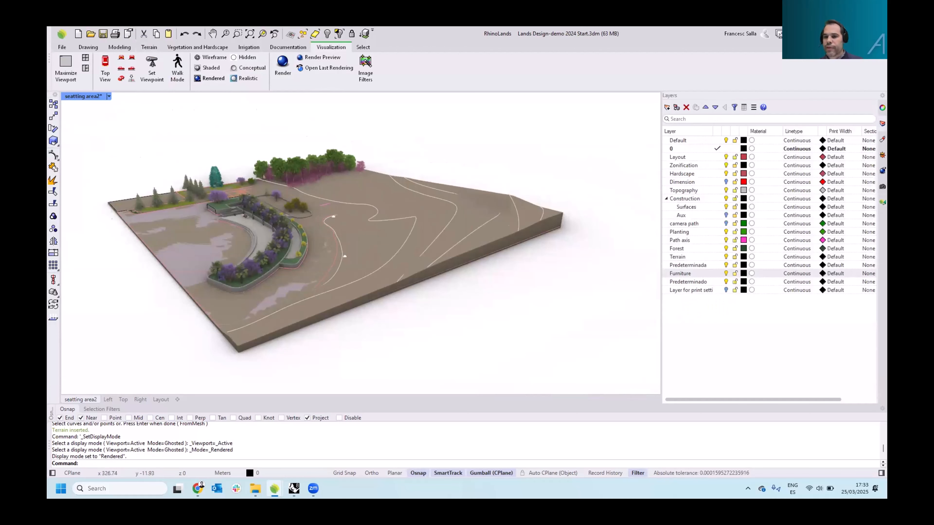
{"action": "left_click", "coordinate": [726, 190]}
{"action": "right_click_drag", "start_coordinate": [501, 187], "coordinate": [522, 195]}
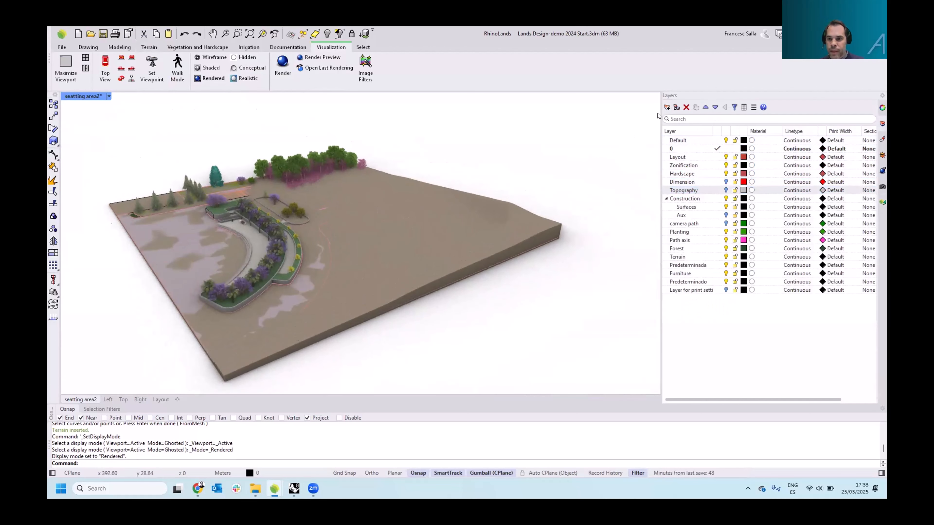
{"action": "left_click", "coordinate": [684, 190]}
Toggle the viewport's plant display from 3D to 2D and back to 3D
{"action": "left_click", "coordinate": [883, 202]}
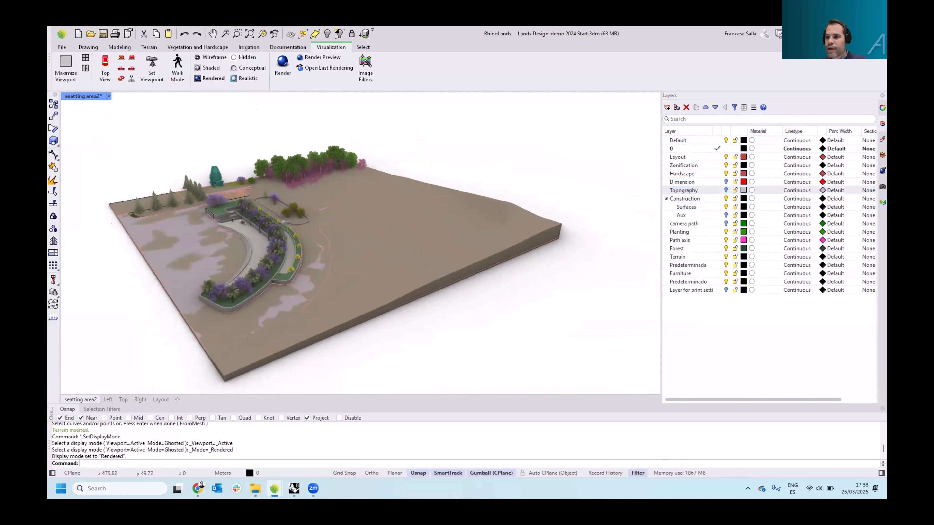
{"action": "left_click", "coordinate": [676, 223]}
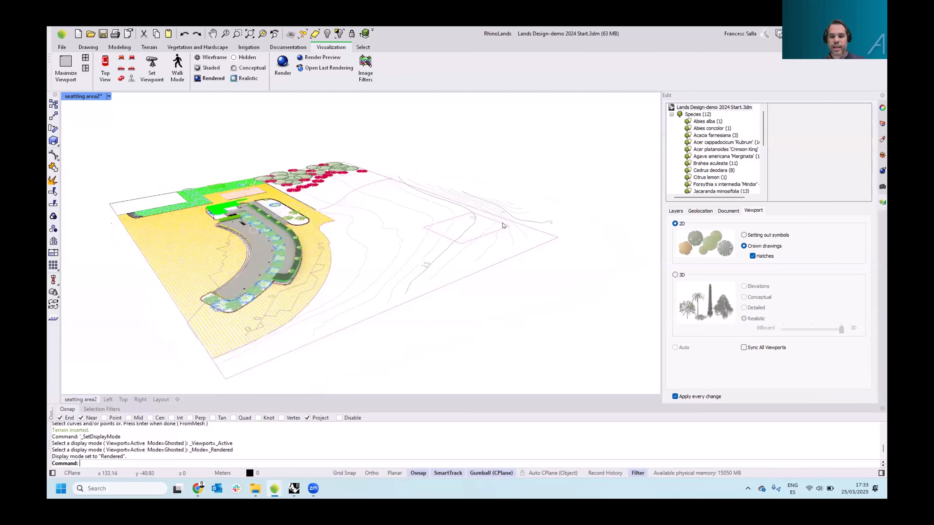
{"action": "left_click", "coordinate": [676, 275]}
Select the terrain and enable showing both 2D and 3D when in 3D
{"action": "left_click", "coordinate": [528, 233]}
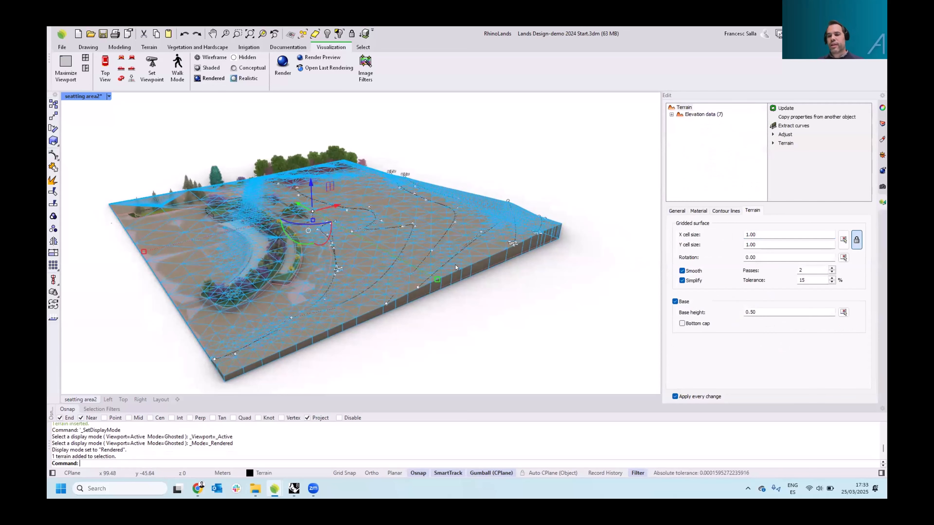
{"action": "left_click", "coordinate": [676, 211]}
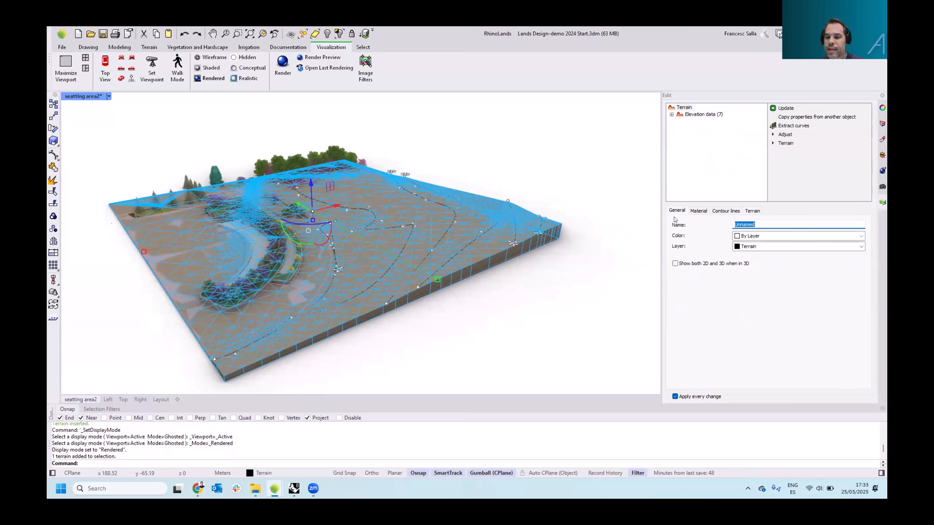
{"action": "left_click", "coordinate": [675, 264]}
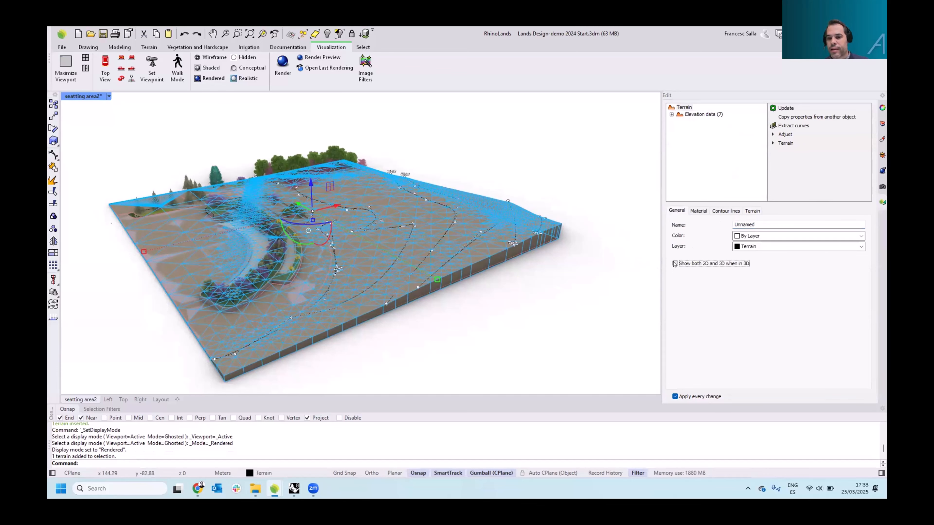
{"action": "left_click", "coordinate": [531, 272]}
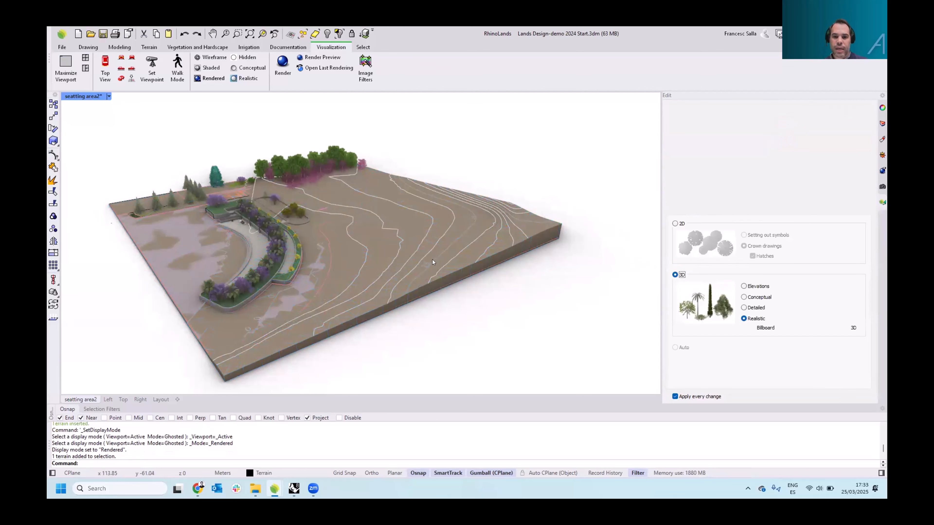
Select the terrain and turn off its Base option
{"action": "right_click_drag", "start_coordinate": [433, 259], "coordinate": [460, 245]}
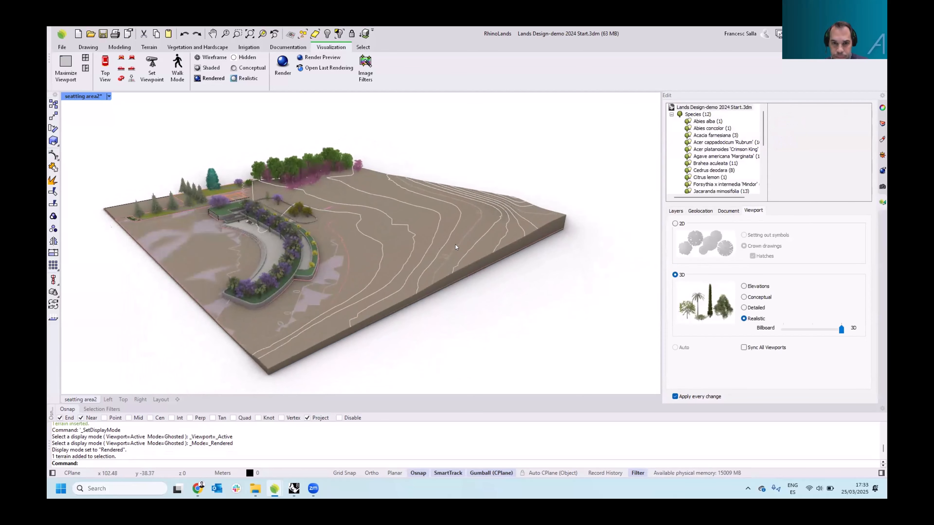
{"action": "left_click", "coordinate": [455, 239]}
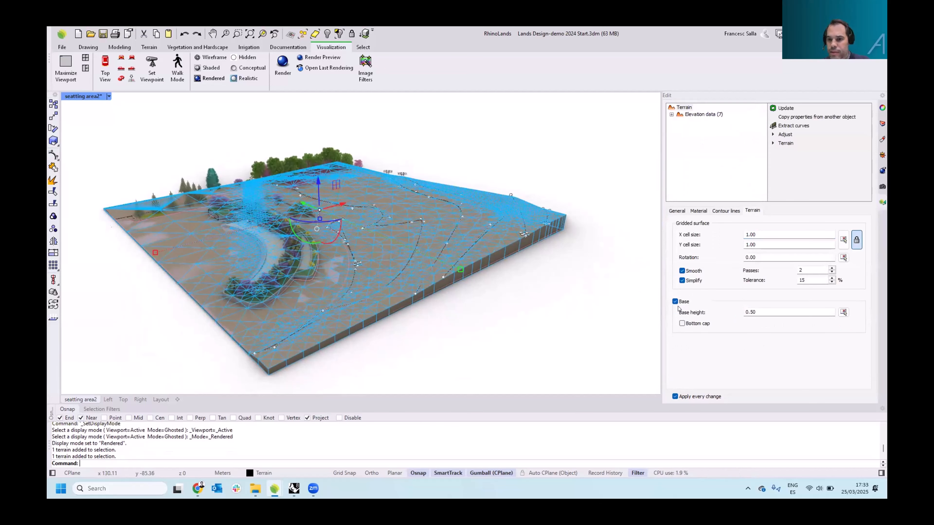
{"action": "left_click", "coordinate": [675, 302]}
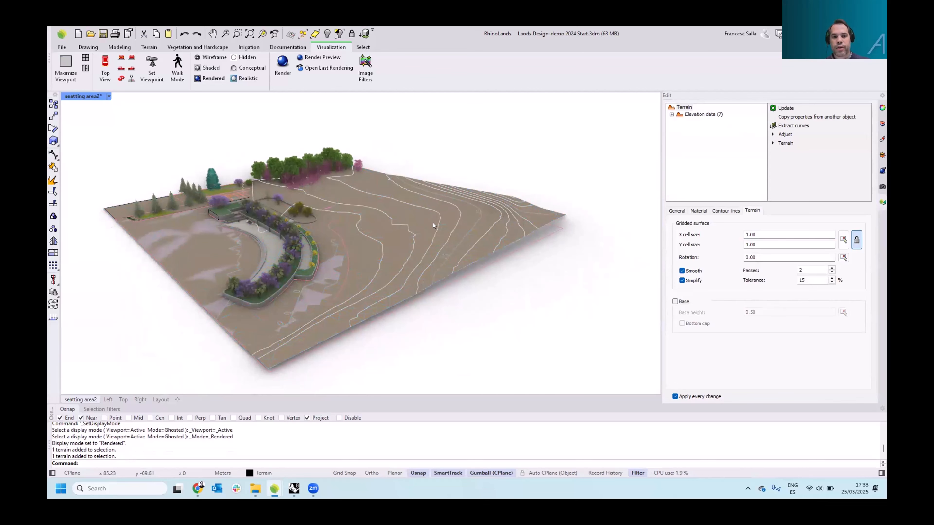
{"action": "key", "text": "Escape"}
Orbit and zoom around the terrain and the plants along its slopes to examine them
{"action": "right_click_drag", "start_coordinate": [433, 222], "coordinate": [236, 156]}
{"action": "scroll", "coordinate": [315, 197], "scroll_direction": "up", "scroll_amount": 8}
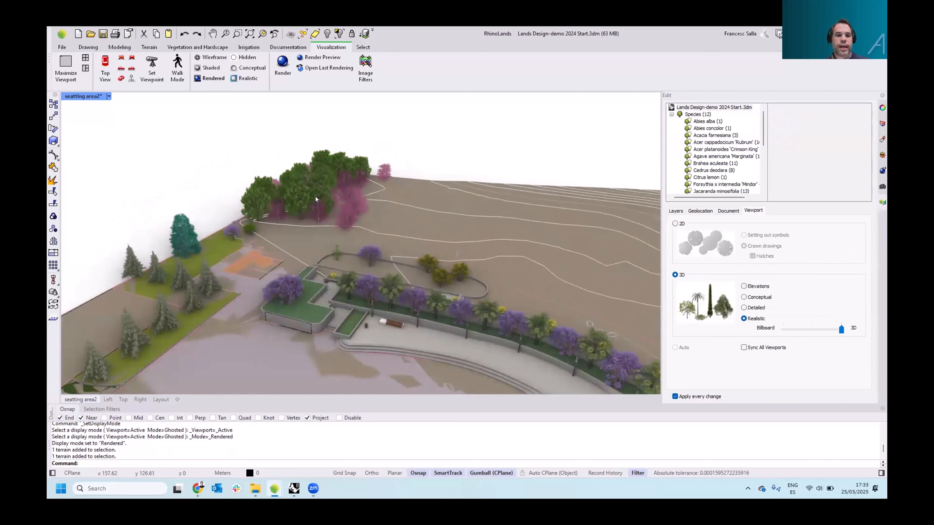
{"action": "right_click_drag", "start_coordinate": [316, 196], "coordinate": [398, 168]}
{"action": "scroll", "coordinate": [320, 226], "scroll_direction": "up", "scroll_amount": 5}
{"action": "scroll", "coordinate": [320, 225], "scroll_direction": "up", "scroll_amount": 3}
{"action": "scroll", "coordinate": [302, 218], "scroll_direction": "down", "scroll_amount": 8}
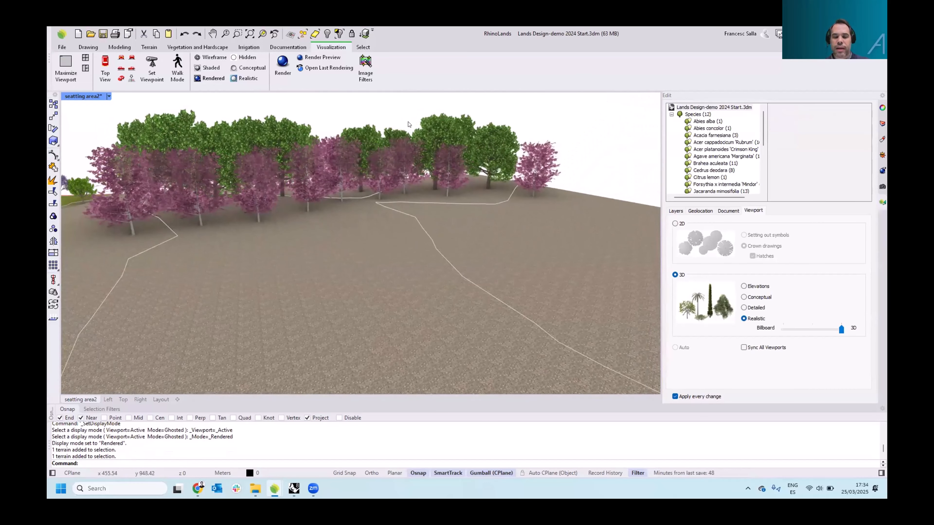
{"action": "scroll", "coordinate": [342, 221], "scroll_direction": "down", "scroll_amount": 4}
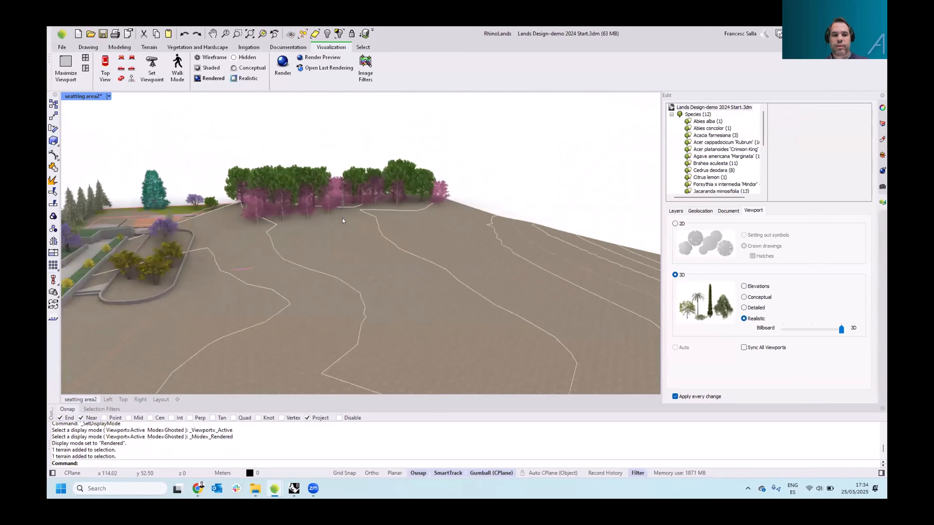
{"action": "right_click_drag", "start_coordinate": [342, 218], "coordinate": [212, 212]}
{"action": "scroll", "coordinate": [222, 208], "scroll_direction": "up", "scroll_amount": 3}
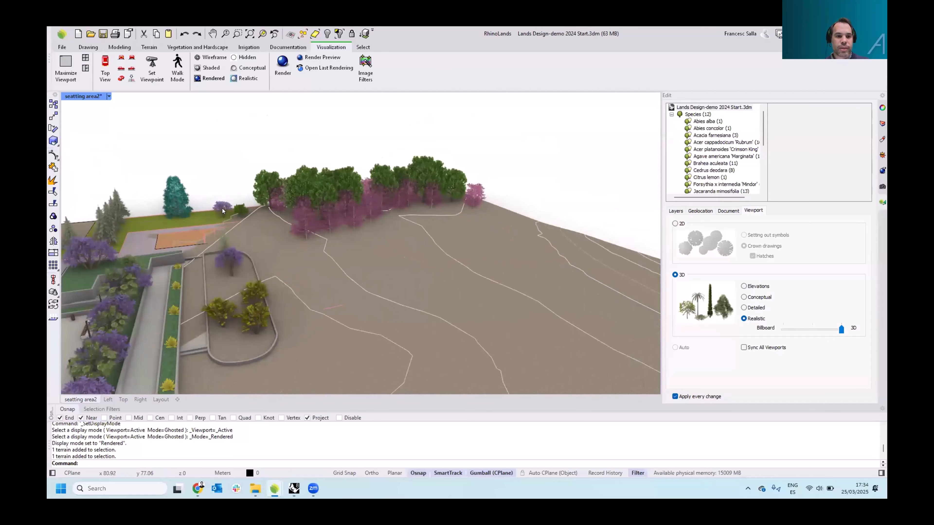
Select a Jacaranda mimosifolia plant and move it onto the sloped terrain near its far corner
{"action": "left_click", "coordinate": [222, 209]}
{"action": "right_click_drag", "start_coordinate": [309, 232], "coordinate": [272, 241]}
{"action": "left_click_drag", "start_coordinate": [294, 241], "coordinate": [554, 339]}
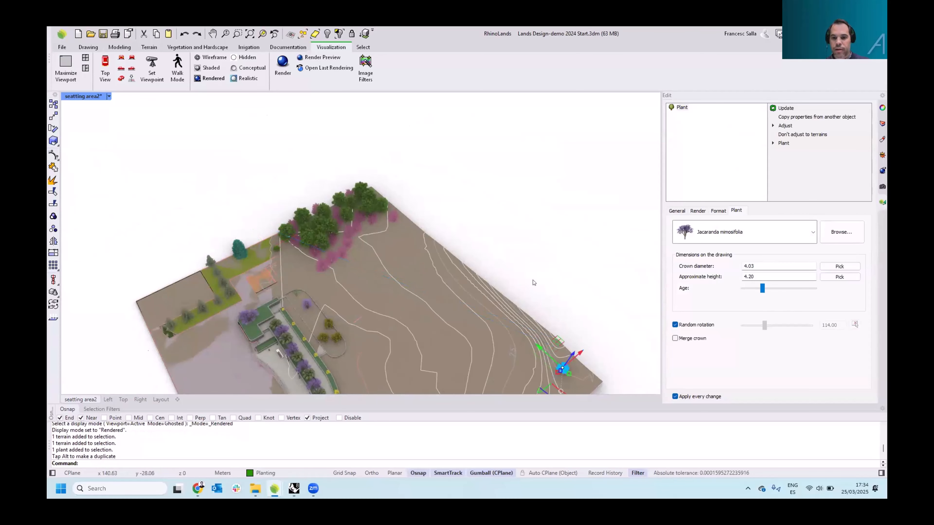
{"action": "right_click_drag", "start_coordinate": [533, 280], "coordinate": [524, 255]}
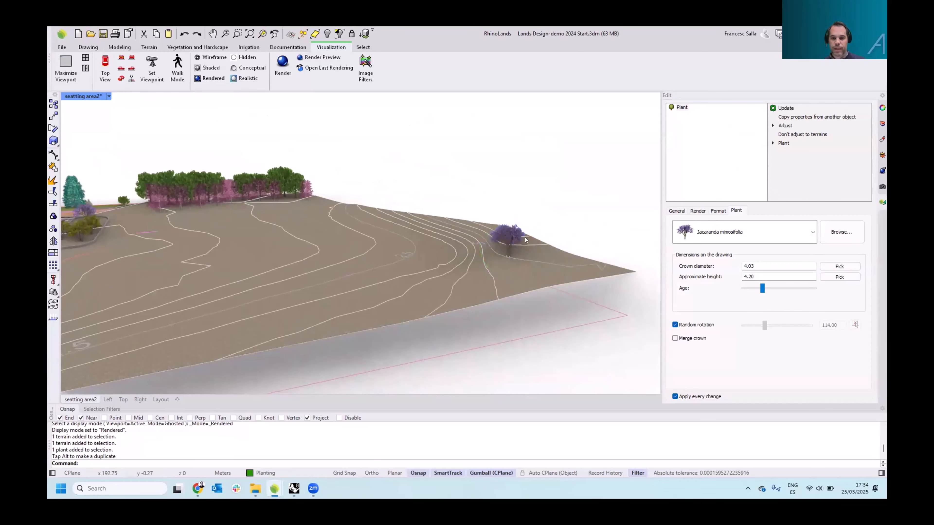
Deselect the plant, orbit out over the whole site and switch the viewport display to Wireframe
{"action": "key", "text": "Escape"}
{"action": "scroll", "coordinate": [526, 236], "scroll_direction": "up", "scroll_amount": 10}
{"action": "scroll", "coordinate": [464, 256], "scroll_direction": "down", "scroll_amount": 4}
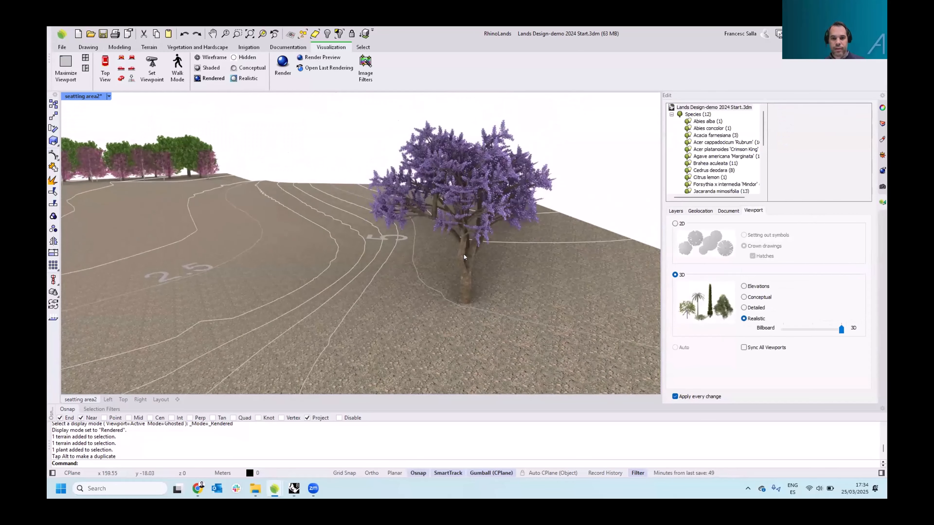
{"action": "scroll", "coordinate": [461, 254], "scroll_direction": "down", "scroll_amount": 10}
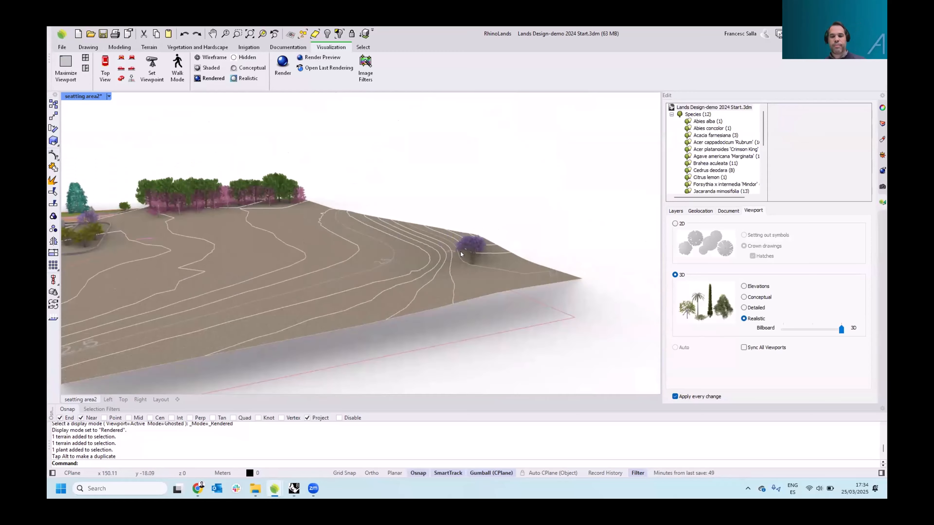
{"action": "right_click_drag", "start_coordinate": [461, 255], "coordinate": [497, 205]}
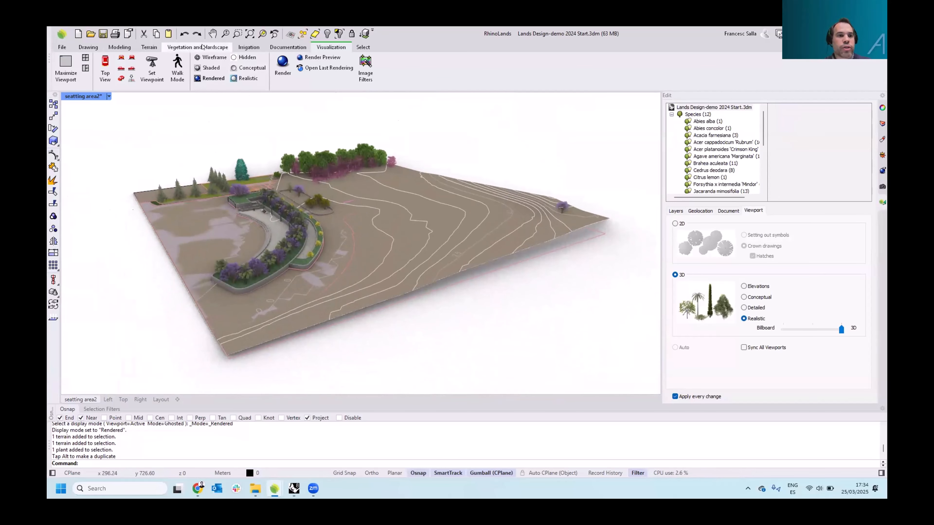
{"action": "left_click", "coordinate": [149, 47]}
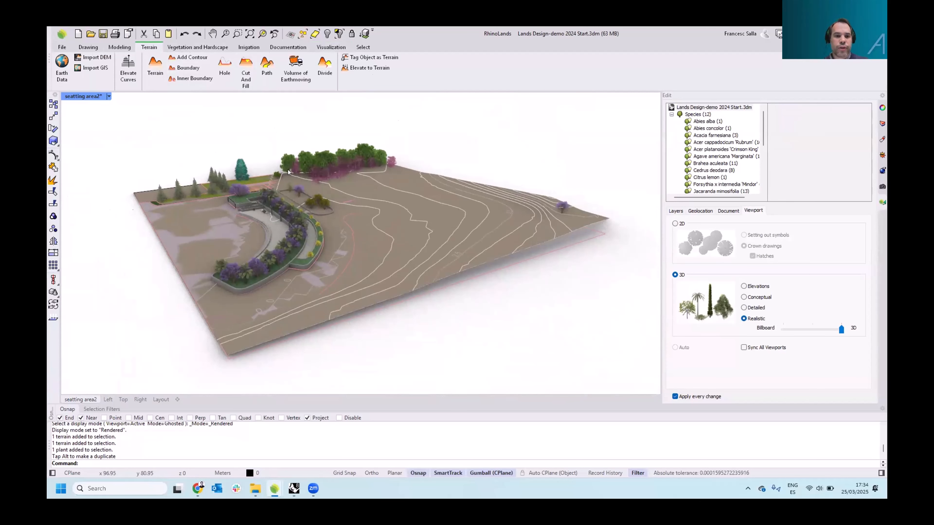
{"action": "right_click_drag", "start_coordinate": [287, 169], "coordinate": [299, 174]}
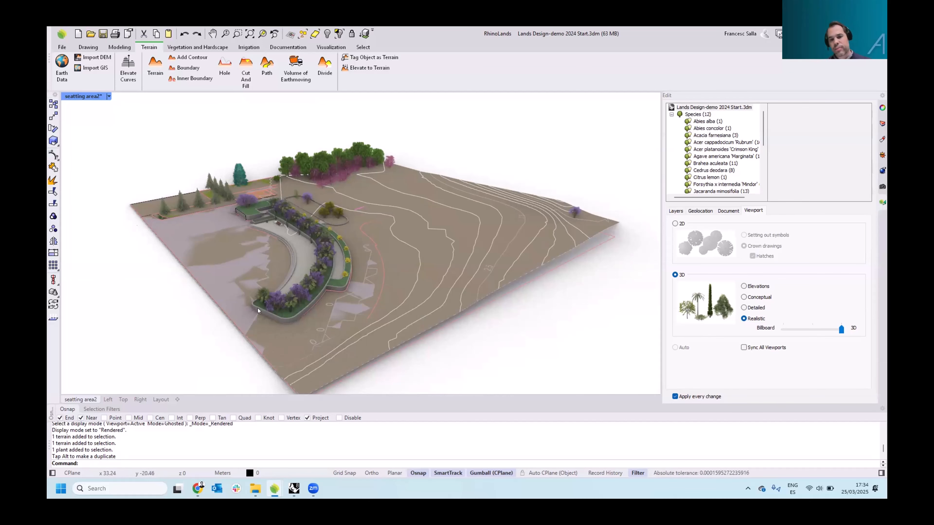
{"action": "left_click", "coordinate": [108, 96]}
{"action": "left_click", "coordinate": [137, 118]}
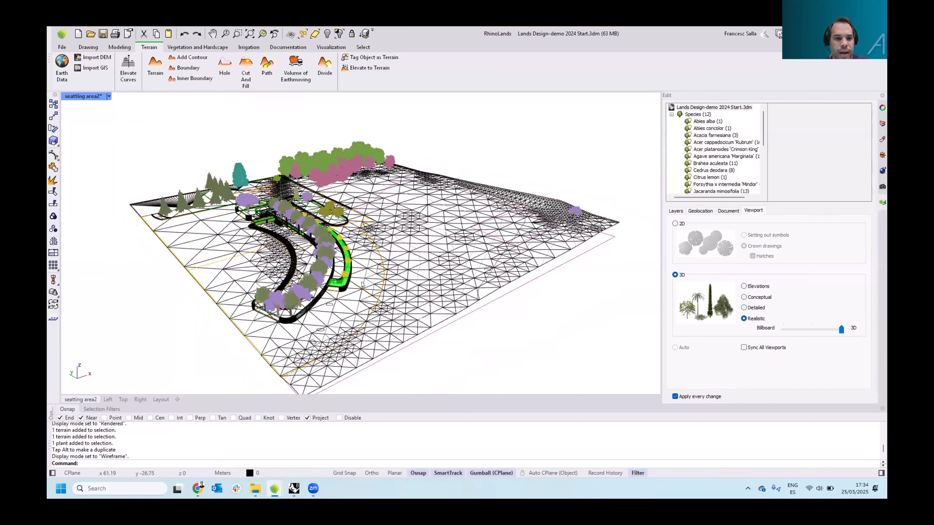
{"action": "right_click_drag", "start_coordinate": [336, 275], "coordinate": [332, 271]}
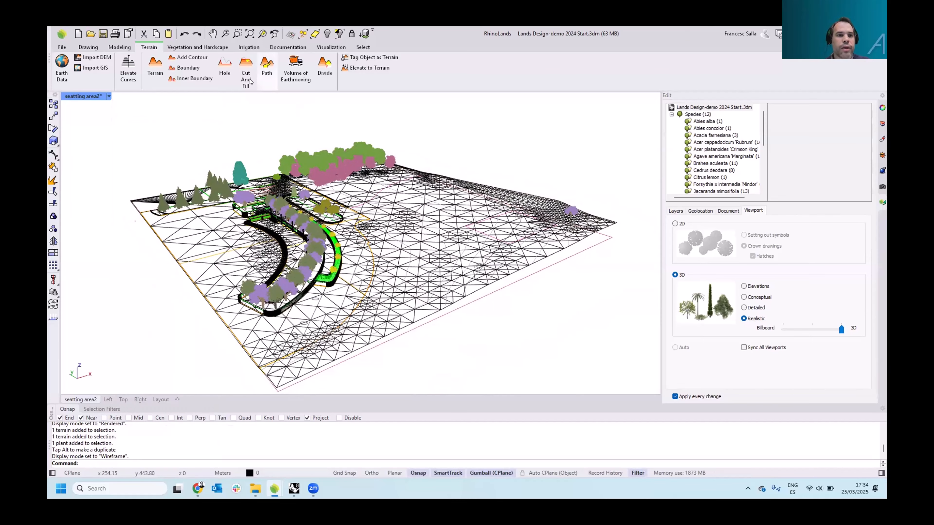
Apply a terrain Boundary by picking the terrain and then the closed curve bordering the seating area
{"action": "left_click", "coordinate": [185, 68]}
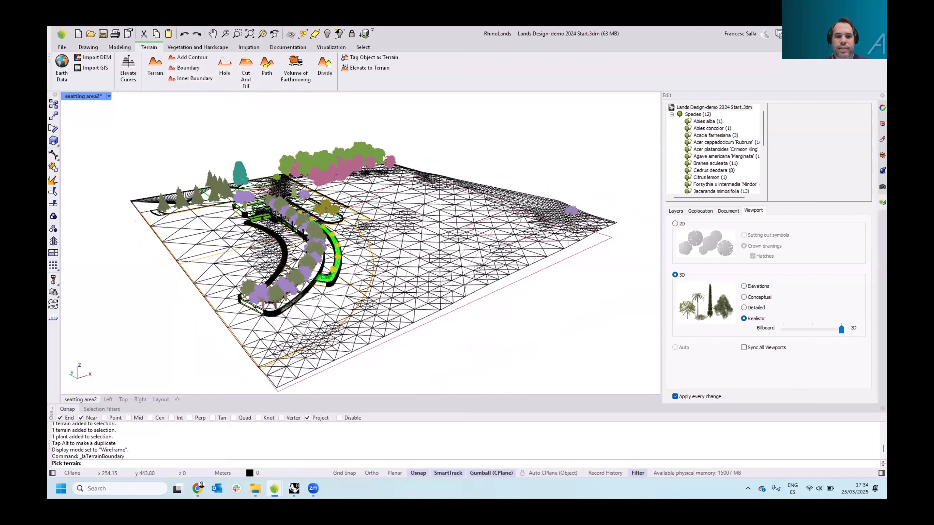
{"action": "left_click", "coordinate": [544, 254]}
{"action": "key", "text": "Return"}
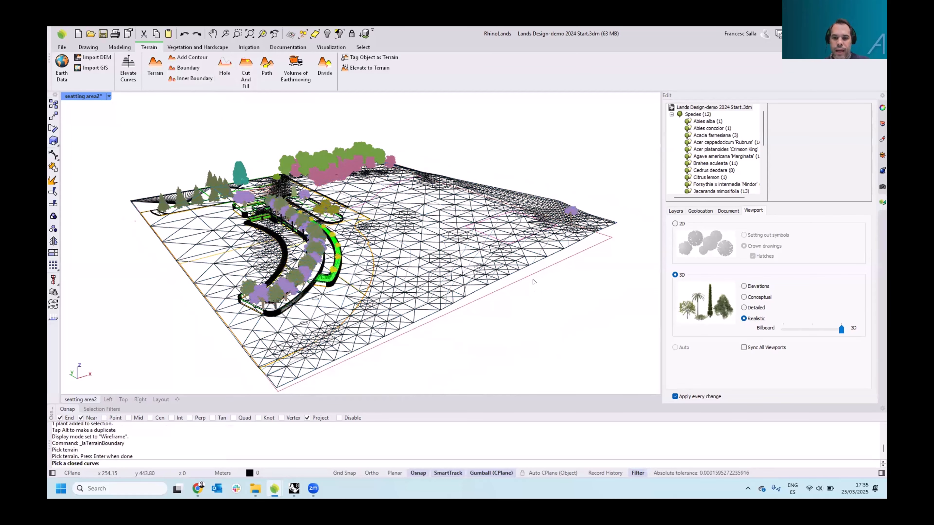
{"action": "left_click", "coordinate": [533, 277]}
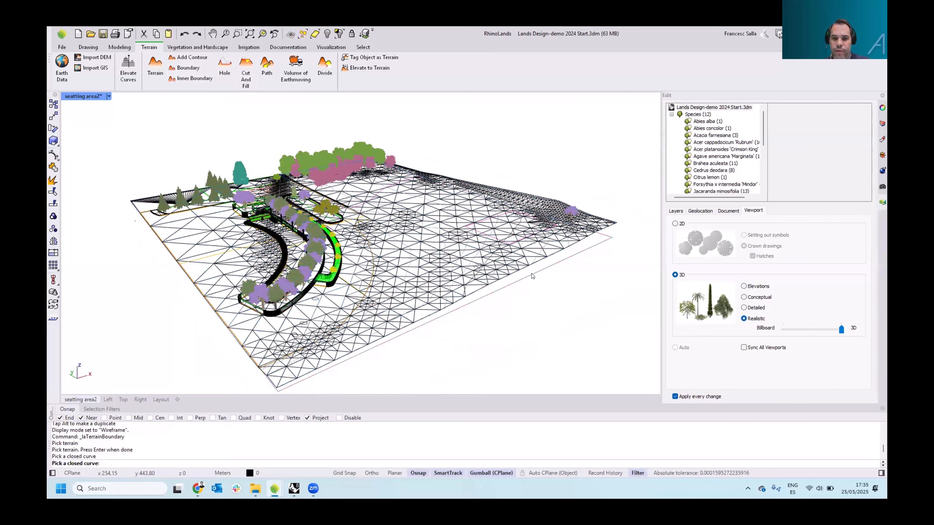
{"action": "left_click", "coordinate": [376, 282]}
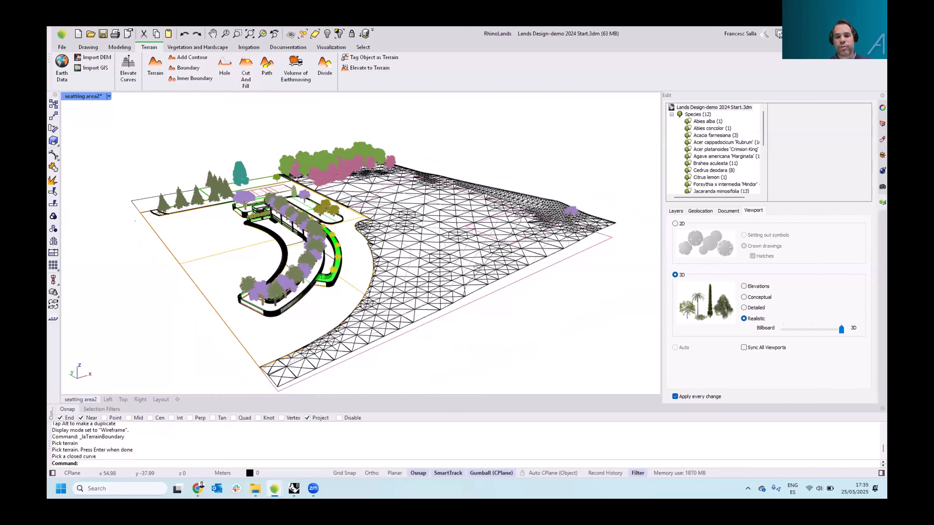
Switch the viewport back to Rendered, select the terrain and open its elevation data to show the contour curves
{"action": "left_click", "coordinate": [109, 96]}
{"action": "left_click", "coordinate": [147, 138]}
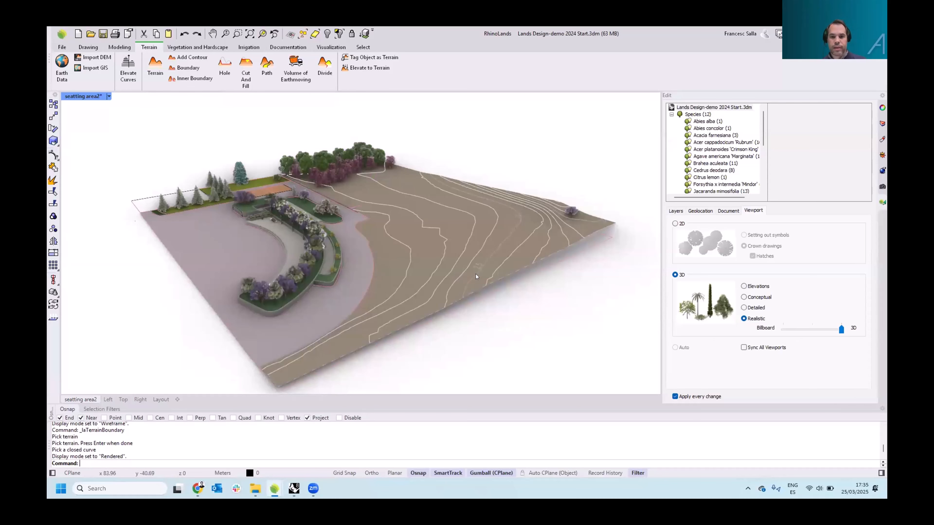
{"action": "left_click", "coordinate": [497, 259]}
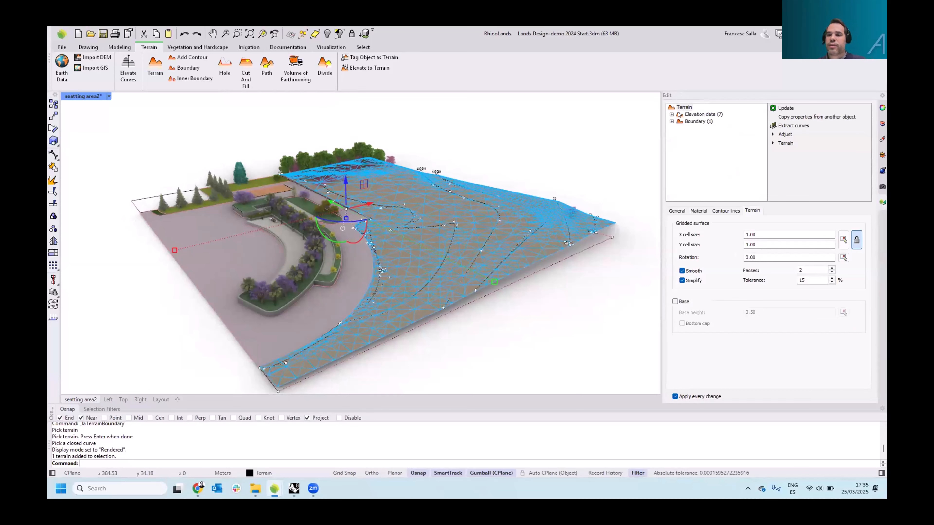
{"action": "left_click", "coordinate": [686, 115]}
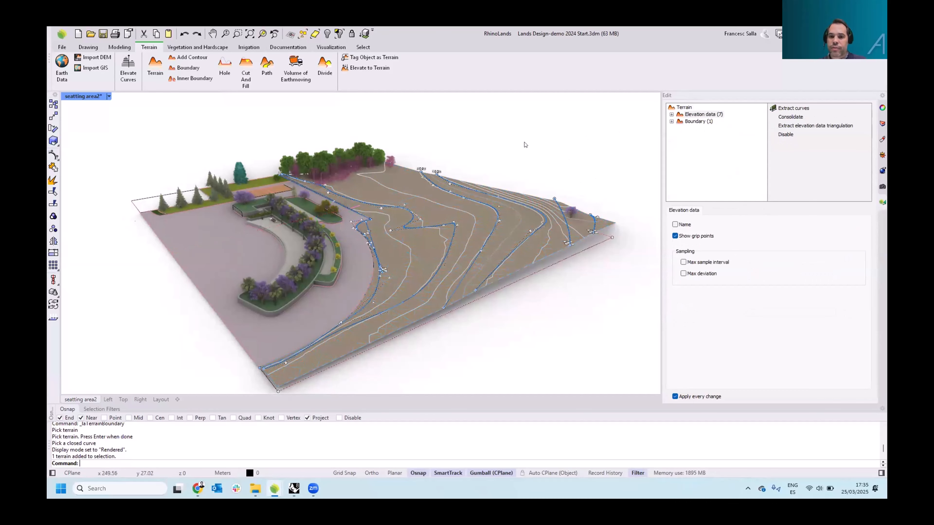
Raise a grip point of the contour curve near the terrain's far corner to reshape the slope
{"action": "scroll", "coordinate": [548, 210], "scroll_direction": "up", "scroll_amount": 5}
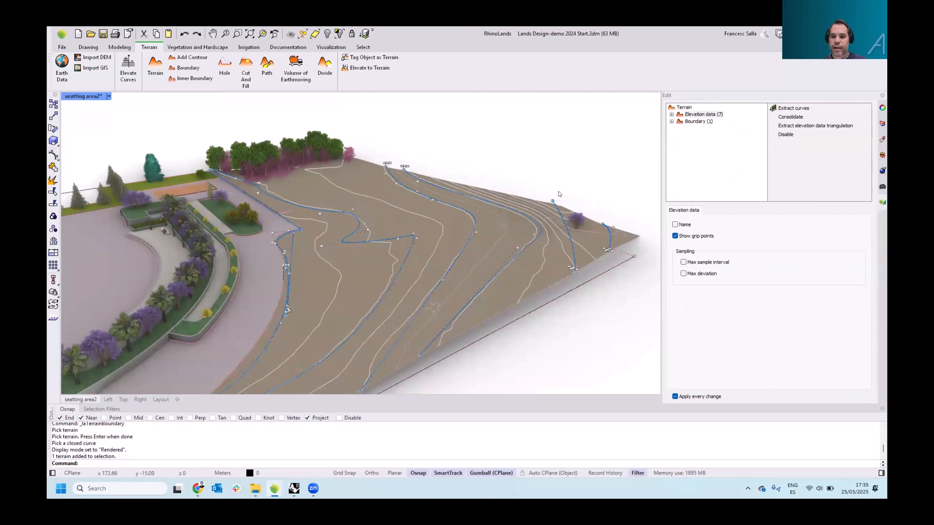
{"action": "scroll", "coordinate": [548, 212], "scroll_direction": "up", "scroll_amount": 3}
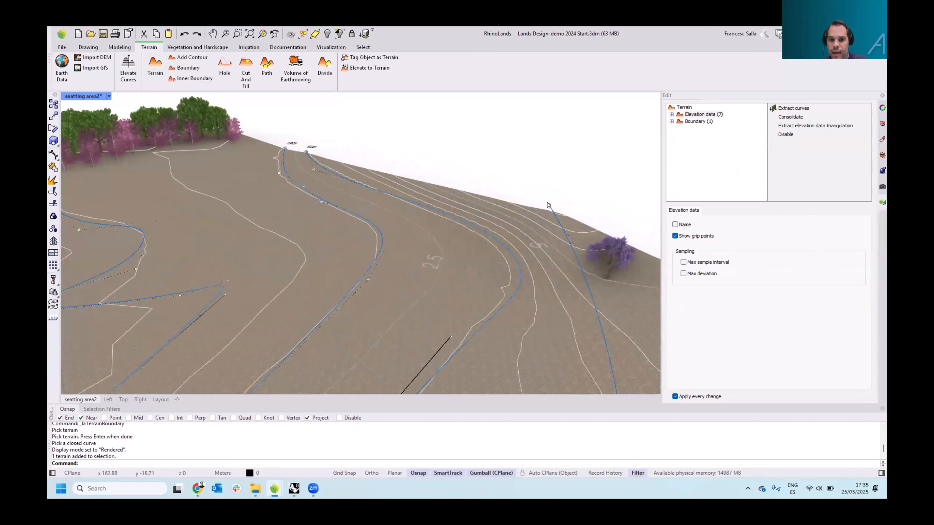
{"action": "left_click", "coordinate": [549, 205]}
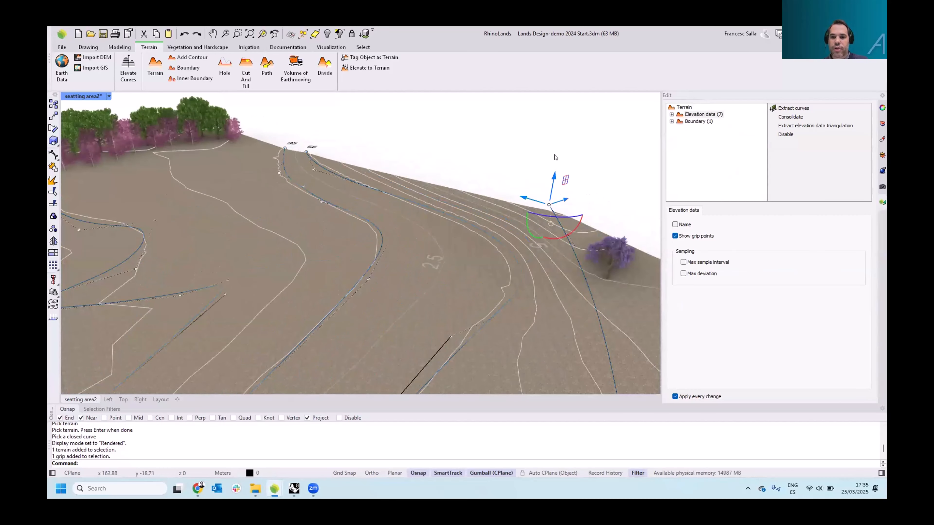
{"action": "left_click_drag", "start_coordinate": [554, 176], "coordinate": [555, 156]}
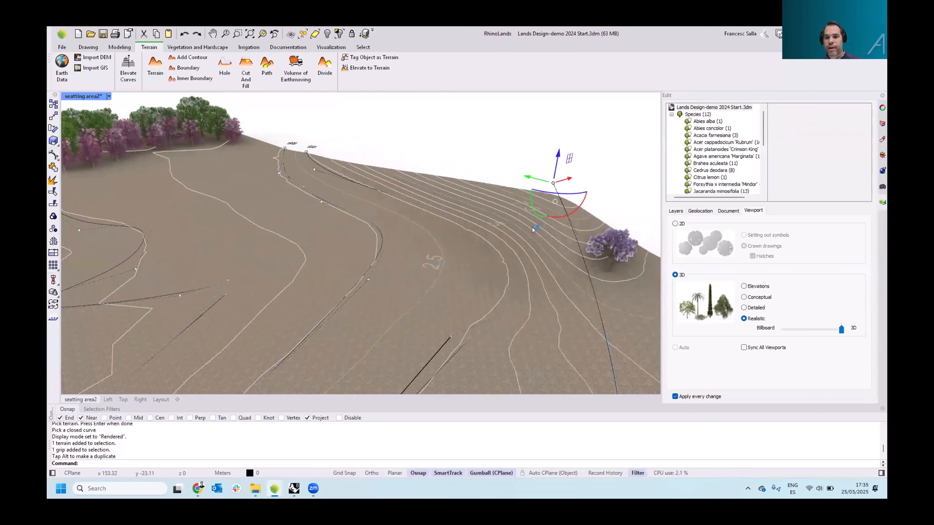
Select the terrain's boundary in its object tree and orbit around the trimmed terrain to examine it
{"action": "scroll", "coordinate": [414, 176], "scroll_direction": "down", "scroll_amount": 6}
{"action": "right_click_drag", "start_coordinate": [441, 184], "coordinate": [509, 189]}
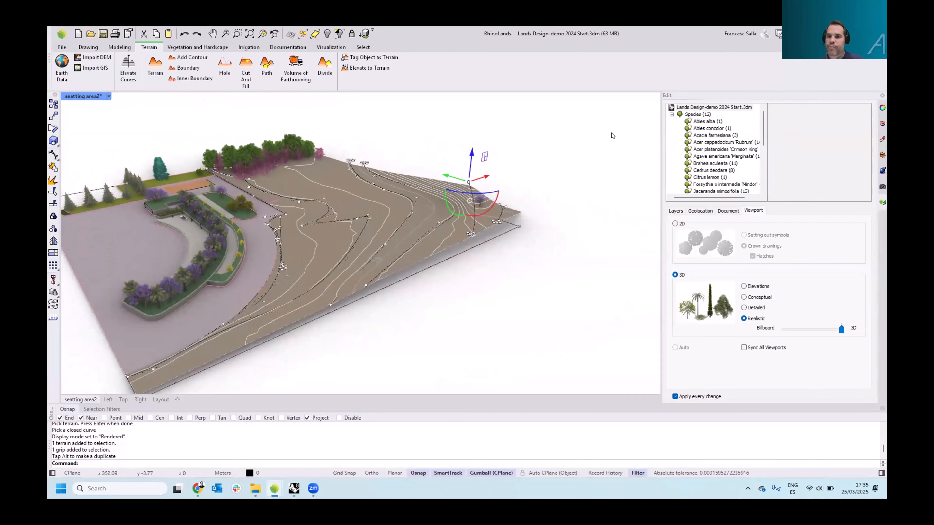
{"action": "left_click", "coordinate": [533, 177]}
{"action": "left_click", "coordinate": [492, 195]}
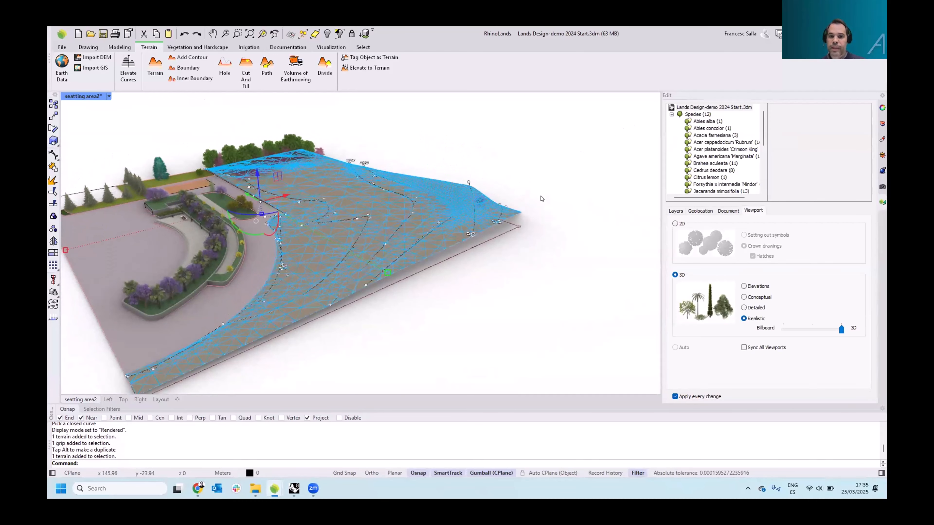
{"action": "left_click", "coordinate": [697, 122]}
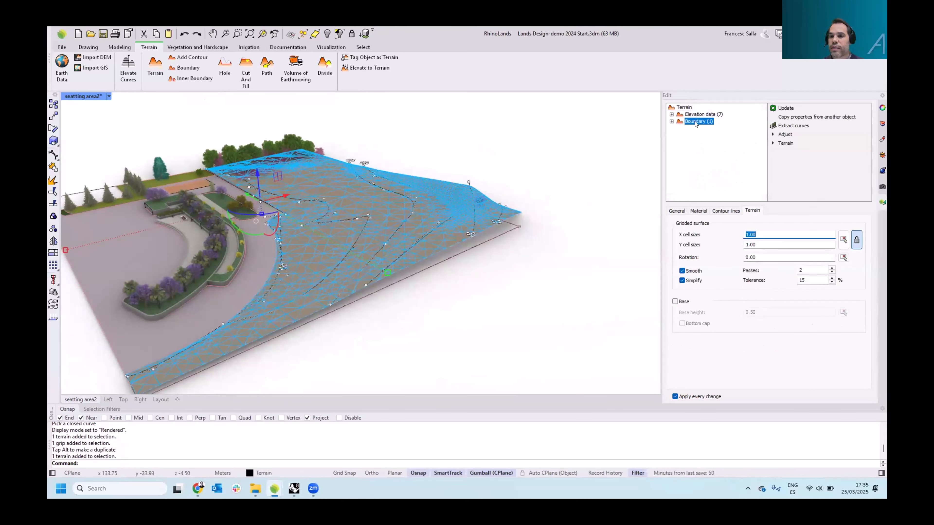
{"action": "left_click", "coordinate": [672, 121]}
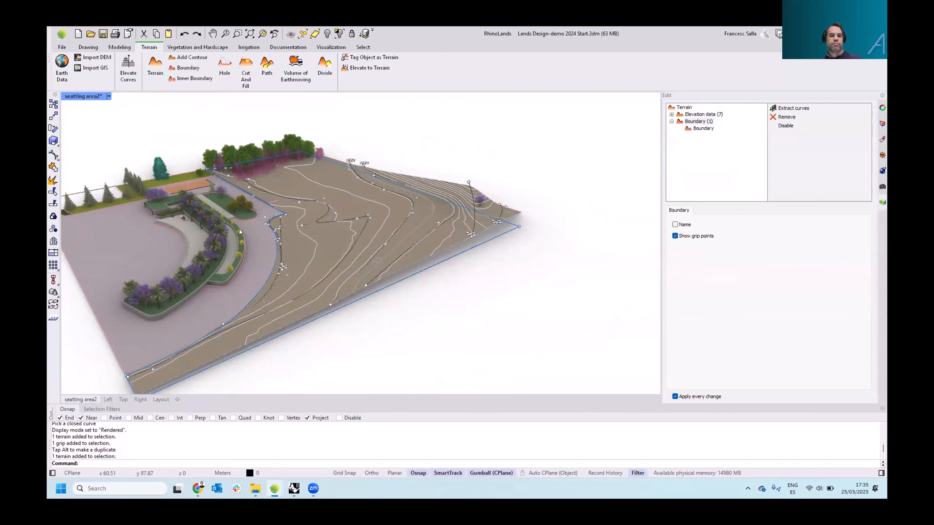
{"action": "right_click_drag", "start_coordinate": [266, 221], "coordinate": [313, 218], "text": "shift"}
{"action": "left_click", "coordinate": [401, 155]}
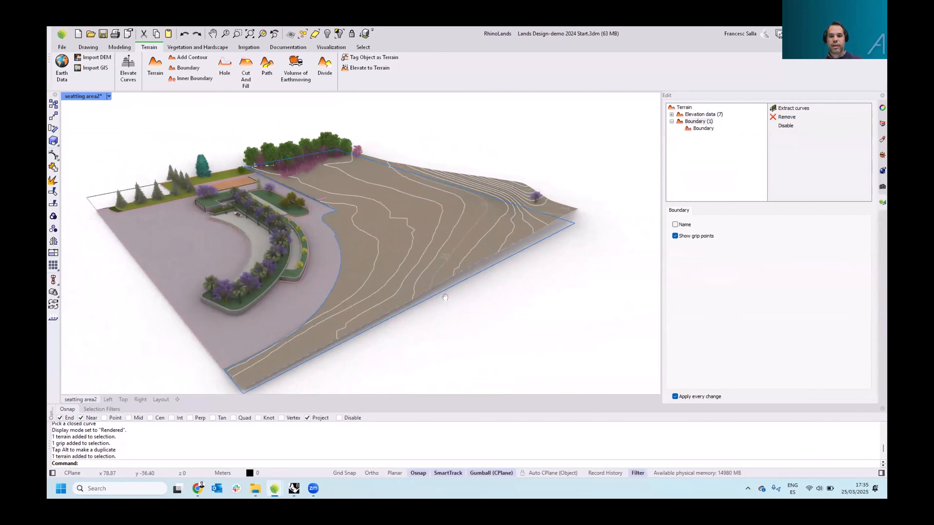
{"action": "right_click_drag", "start_coordinate": [442, 297], "coordinate": [418, 288], "text": "shift"}
{"action": "left_click", "coordinate": [468, 296]}
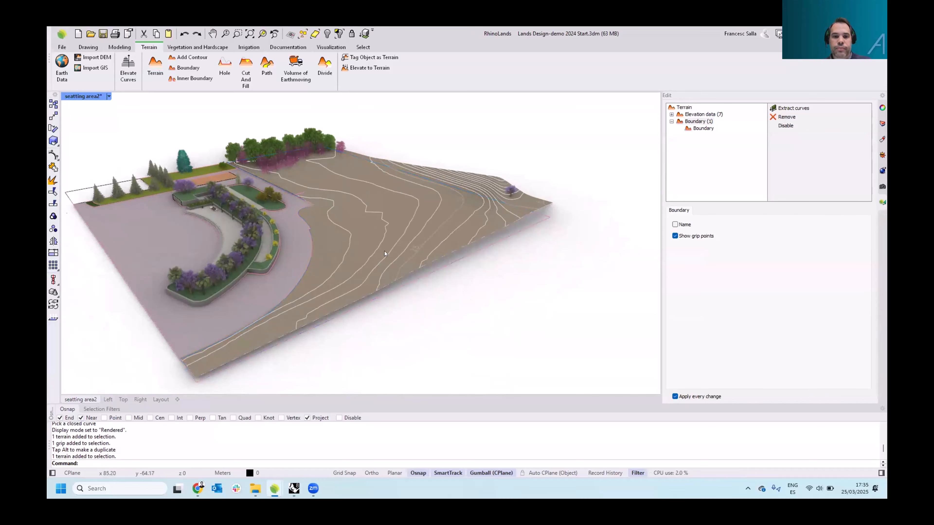
{"action": "right_click_drag", "start_coordinate": [385, 254], "coordinate": [489, 251]}
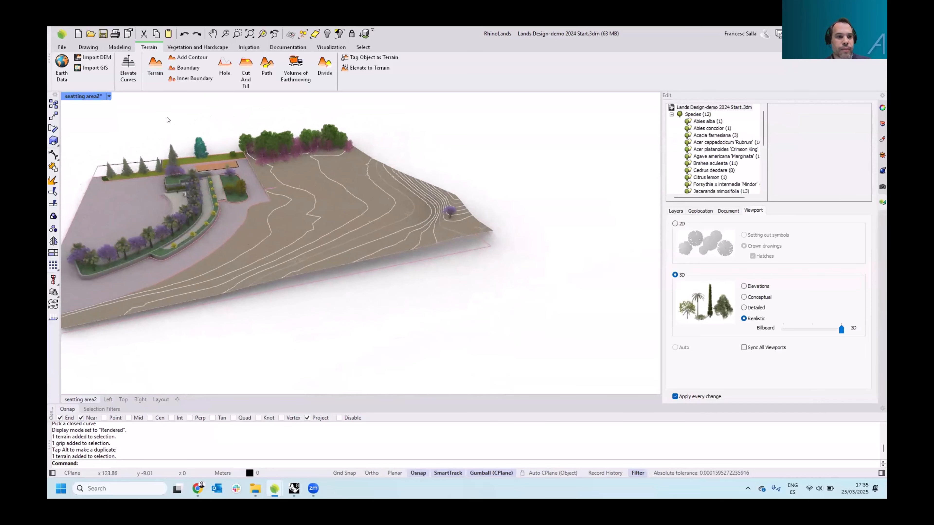
Switch the viewport to Ghosted display and zoom in to the open curve crossing the terrain
{"action": "left_click", "coordinate": [110, 97]}
{"action": "left_click", "coordinate": [138, 148]}
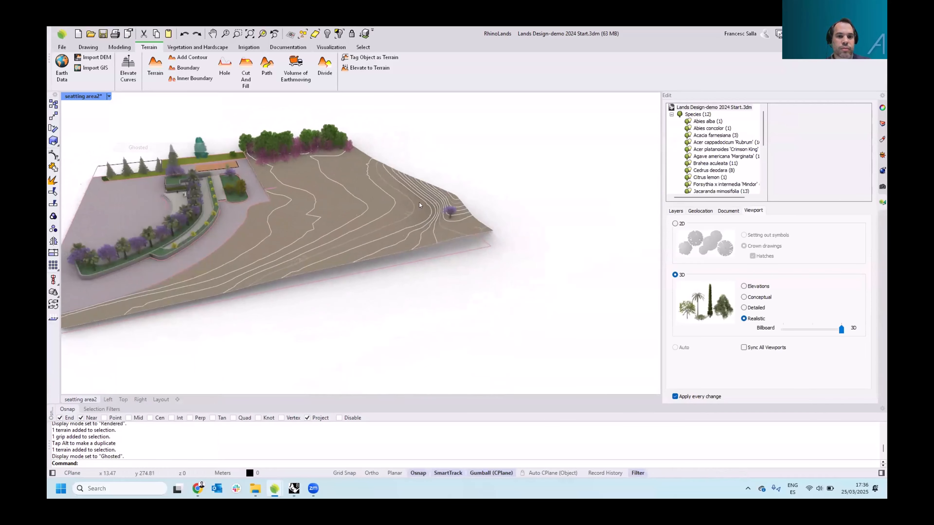
{"action": "scroll", "coordinate": [243, 233], "scroll_direction": "up", "scroll_amount": 10}
{"action": "scroll", "coordinate": [239, 229], "scroll_direction": "up", "scroll_amount": 4}
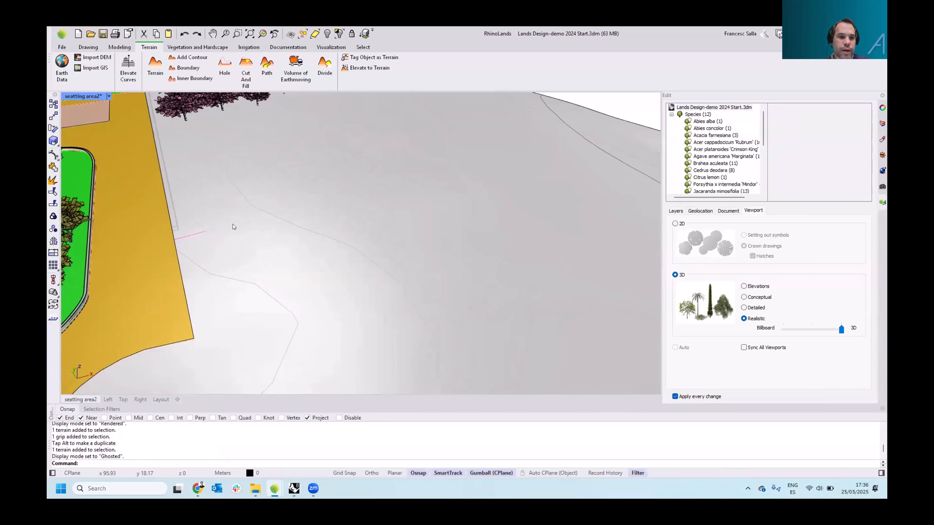
{"action": "left_click", "coordinate": [234, 222]}
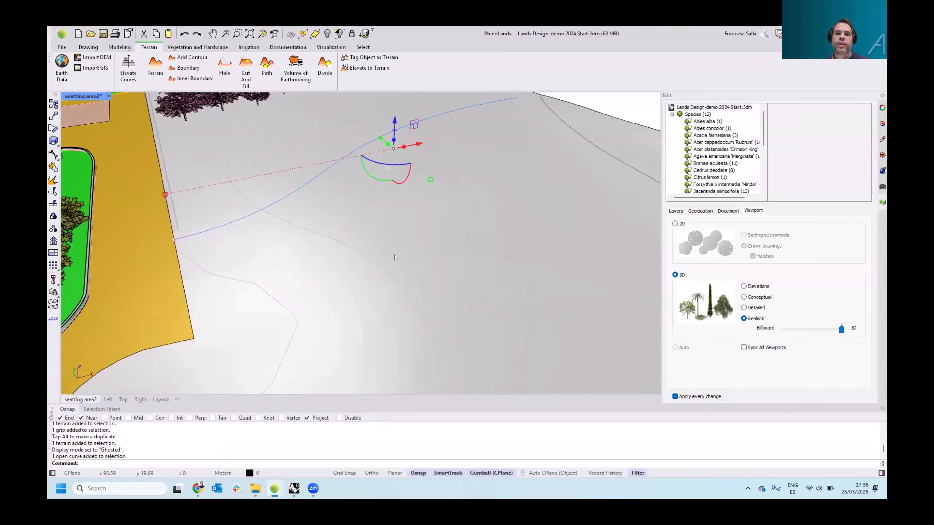
{"action": "scroll", "coordinate": [344, 226], "scroll_direction": "down", "scroll_amount": 3}
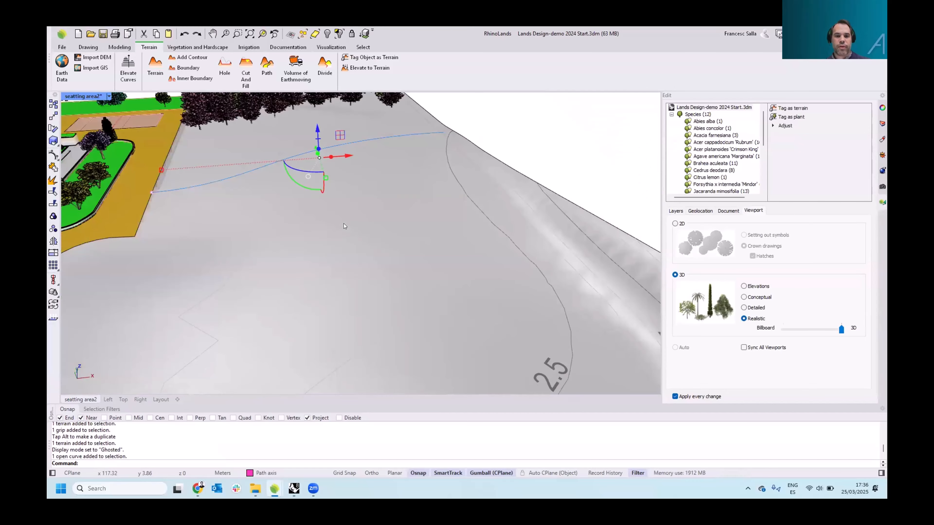
{"action": "key", "text": "Escape"}
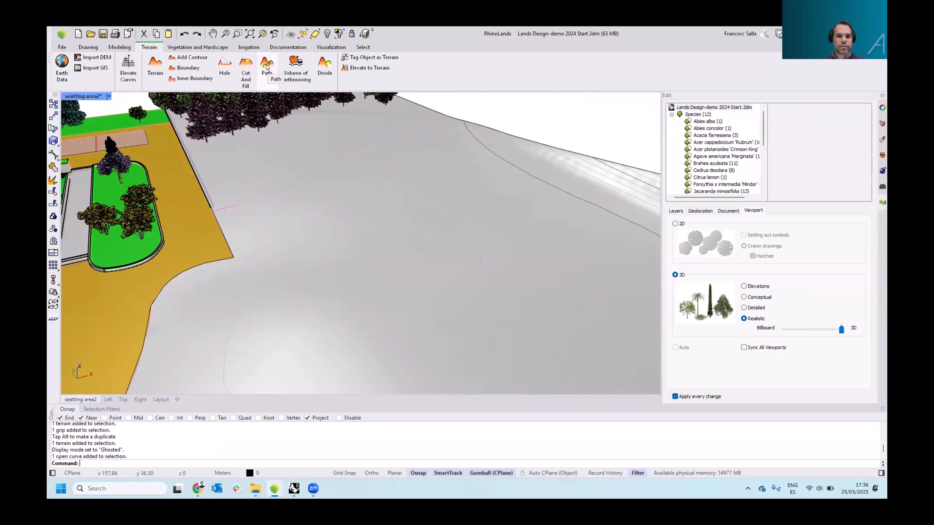
Add a path to the terrain along the open curve, keeping a 3 m width and a 45° slope angle
{"action": "left_click", "coordinate": [267, 67]}
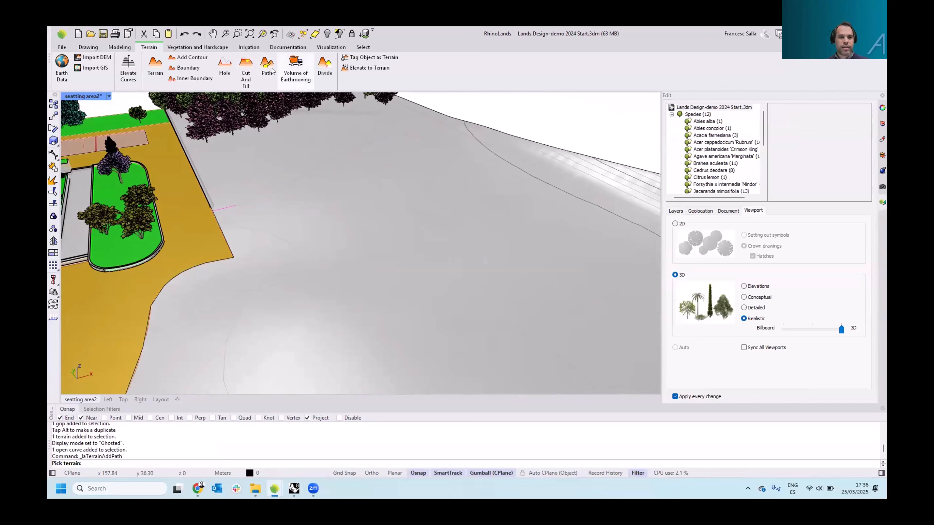
{"action": "left_click", "coordinate": [457, 274]}
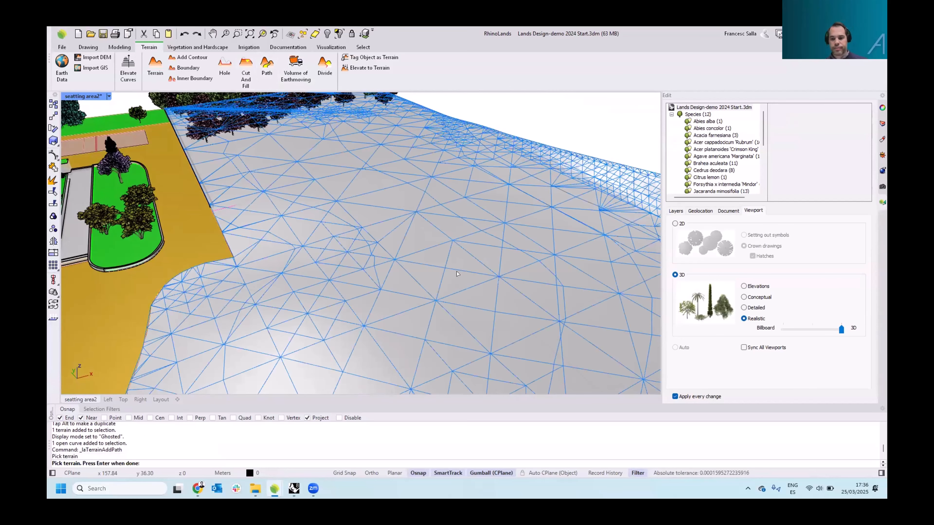
{"action": "key", "text": "Return"}
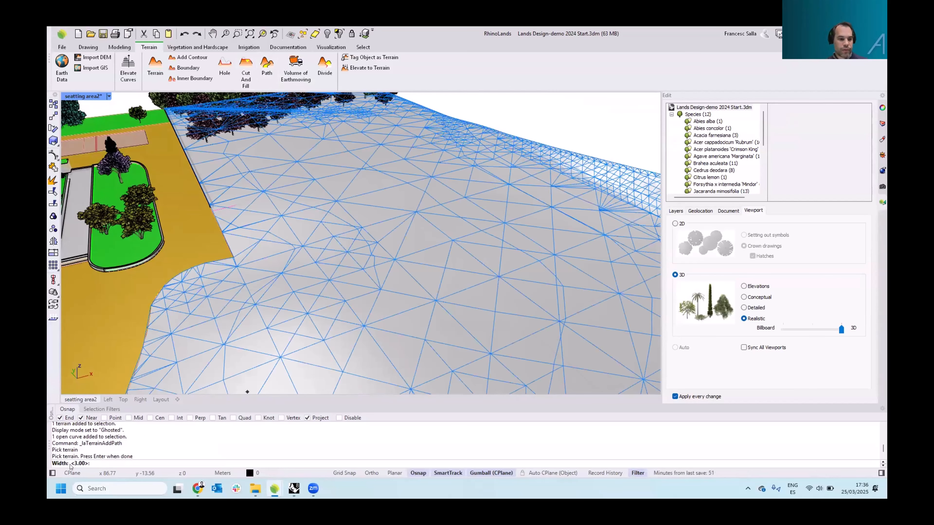
{"action": "key", "text": "Return"}
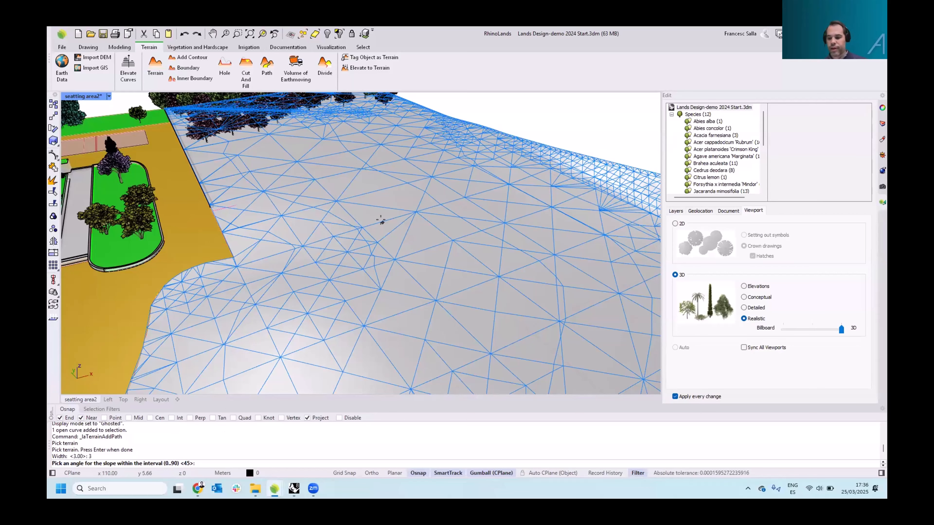
{"action": "key", "text": "Return"}
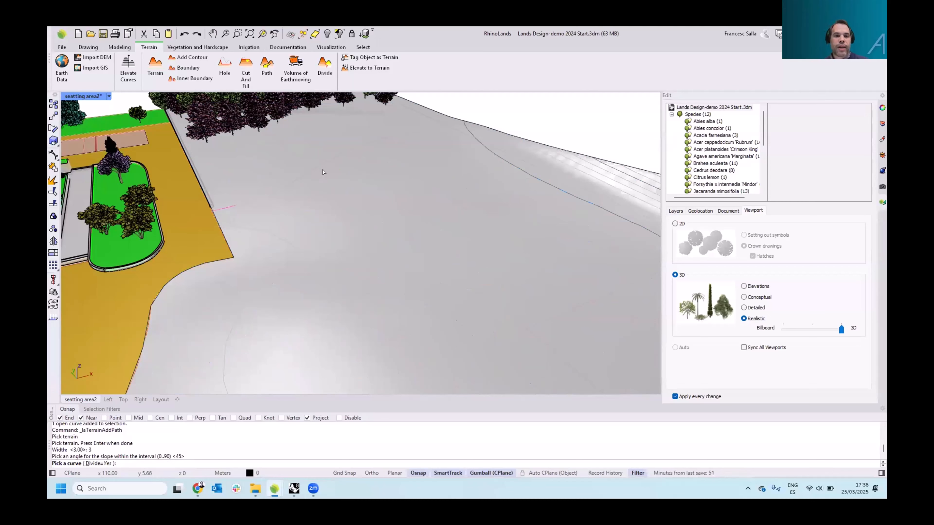
{"action": "left_click", "coordinate": [321, 165]}
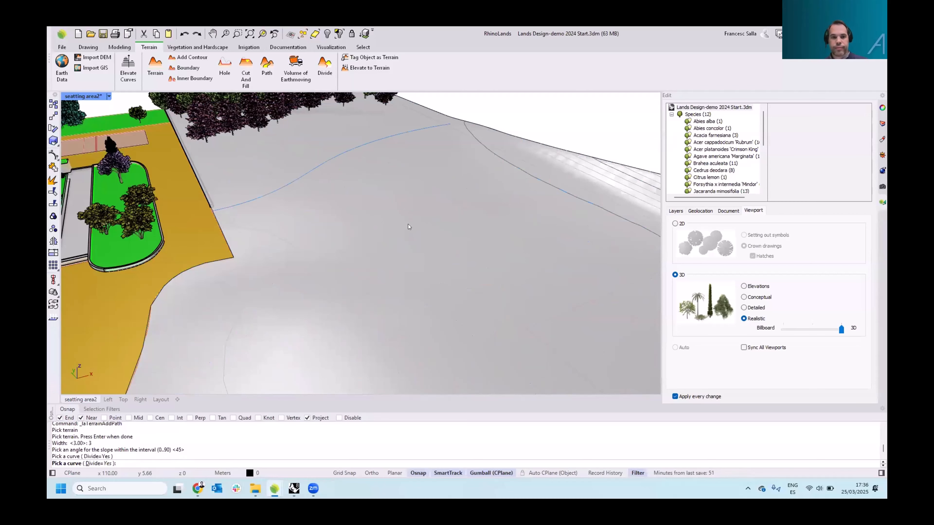
{"action": "key", "text": "Return"}
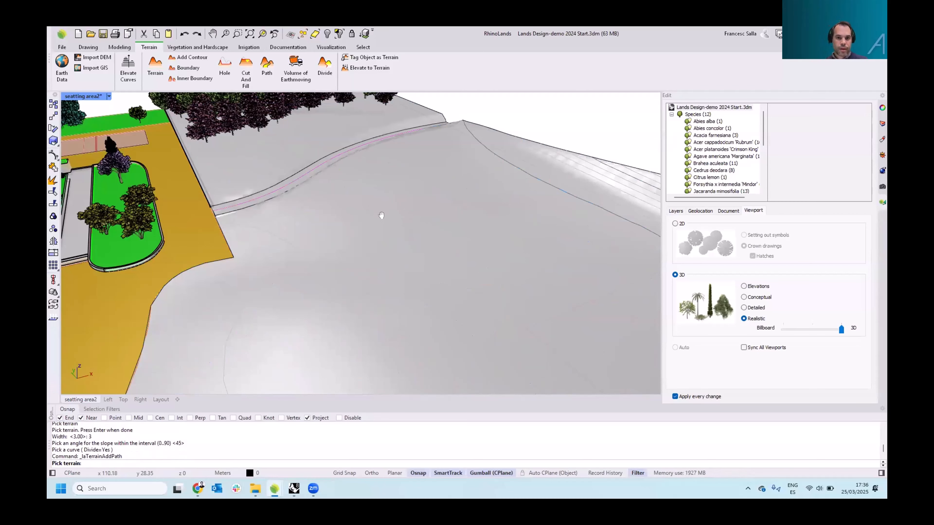
Orbit and zoom around the new path to examine how it cuts into the slope
{"action": "right_click_drag", "start_coordinate": [382, 216], "coordinate": [421, 192]}
{"action": "scroll", "coordinate": [421, 192], "scroll_direction": "up", "scroll_amount": 3}
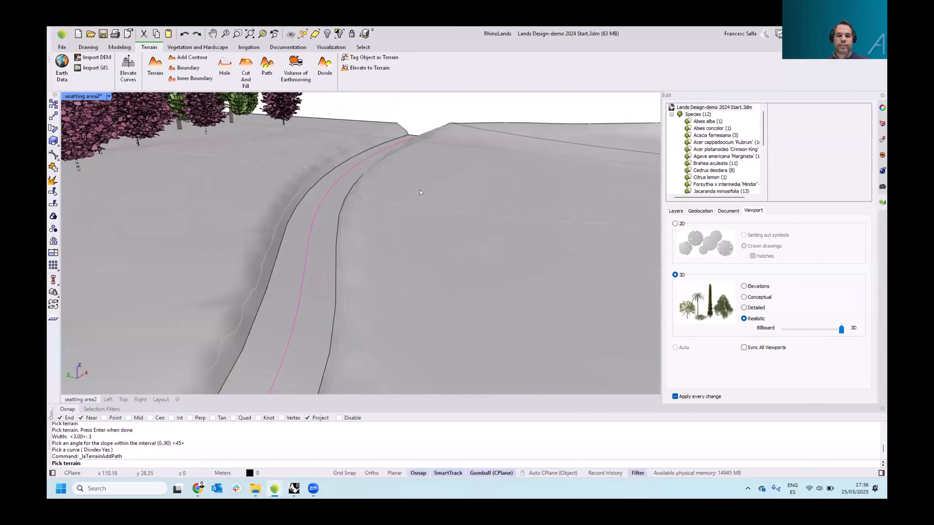
{"action": "scroll", "coordinate": [421, 192], "scroll_direction": "down", "scroll_amount": 3}
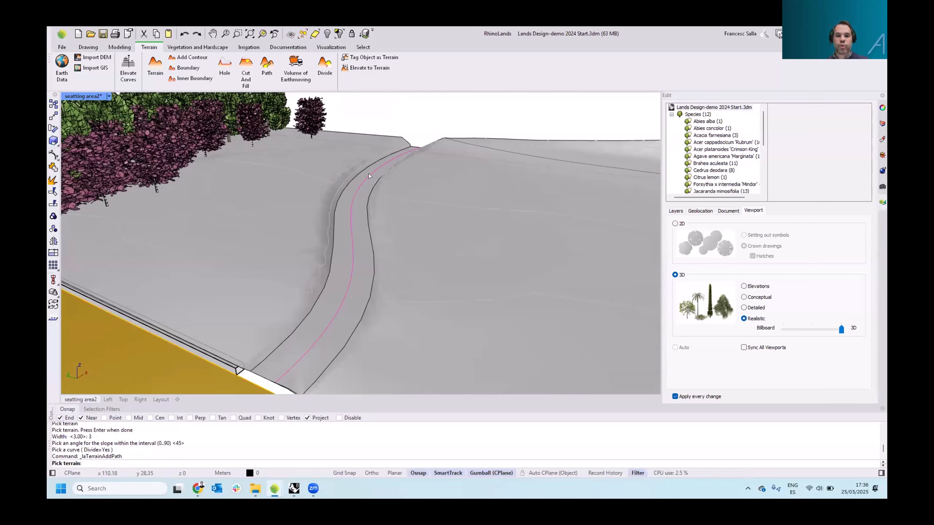
{"action": "right_click_drag", "start_coordinate": [417, 213], "coordinate": [407, 215]}
{"action": "key", "text": "Escape"}
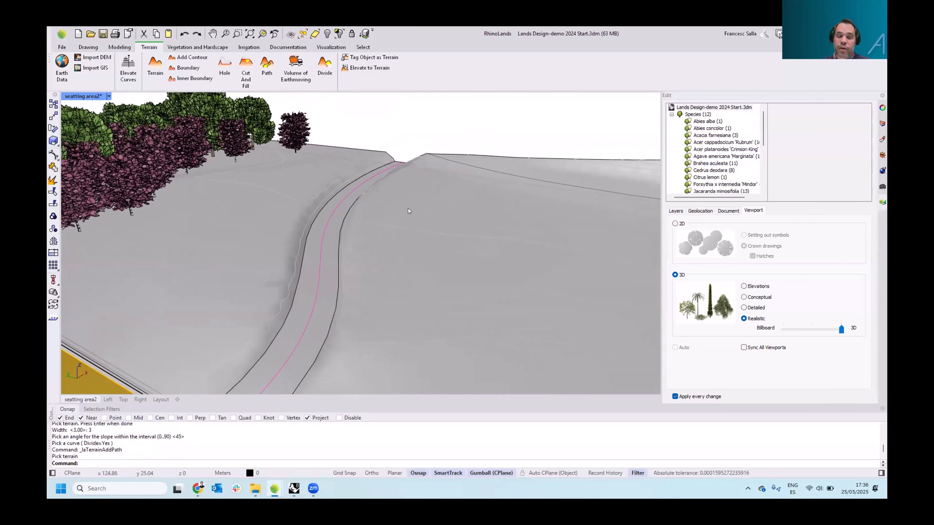
Select the terrain, open its path under Earthmoving and set the slope method to Terrain elevation
{"action": "left_click", "coordinate": [411, 209]}
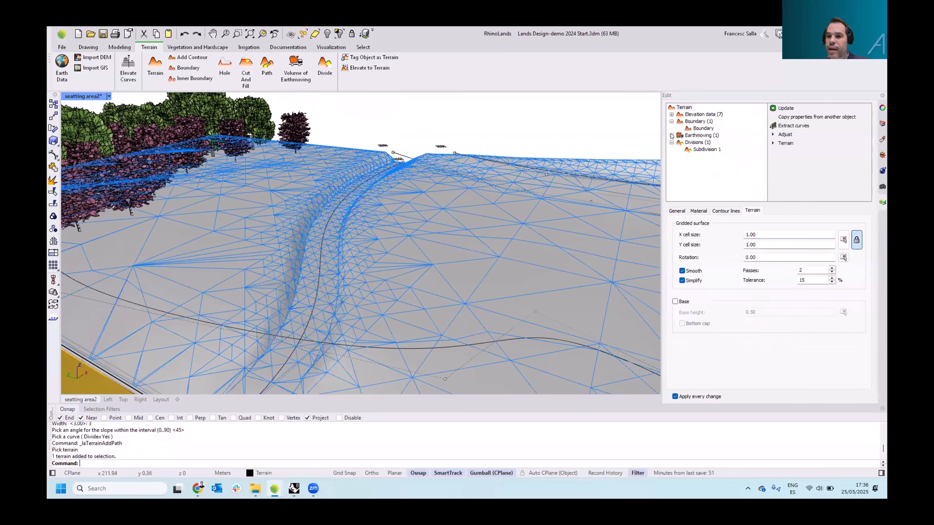
{"action": "double_click", "coordinate": [681, 135]}
{"action": "left_click", "coordinate": [700, 142]}
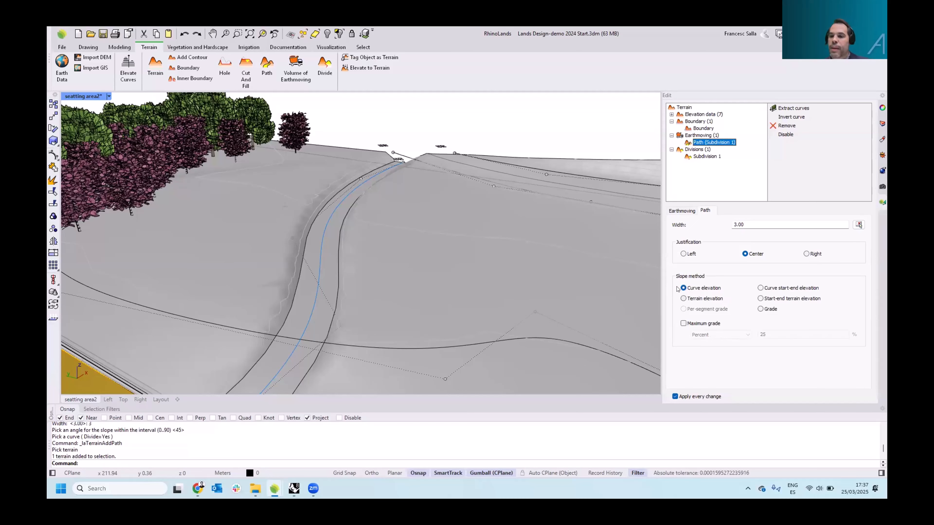
{"action": "left_click", "coordinate": [684, 298]}
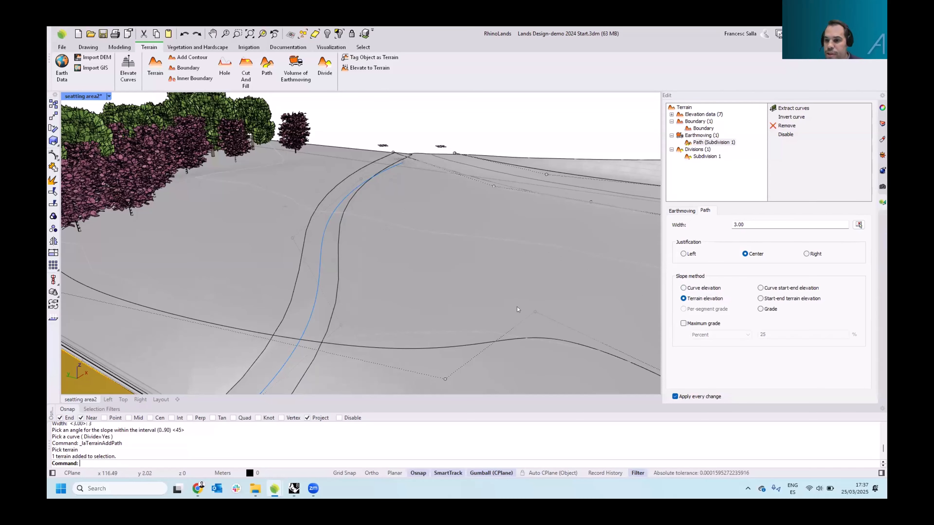
Switch the path's slope method to Grade and set the grade to 5 percent
{"action": "scroll", "coordinate": [439, 284], "scroll_direction": "down", "scroll_amount": 2}
{"action": "right_click_drag", "start_coordinate": [438, 284], "coordinate": [384, 258]}
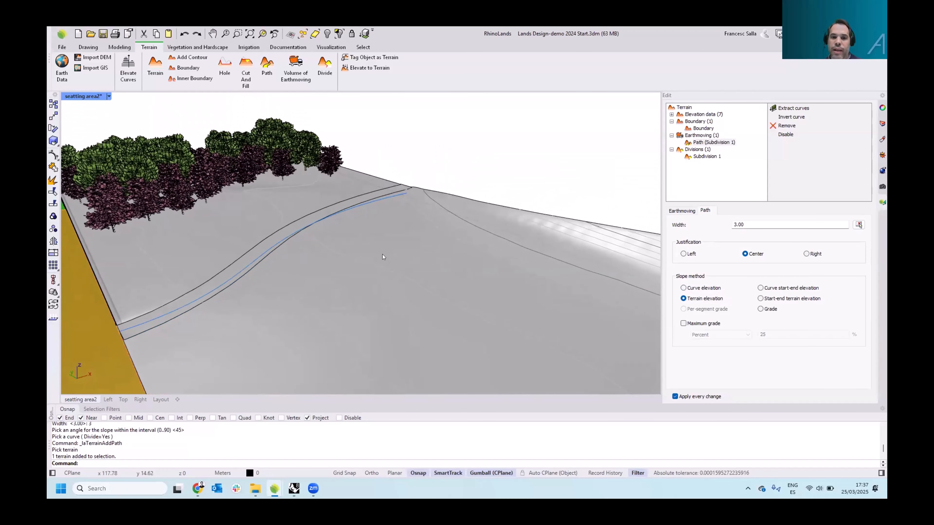
{"action": "left_click", "coordinate": [760, 310]}
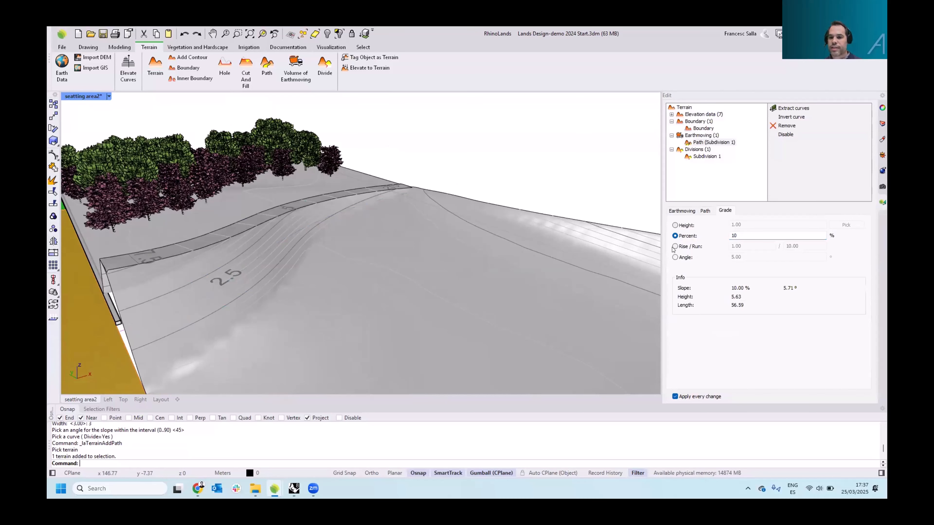
{"action": "double_click", "coordinate": [727, 235]}
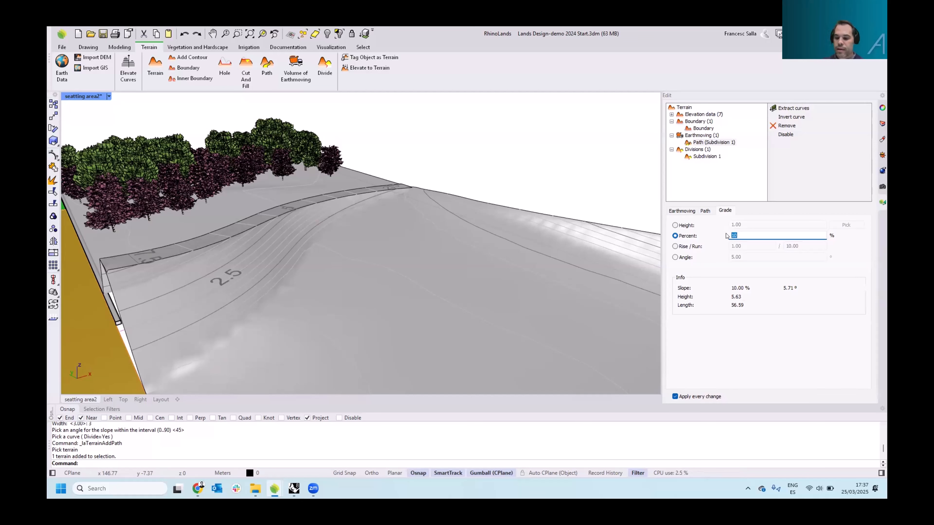
{"action": "type", "text": "5"}
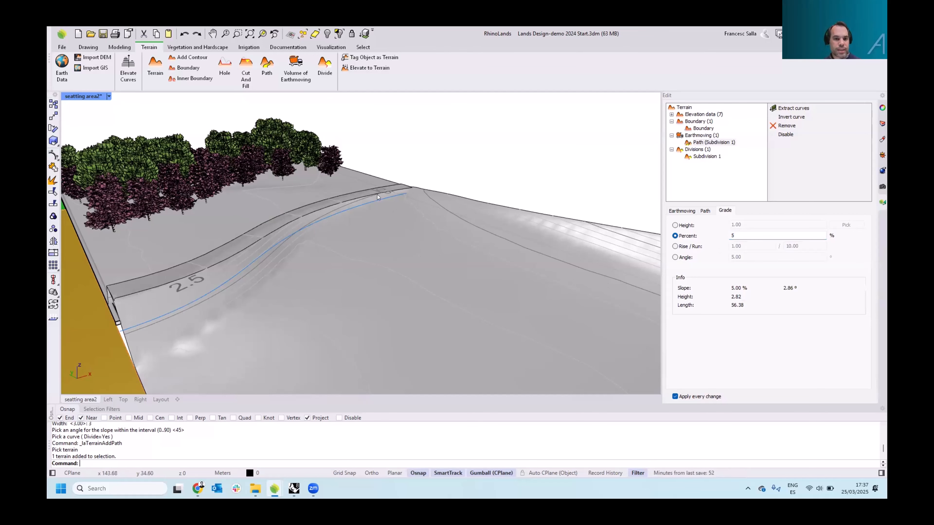
Invert the direction of the path's curve
{"action": "right_click_drag", "start_coordinate": [211, 272], "coordinate": [237, 287]}
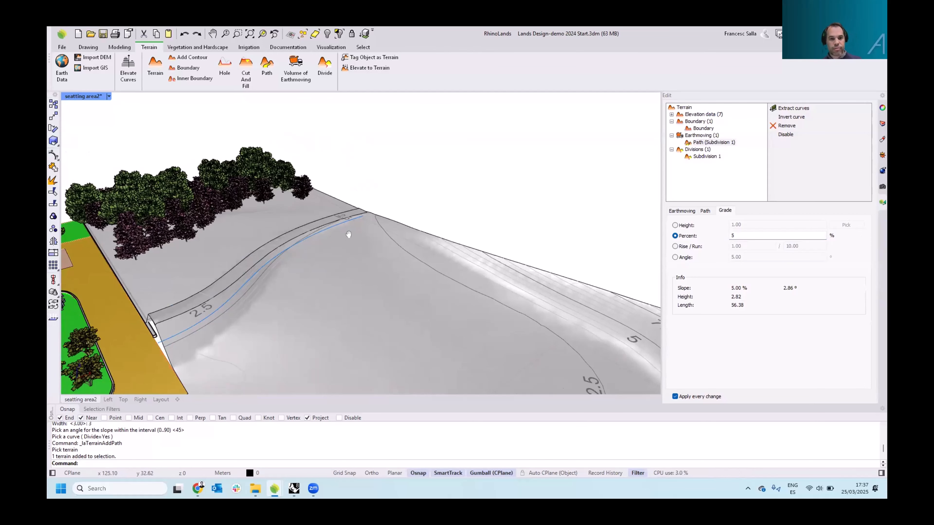
{"action": "right_click_drag", "start_coordinate": [346, 232], "coordinate": [342, 226]}
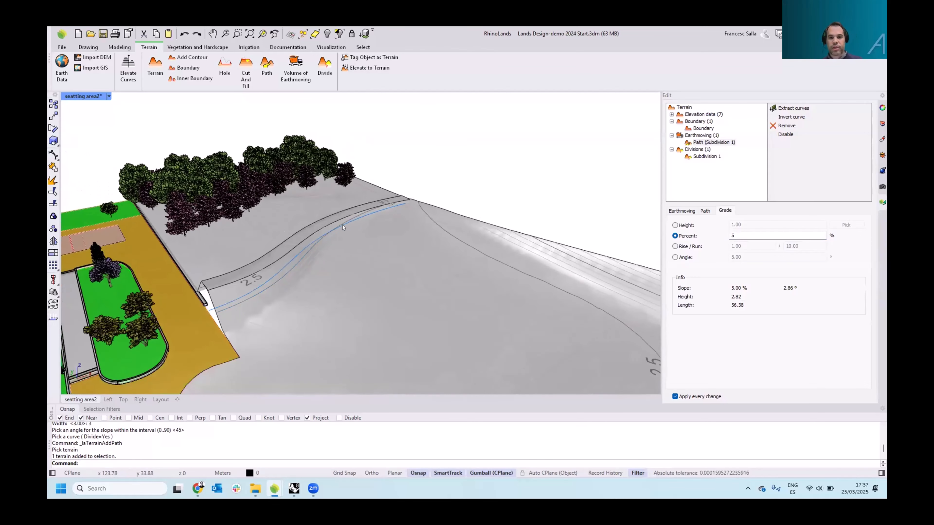
{"action": "left_click", "coordinate": [792, 118]}
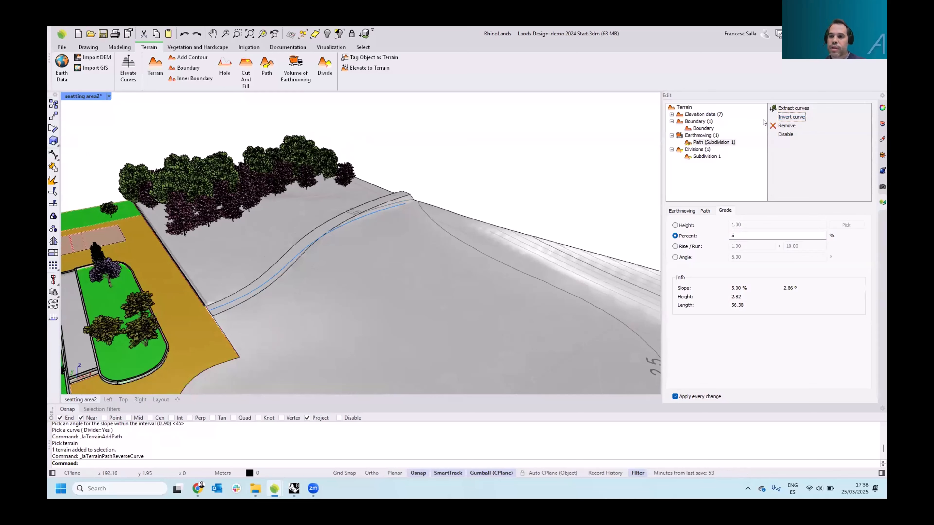
Orbit and zoom out to examine the whole terrain with the graded path
{"action": "scroll", "coordinate": [238, 281], "scroll_direction": "up", "scroll_amount": 3}
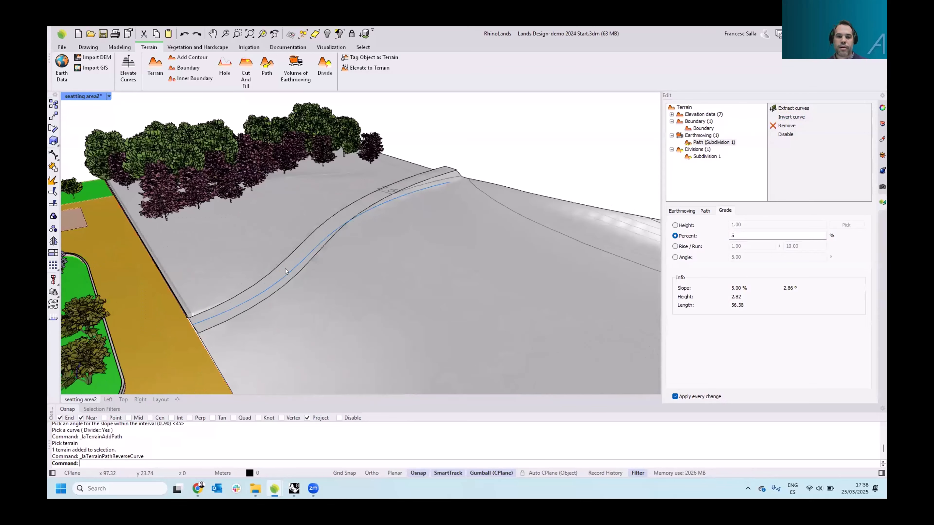
{"action": "right_click_drag", "start_coordinate": [285, 269], "coordinate": [339, 259]}
{"action": "scroll", "coordinate": [310, 281], "scroll_direction": "down", "scroll_amount": 2}
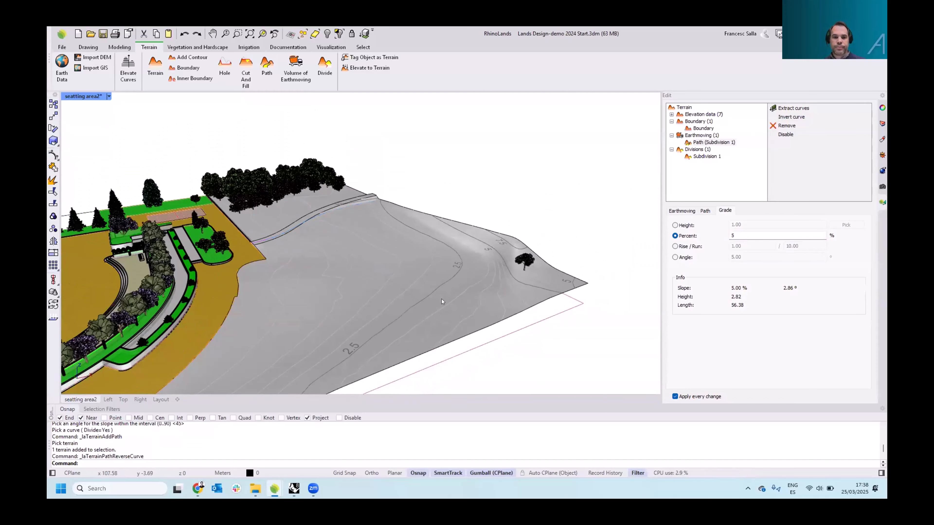
{"action": "left_click", "coordinate": [358, 165]}
{"action": "scroll", "coordinate": [423, 257], "scroll_direction": "down", "scroll_amount": 4}
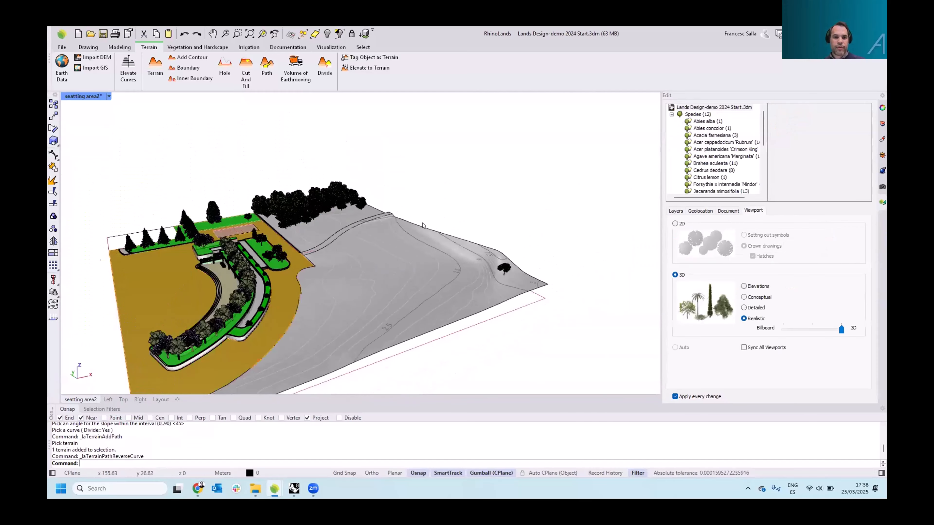
{"action": "right_click_drag", "start_coordinate": [419, 224], "coordinate": [401, 254]}
{"action": "right_click_drag", "start_coordinate": [400, 254], "coordinate": [424, 226], "text": "shift"}
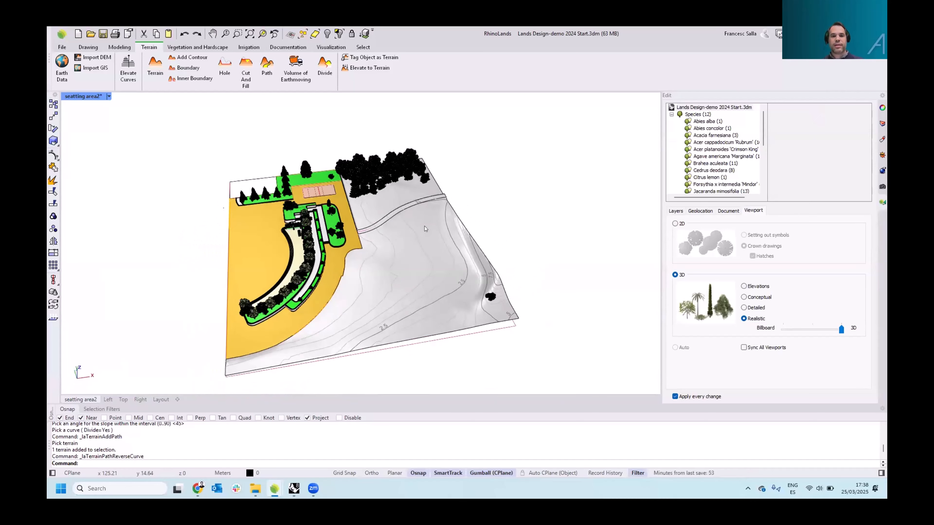
{"action": "right_click_drag", "start_coordinate": [425, 228], "coordinate": [456, 218]}
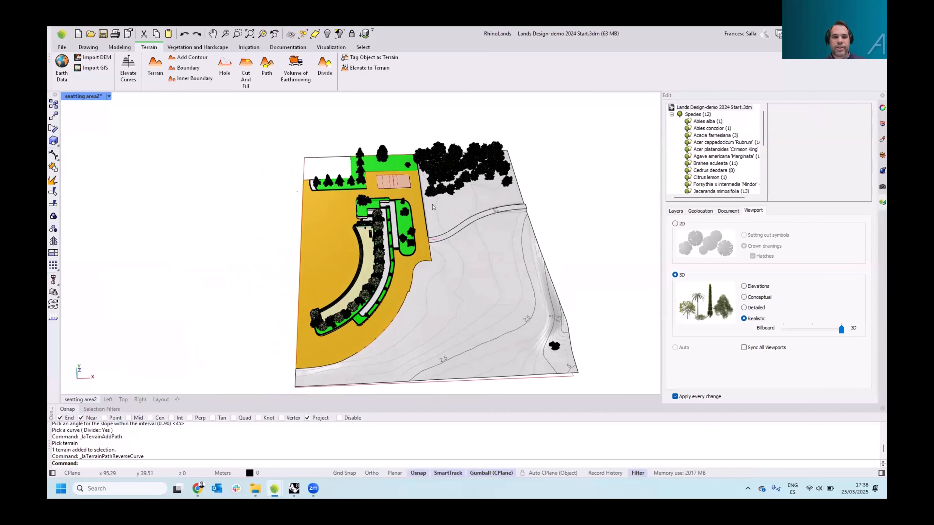
Insert a terrain list table beside the site and zoom in to read its area and volume columns
{"action": "left_click", "coordinate": [299, 48]}
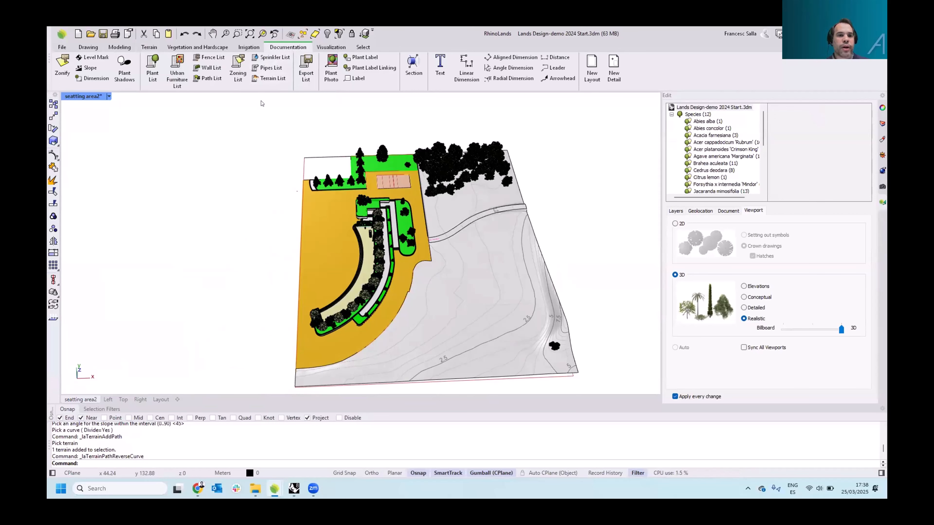
{"action": "left_click", "coordinate": [273, 78]}
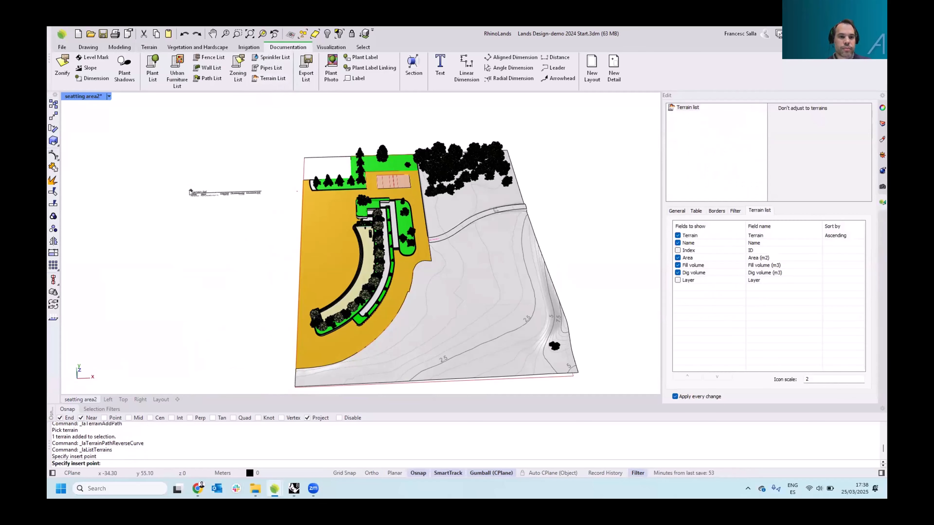
{"action": "left_click", "coordinate": [216, 194]}
{"action": "scroll", "coordinate": [218, 193], "scroll_direction": "up", "scroll_amount": 5}
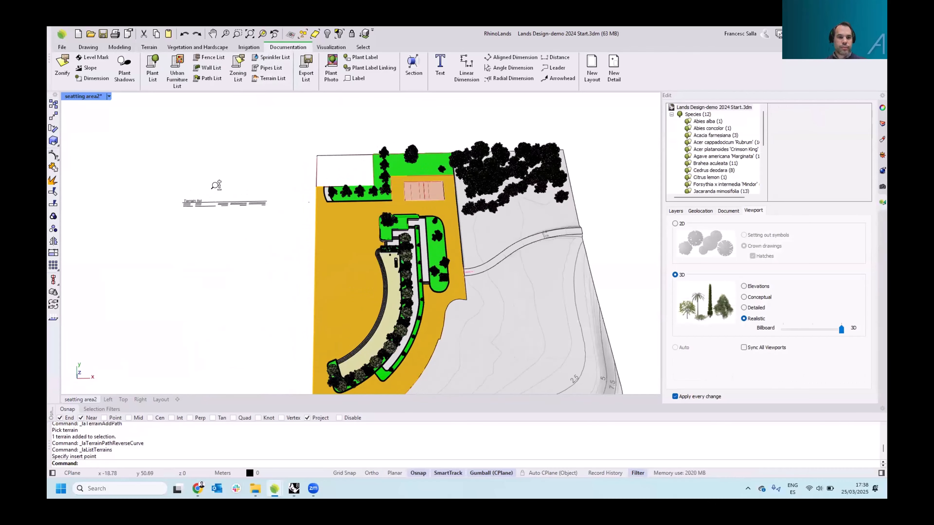
{"action": "scroll", "coordinate": [220, 160], "scroll_direction": "up", "scroll_amount": 3}
{"action": "scroll", "coordinate": [233, 168], "scroll_direction": "up", "scroll_amount": 2}
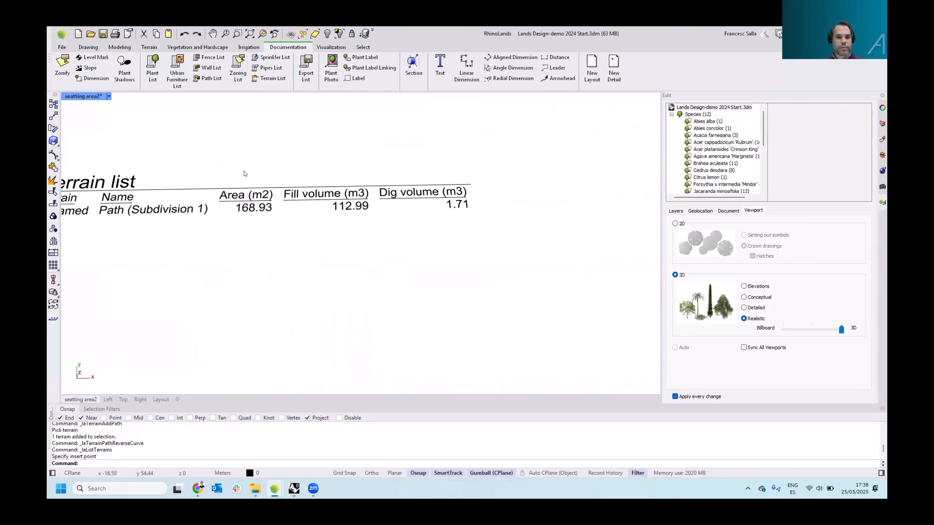
{"action": "right_click_drag", "start_coordinate": [243, 173], "coordinate": [274, 176], "text": "shift"}
{"action": "right_click_drag", "start_coordinate": [342, 208], "coordinate": [330, 196], "text": "shift"}
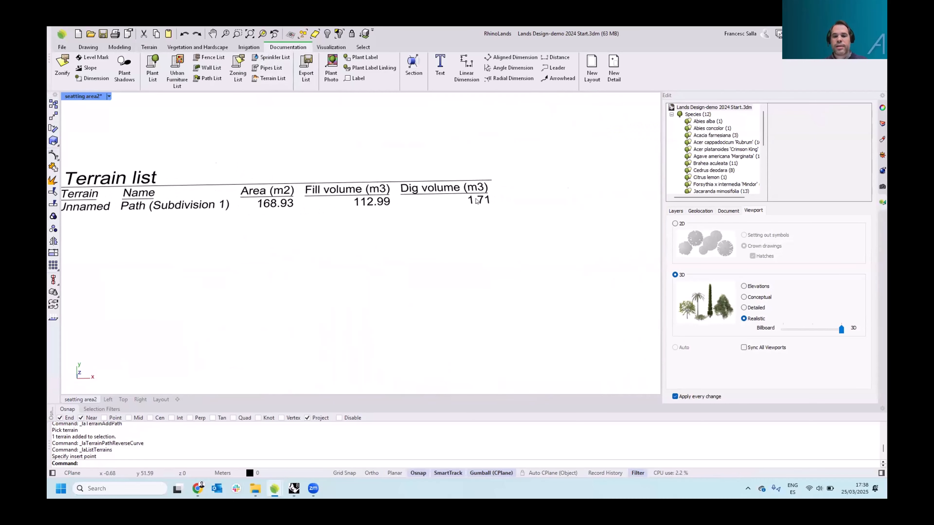
{"action": "right_click_drag", "start_coordinate": [279, 217], "coordinate": [305, 218], "text": "shift"}
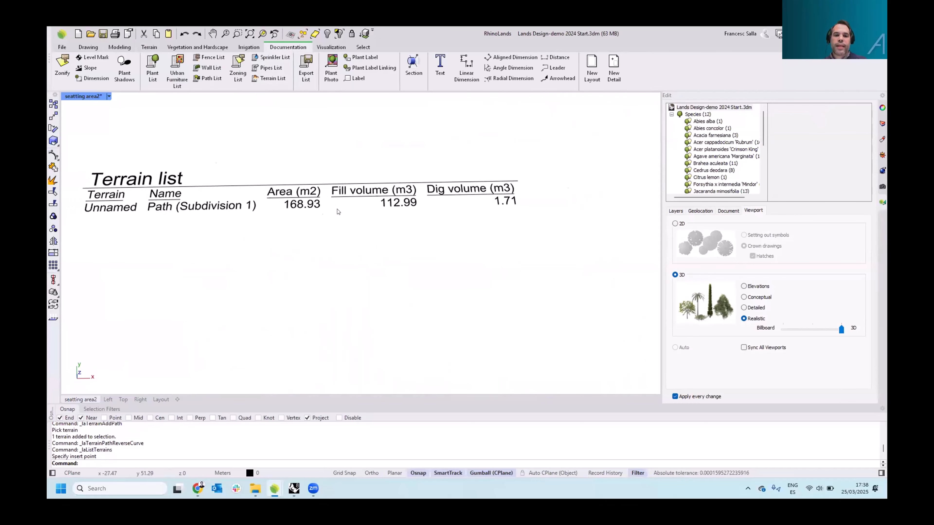
Select the terrain list table and zoom out to view it beside the site
{"action": "left_click", "coordinate": [304, 206]}
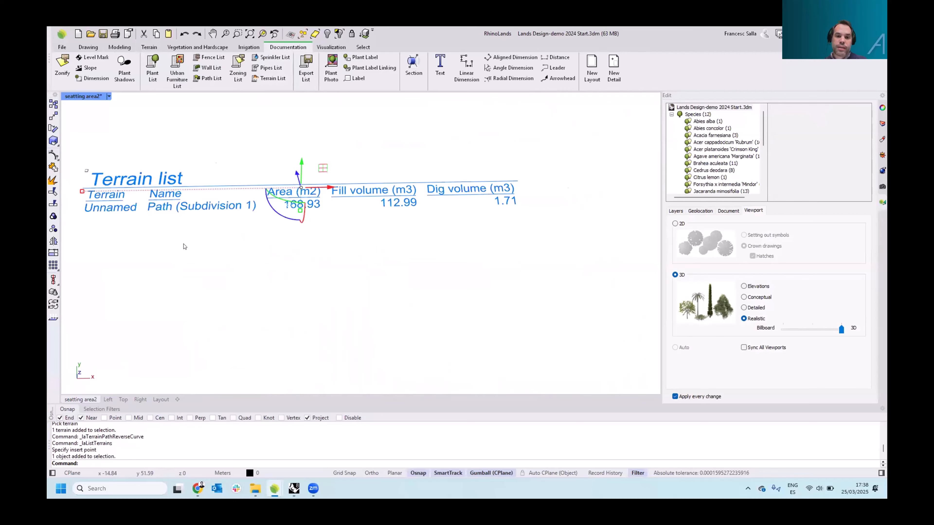
{"action": "scroll", "coordinate": [185, 247], "scroll_direction": "down", "scroll_amount": 11}
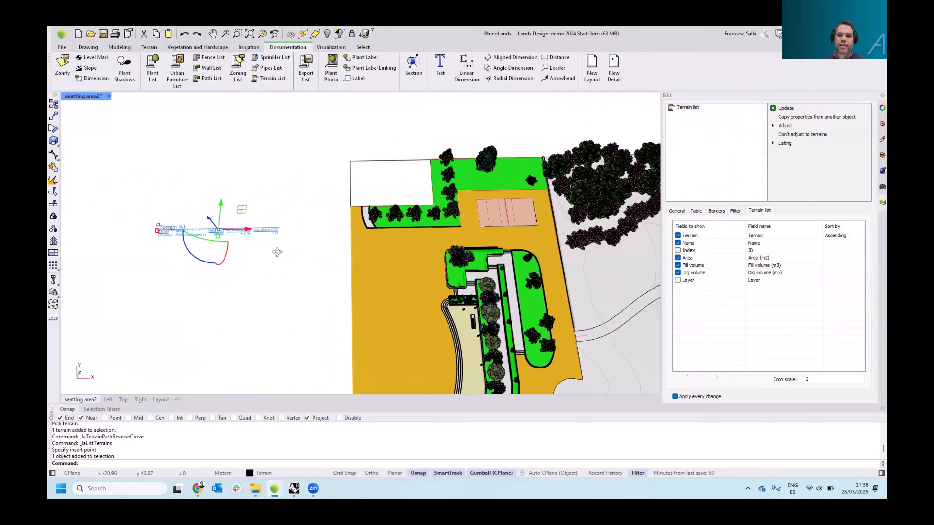
{"action": "right_click_drag", "start_coordinate": [278, 253], "coordinate": [363, 209]}
{"action": "right_click_drag", "start_coordinate": [363, 209], "coordinate": [464, 198], "text": "shift"}
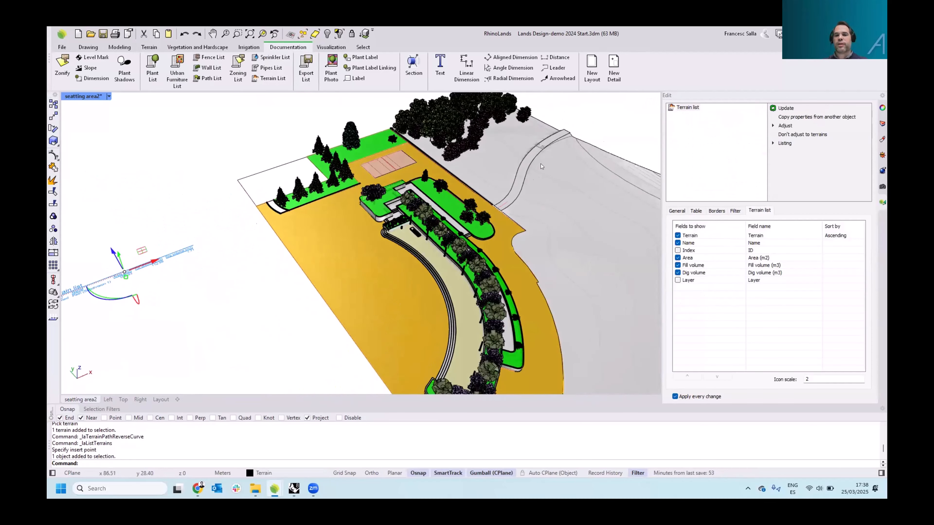
{"action": "key", "text": "Escape"}
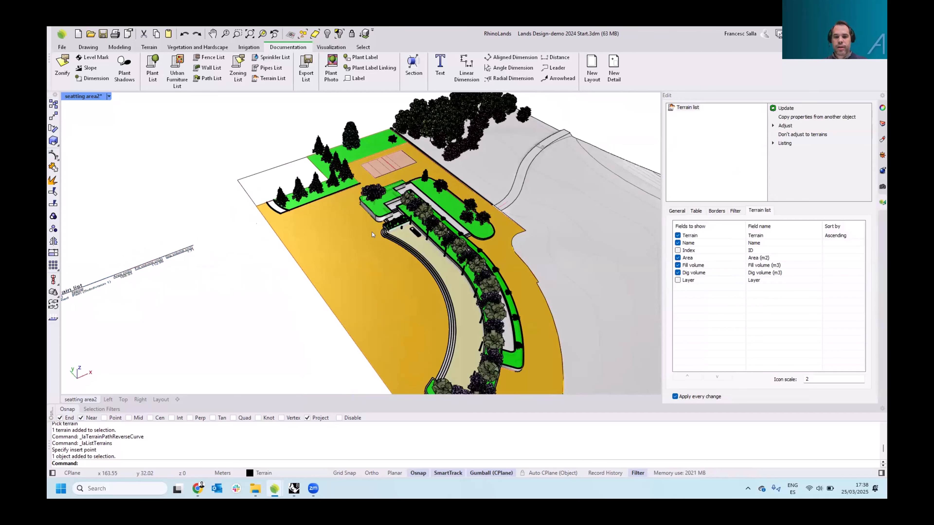
Select the closed curve near the lone tree on the terrain and raise it with the gizmo
{"action": "scroll", "coordinate": [377, 238], "scroll_direction": "down", "scroll_amount": 7}
{"action": "right_click_drag", "start_coordinate": [500, 265], "coordinate": [313, 217], "text": "shift"}
{"action": "scroll", "coordinate": [364, 239], "scroll_direction": "up", "scroll_amount": 4}
{"action": "scroll", "coordinate": [364, 242], "scroll_direction": "up", "scroll_amount": 3}
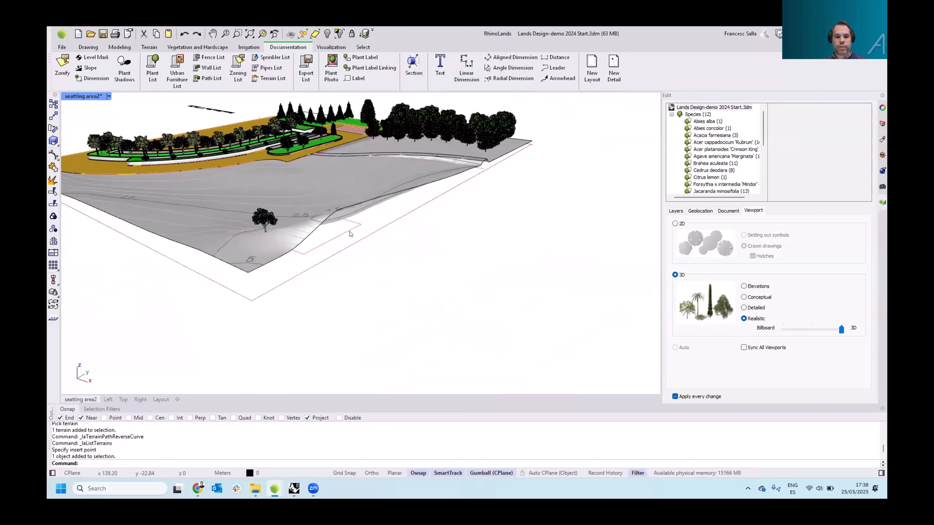
{"action": "left_click", "coordinate": [350, 232]}
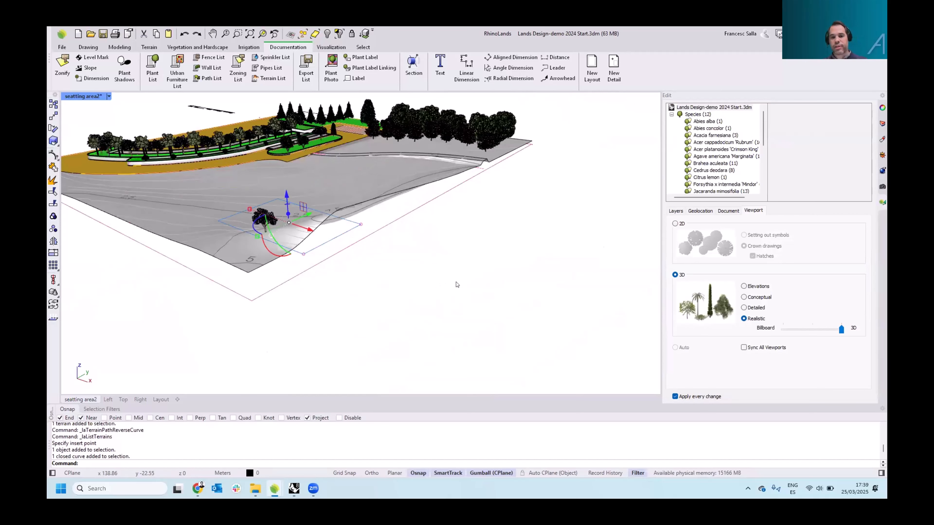
{"action": "right_click_drag", "start_coordinate": [435, 278], "coordinate": [440, 226]}
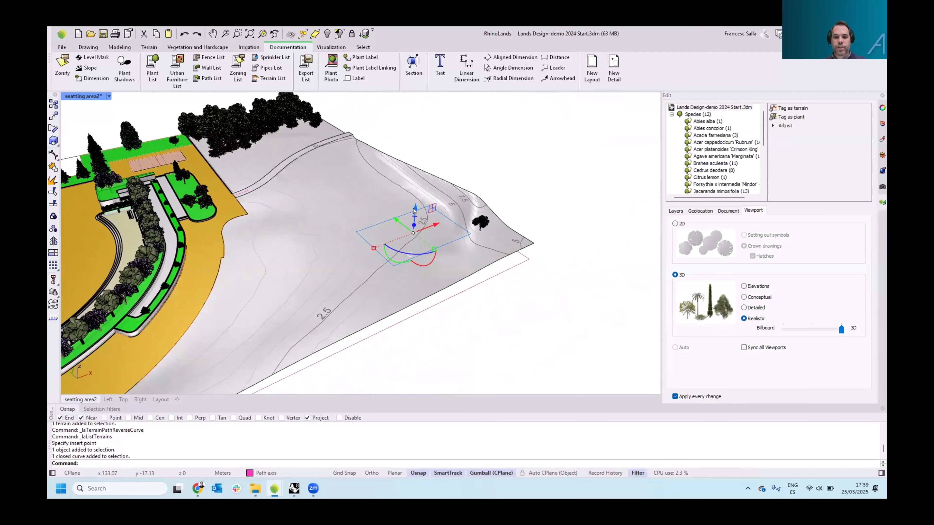
{"action": "left_click_drag", "start_coordinate": [421, 216], "coordinate": [421, 203]}
{"action": "right_click_drag", "start_coordinate": [480, 239], "coordinate": [486, 221]}
{"action": "scroll", "coordinate": [440, 126], "scroll_direction": "up", "scroll_amount": 5}
{"action": "right_click_drag", "start_coordinate": [427, 142], "coordinate": [478, 208]}
{"action": "left_click", "coordinate": [495, 153]}
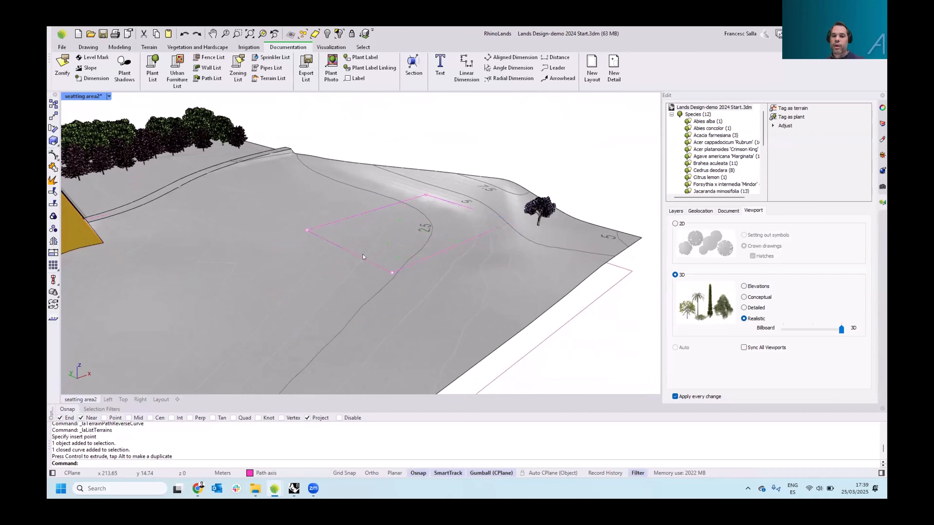
{"action": "right_click_drag", "start_coordinate": [384, 216], "coordinate": [425, 223], "text": "shift"}
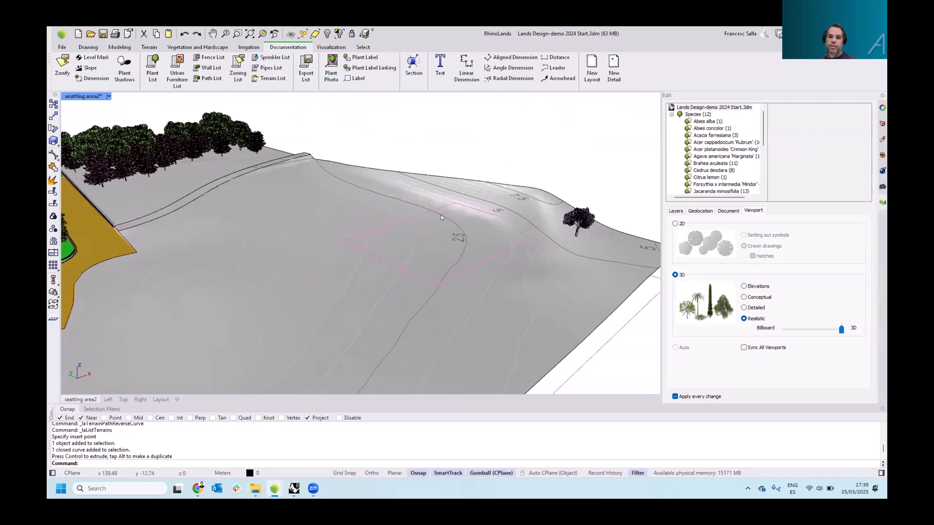
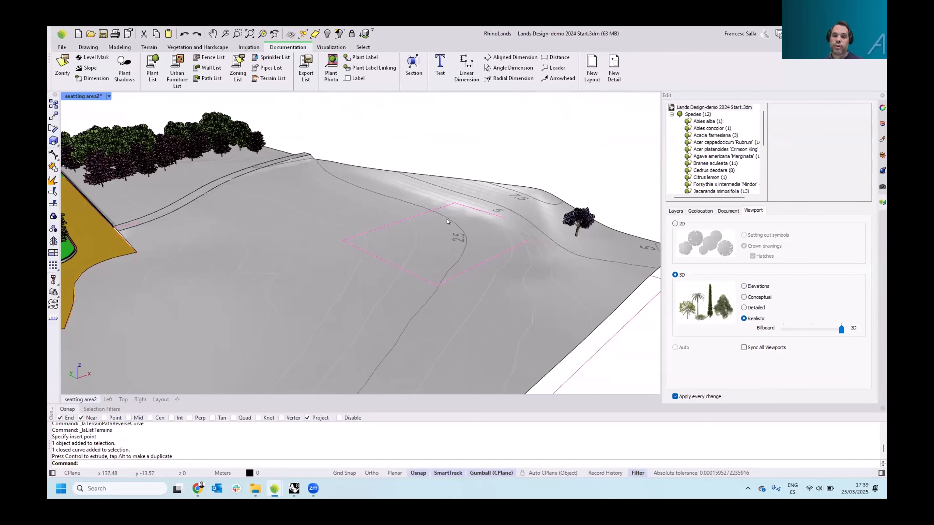
Add a cut and fill to the terrain using the raised closed curve, keeping the 45° slope angle
{"action": "right_click_drag", "start_coordinate": [446, 220], "coordinate": [455, 202], "text": "shift"}
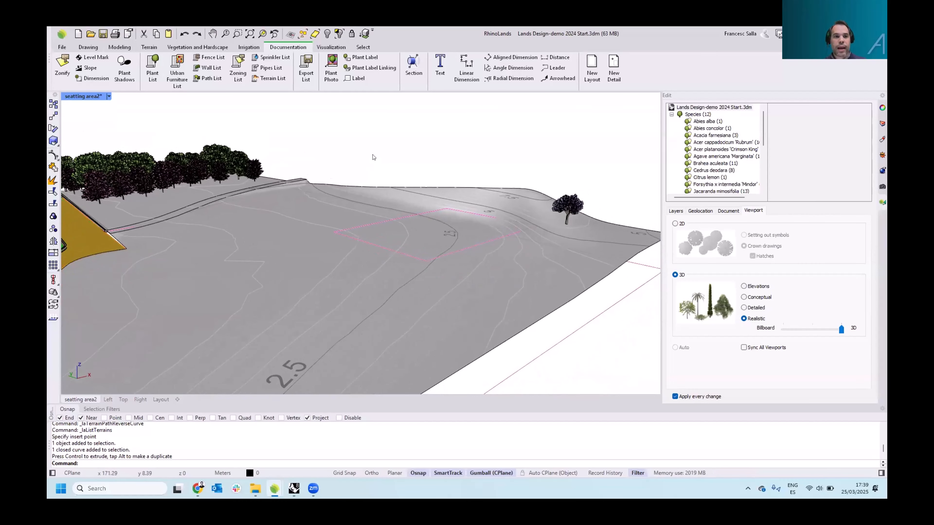
{"action": "left_click", "coordinate": [149, 47]}
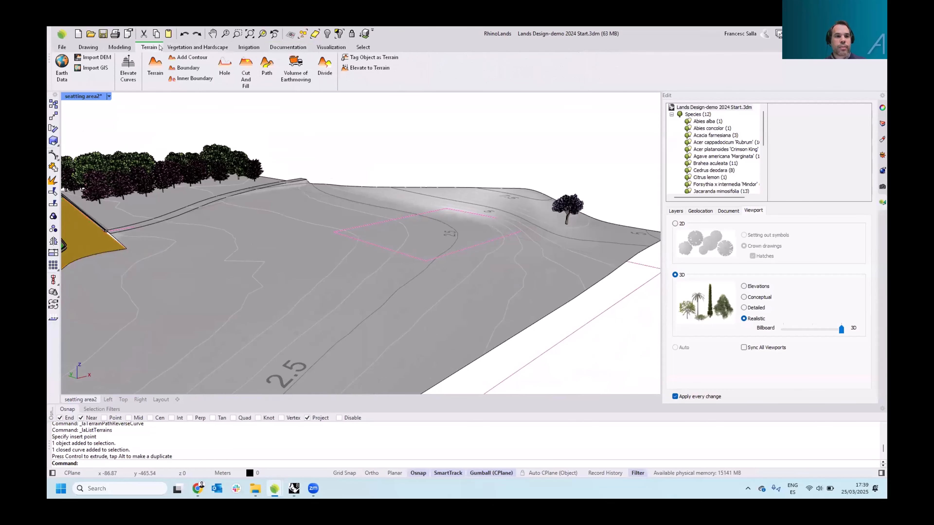
{"action": "left_click", "coordinate": [252, 75]}
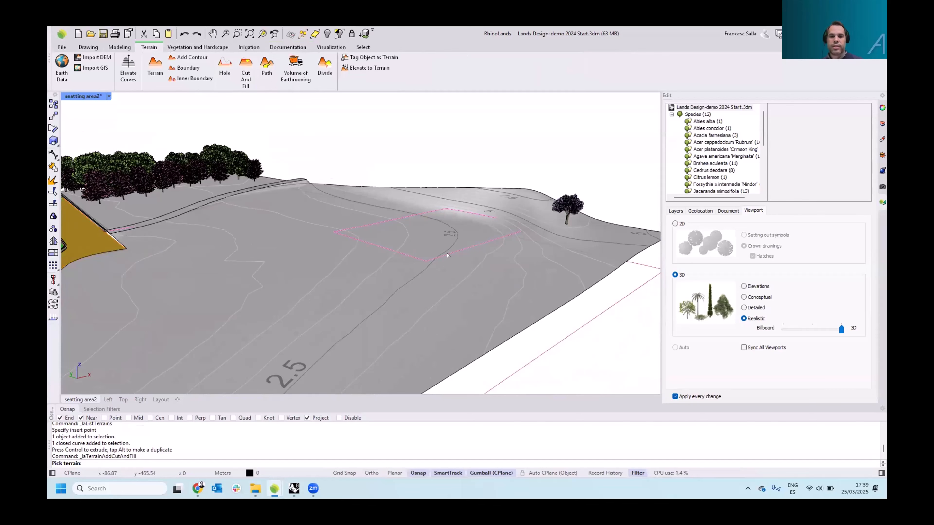
{"action": "left_click", "coordinate": [496, 283]}
{"action": "key", "text": "Return"}
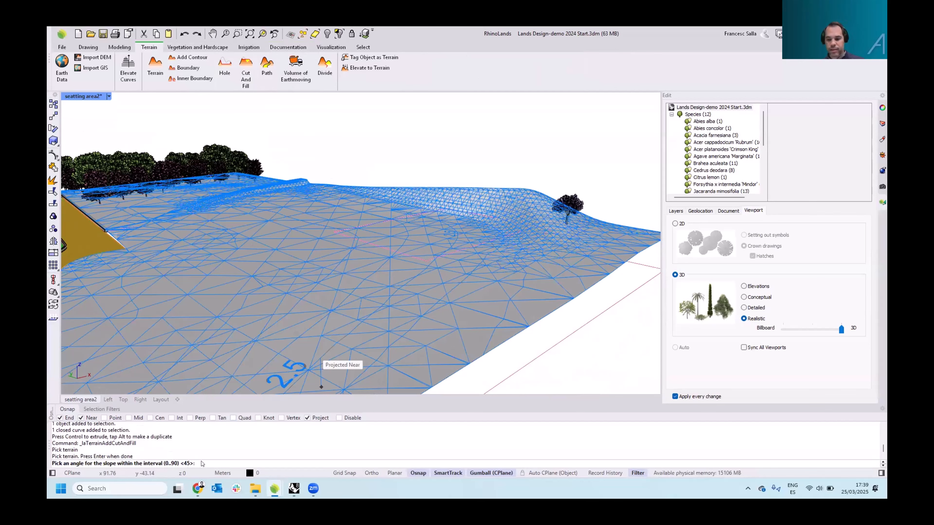
{"action": "key", "text": "Return"}
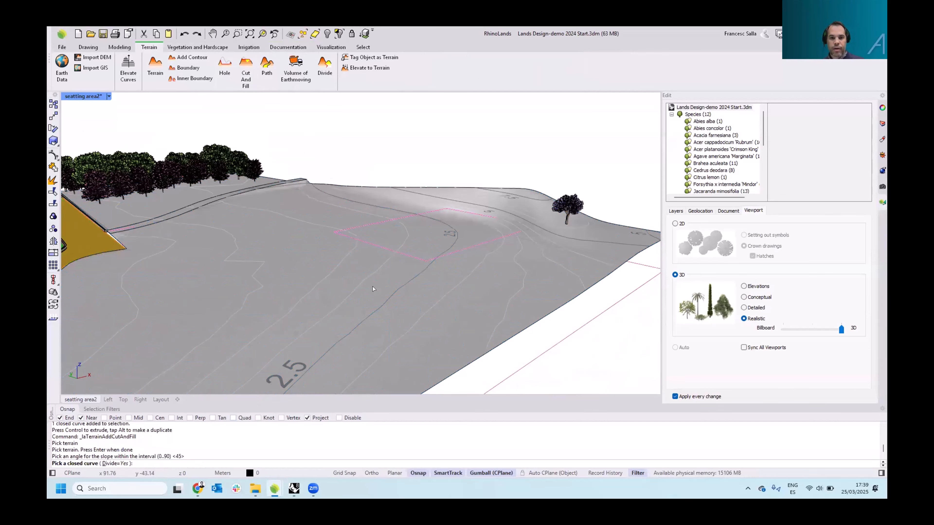
{"action": "left_click", "coordinate": [406, 255]}
{"action": "key", "text": "Return"}
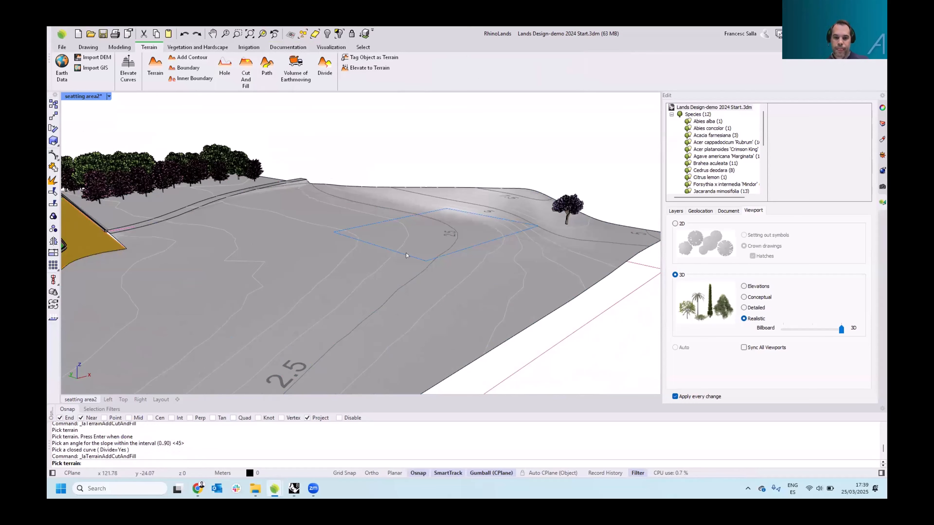
Select the terrain and open its cut and fill earthmoving entry to examine the cut and fill angles
{"action": "right_click_drag", "start_coordinate": [413, 245], "coordinate": [439, 245]}
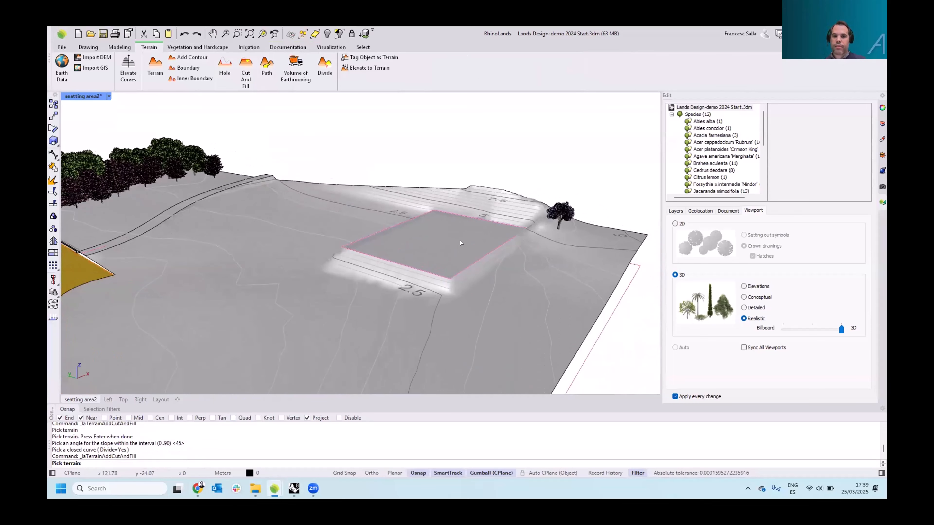
{"action": "scroll", "coordinate": [385, 245], "scroll_direction": "up", "scroll_amount": 4}
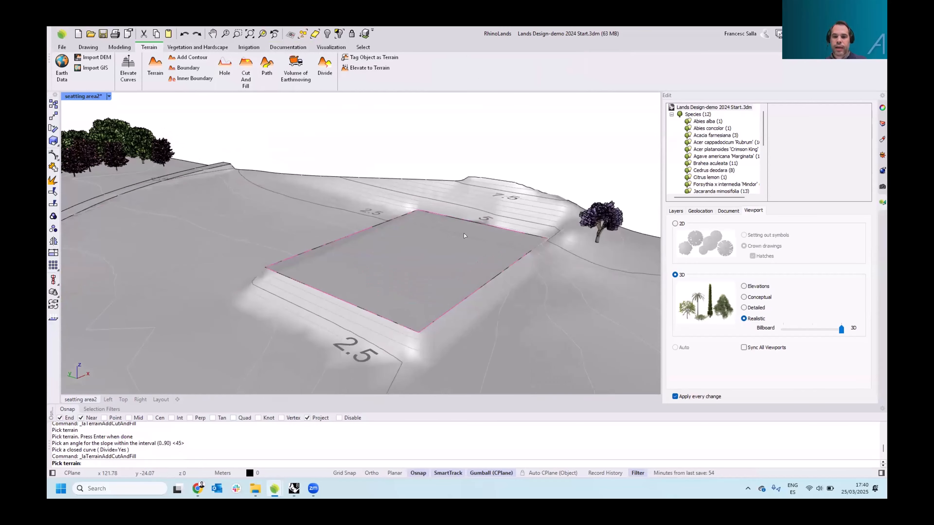
{"action": "left_click", "coordinate": [426, 263]}
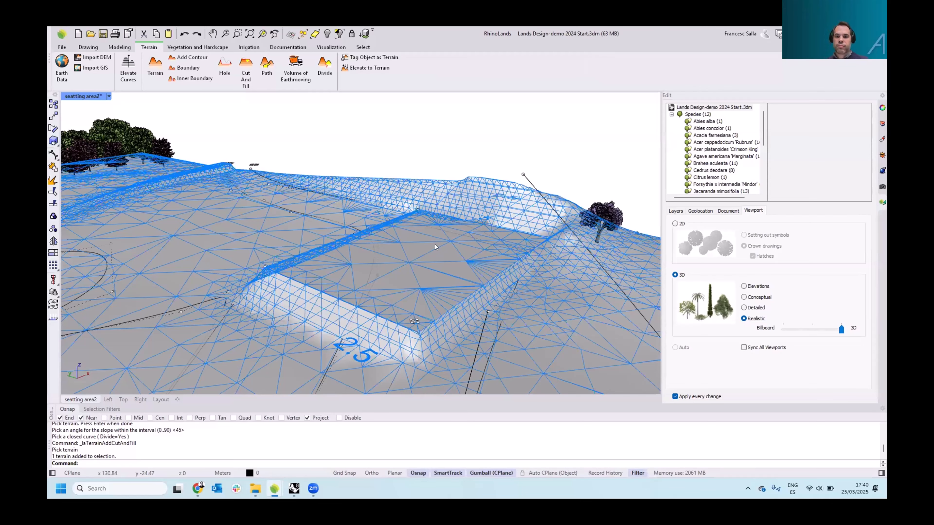
{"action": "right_click_drag", "start_coordinate": [435, 245], "coordinate": [420, 225], "text": "shift"}
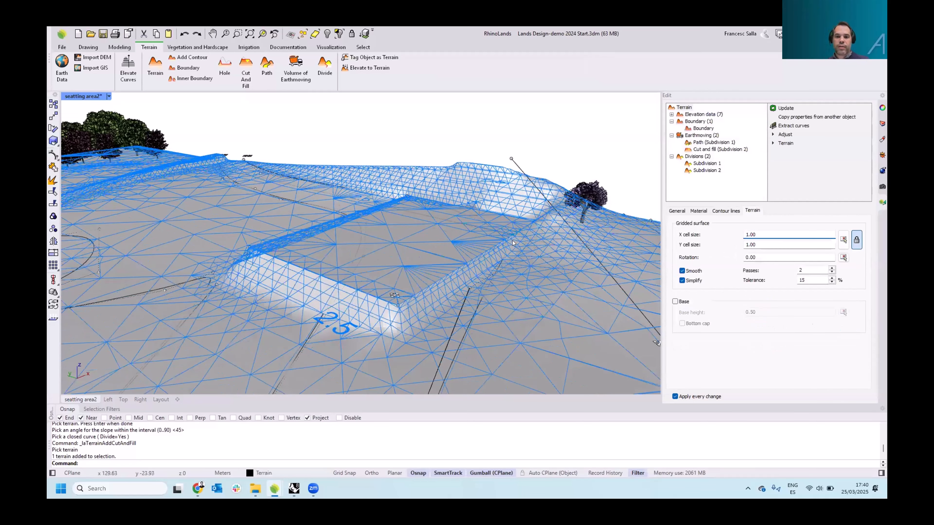
{"action": "left_click", "coordinate": [702, 149]}
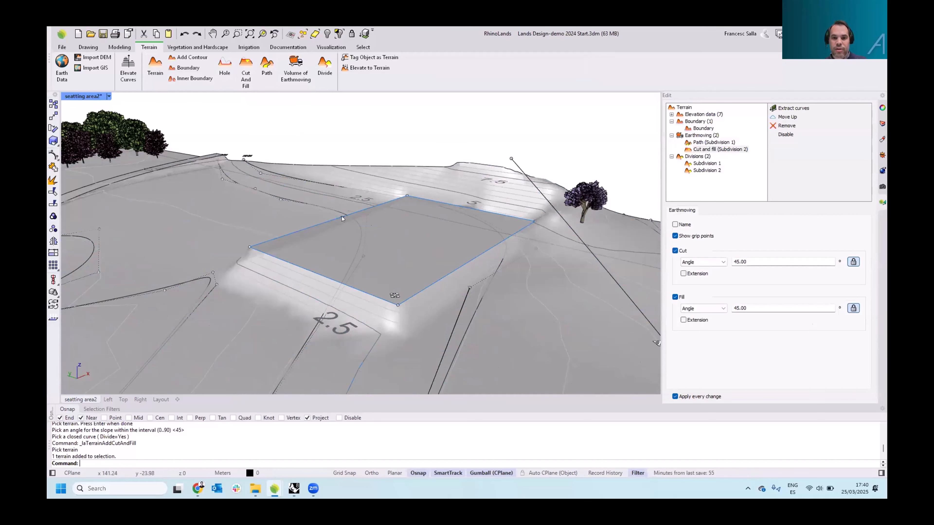
Switch the viewport display mode to Rendered
{"action": "left_click", "coordinate": [108, 96]}
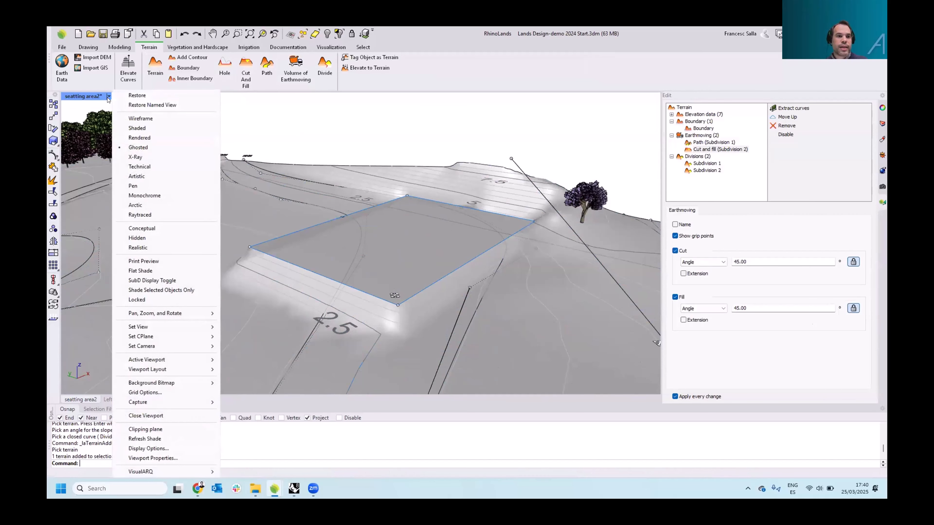
{"action": "left_click", "coordinate": [130, 138]}
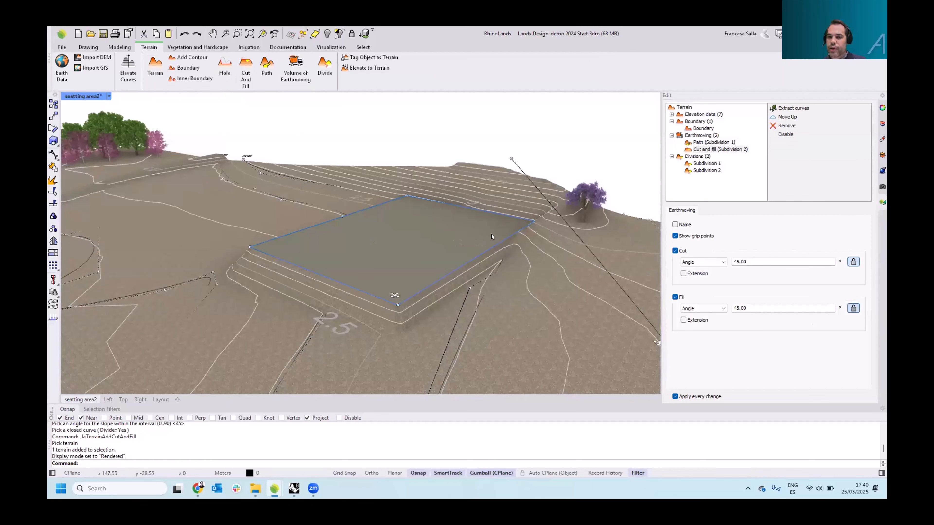
{"action": "left_click", "coordinate": [707, 150]}
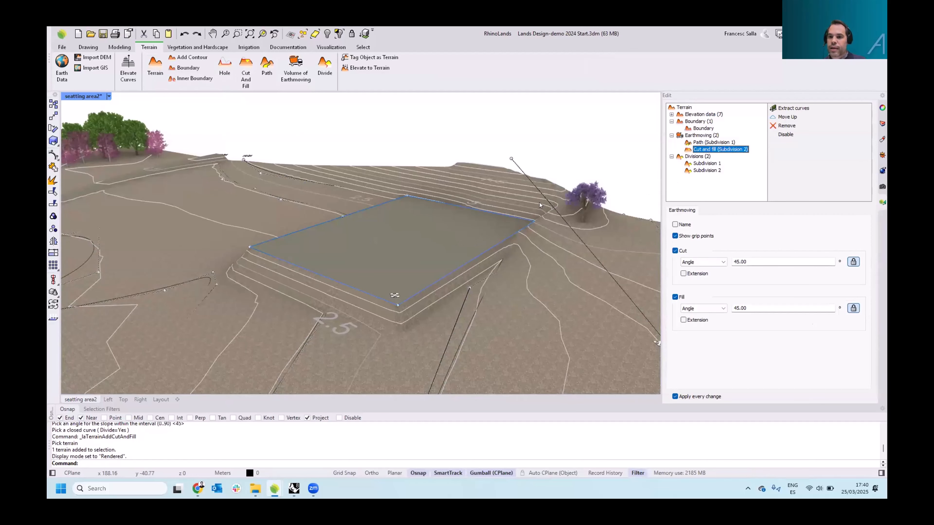
{"action": "mouse_move", "coordinate": [530, 201]}
{"action": "right_mouse_down"}
{"action": "mouse_move", "coordinate": [495, 209]}
{"action": "mouse_move", "coordinate": [534, 209]}
{"action": "right_mouse_up"}
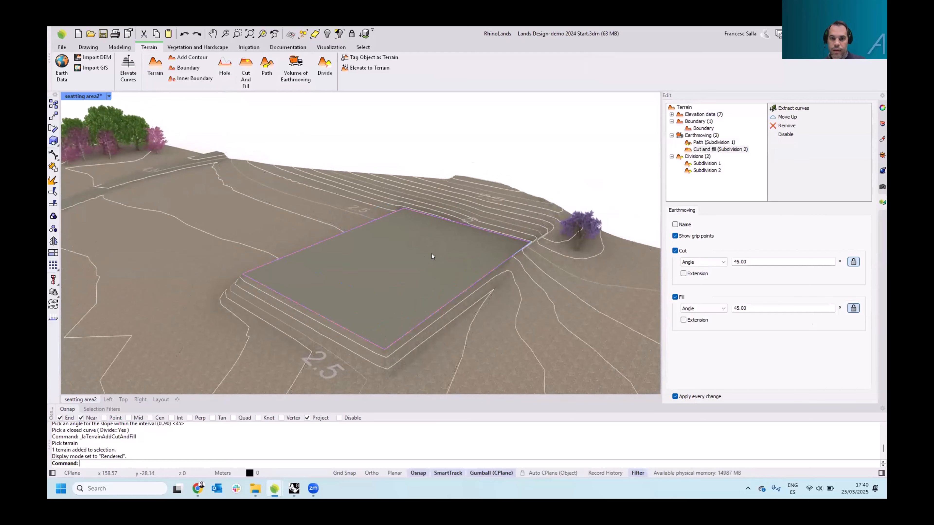
{"action": "left_click", "coordinate": [500, 246]}
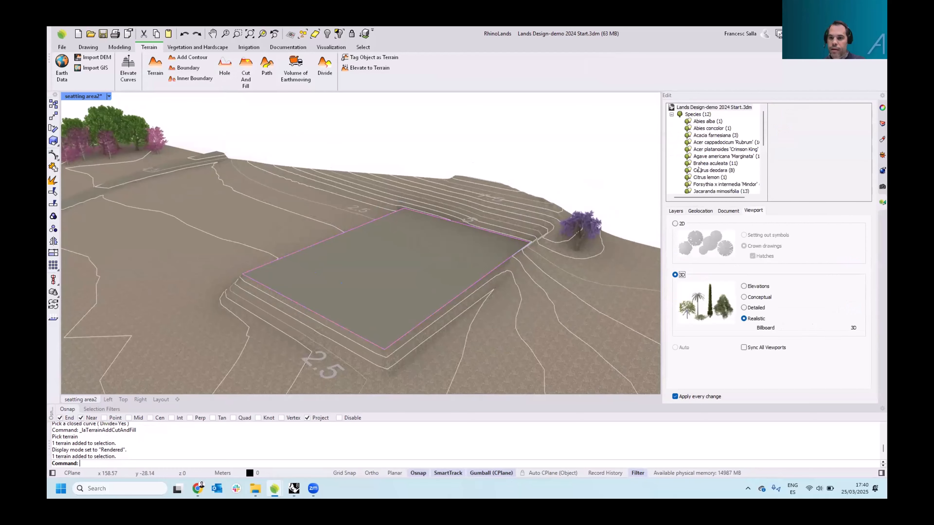
Apply the Grass-2.jpg texture from the Site folder as the material of the terrain's Subdivision 2
{"action": "right_click_drag", "start_coordinate": [595, 165], "coordinate": [566, 158]}
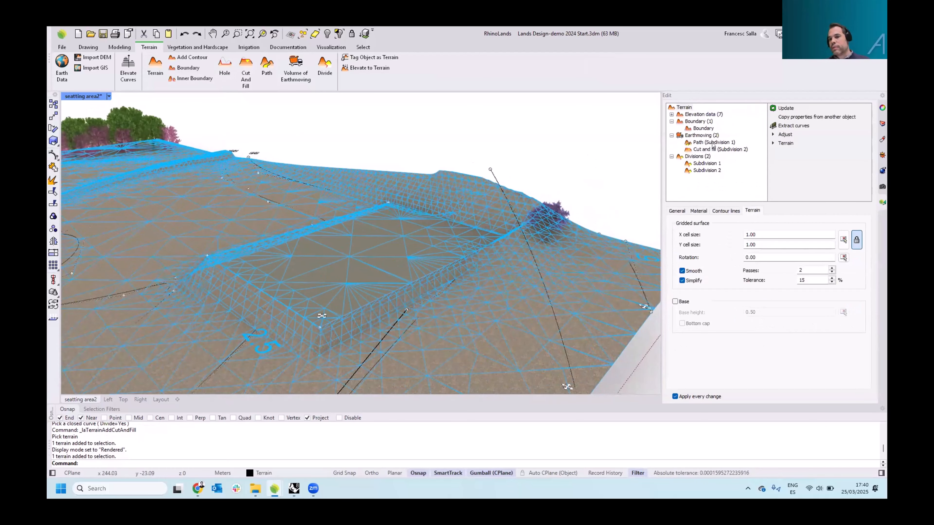
{"action": "left_click", "coordinate": [699, 165]}
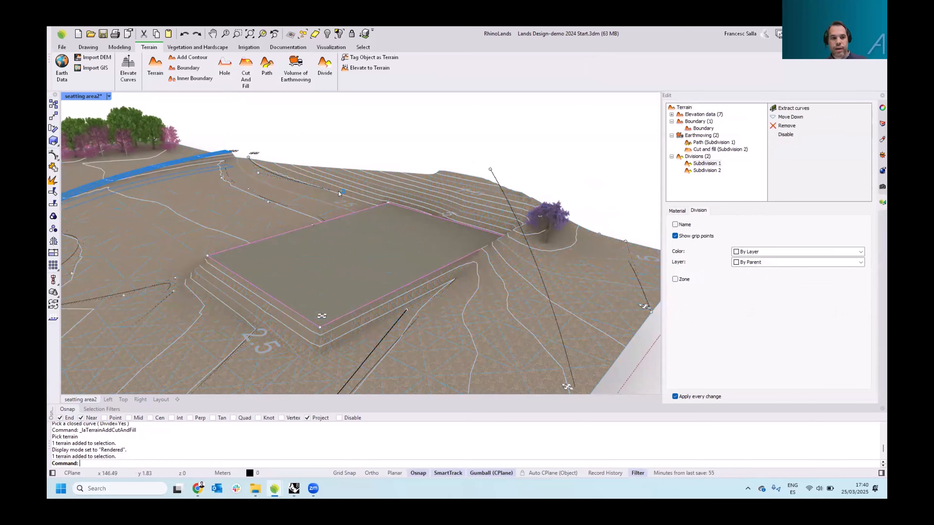
{"action": "right_click_drag", "start_coordinate": [155, 196], "coordinate": [353, 203], "text": "shift"}
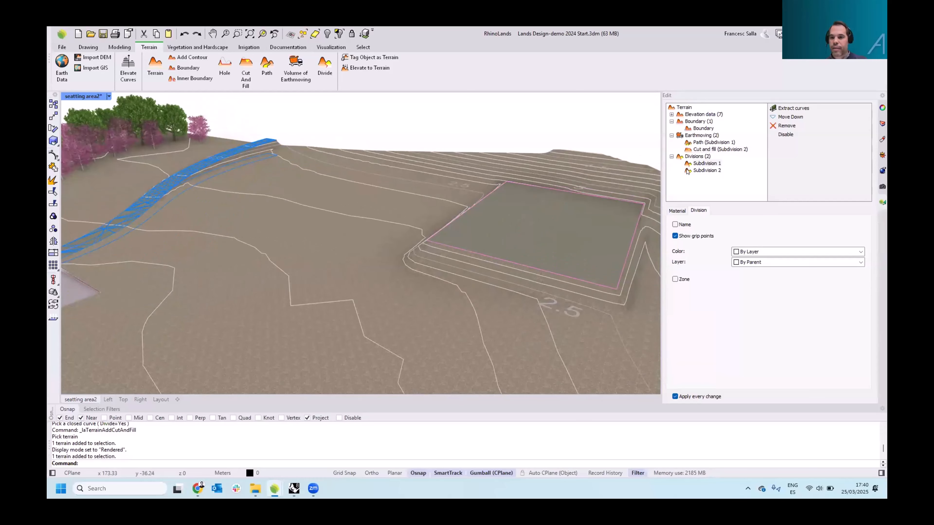
{"action": "left_click", "coordinate": [693, 172]}
{"action": "right_click_drag", "start_coordinate": [554, 217], "coordinate": [616, 233]}
{"action": "left_click", "coordinate": [678, 212]}
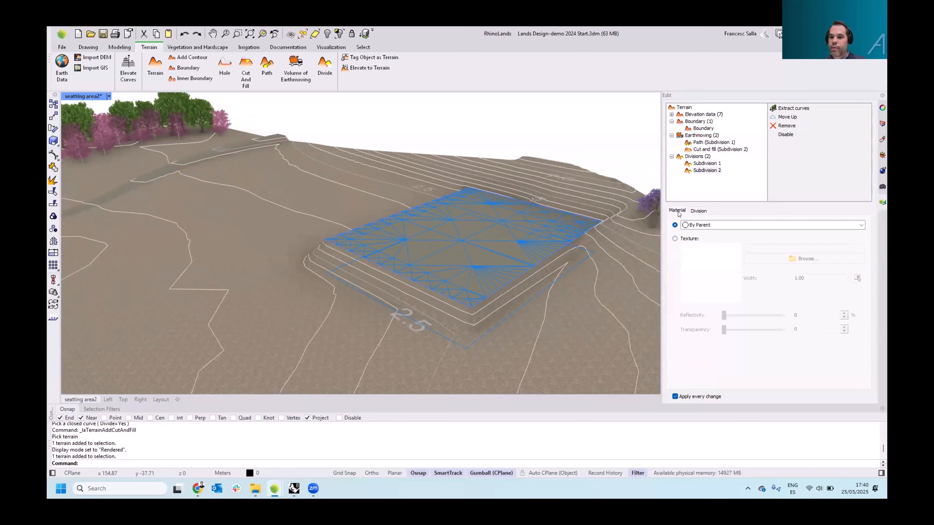
{"action": "left_click", "coordinate": [675, 239]}
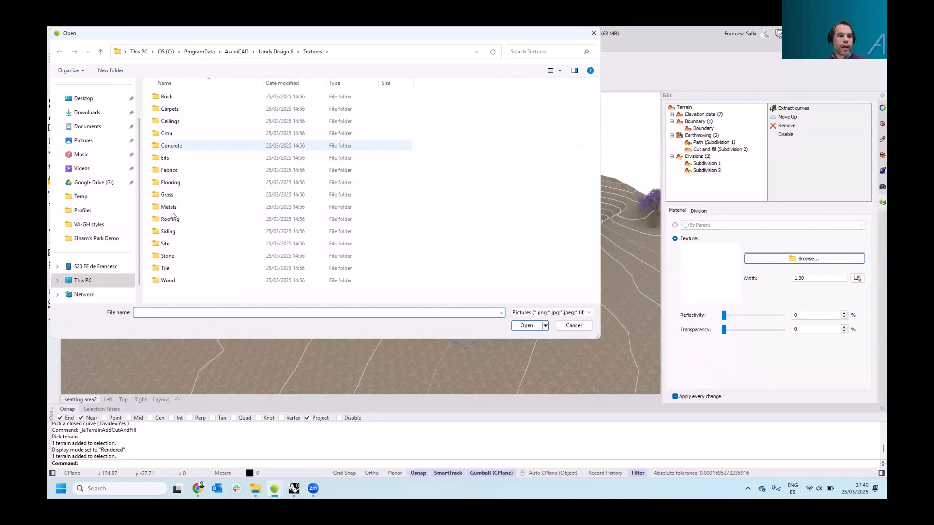
{"action": "double_click", "coordinate": [173, 243]}
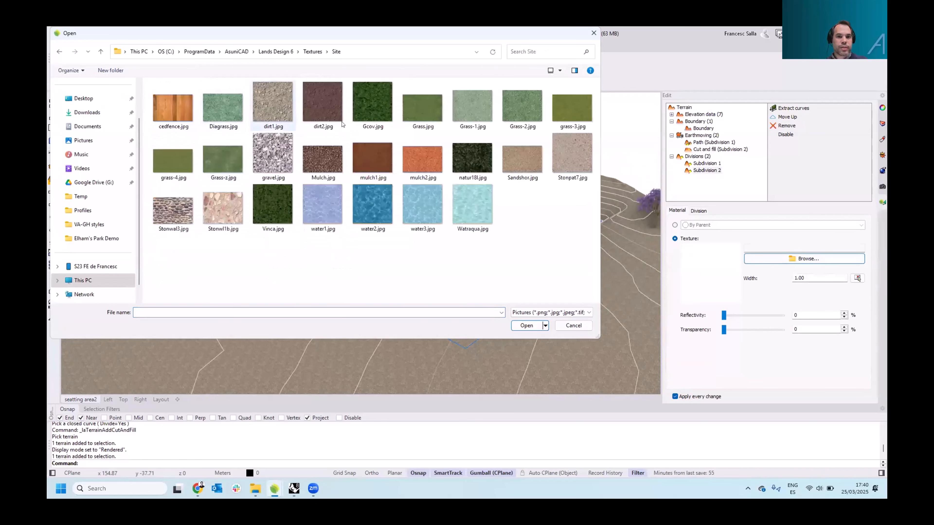
{"action": "left_click", "coordinate": [533, 111]}
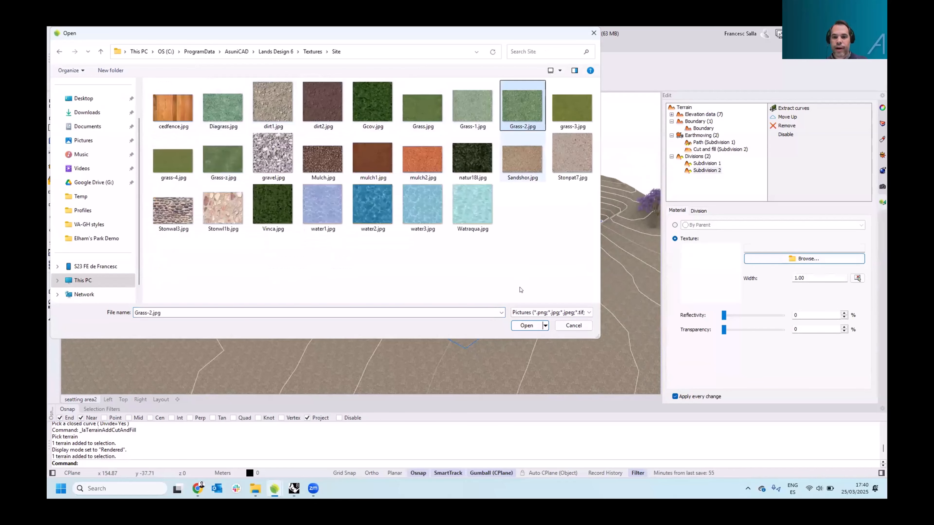
{"action": "left_click", "coordinate": [524, 323]}
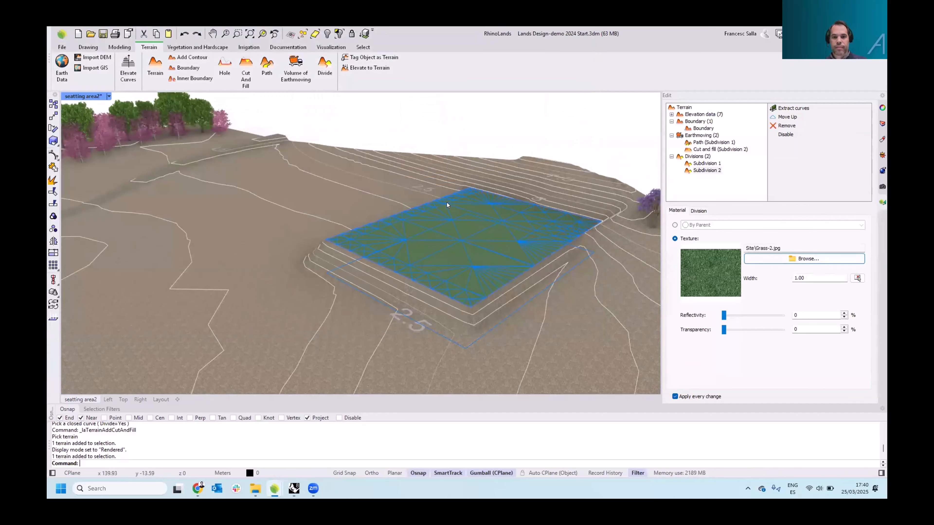
Navigate to the terrain list table to read the area and volume values of the cut and fill
{"action": "right_click_drag", "start_coordinate": [446, 202], "coordinate": [468, 205]}
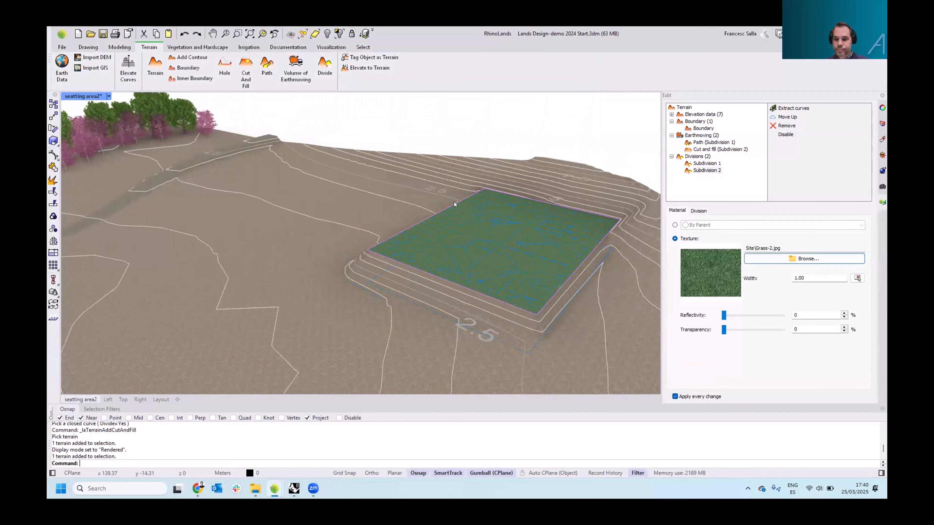
{"action": "left_click", "coordinate": [465, 235]}
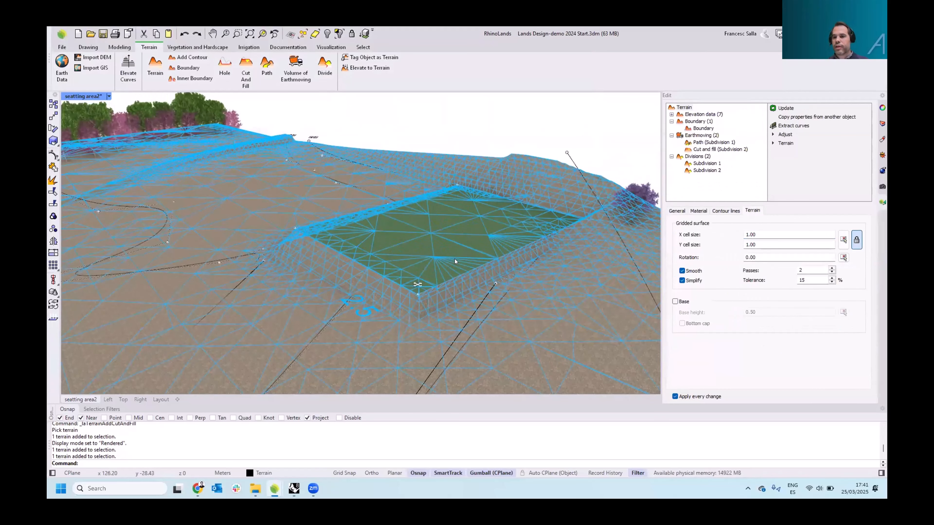
{"action": "key", "text": "Escape"}
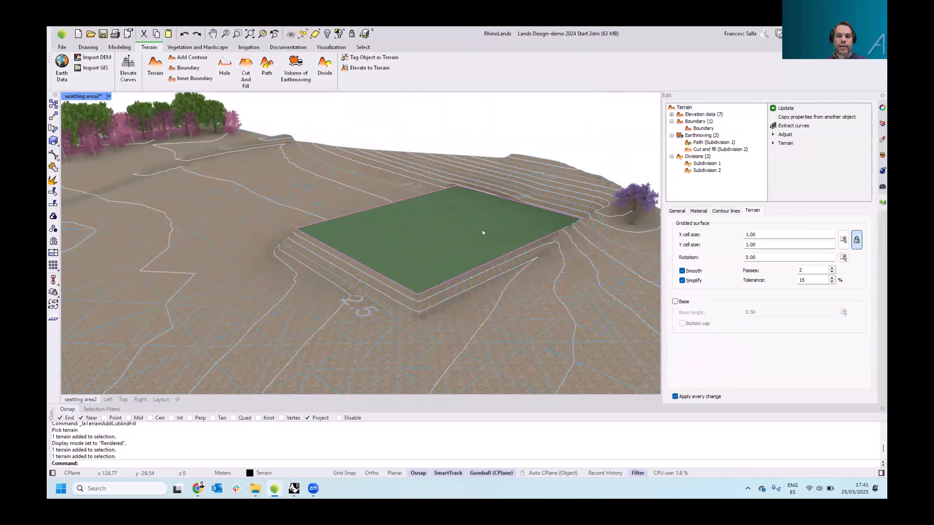
{"action": "scroll", "coordinate": [483, 231], "scroll_direction": "down", "scroll_amount": 5}
{"action": "right_click_drag", "start_coordinate": [505, 226], "coordinate": [345, 292]}
{"action": "scroll", "coordinate": [397, 250], "scroll_direction": "down", "scroll_amount": 6}
{"action": "scroll", "coordinate": [148, 253], "scroll_direction": "up", "scroll_amount": 12}
{"action": "right_click_drag", "start_coordinate": [261, 263], "coordinate": [283, 217]}
{"action": "scroll", "coordinate": [256, 266], "scroll_direction": "up", "scroll_amount": 6}
{"action": "scroll", "coordinate": [355, 261], "scroll_direction": "down", "scroll_amount": 3}
{"action": "right_click_drag", "start_coordinate": [357, 260], "coordinate": [346, 259]}
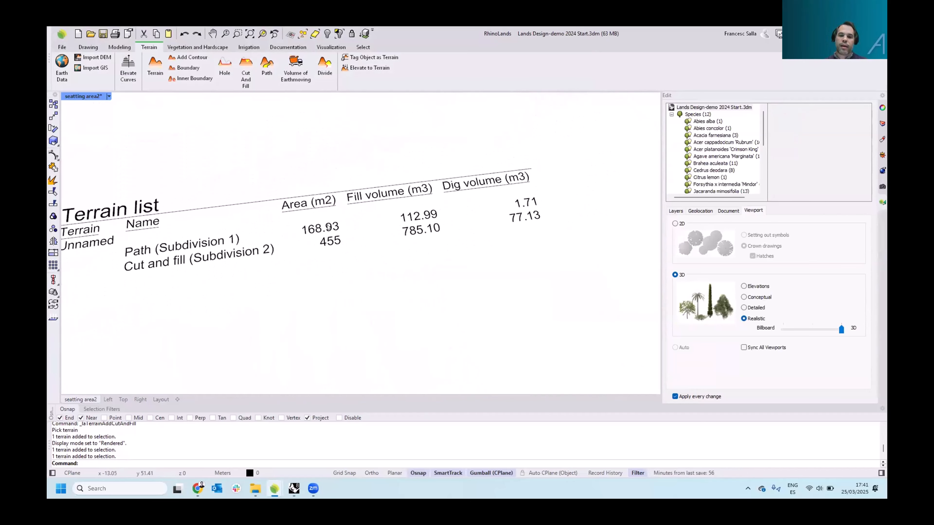
Select the terrain list table and examine its Borders and Filter settings
{"action": "scroll", "coordinate": [328, 227], "scroll_direction": "down", "scroll_amount": 4}
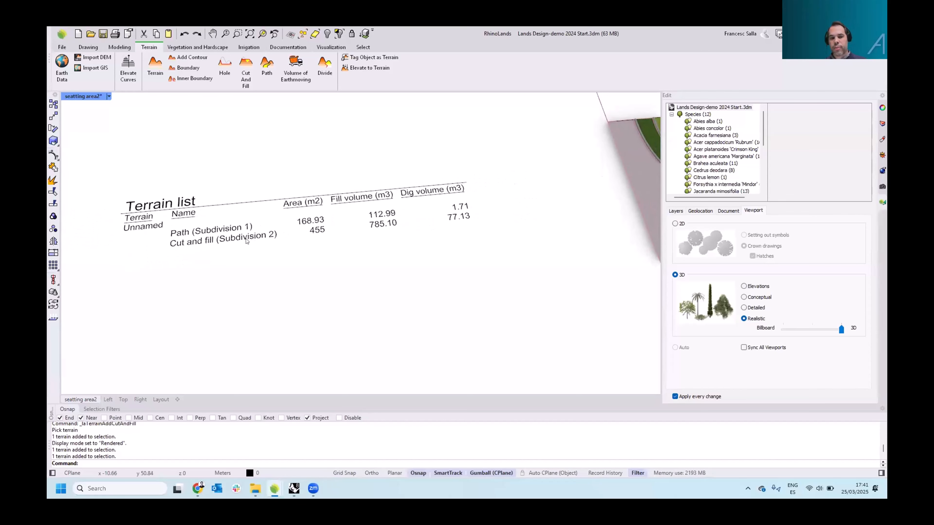
{"action": "left_click", "coordinate": [246, 240]}
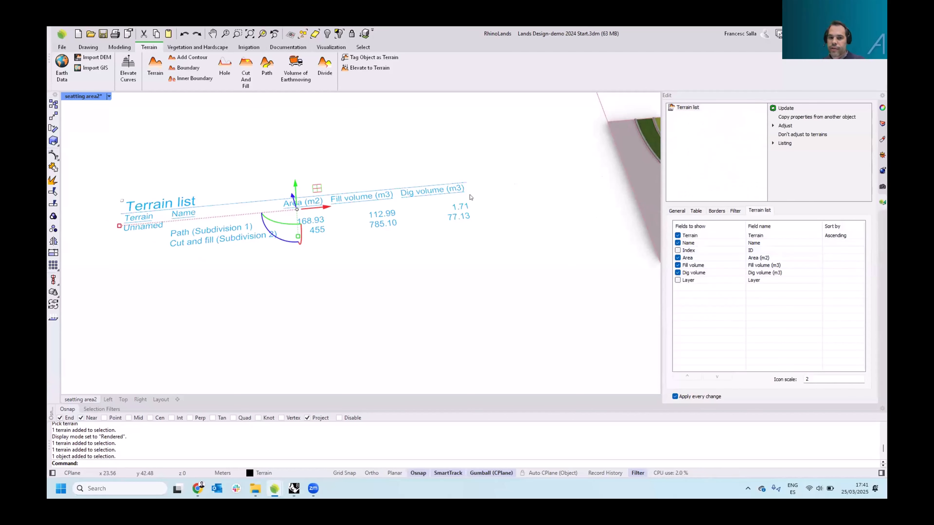
{"action": "left_click", "coordinate": [716, 211]}
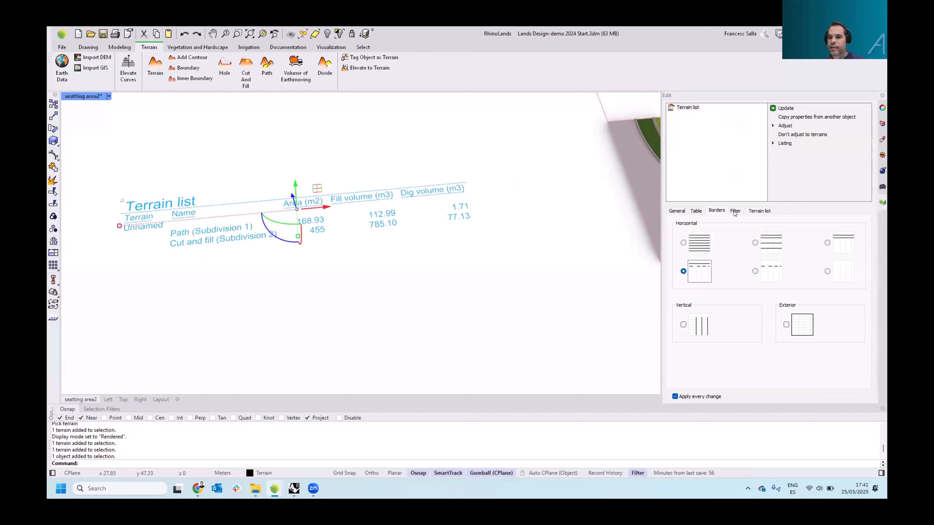
{"action": "left_click", "coordinate": [735, 212]}
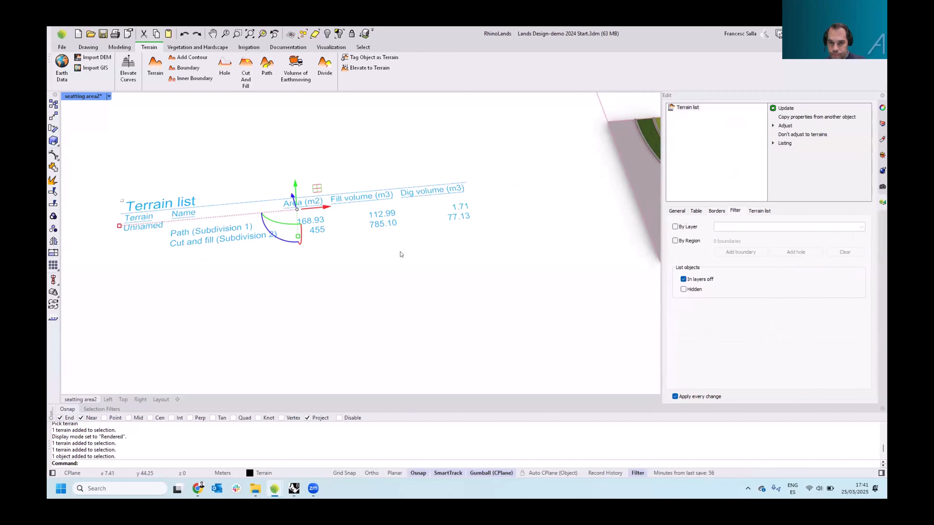
{"action": "key", "text": "Escape"}
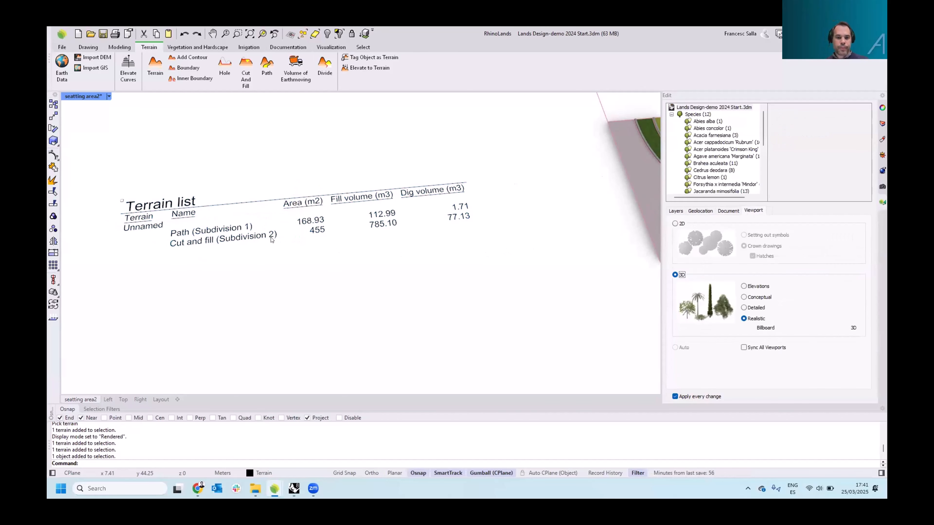
Zoom out and orbit to view the whole site with the grassed platform
{"action": "scroll", "coordinate": [272, 240], "scroll_direction": "down", "scroll_amount": 8}
{"action": "scroll", "coordinate": [373, 240], "scroll_direction": "up", "scroll_amount": 2}
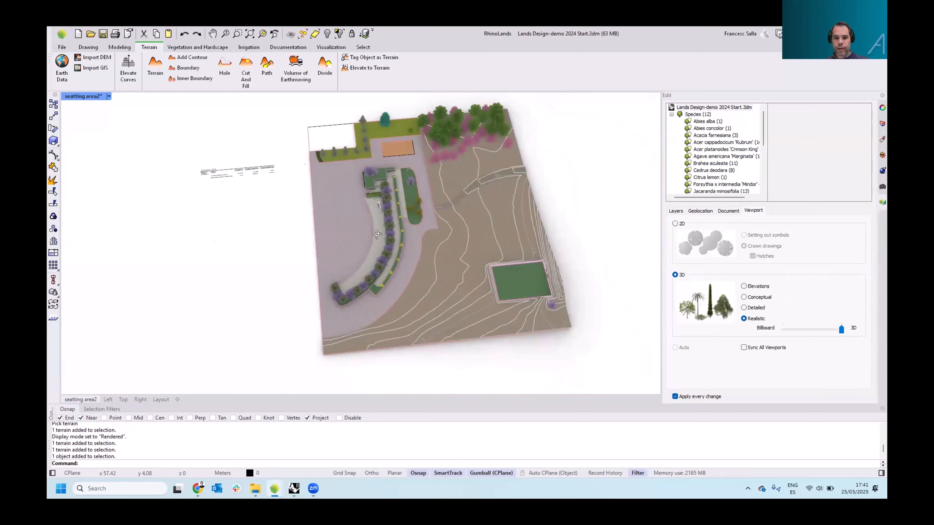
{"action": "right_click_drag", "start_coordinate": [375, 233], "coordinate": [445, 149]}
{"action": "scroll", "coordinate": [448, 200], "scroll_direction": "up", "scroll_amount": 3}
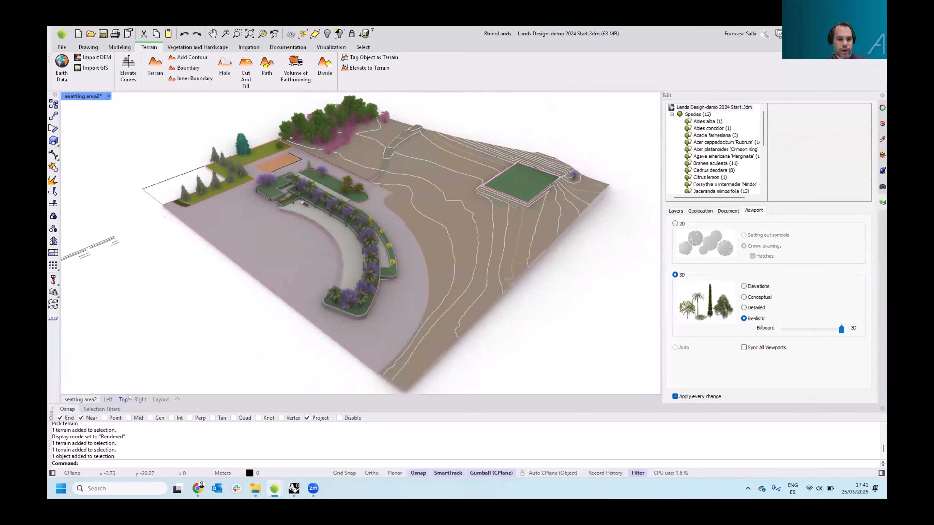
Start the Forest tool in the top view and choose Jacaranda mimosifolia as the plant species
{"action": "left_click", "coordinate": [123, 399]}
{"action": "right_click_drag", "start_coordinate": [288, 219], "coordinate": [309, 199]}
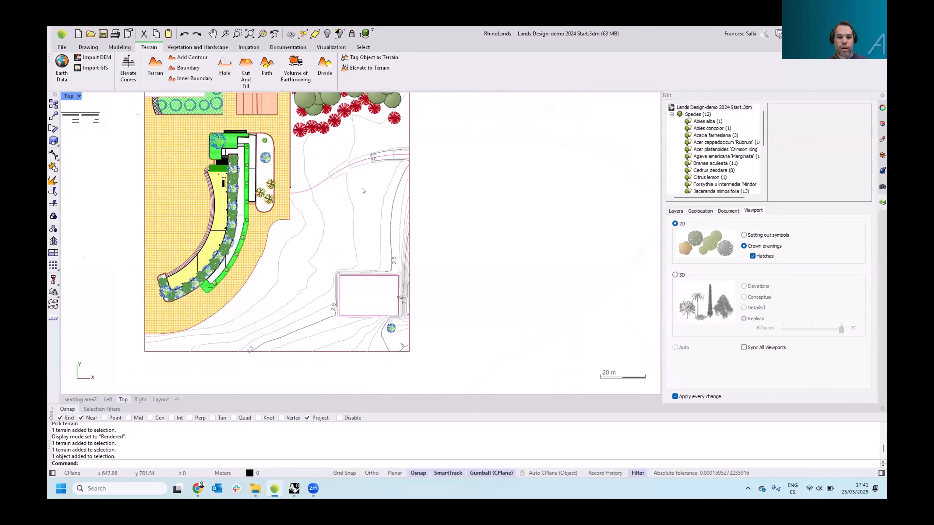
{"action": "left_click", "coordinate": [182, 48]}
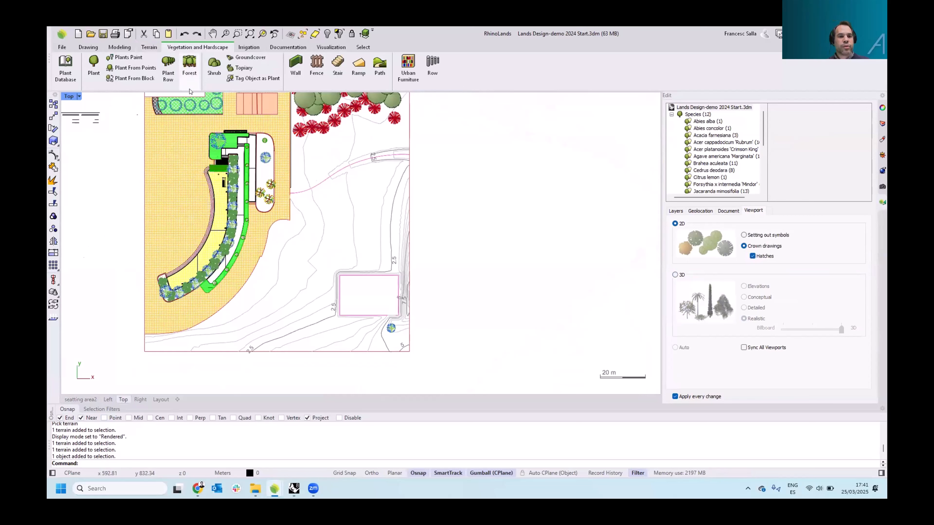
{"action": "left_click", "coordinate": [189, 66]}
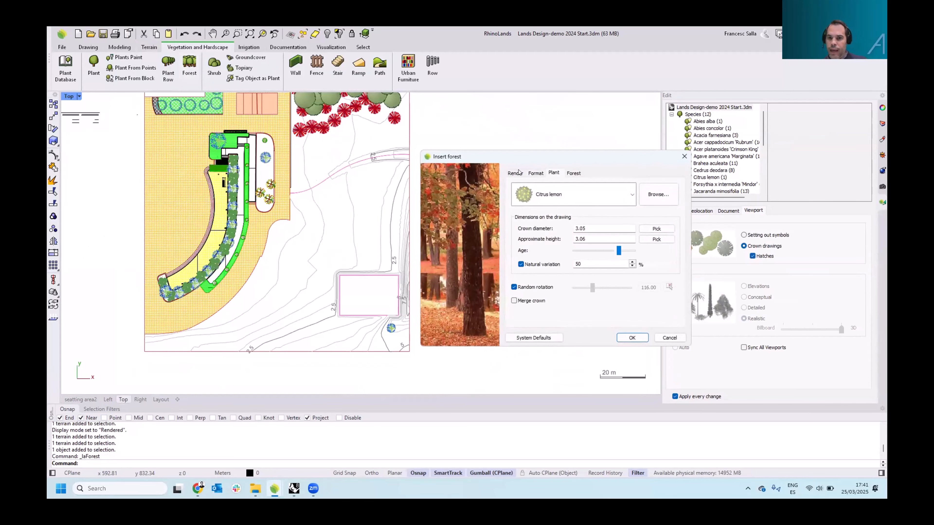
{"action": "left_click", "coordinate": [631, 195]}
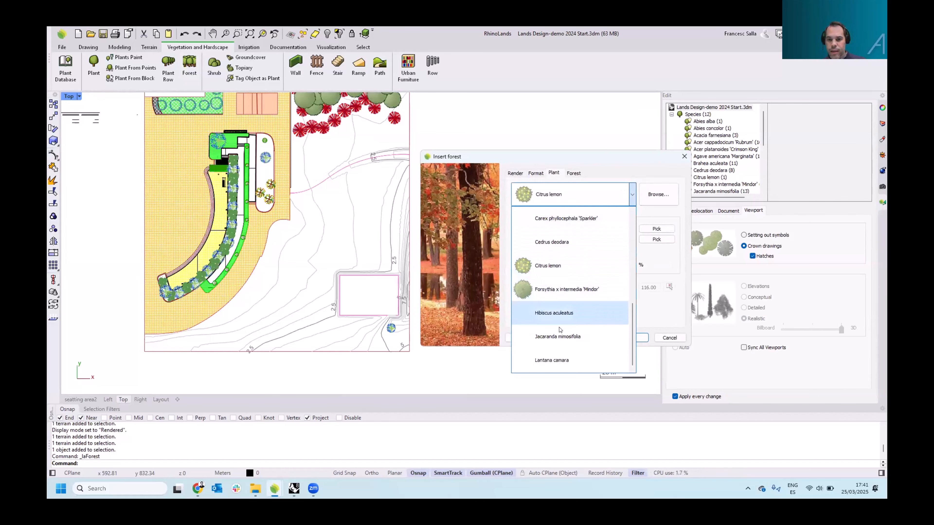
Set the forest to 100 units with a minimum distance of 2 and confirm the dialog
{"action": "left_click", "coordinate": [569, 173]}
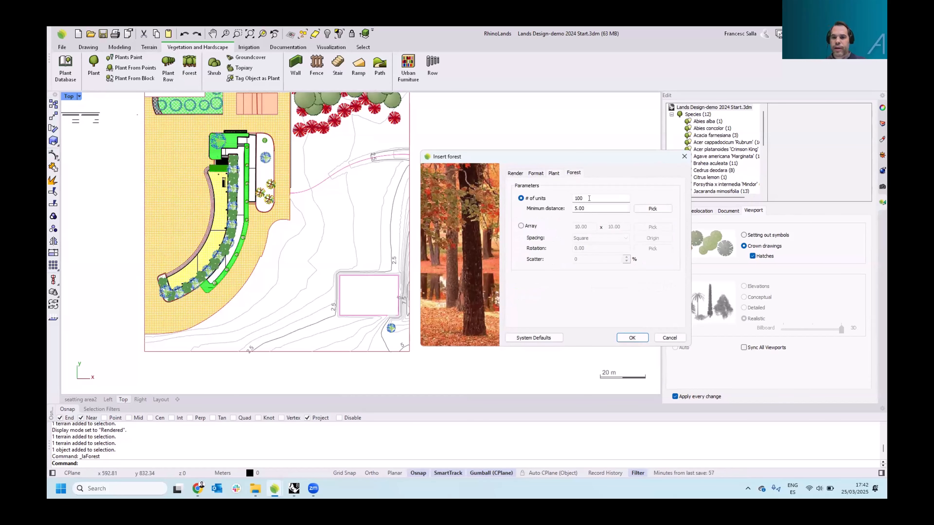
{"action": "double_click", "coordinate": [586, 208]}
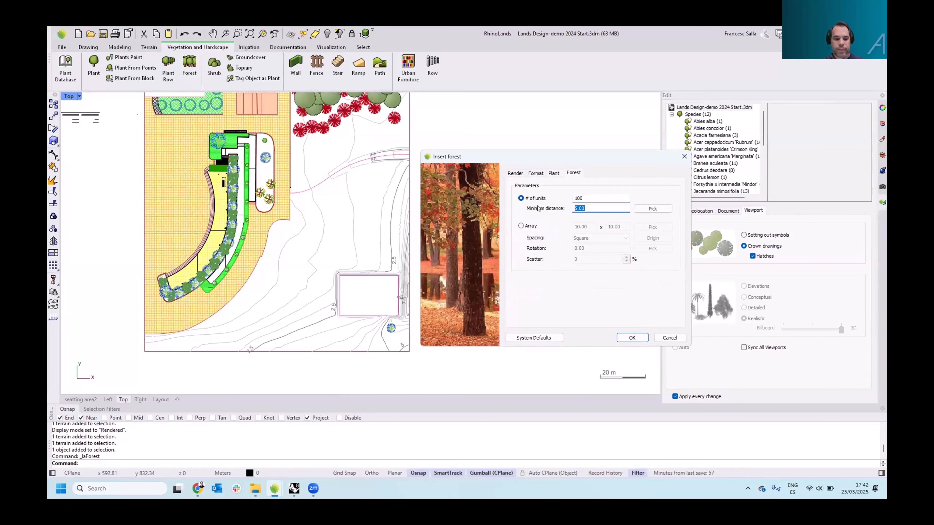
{"action": "type", "text": "2"}
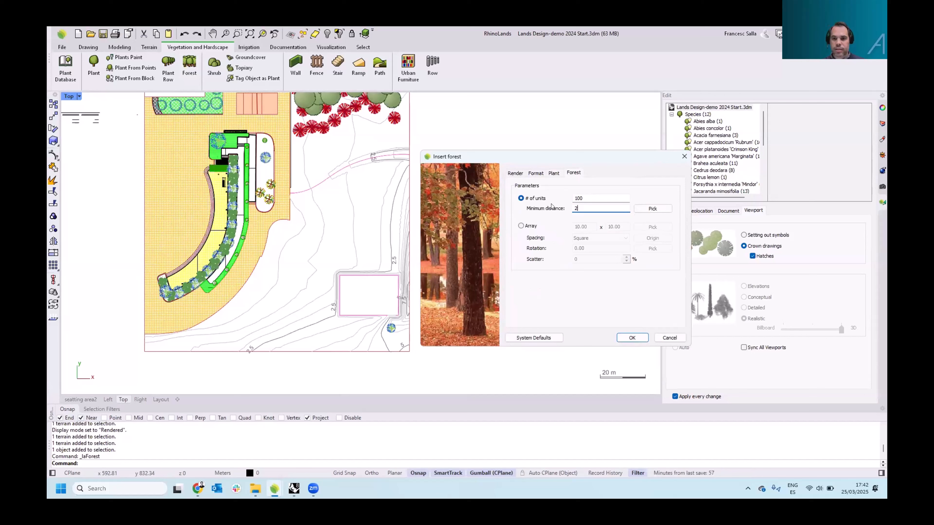
{"action": "left_click", "coordinate": [522, 226]}
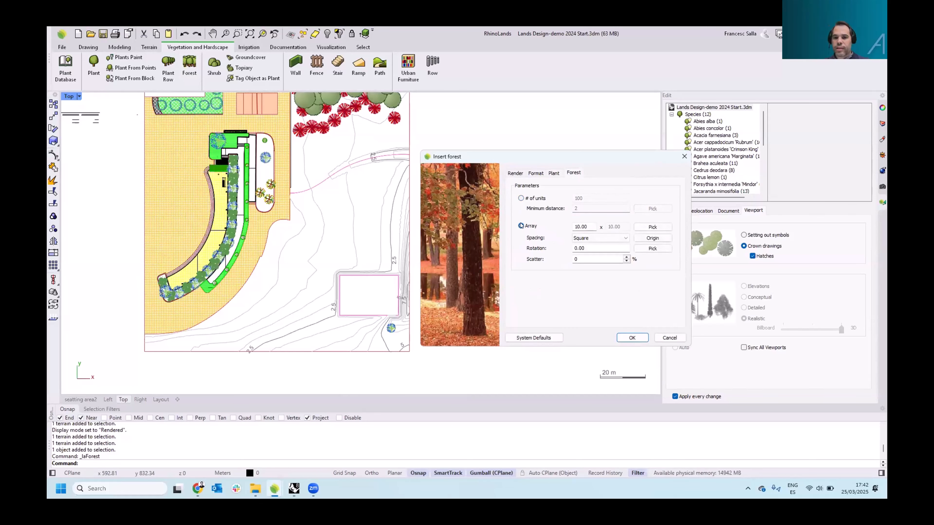
{"action": "left_click", "coordinate": [521, 199]}
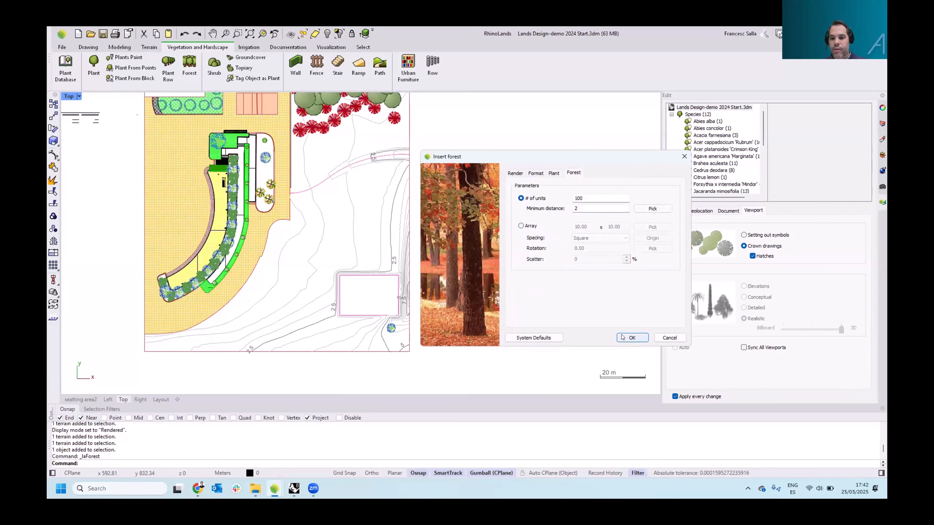
{"action": "left_click", "coordinate": [631, 338]}
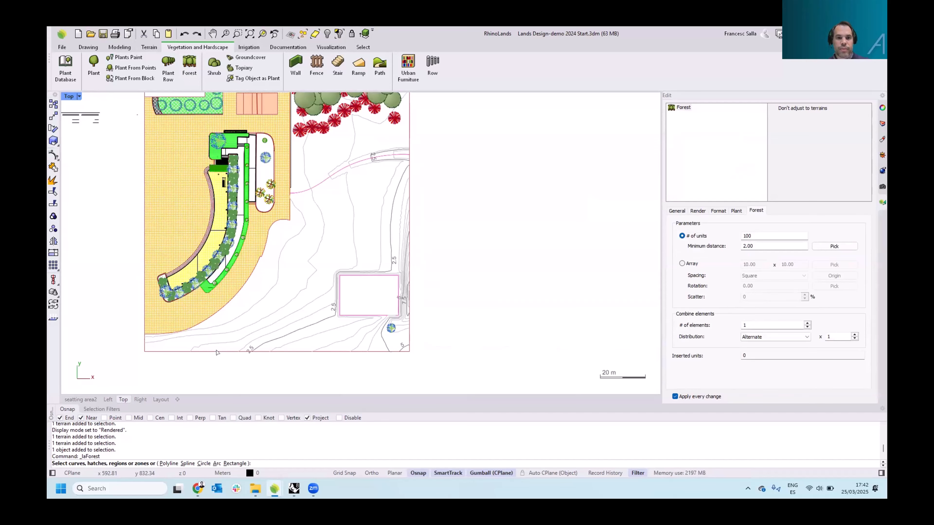
Outline a polyline region over the hillside around the platform to scatter the forest trees
{"action": "right_click_drag", "start_coordinate": [273, 254], "coordinate": [274, 281]}
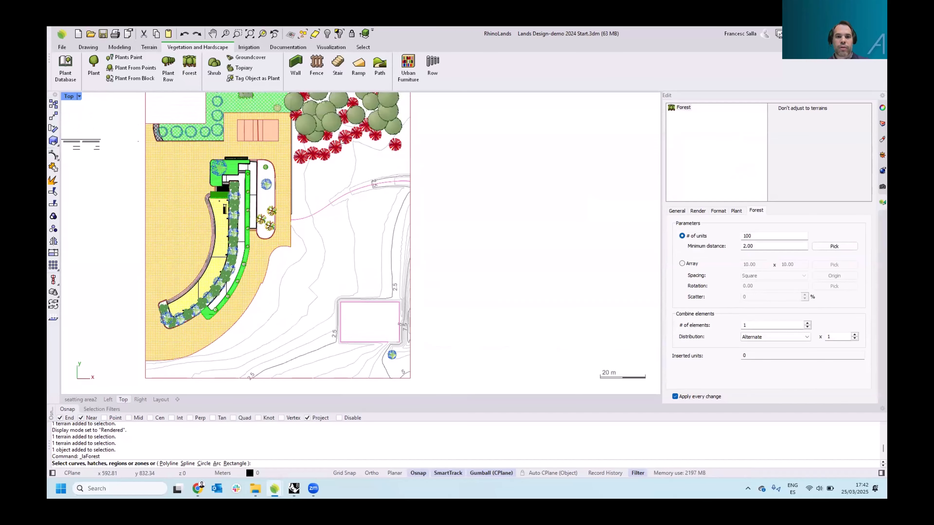
{"action": "right_click_drag", "start_coordinate": [303, 196], "coordinate": [330, 114]}
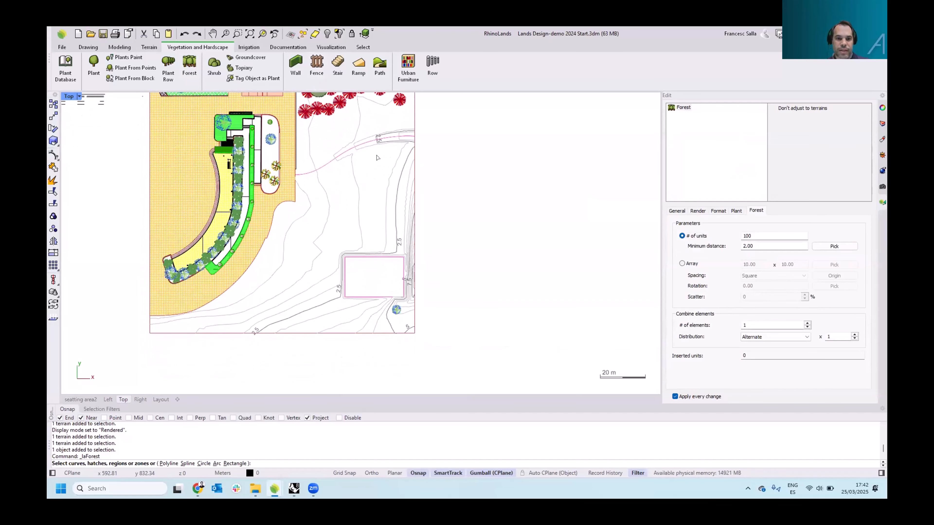
{"action": "left_click", "coordinate": [168, 463]}
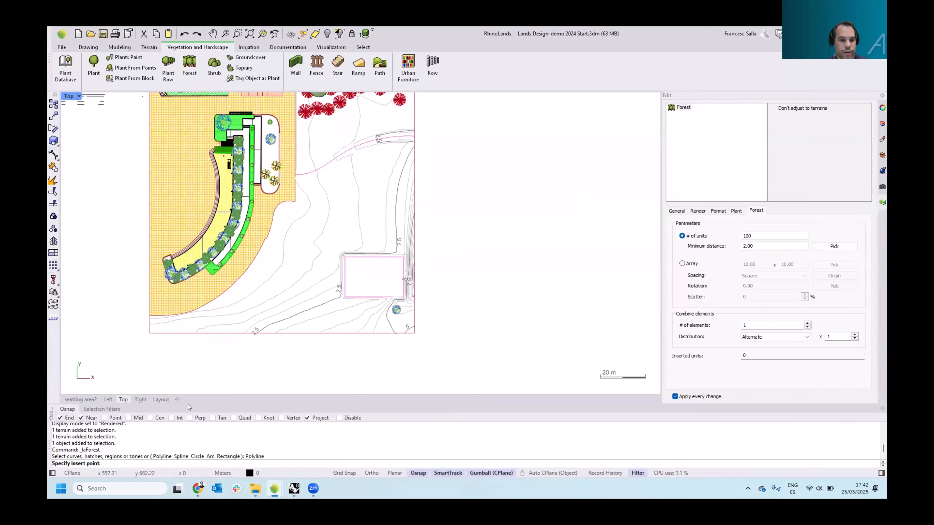
{"action": "left_click", "coordinate": [337, 418]}
{"action": "left_click", "coordinate": [198, 327]}
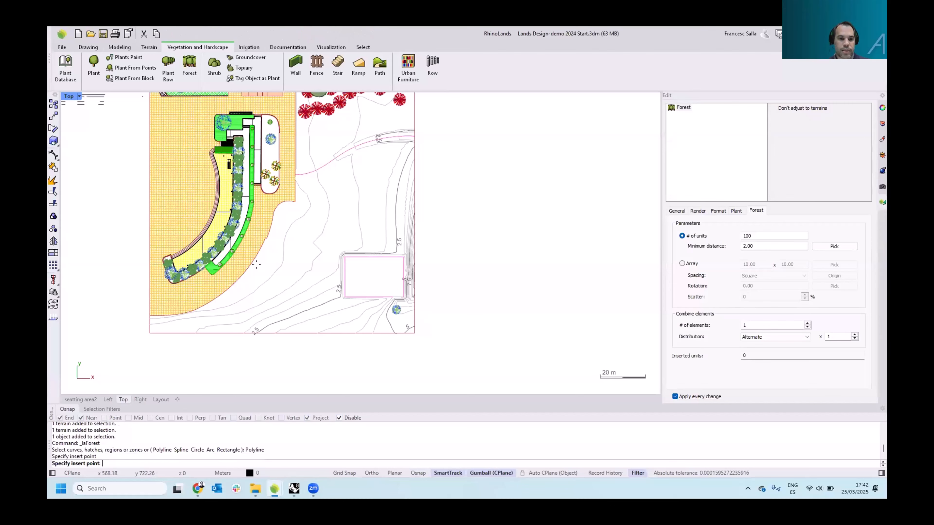
{"action": "left_click", "coordinate": [323, 182]}
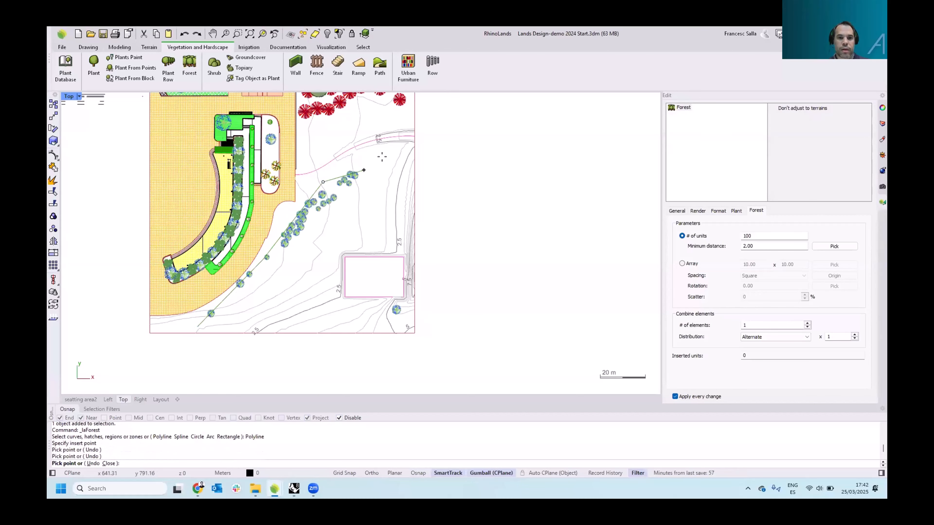
{"action": "left_click", "coordinate": [393, 156]}
{"action": "left_click", "coordinate": [406, 325]}
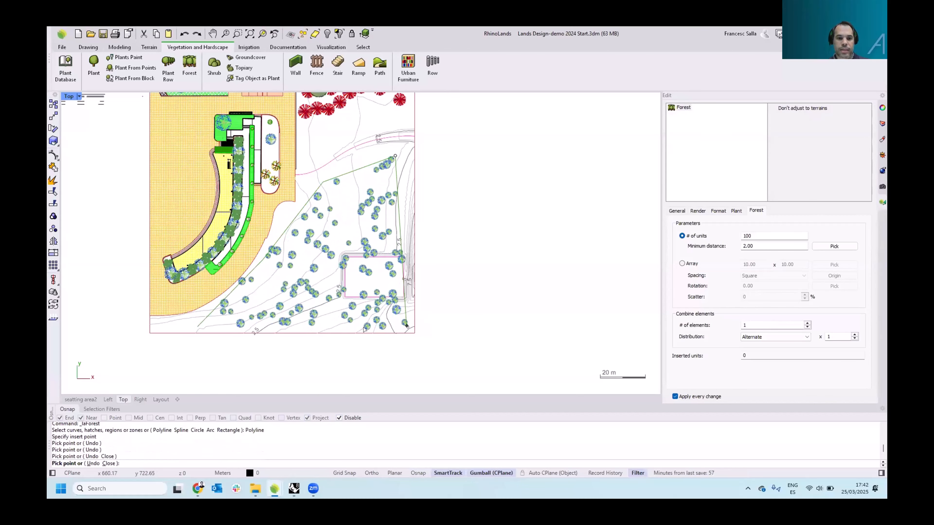
{"action": "left_click", "coordinate": [322, 327]}
{"action": "scroll", "coordinate": [280, 326], "scroll_direction": "up", "scroll_amount": 2}
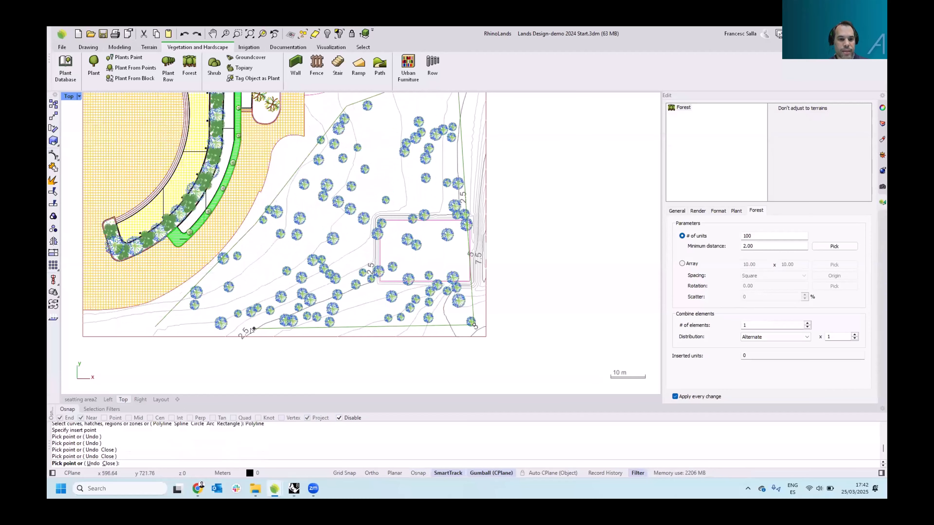
{"action": "left_click", "coordinate": [189, 328]}
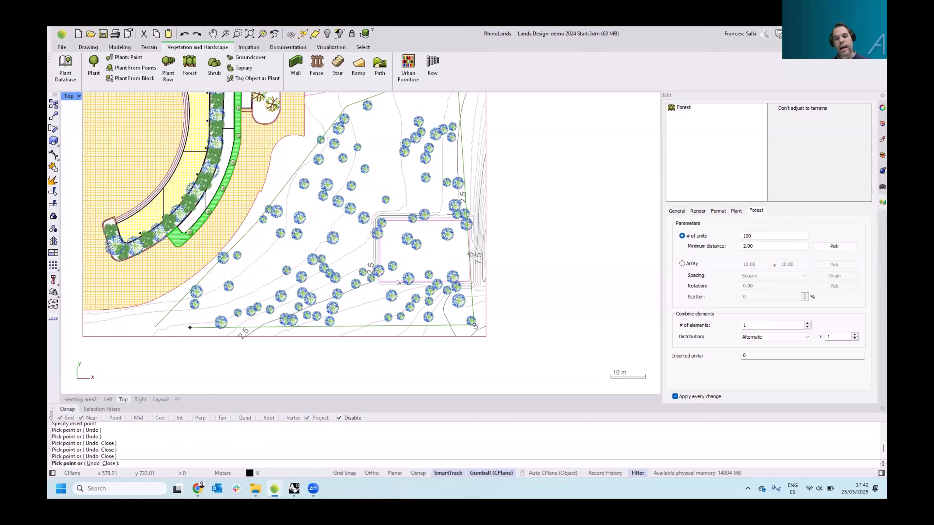
{"action": "key", "text": "Return"}
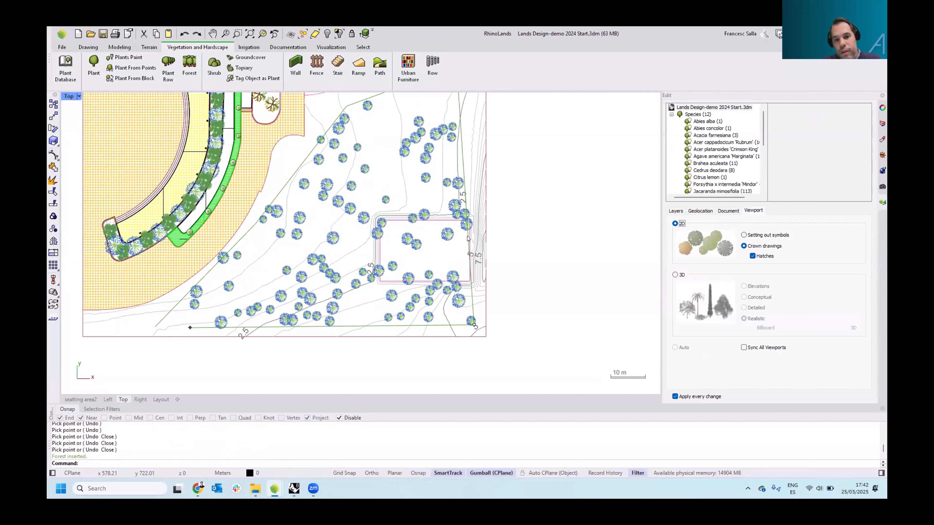
Switch to the perspective view and orbit around to inspect the inserted forest
{"action": "left_click", "coordinate": [81, 400]}
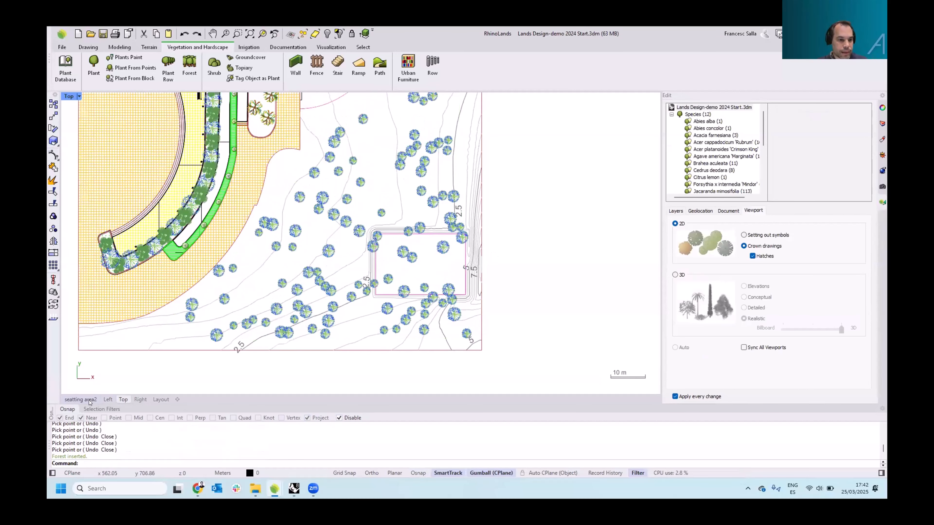
{"action": "right_click_drag", "start_coordinate": [437, 284], "coordinate": [416, 249]}
{"action": "scroll", "coordinate": [486, 227], "scroll_direction": "up", "scroll_amount": 4}
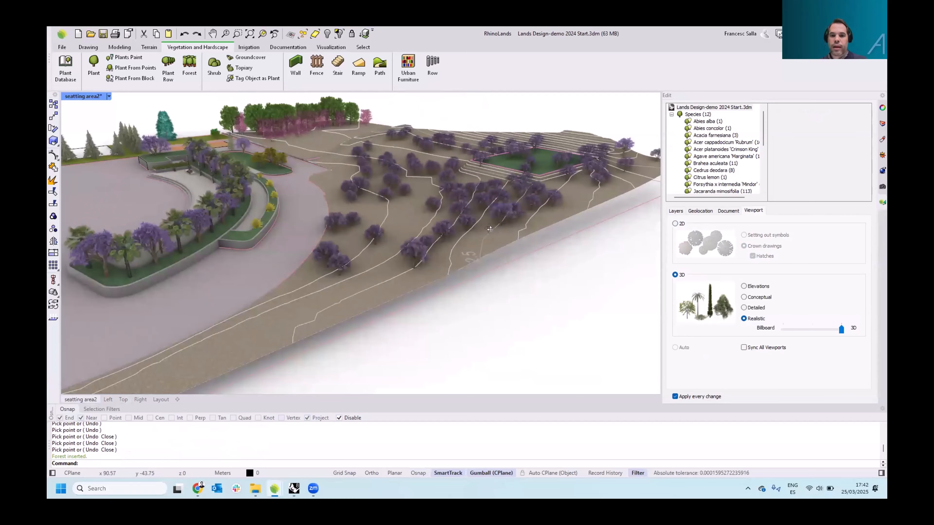
{"action": "right_click_drag", "start_coordinate": [487, 228], "coordinate": [498, 201]}
{"action": "scroll", "coordinate": [450, 227], "scroll_direction": "up", "scroll_amount": 3}
{"action": "scroll", "coordinate": [485, 210], "scroll_direction": "down", "scroll_amount": 5}
{"action": "scroll", "coordinate": [519, 192], "scroll_direction": "up", "scroll_amount": 5}
{"action": "scroll", "coordinate": [500, 204], "scroll_direction": "up", "scroll_amount": 3}
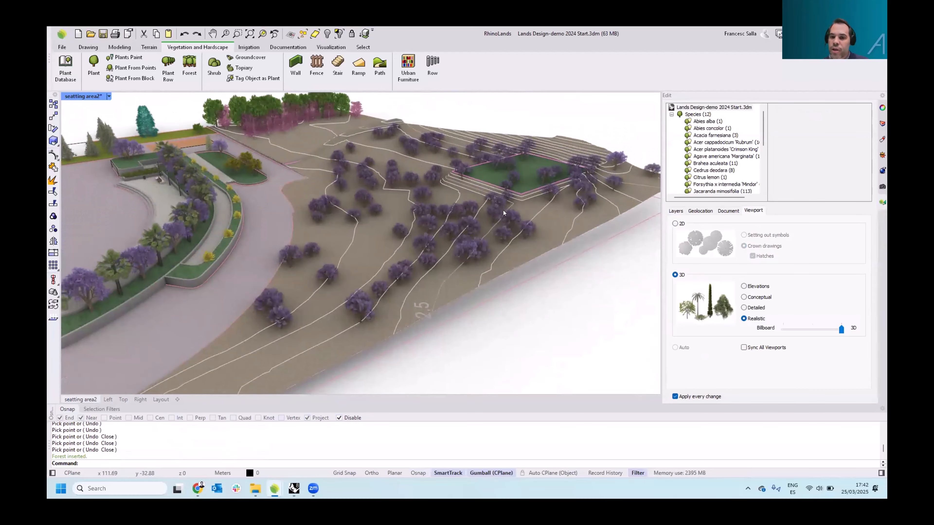
Select the forest, increase the plants' age, and set the number of combined elements to 2
{"action": "left_click", "coordinate": [496, 211]}
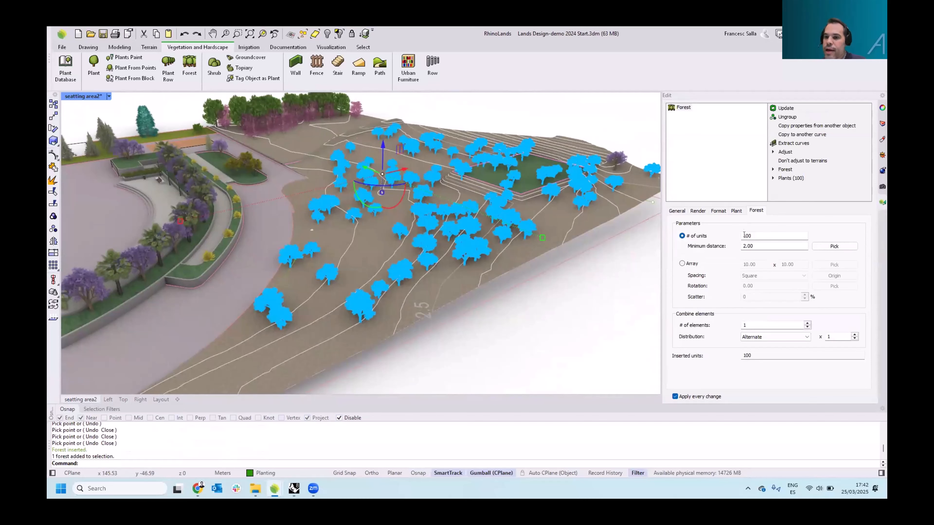
{"action": "double_click", "coordinate": [735, 236]}
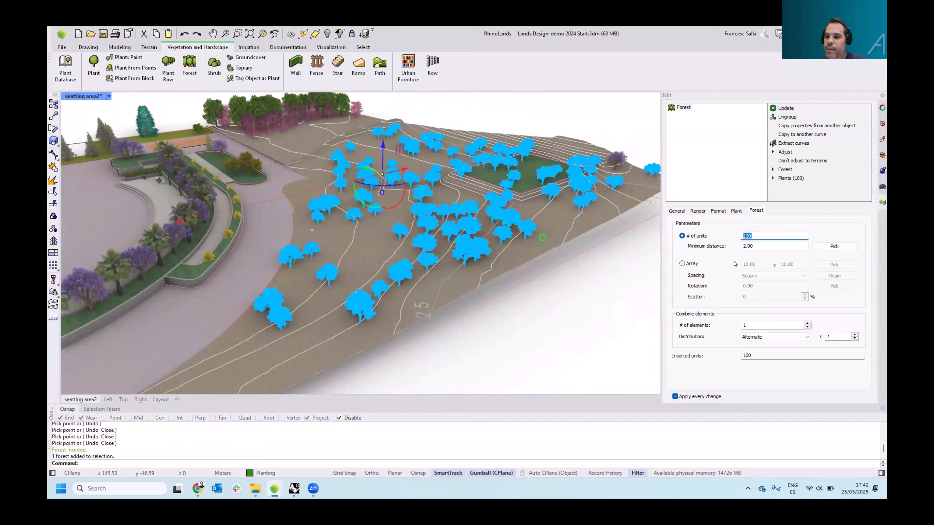
{"action": "left_click", "coordinate": [736, 211]}
{"action": "left_click_drag", "start_coordinate": [758, 288], "coordinate": [768, 288]}
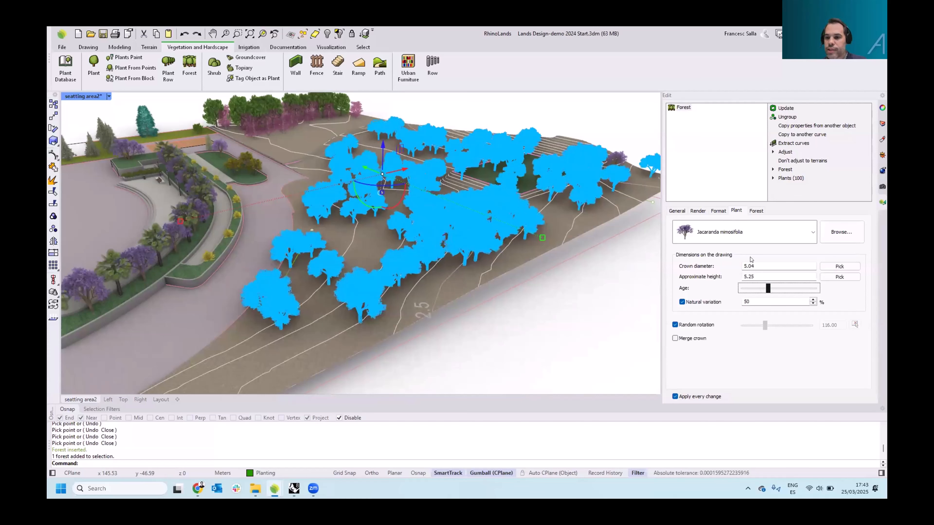
{"action": "left_click", "coordinate": [756, 211]}
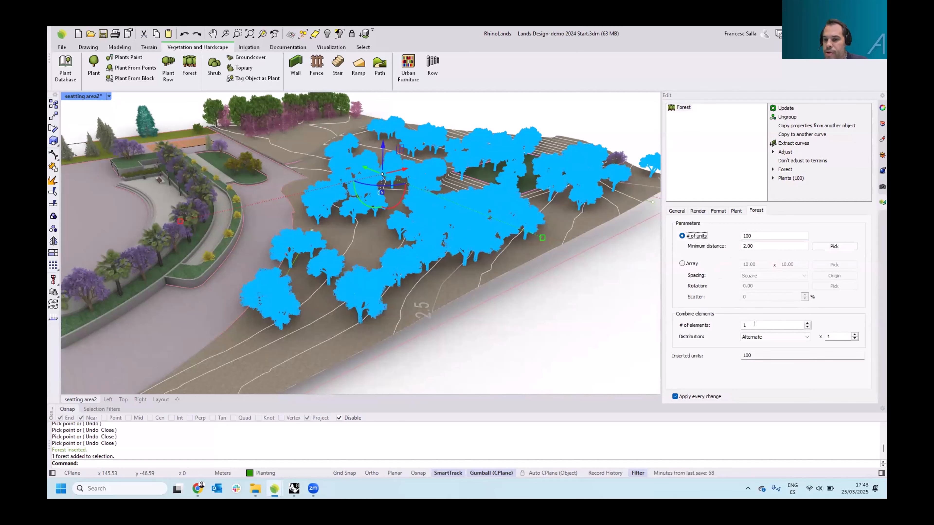
{"action": "left_click", "coordinate": [807, 323]}
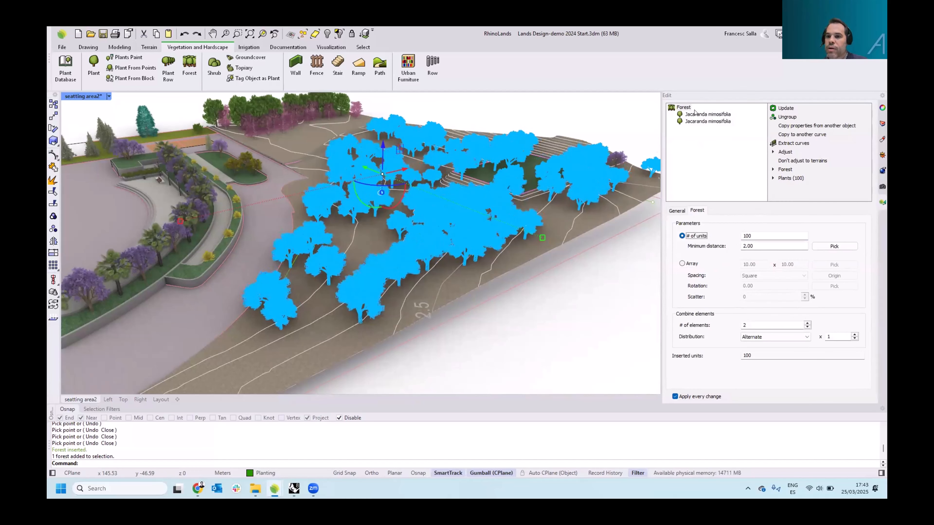
Change the forest's second species to Cedrus deodara
{"action": "left_click", "coordinate": [692, 115]}
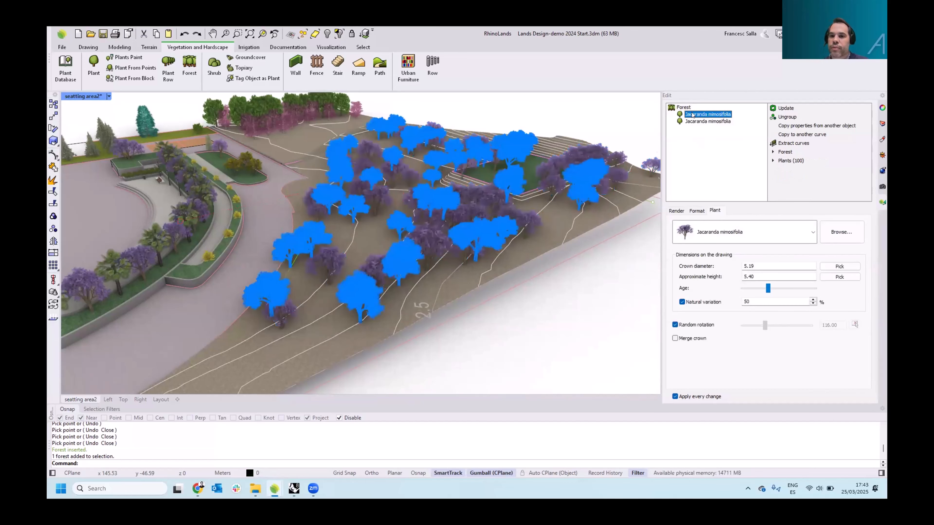
{"action": "left_click", "coordinate": [693, 122]}
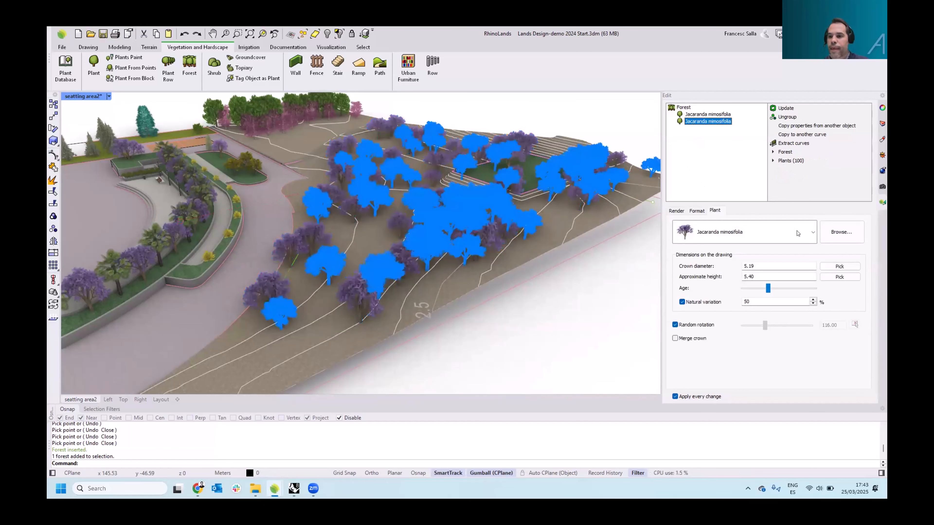
{"action": "left_click", "coordinate": [811, 234]}
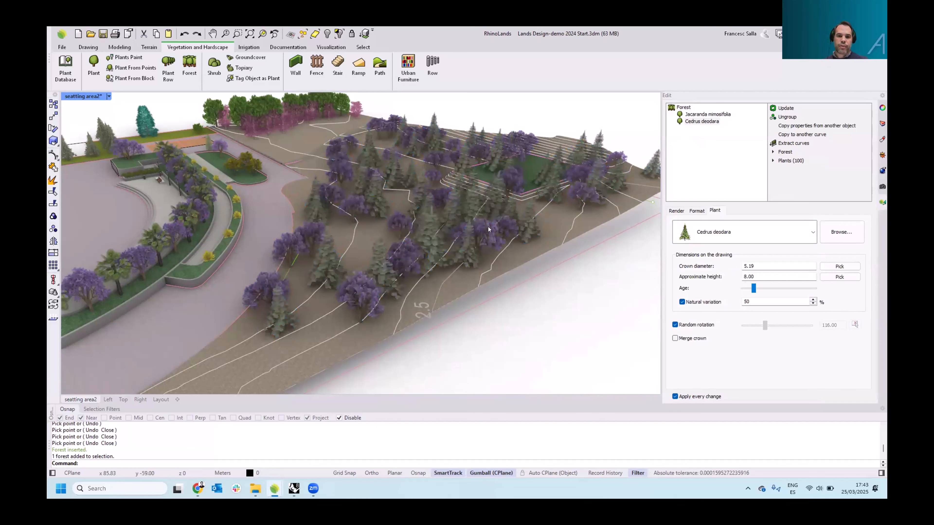
{"action": "key", "text": "Escape"}
Select the forest near the grassed platform and redistribute its trees
{"action": "right_click_drag", "start_coordinate": [512, 223], "coordinate": [405, 240]}
{"action": "scroll", "coordinate": [464, 234], "scroll_direction": "down", "scroll_amount": 2}
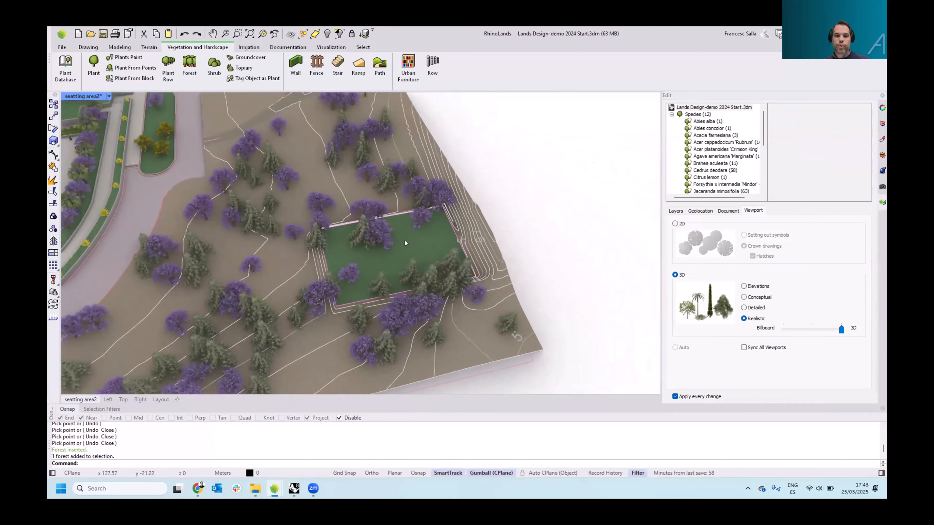
{"action": "scroll", "coordinate": [405, 240], "scroll_direction": "up", "scroll_amount": 2}
{"action": "right_click_drag", "start_coordinate": [449, 278], "coordinate": [397, 209]}
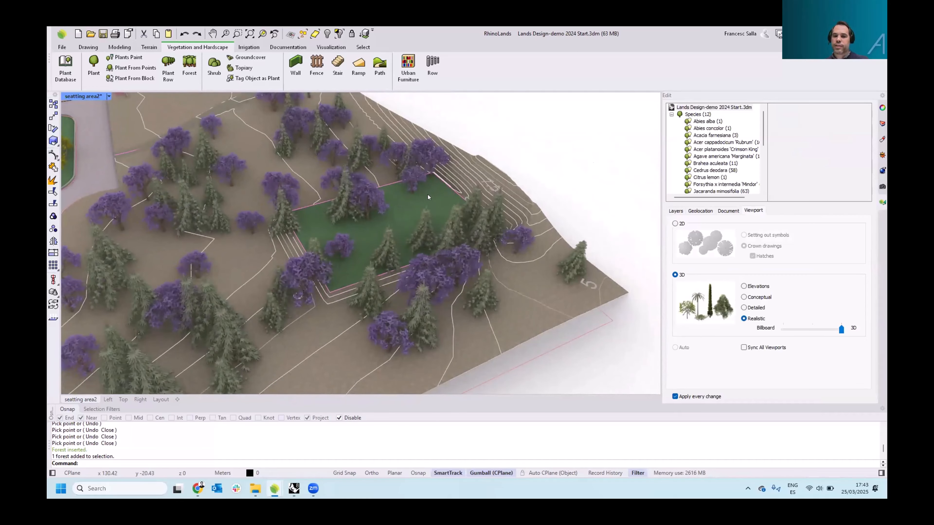
{"action": "left_click", "coordinate": [458, 179]}
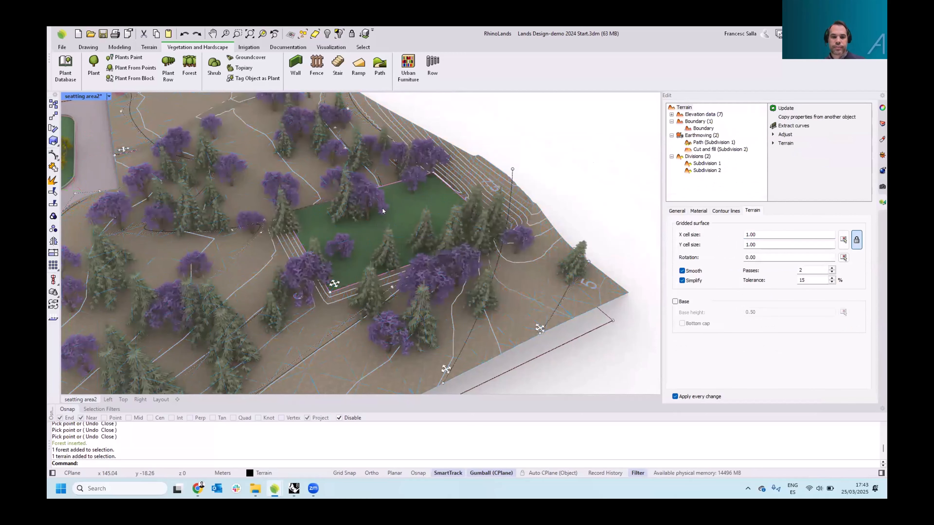
{"action": "left_click", "coordinate": [407, 204]}
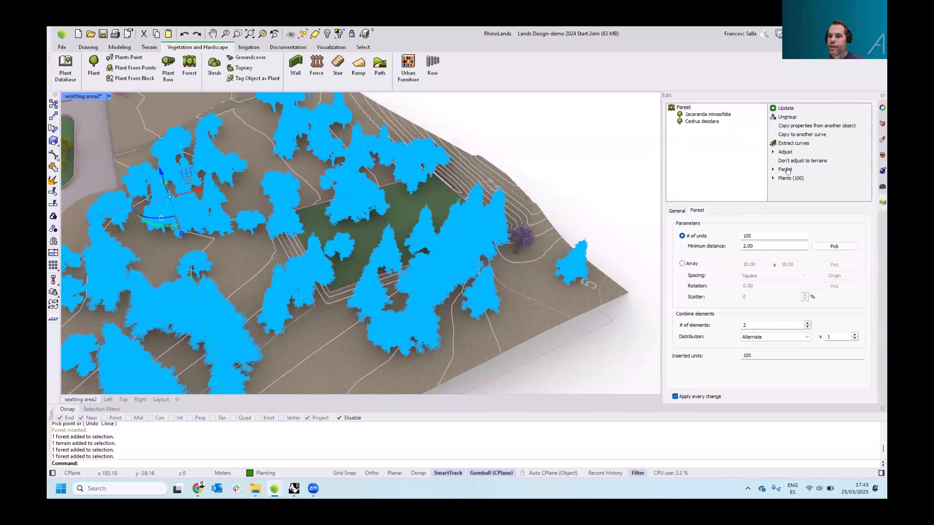
{"action": "left_click", "coordinate": [785, 170]}
{"action": "left_click", "coordinate": [799, 178]}
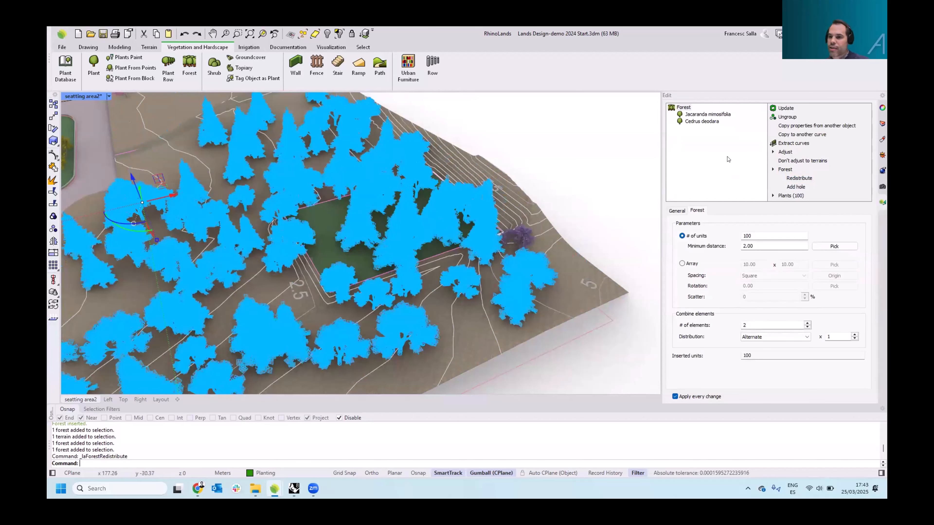
Add a hole to the selected forest using the grassed platform's boundary curve
{"action": "left_click", "coordinate": [794, 187]}
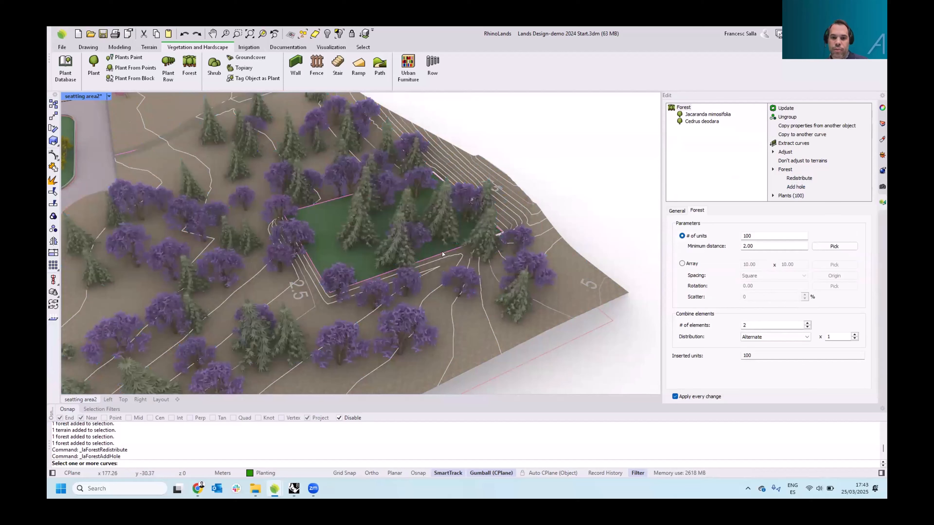
{"action": "left_click", "coordinate": [443, 254]}
{"action": "key", "text": "Return"}
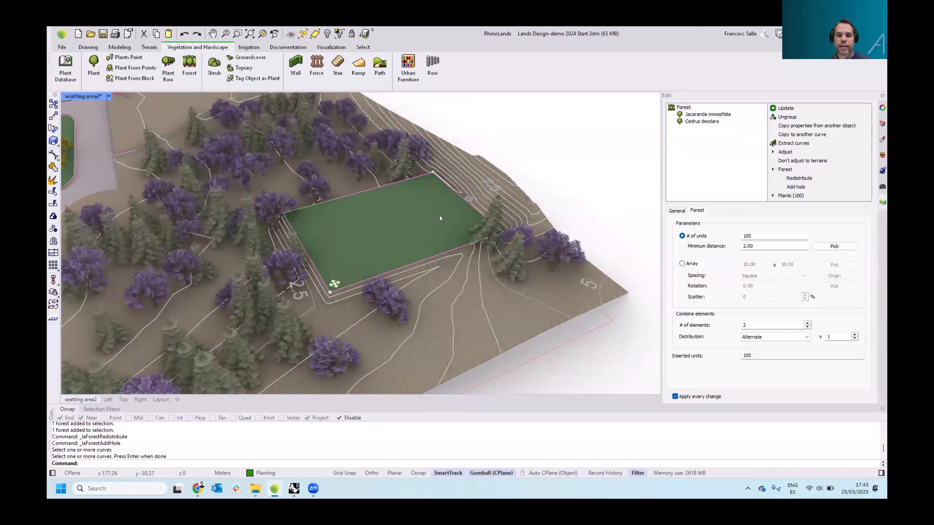
{"action": "key", "text": "Escape"}
Start a groundcover and choose Aptenia cordifolia from the plant database
{"action": "scroll", "coordinate": [418, 214], "scroll_direction": "down", "scroll_amount": 5}
{"action": "right_click_drag", "start_coordinate": [419, 214], "coordinate": [386, 248]}
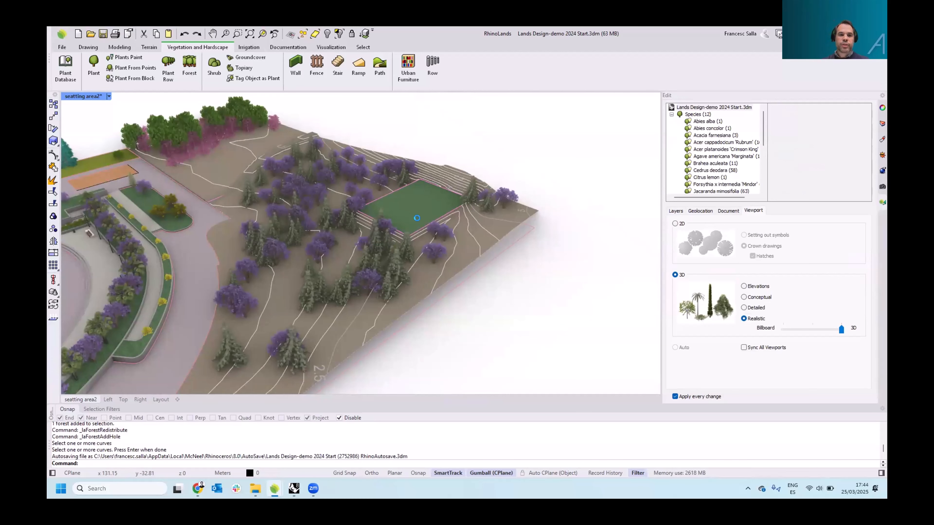
{"action": "scroll", "coordinate": [419, 222], "scroll_direction": "down", "scroll_amount": 2}
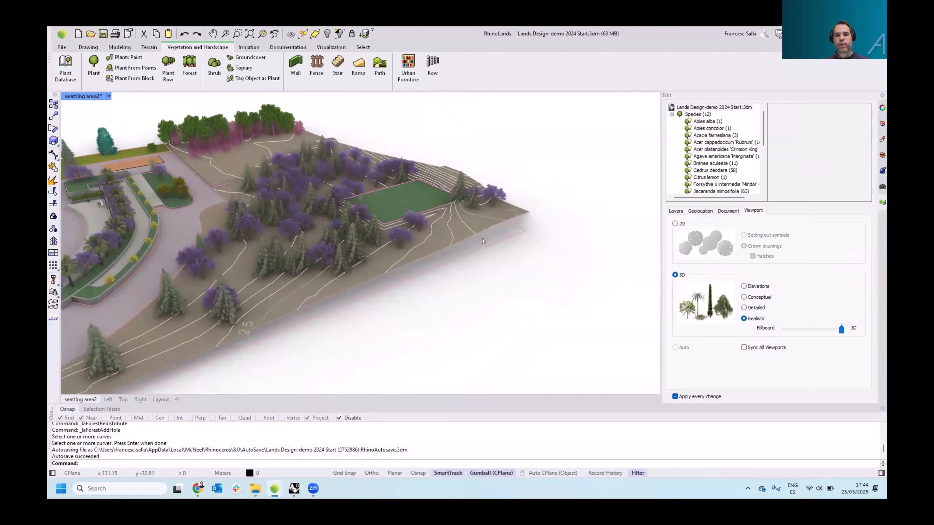
{"action": "scroll", "coordinate": [173, 111], "scroll_direction": "up", "scroll_amount": 2}
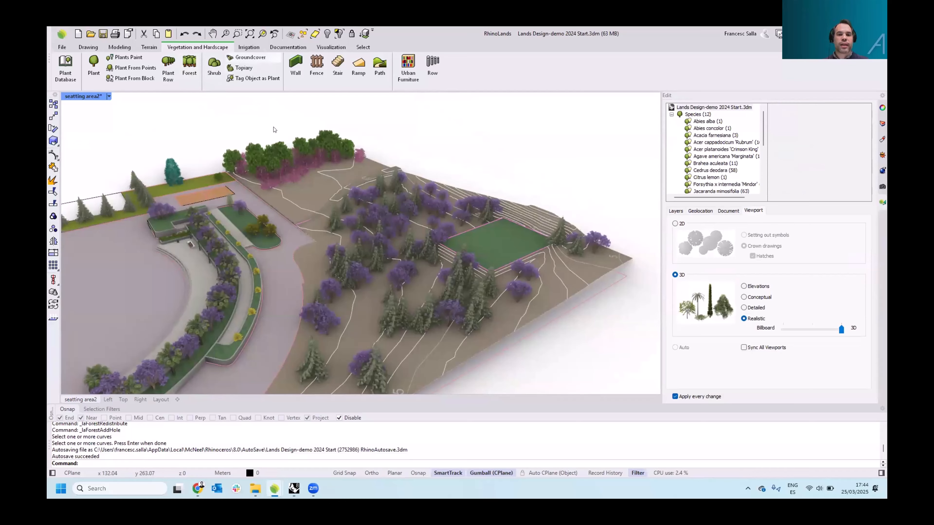
{"action": "scroll", "coordinate": [350, 254], "scroll_direction": "up", "scroll_amount": 5}
{"action": "scroll", "coordinate": [336, 268], "scroll_direction": "down", "scroll_amount": 3}
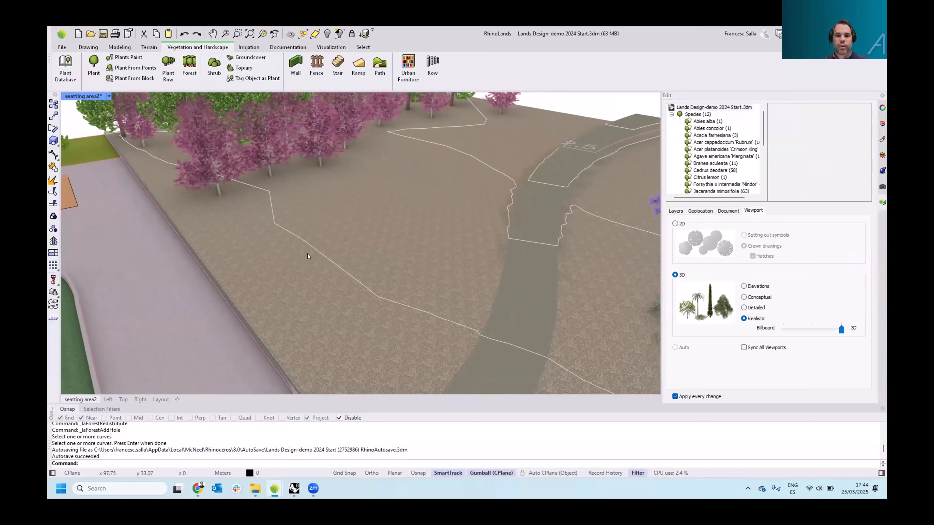
{"action": "left_click", "coordinate": [240, 58]}
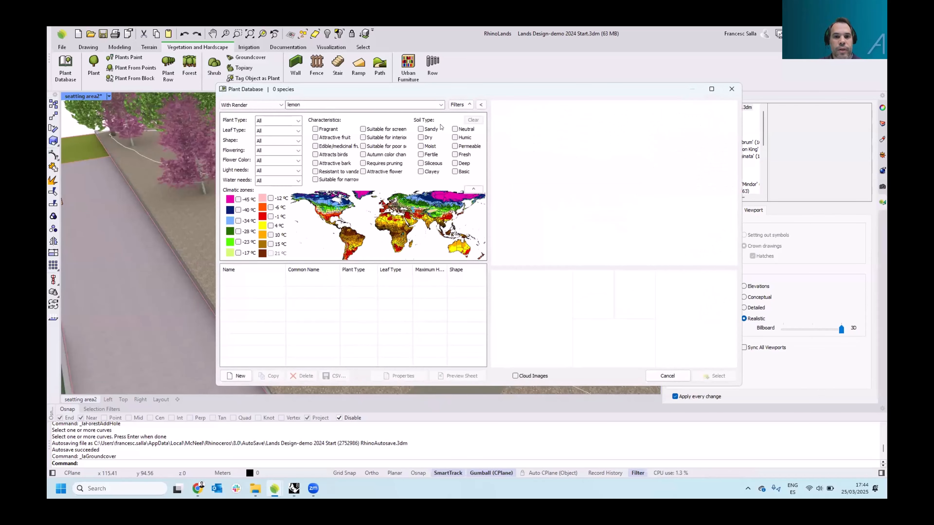
{"action": "left_click_drag", "start_coordinate": [319, 105], "coordinate": [286, 107]}
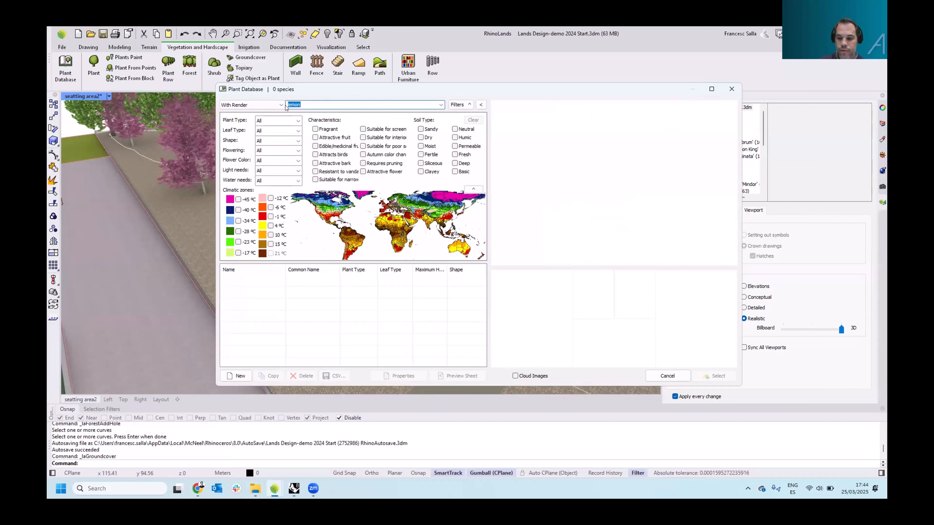
{"action": "key", "text": "BackSpace"}
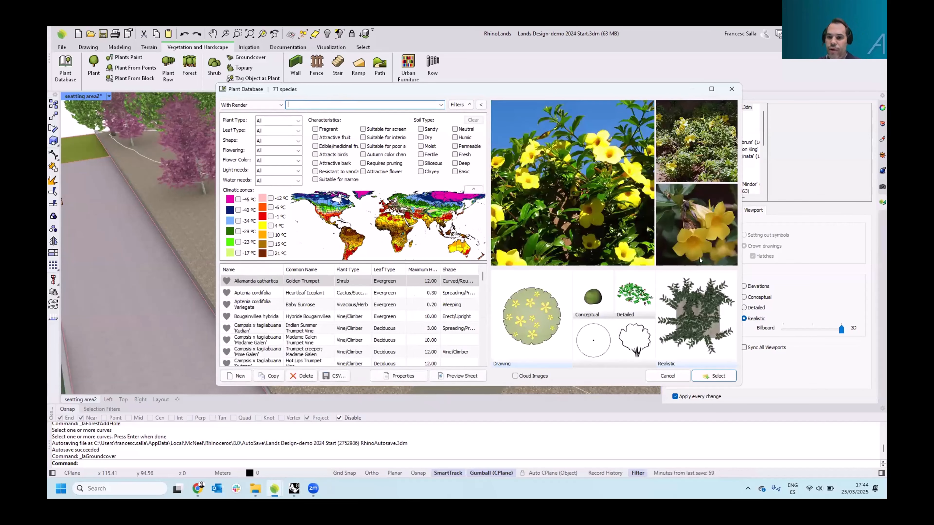
{"action": "left_click", "coordinate": [265, 293]}
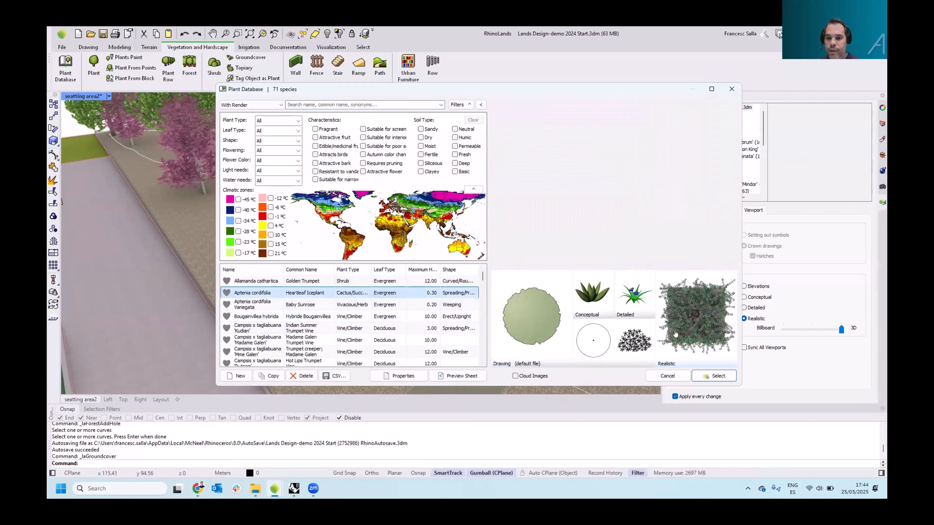
{"action": "left_click", "coordinate": [664, 373]}
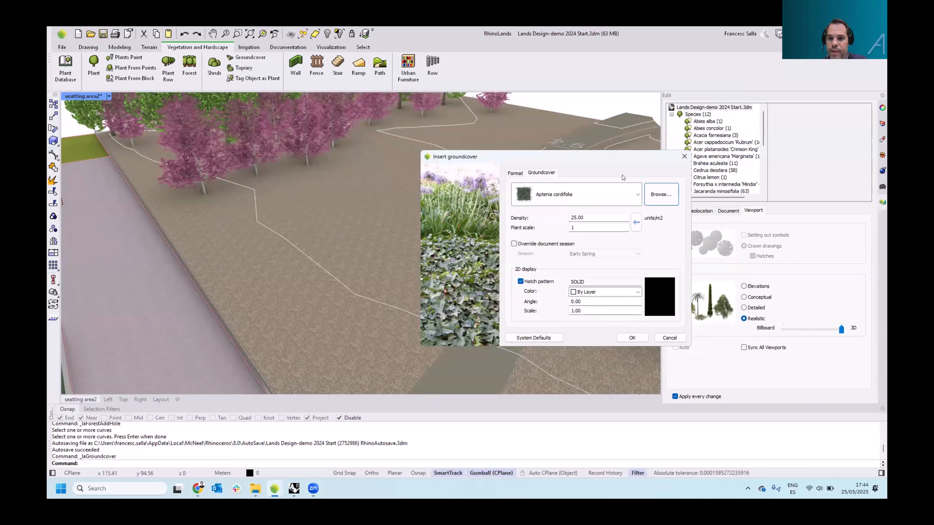
Accept the groundcover settings and draw its rectangular boundary on the terrain beside the path
{"action": "left_click_drag", "start_coordinate": [614, 157], "coordinate": [594, 127]}
{"action": "left_click", "coordinate": [612, 307]}
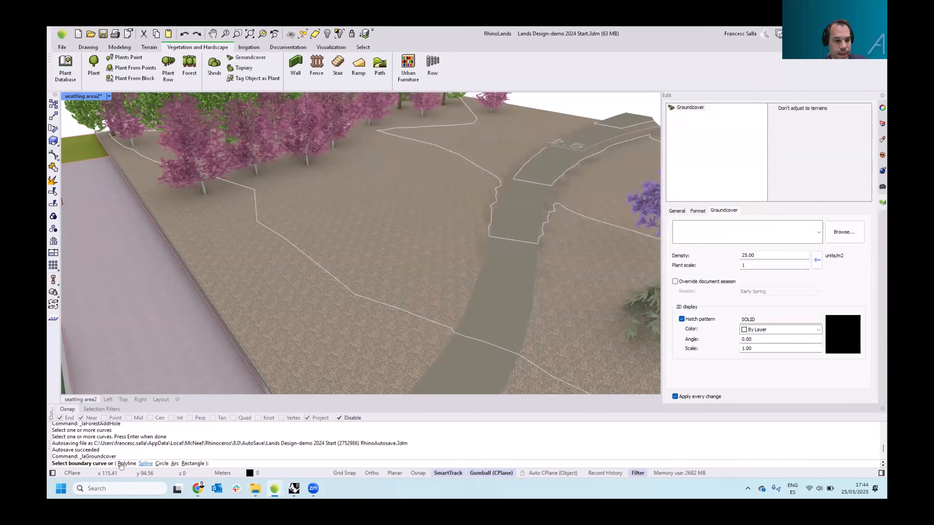
{"action": "left_click", "coordinate": [189, 464]}
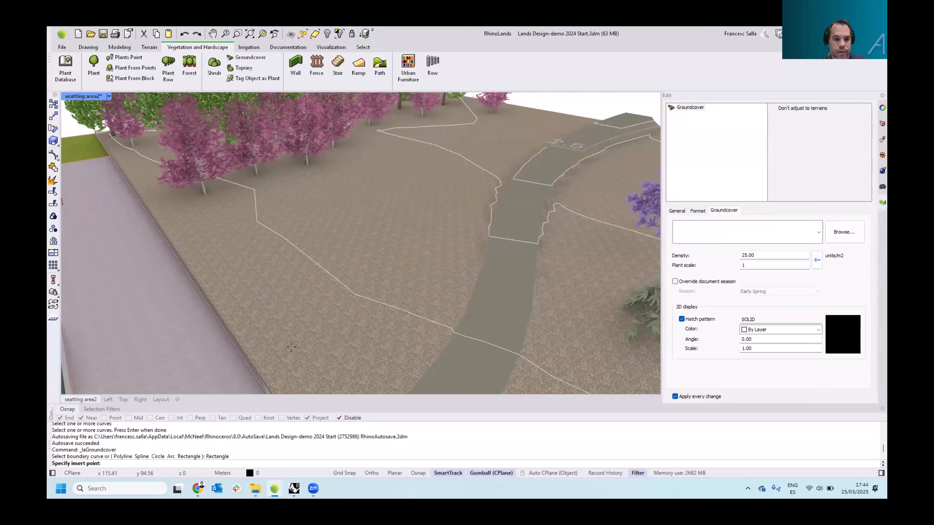
{"action": "left_click", "coordinate": [380, 224]}
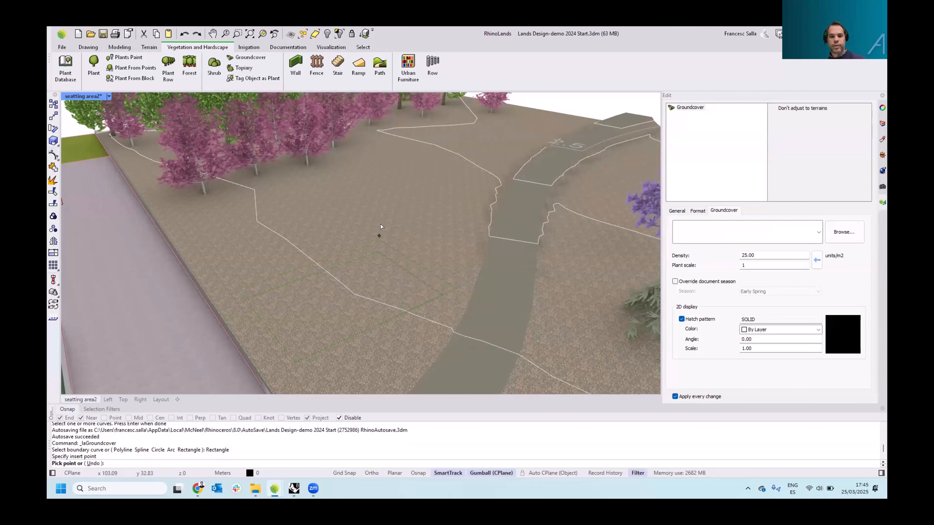
{"action": "left_click", "coordinate": [381, 226]}
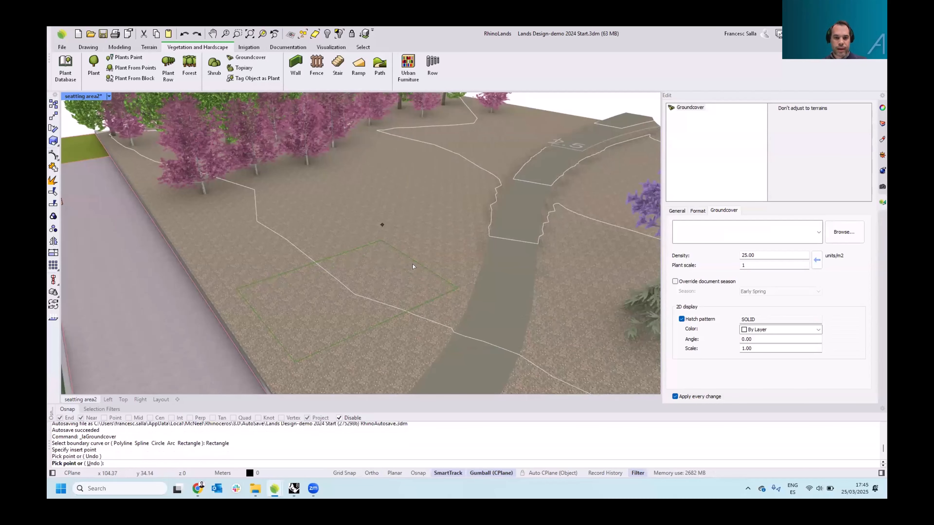
{"action": "left_click", "coordinate": [385, 245]}
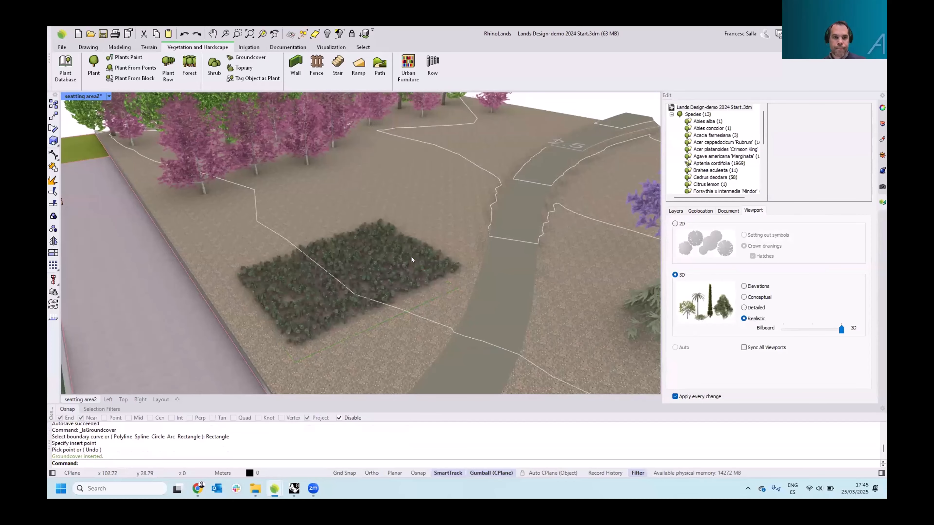
Select the new groundcover and set its plant scale to 0.57 and its density to 50 units/m2
{"action": "right_click_drag", "start_coordinate": [411, 258], "coordinate": [384, 259]}
{"action": "left_click", "coordinate": [397, 248]}
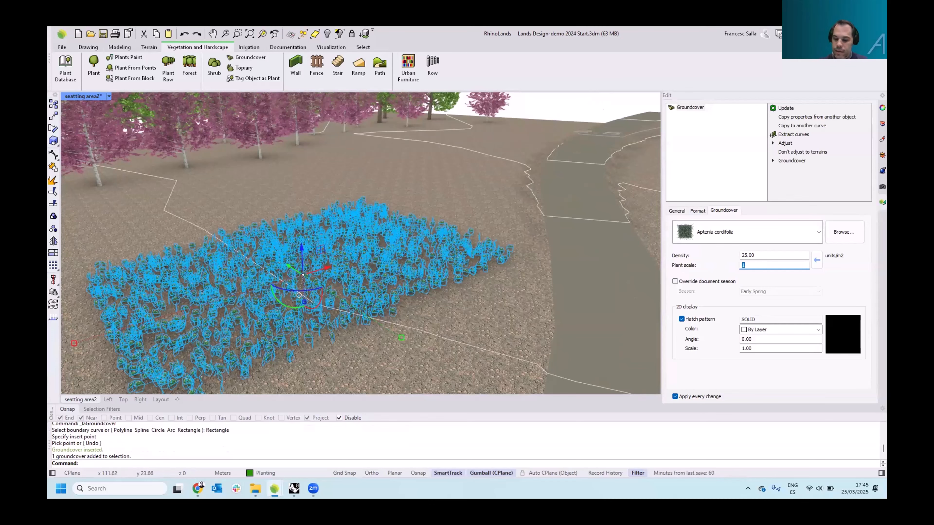
{"action": "type", "text": "7"}
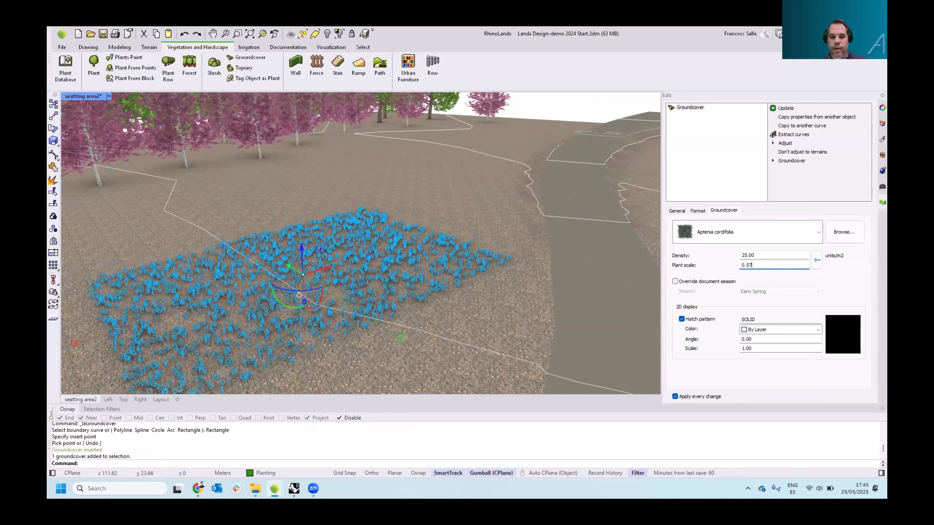
{"action": "key", "text": "shift+Tab"}
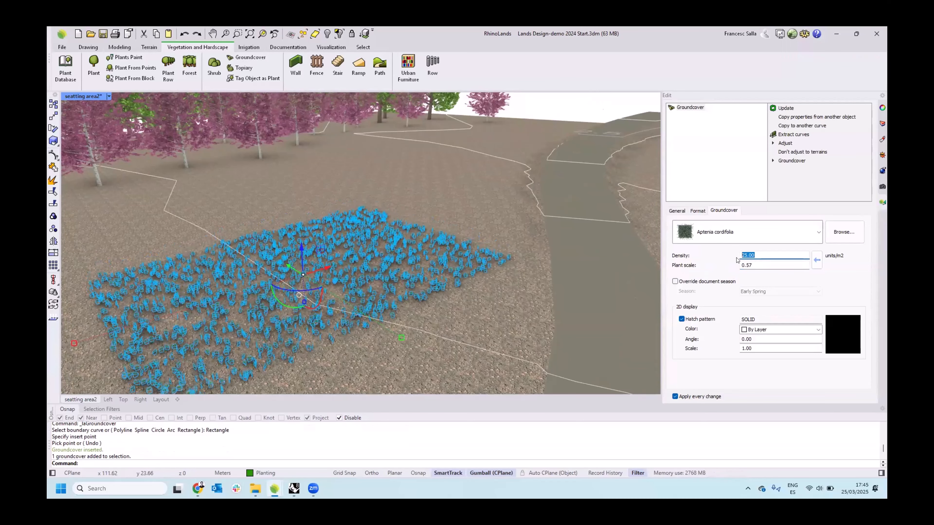
{"action": "type", "text": "50"}
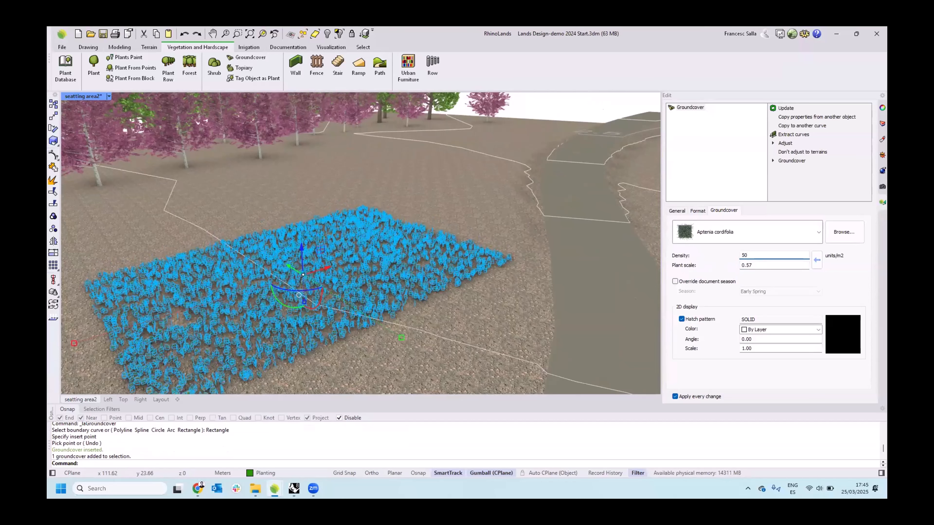
{"action": "left_click", "coordinate": [455, 188]}
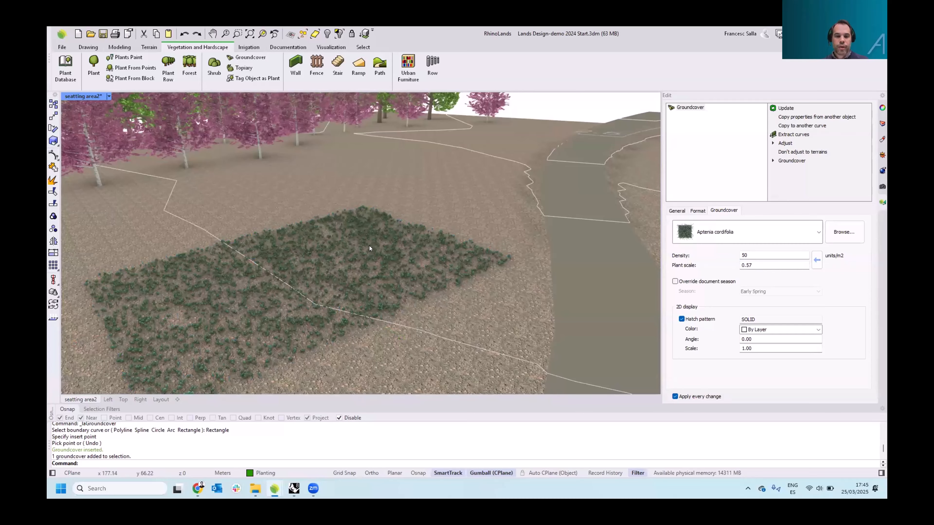
Insert a plant list in the top view below the existing terrain list
{"action": "right_click_drag", "start_coordinate": [369, 249], "coordinate": [417, 220]}
{"action": "scroll", "coordinate": [369, 262], "scroll_direction": "down", "scroll_amount": 10}
{"action": "scroll", "coordinate": [380, 224], "scroll_direction": "down", "scroll_amount": 4}
{"action": "scroll", "coordinate": [421, 209], "scroll_direction": "down", "scroll_amount": 4}
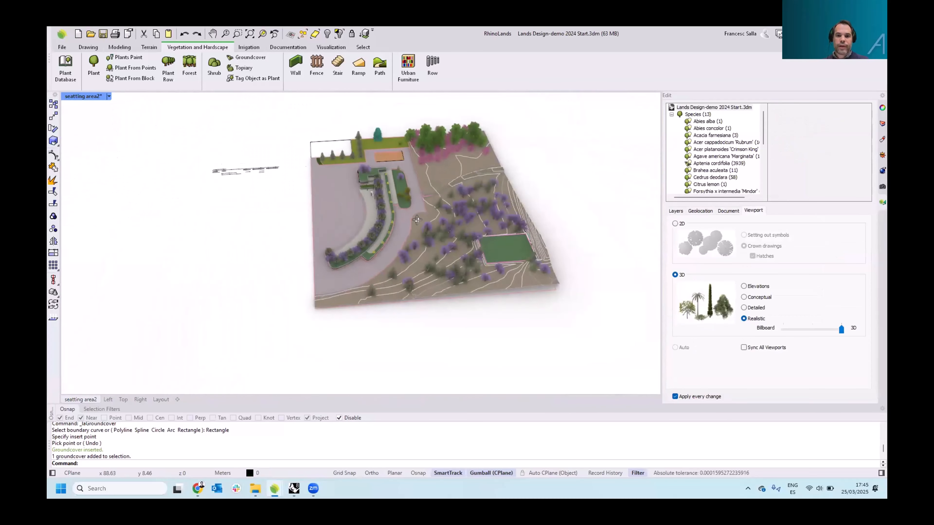
{"action": "right_click_drag", "start_coordinate": [450, 189], "coordinate": [481, 298]}
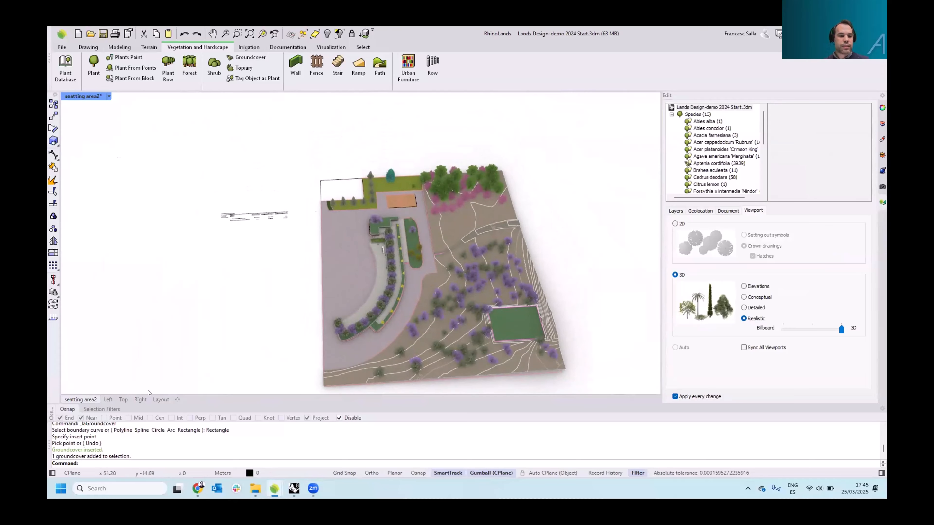
{"action": "left_click", "coordinate": [123, 400]}
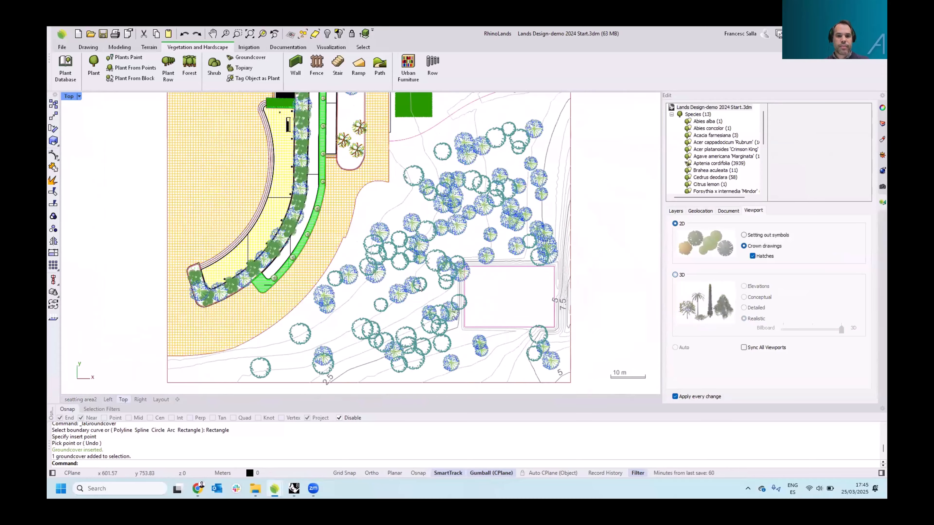
{"action": "scroll", "coordinate": [420, 288], "scroll_direction": "down", "scroll_amount": 8}
{"action": "right_click_drag", "start_coordinate": [292, 176], "coordinate": [322, 207]}
{"action": "scroll", "coordinate": [322, 207], "scroll_direction": "up", "scroll_amount": 6}
{"action": "right_click_drag", "start_coordinate": [322, 207], "coordinate": [412, 234]}
{"action": "scroll", "coordinate": [413, 234], "scroll_direction": "up", "scroll_amount": 4}
{"action": "right_click_drag", "start_coordinate": [371, 186], "coordinate": [362, 180]}
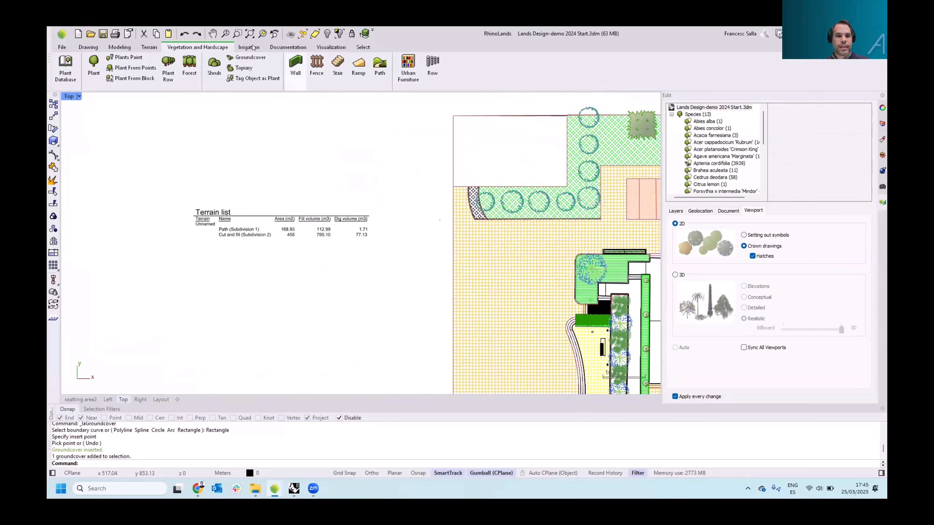
{"action": "left_click", "coordinate": [281, 47]}
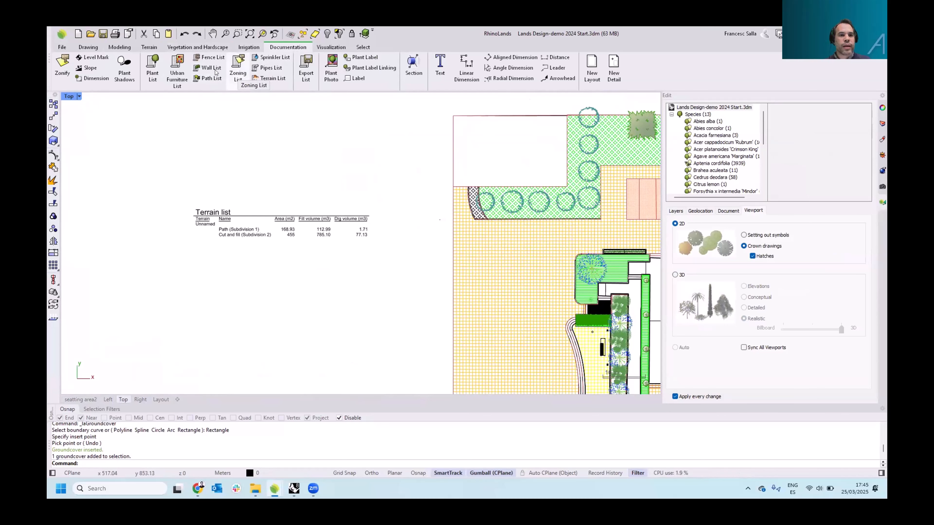
{"action": "left_click", "coordinate": [152, 70]}
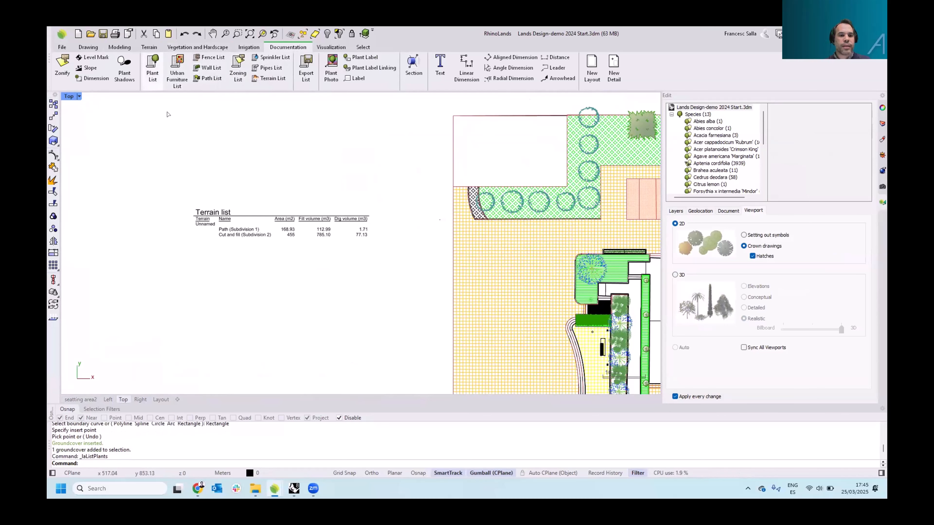
{"action": "left_click", "coordinate": [206, 282]}
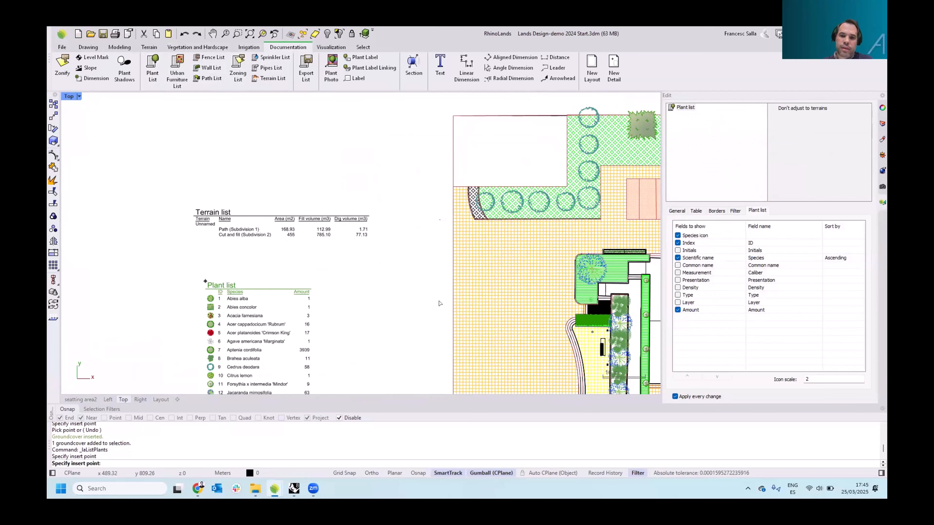
Select the plant list and filter it by region, adding a boundary curve to limit the listed plants
{"action": "right_click_drag", "start_coordinate": [389, 343], "coordinate": [348, 251]}
{"action": "scroll", "coordinate": [353, 251], "scroll_direction": "down", "scroll_amount": 2}
{"action": "scroll", "coordinate": [348, 251], "scroll_direction": "up", "scroll_amount": 2}
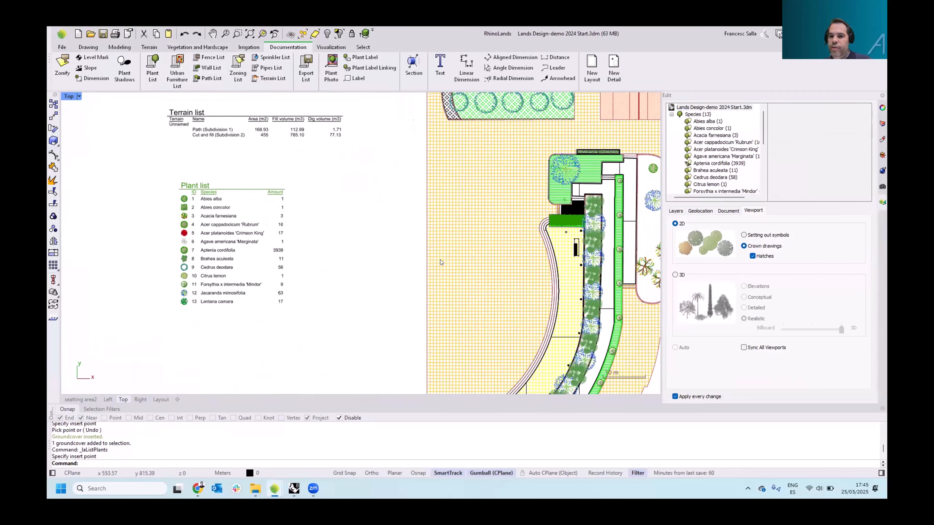
{"action": "right_click_drag", "start_coordinate": [442, 263], "coordinate": [336, 242]}
{"action": "scroll", "coordinate": [196, 229], "scroll_direction": "down", "scroll_amount": 2}
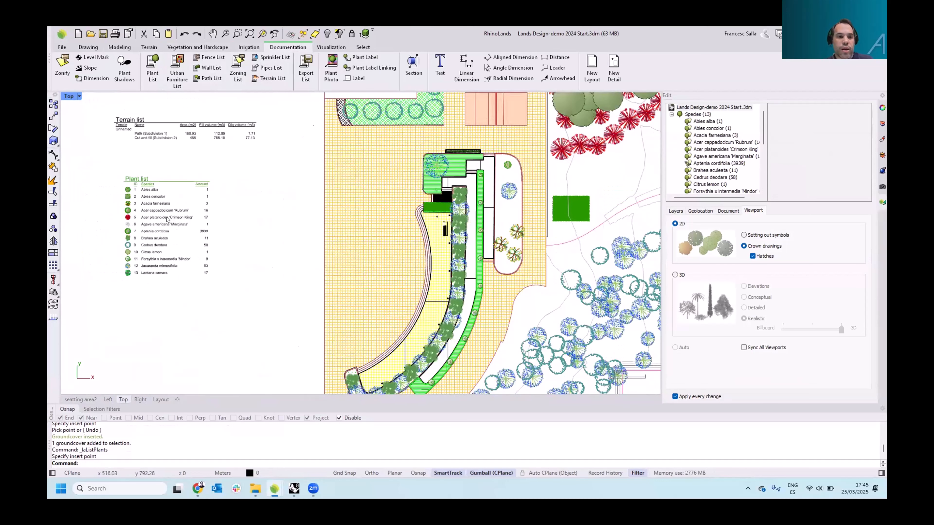
{"action": "left_click", "coordinate": [168, 220]}
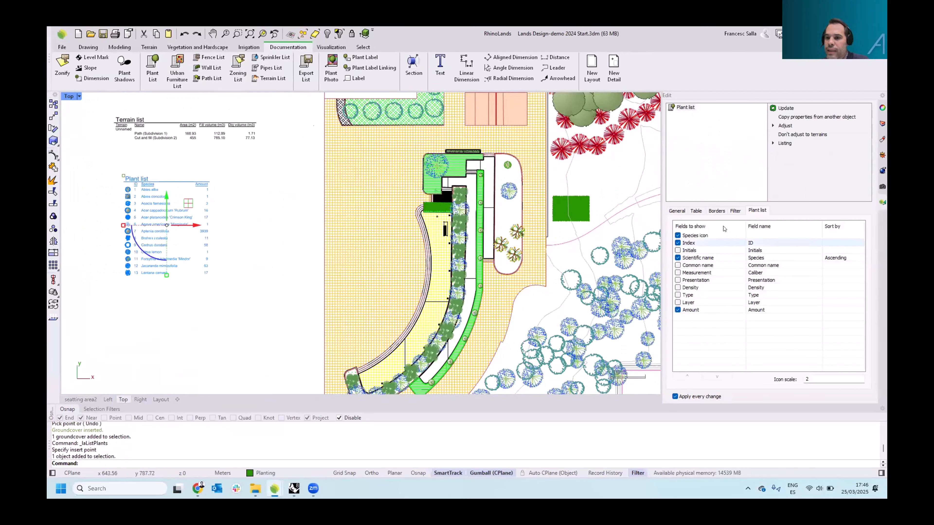
{"action": "left_click", "coordinate": [736, 211]}
{"action": "scroll", "coordinate": [579, 235], "scroll_direction": "down", "scroll_amount": 6}
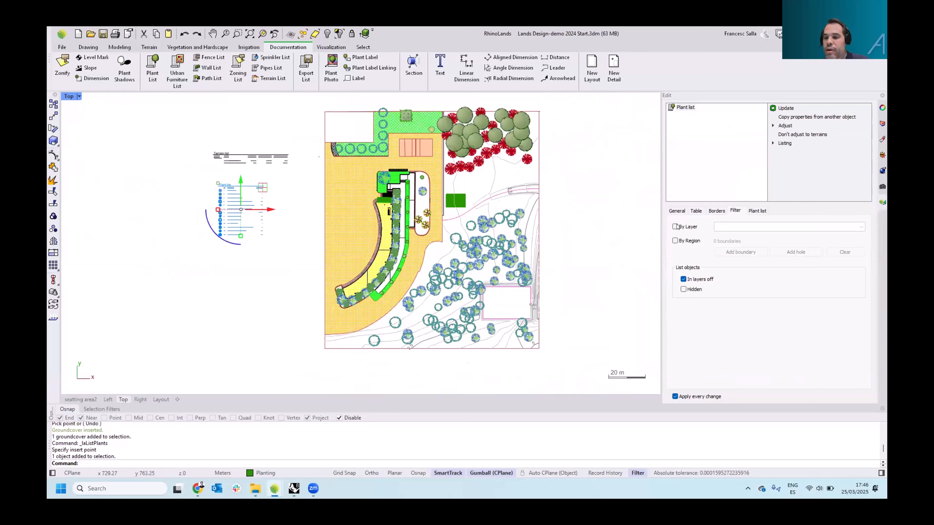
{"action": "left_click", "coordinate": [675, 242]}
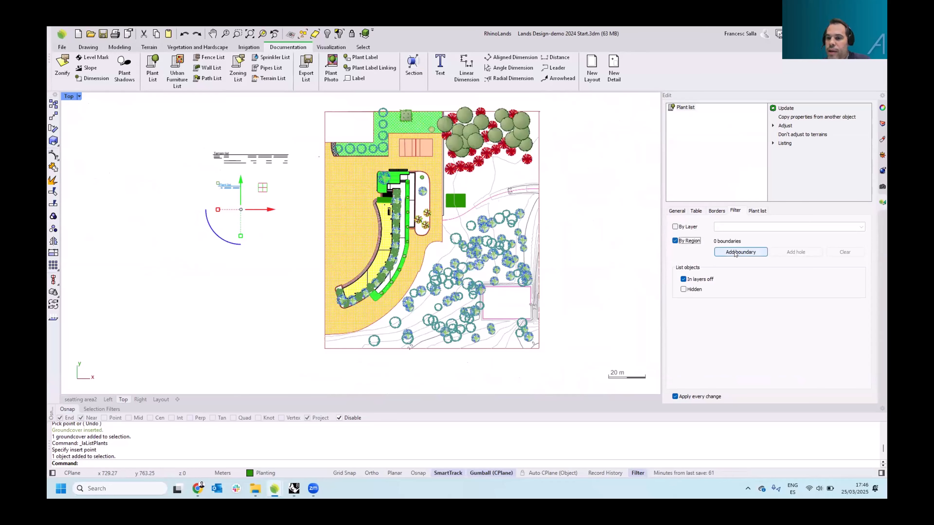
{"action": "left_click", "coordinate": [735, 253]}
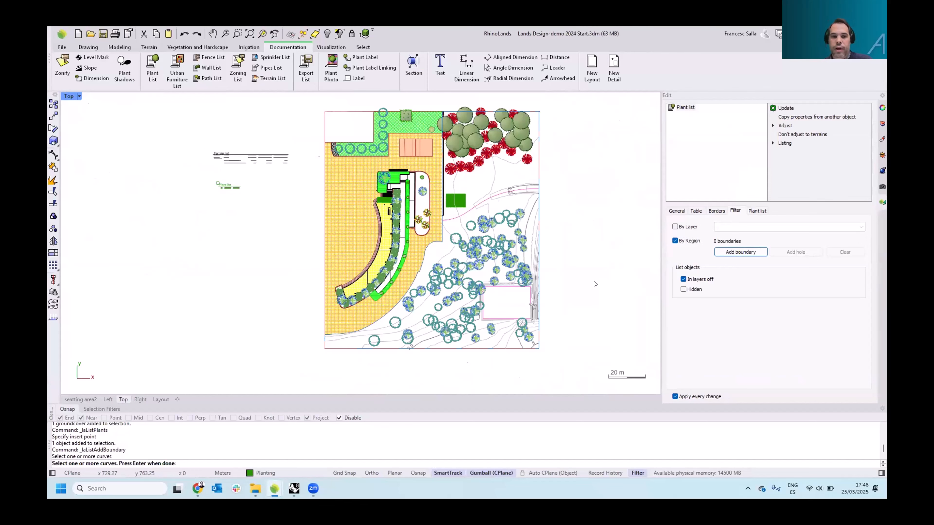
{"action": "key", "text": "Return"}
{"action": "scroll", "coordinate": [239, 184], "scroll_direction": "up", "scroll_amount": 5}
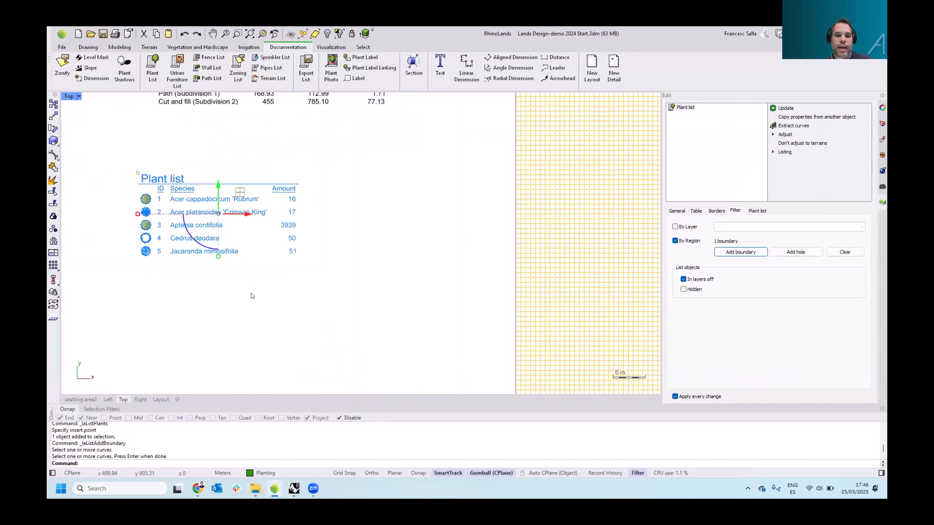
Examine the filtered plant list next to the terrain list and the site plan in the top view
{"action": "left_click", "coordinate": [251, 294]}
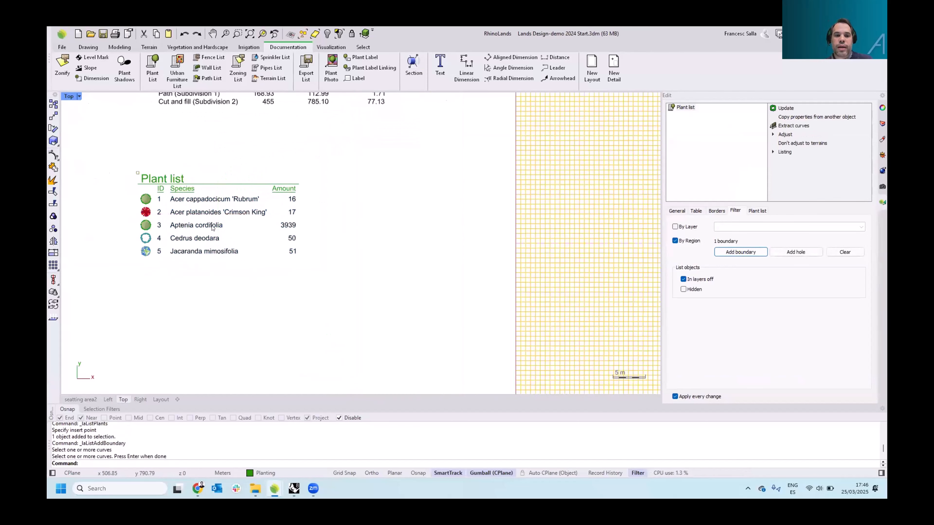
{"action": "scroll", "coordinate": [212, 228], "scroll_direction": "down", "scroll_amount": 1}
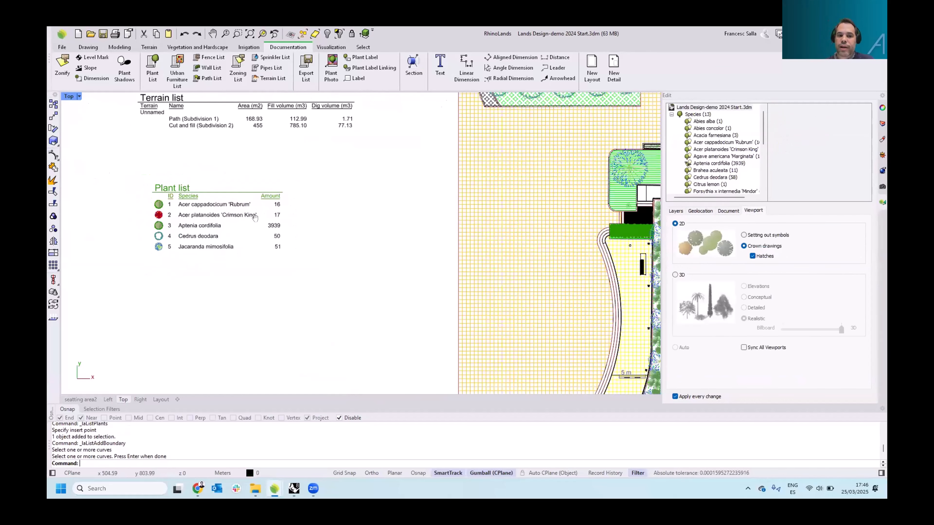
{"action": "right_click_drag", "start_coordinate": [255, 217], "coordinate": [275, 222]}
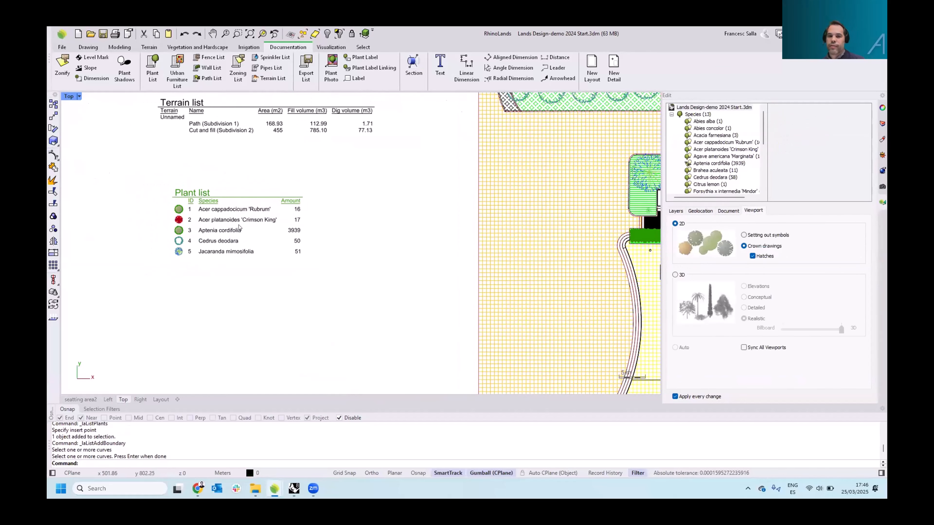
{"action": "right_click_drag", "start_coordinate": [329, 242], "coordinate": [253, 241]}
{"action": "scroll", "coordinate": [253, 242], "scroll_direction": "down", "scroll_amount": 2}
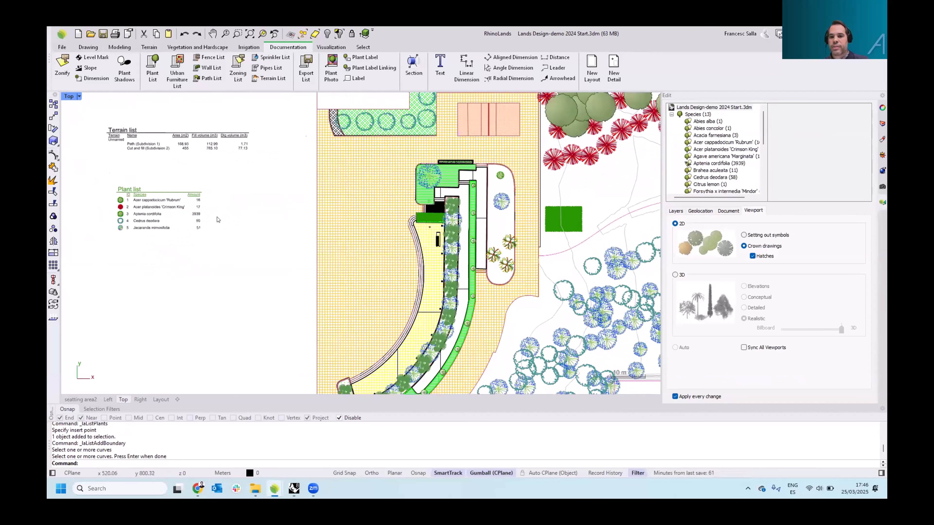
{"action": "right_click_drag", "start_coordinate": [219, 239], "coordinate": [219, 262]}
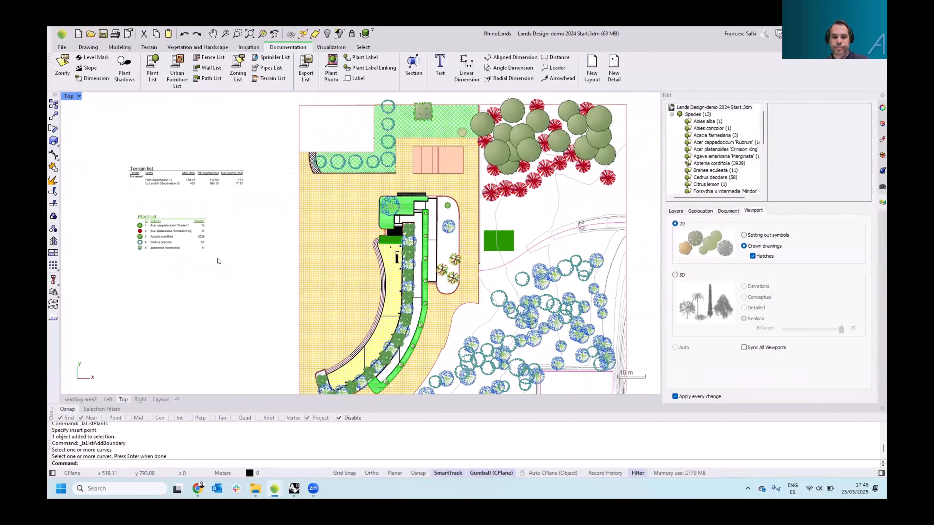
Select the plant list and expand its listing options in the edit panel
{"action": "left_click", "coordinate": [155, 235]}
{"action": "left_click", "coordinate": [155, 234]}
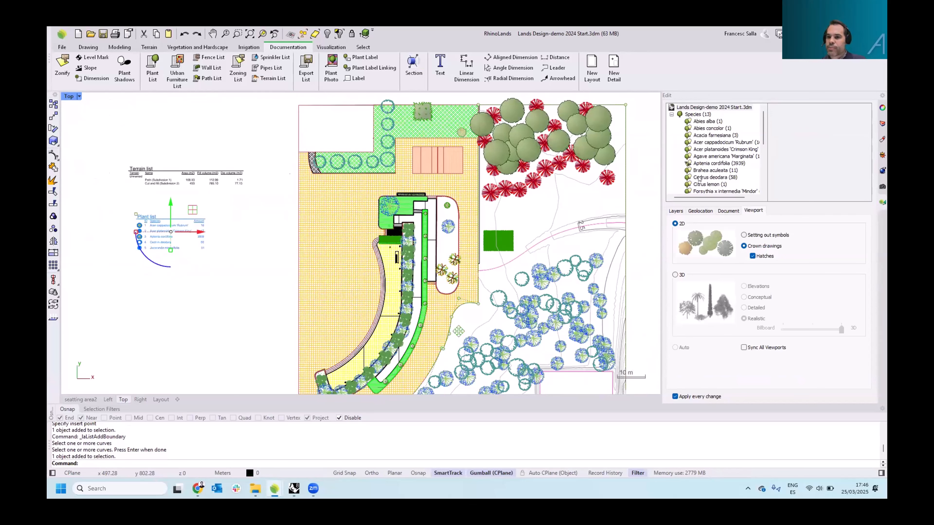
{"action": "right_click_drag", "start_coordinate": [208, 236], "coordinate": [224, 240]}
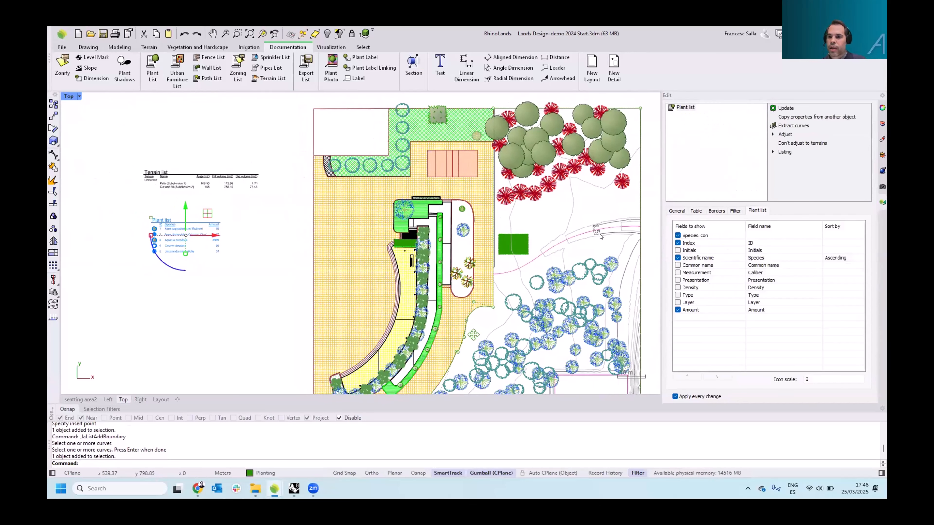
{"action": "left_click", "coordinate": [784, 152]}
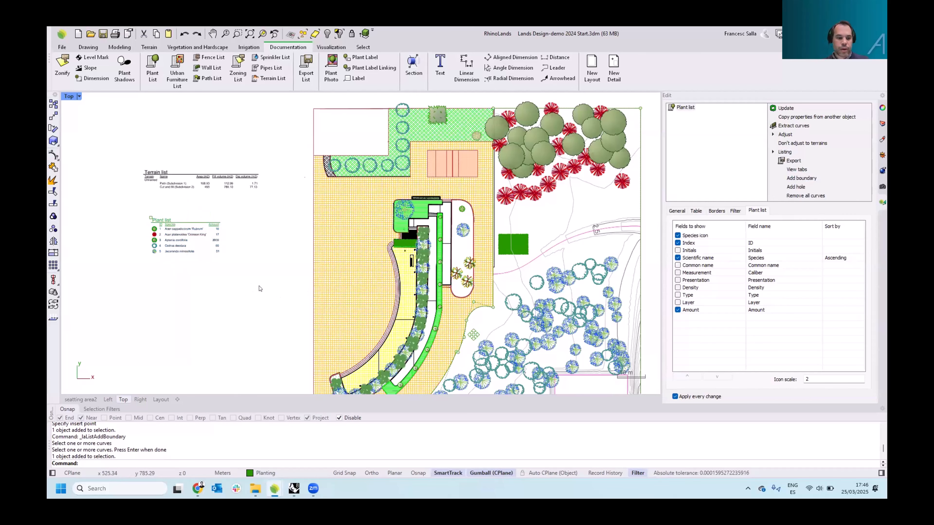
{"action": "left_click", "coordinate": [251, 284]}
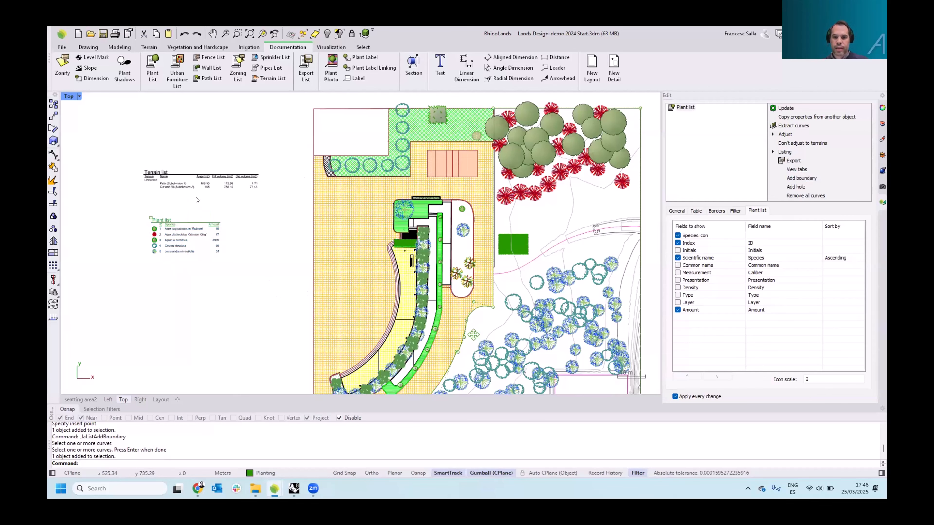
In the seating area perspective, start a row and pick the Kanya 100 light from the urban furniture Lighting blocks
{"action": "scroll", "coordinate": [136, 171], "scroll_direction": "down", "scroll_amount": 2}
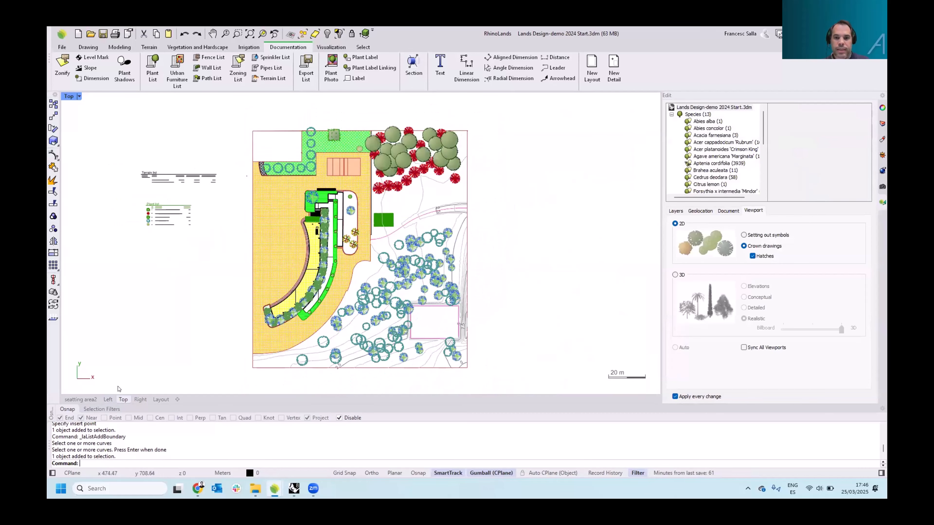
{"action": "left_click", "coordinate": [88, 399]}
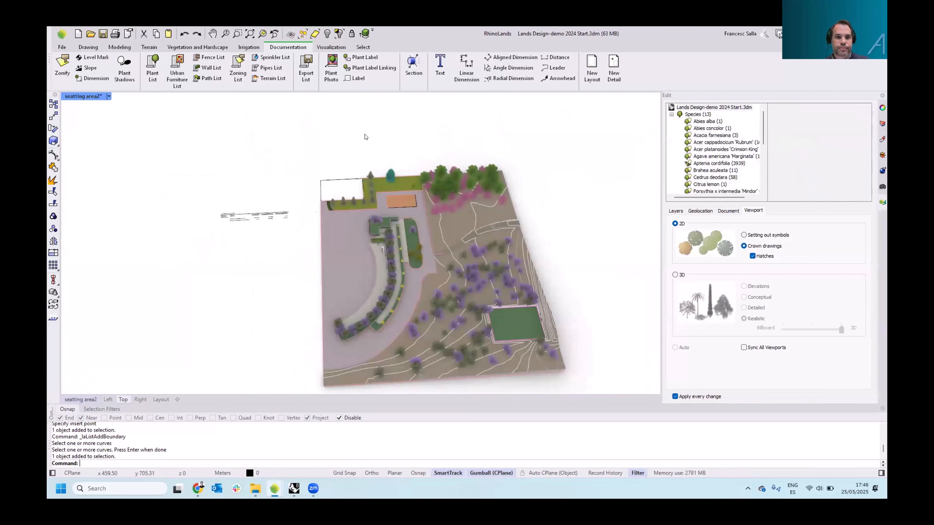
{"action": "left_click", "coordinate": [197, 47]}
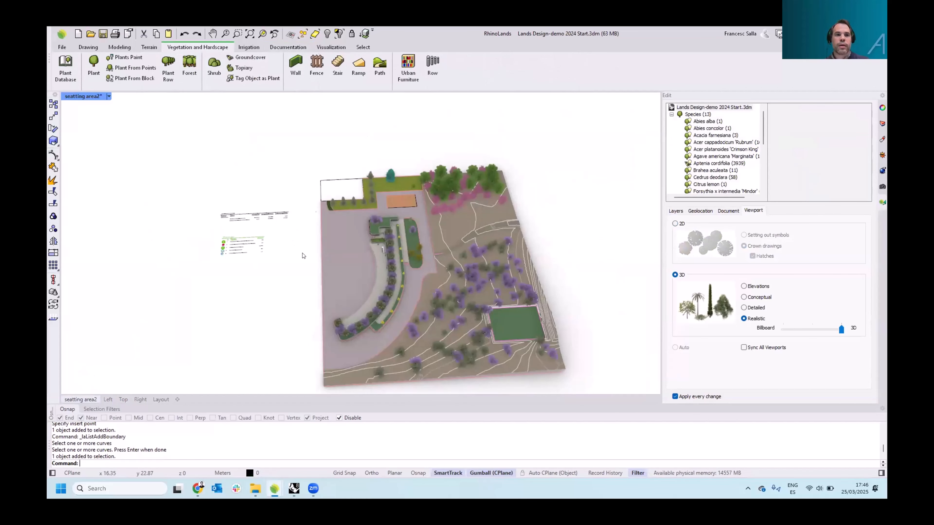
{"action": "right_click_drag", "start_coordinate": [416, 213], "coordinate": [390, 273], "text": "shift"}
{"action": "scroll", "coordinate": [397, 210], "scroll_direction": "up", "scroll_amount": 10}
{"action": "scroll", "coordinate": [391, 213], "scroll_direction": "up", "scroll_amount": 3}
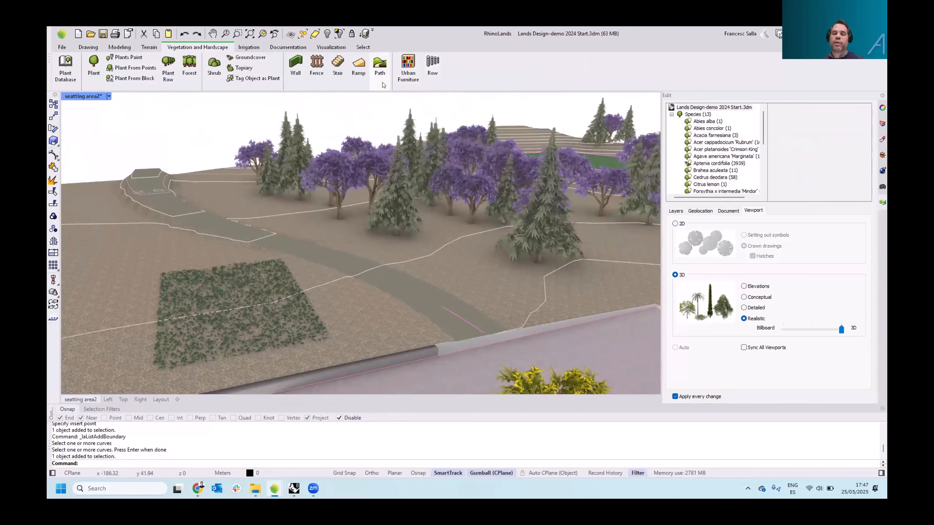
{"action": "left_click", "coordinate": [432, 66]}
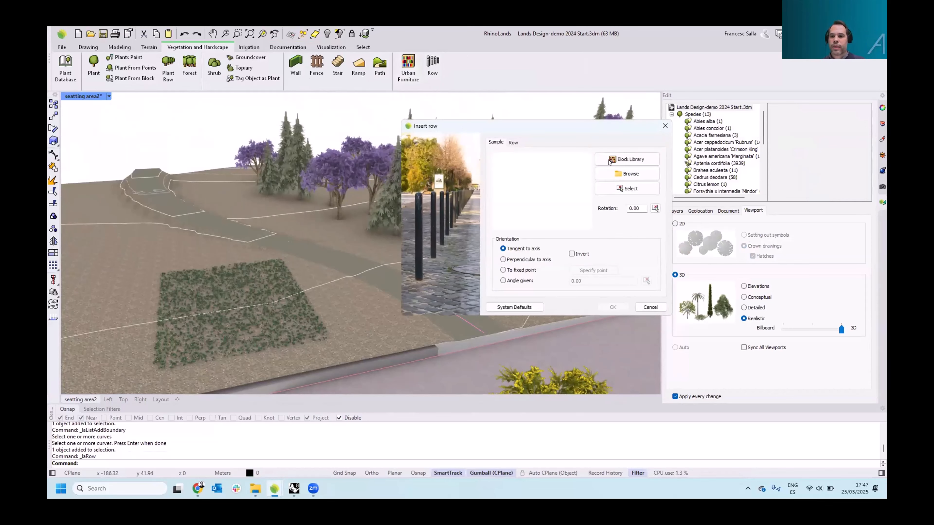
{"action": "left_click", "coordinate": [617, 161]}
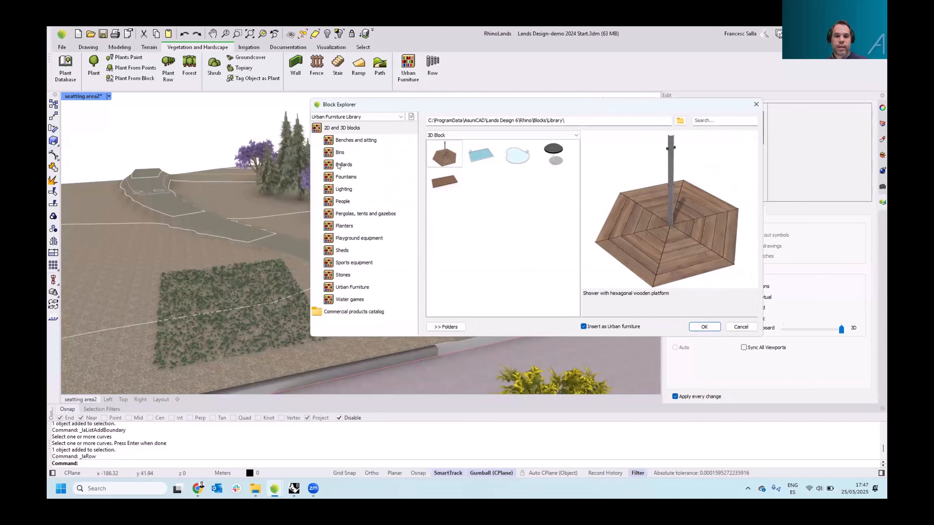
{"action": "left_click", "coordinate": [342, 164]}
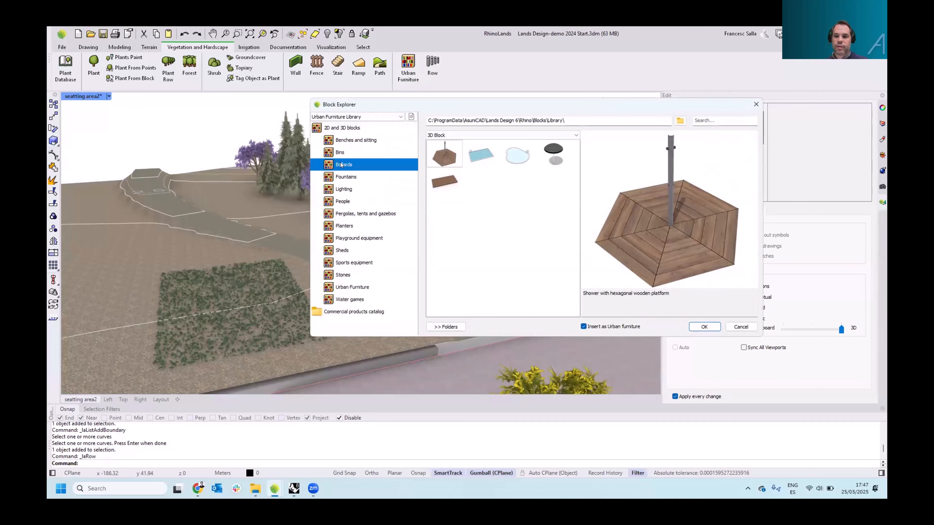
{"action": "left_click", "coordinate": [342, 201]}
{"action": "left_click", "coordinate": [345, 226]}
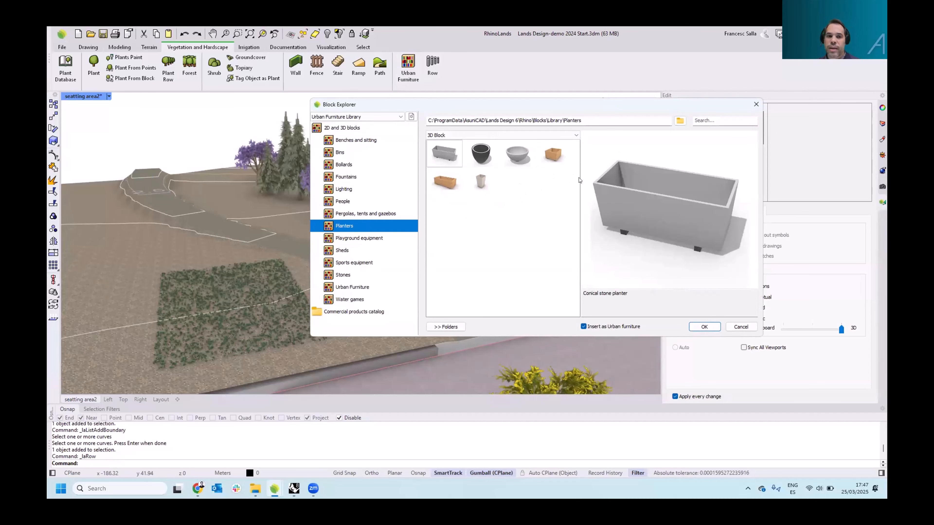
{"action": "left_click", "coordinate": [399, 118]}
{"action": "left_click", "coordinate": [401, 118]}
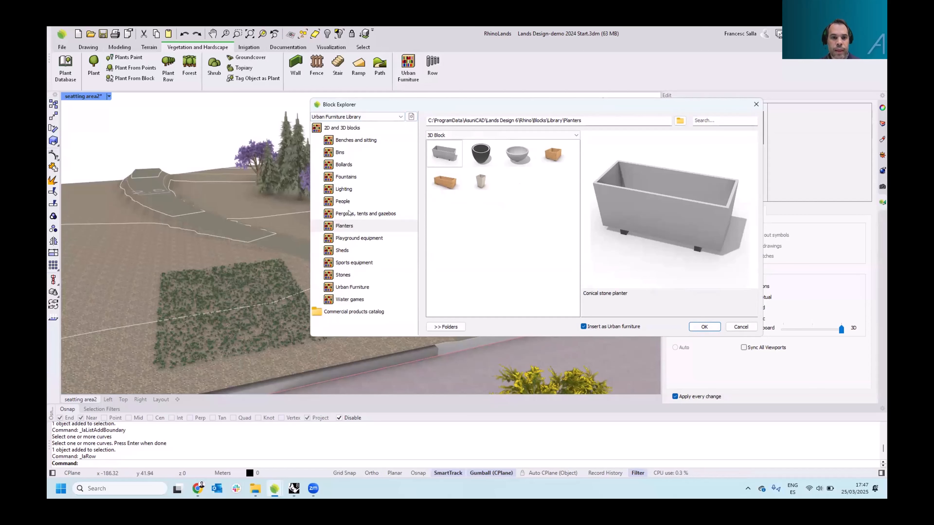
{"action": "left_click", "coordinate": [344, 190]}
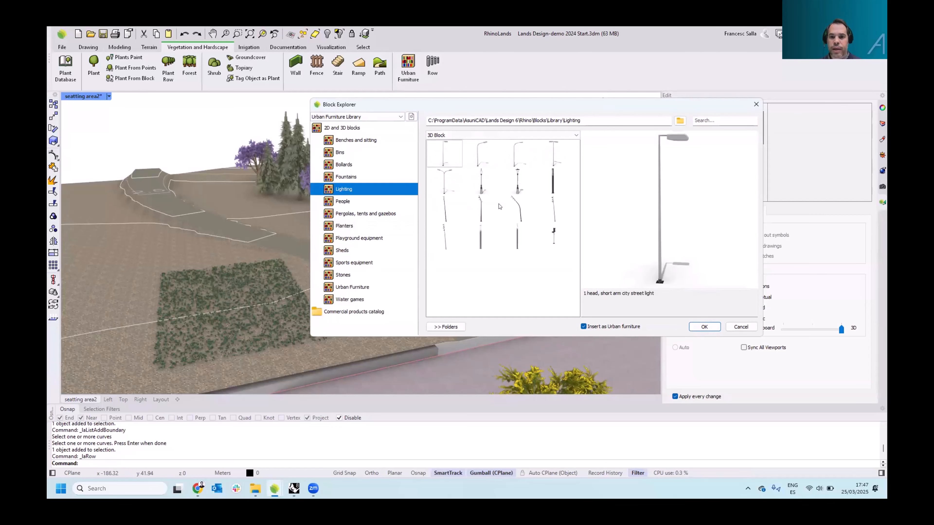
{"action": "left_click", "coordinate": [548, 202]}
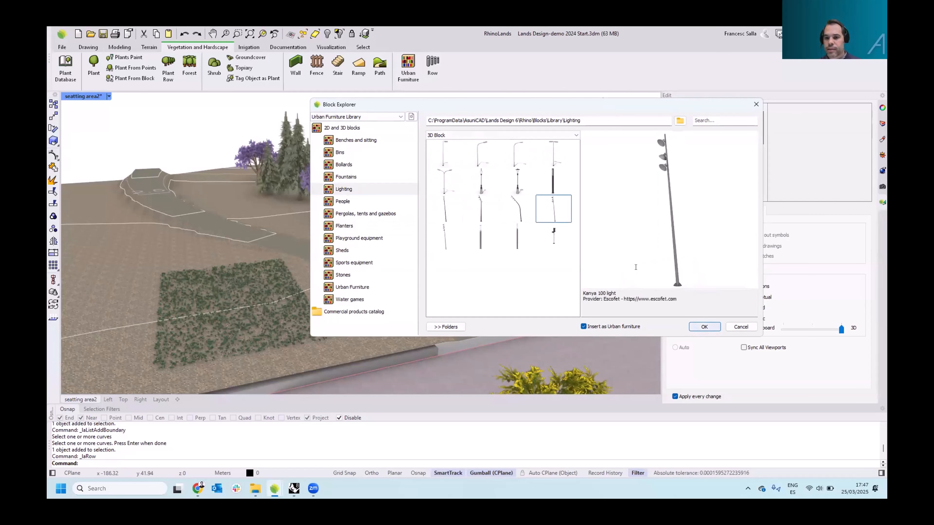
{"action": "left_click", "coordinate": [704, 326]}
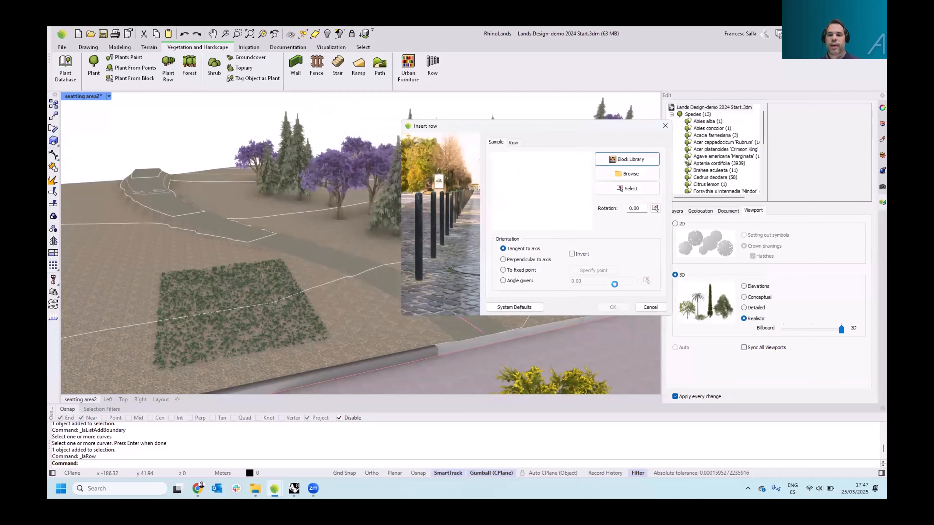
Set the row separation to 8 and the distance to axis to 2, and accept the row settings
{"action": "left_click", "coordinate": [514, 143]}
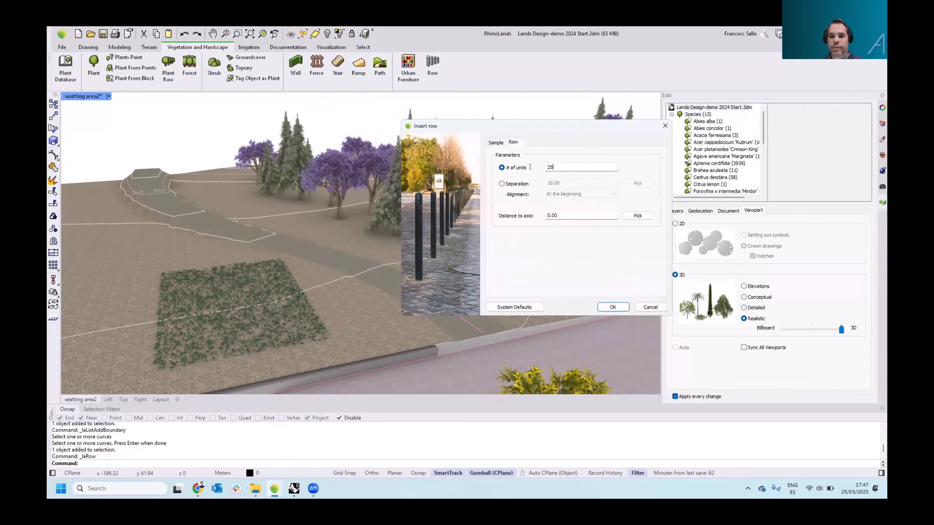
{"action": "left_click", "coordinate": [502, 183]}
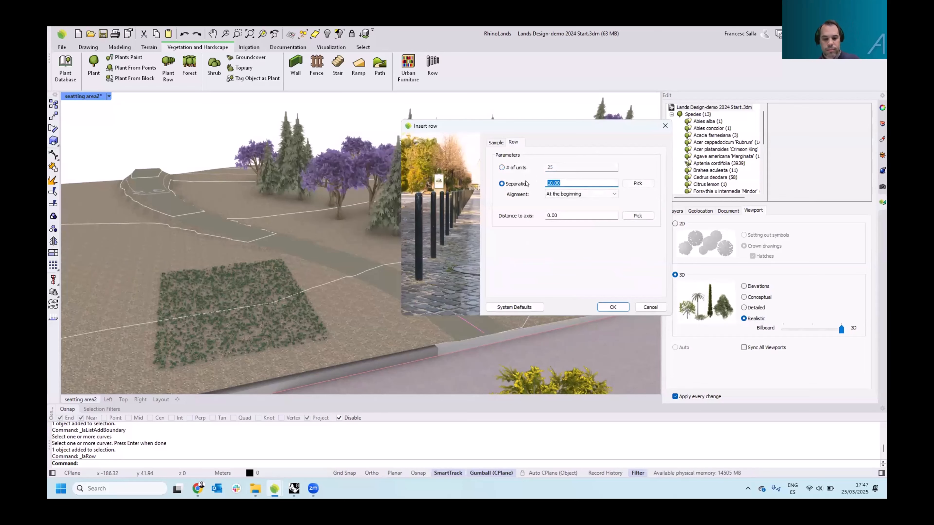
{"action": "type", "text": "8"}
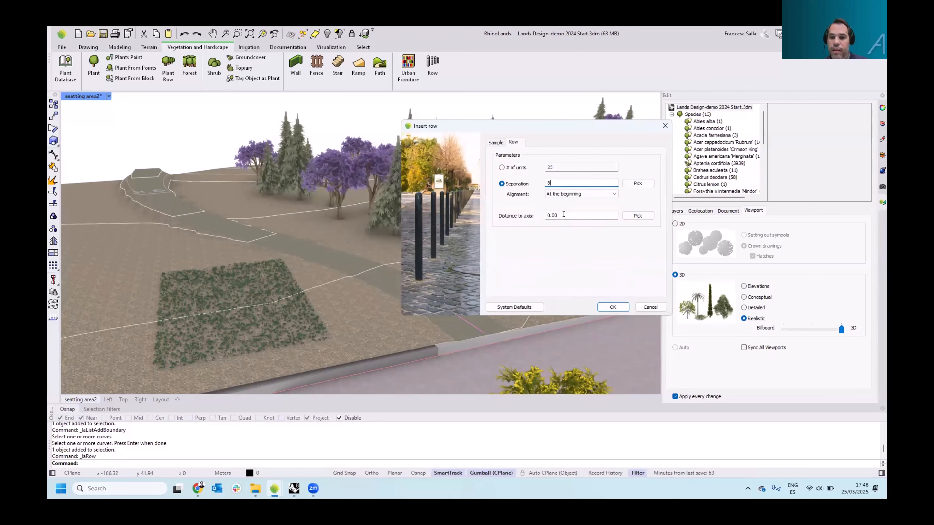
{"action": "left_click_drag", "start_coordinate": [537, 212], "coordinate": [406, 257]}
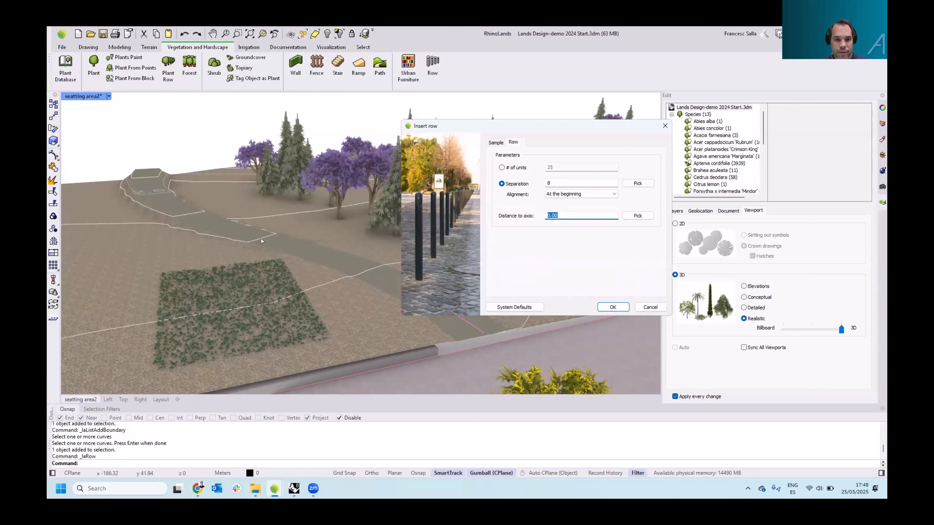
{"action": "type", "text": "2"}
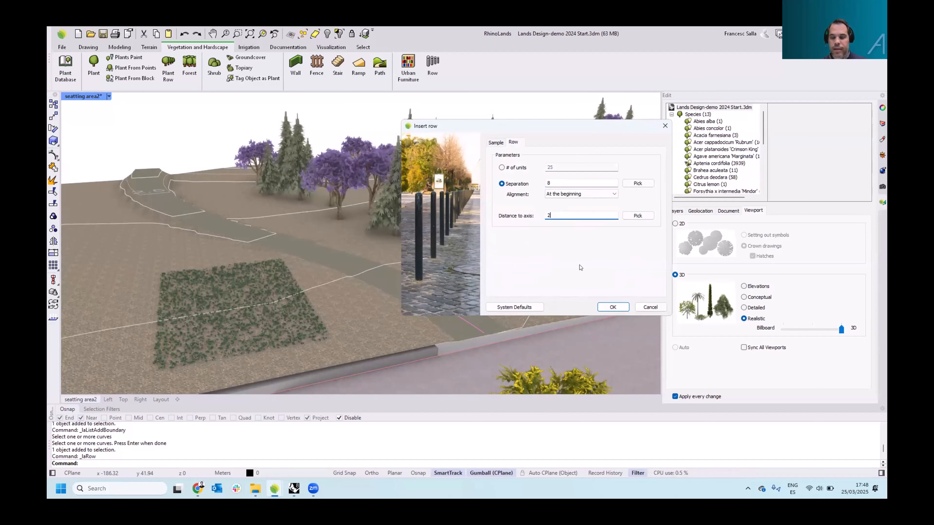
{"action": "left_click", "coordinate": [612, 307]}
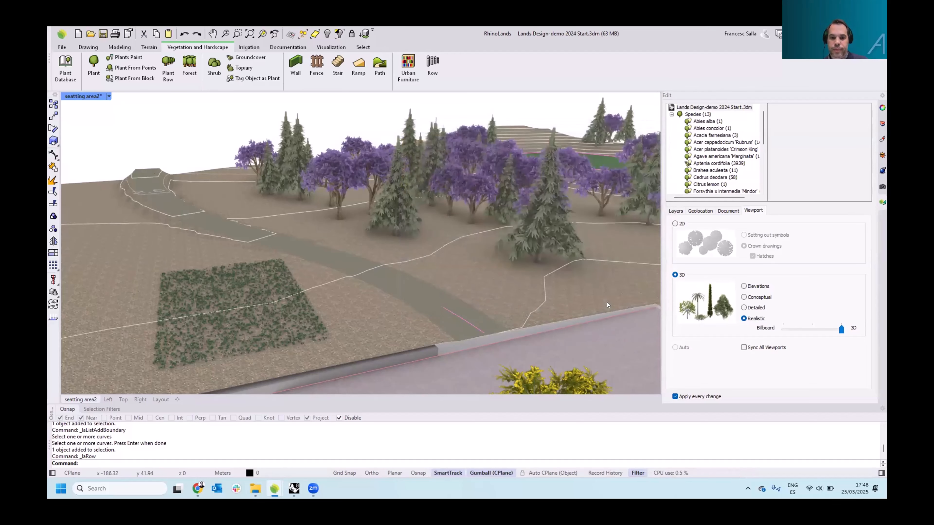
Pick the path's curve as the row path to place the lights along it
{"action": "left_click", "coordinate": [471, 288]}
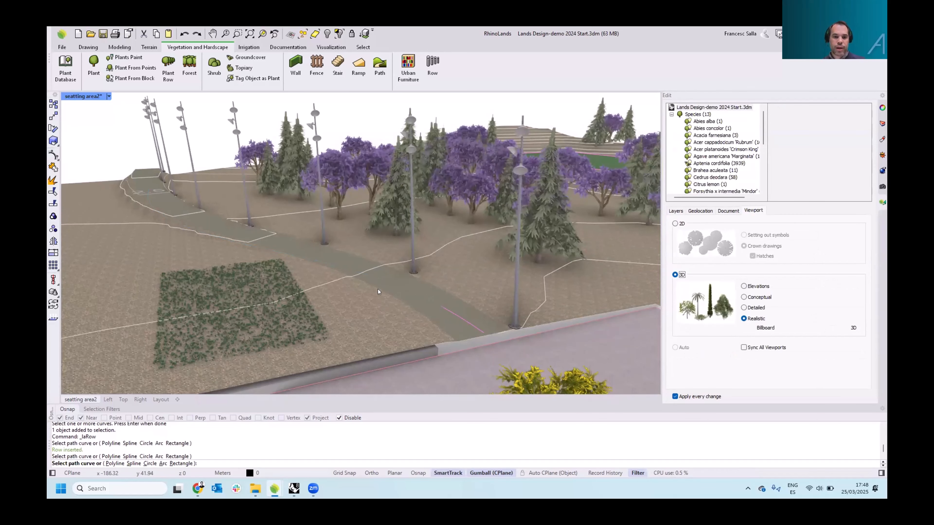
{"action": "key", "text": "Escape"}
{"action": "scroll", "coordinate": [420, 265], "scroll_direction": "down", "scroll_amount": 3}
{"action": "right_click_drag", "start_coordinate": [419, 265], "coordinate": [385, 259]}
{"action": "scroll", "coordinate": [464, 235], "scroll_direction": "up", "scroll_amount": 3}
Select the light row and set its orientation to perpendicular to the axis, toggling Invert
{"action": "left_click", "coordinate": [475, 224]}
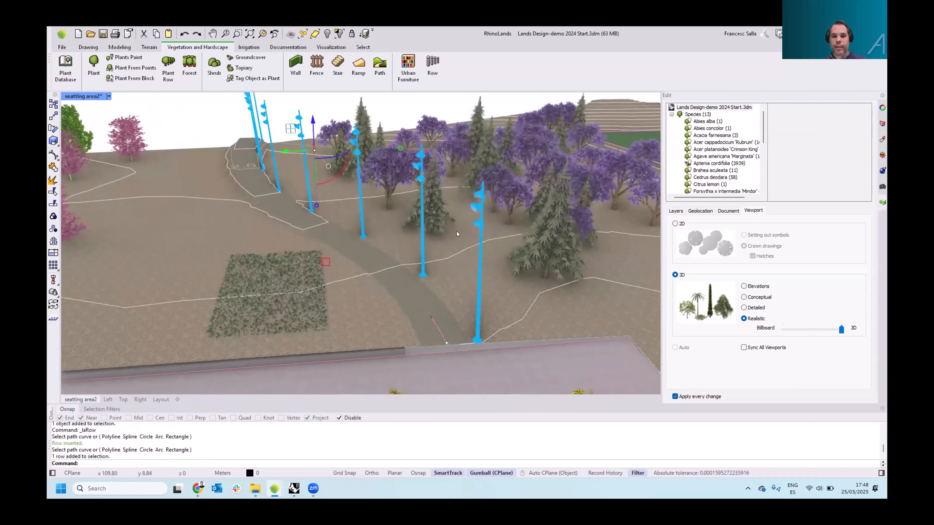
{"action": "scroll", "coordinate": [456, 276], "scroll_direction": "up", "scroll_amount": 2}
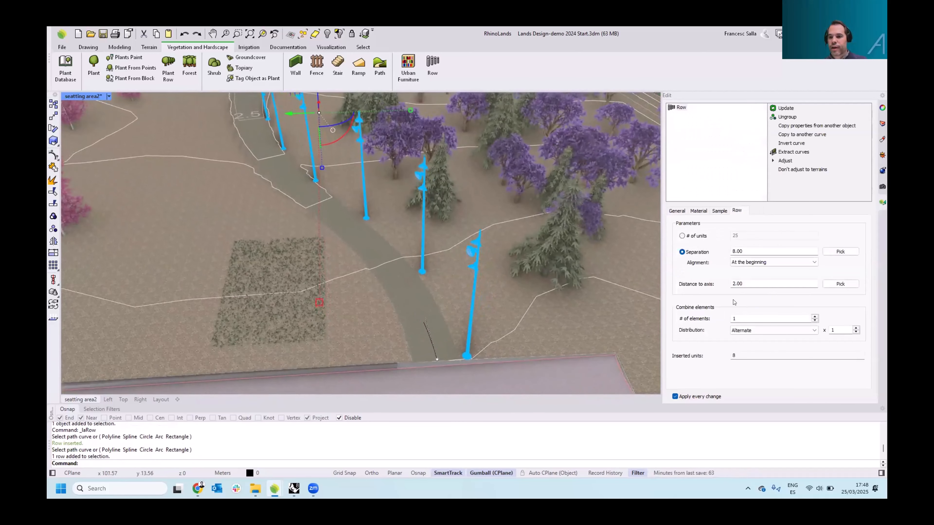
{"action": "left_click", "coordinate": [720, 211]}
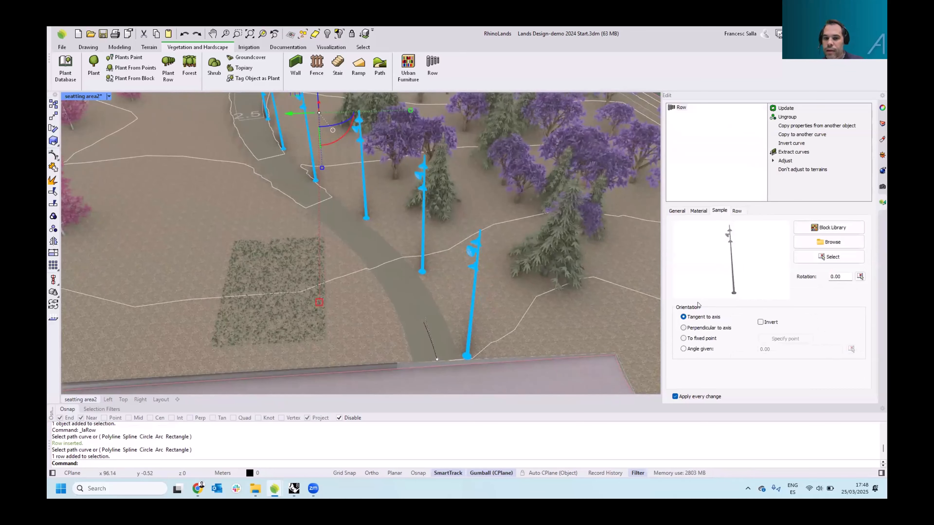
{"action": "key", "text": "Down"}
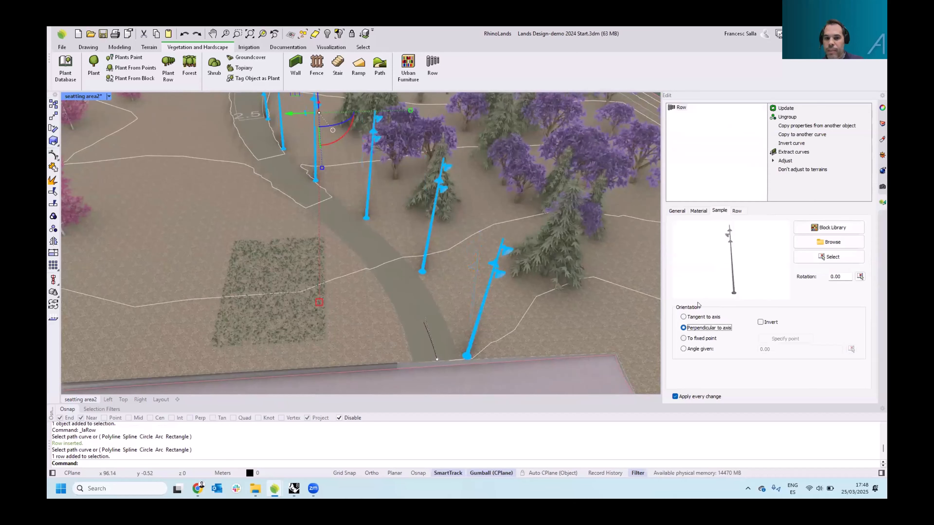
{"action": "left_click", "coordinate": [760, 323]}
{"action": "mouse_move", "coordinate": [484, 277]}
{"action": "right_mouse_down"}
{"action": "mouse_move", "coordinate": [472, 301]}
{"action": "mouse_move", "coordinate": [483, 286]}
{"action": "right_mouse_up"}
Set the light row's distance to axis to 2.5
{"action": "left_click", "coordinate": [737, 211]}
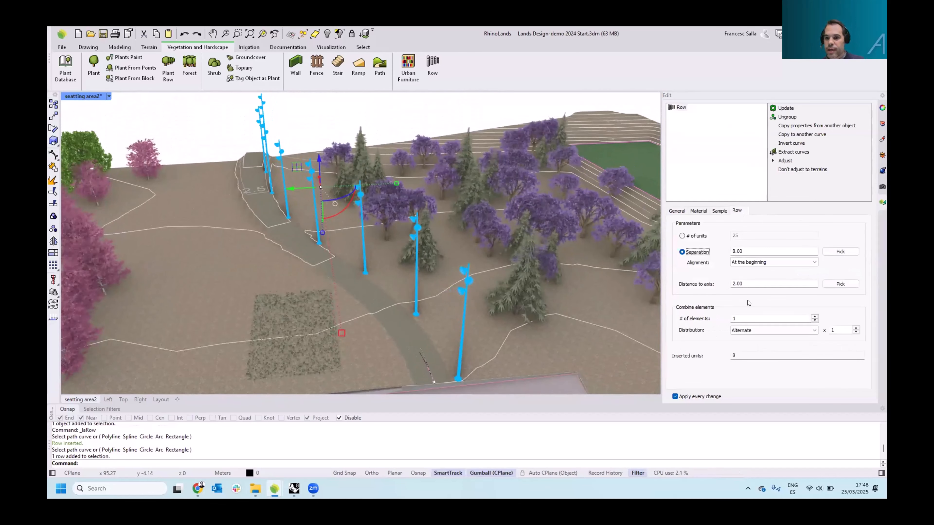
{"action": "double_click", "coordinate": [745, 281]}
{"action": "type", "text": "2.5"}
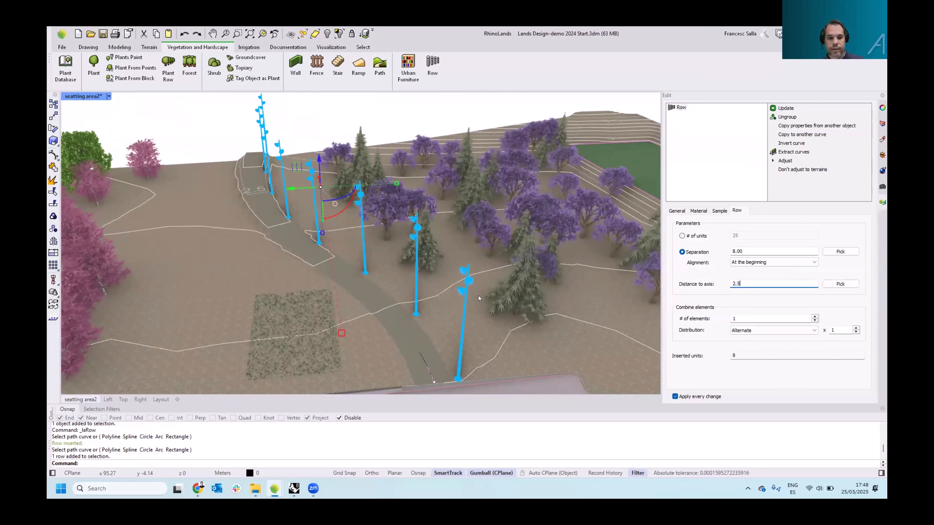
{"action": "key", "text": "Return"}
{"action": "right_click_drag", "start_coordinate": [435, 288], "coordinate": [409, 276]}
{"action": "scroll", "coordinate": [232, 198], "scroll_direction": "down", "scroll_amount": 4}
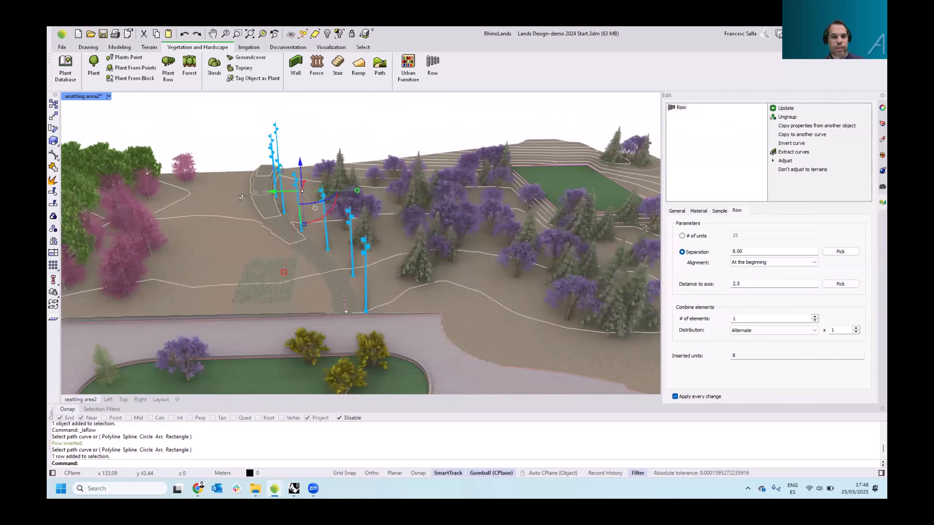
Set the light row's separation to 12
{"action": "right_click_drag", "start_coordinate": [236, 199], "coordinate": [301, 221]}
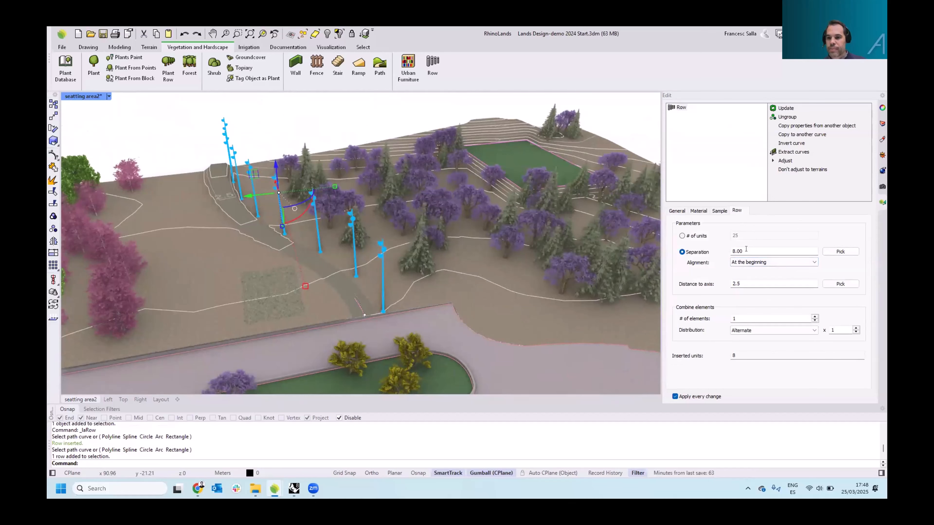
{"action": "double_click", "coordinate": [734, 251]}
{"action": "type", "text": "12"}
{"action": "key", "text": "Return"}
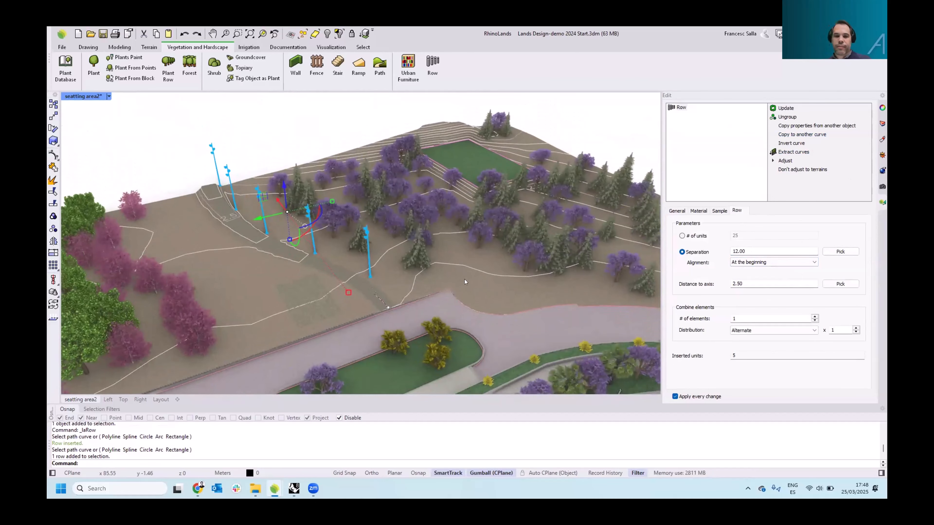
Start inserting a ramp in the top view near the seating area steps and set its justification to Left
{"action": "scroll", "coordinate": [385, 268], "scroll_direction": "down", "scroll_amount": 2}
{"action": "right_click_drag", "start_coordinate": [386, 267], "coordinate": [462, 257]}
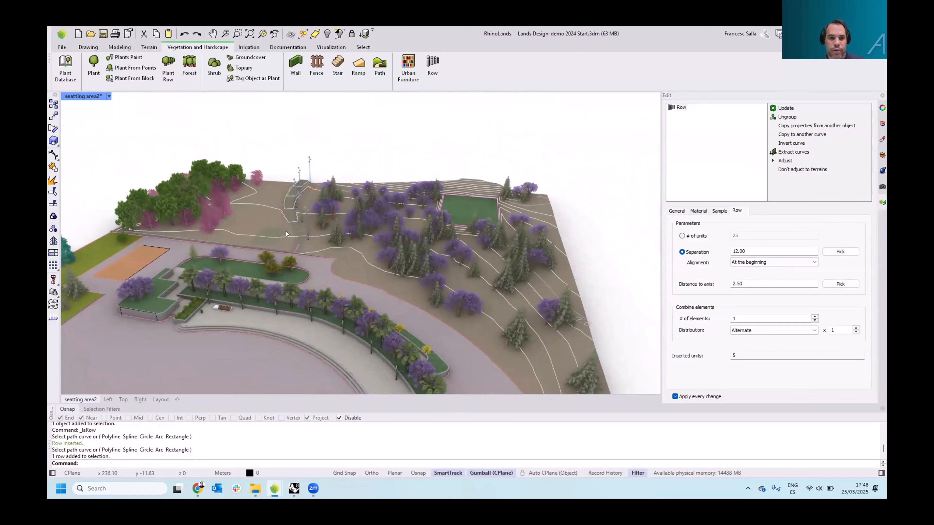
{"action": "key", "text": "Escape"}
{"action": "right_click_drag", "start_coordinate": [335, 313], "coordinate": [313, 332]}
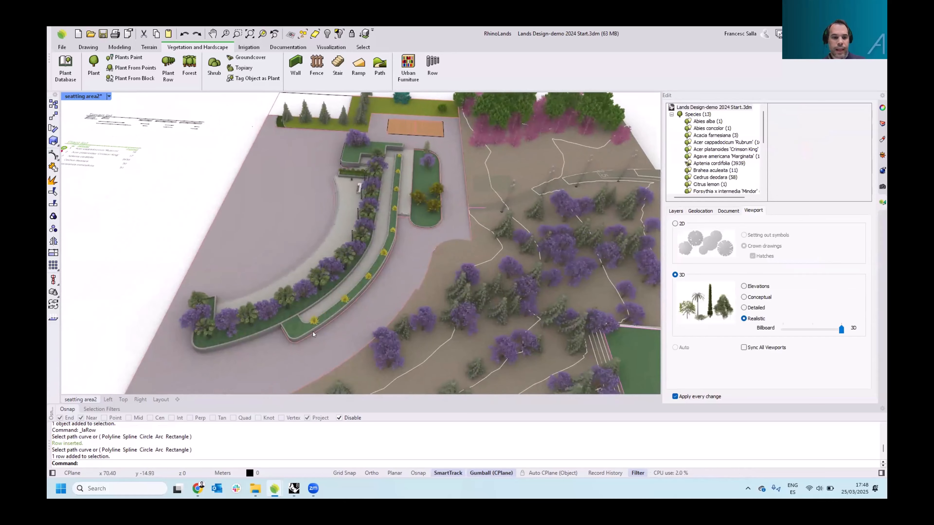
{"action": "left_click", "coordinate": [123, 400]}
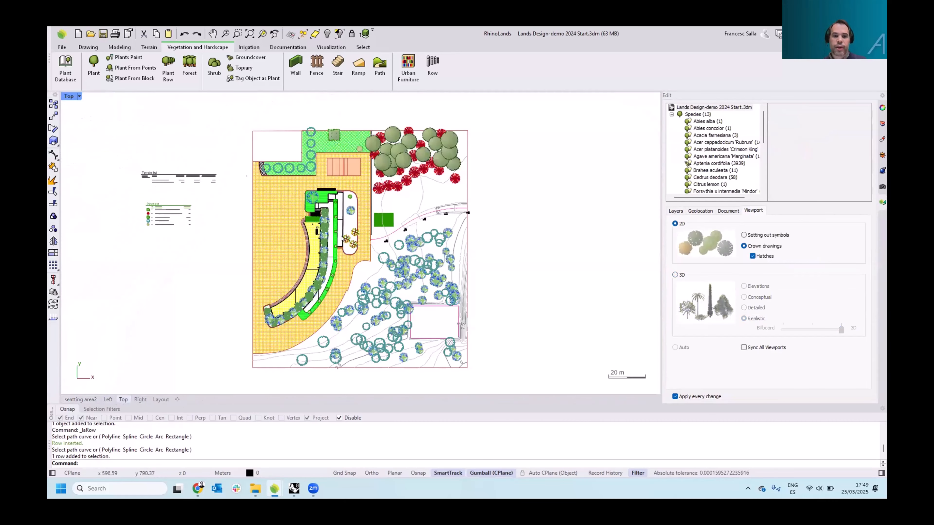
{"action": "scroll", "coordinate": [353, 228], "scroll_direction": "up", "scroll_amount": 6}
{"action": "right_click_drag", "start_coordinate": [319, 190], "coordinate": [314, 178]}
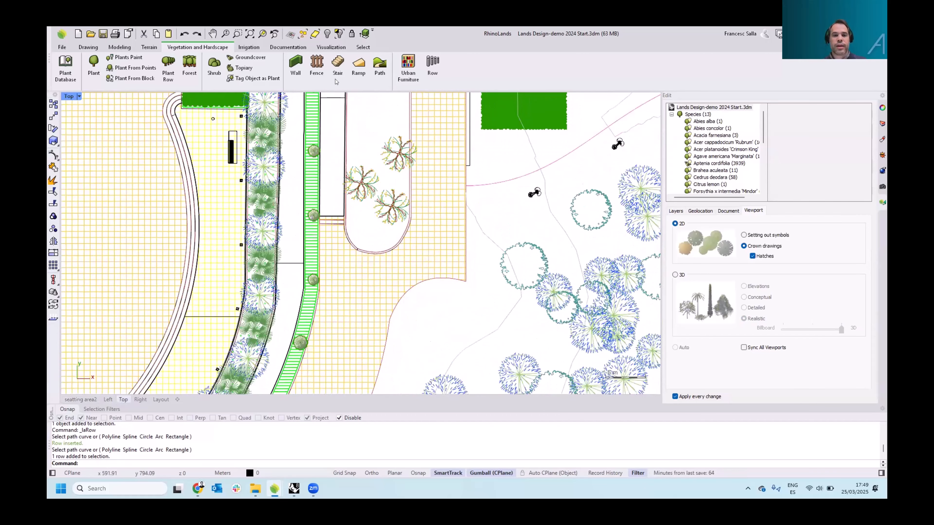
{"action": "left_click", "coordinate": [357, 68]}
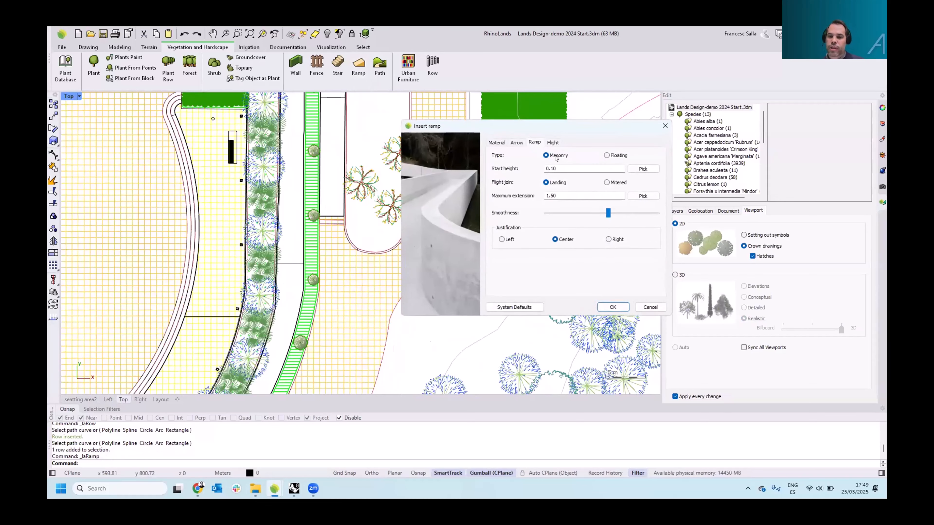
{"action": "left_click", "coordinate": [502, 239]}
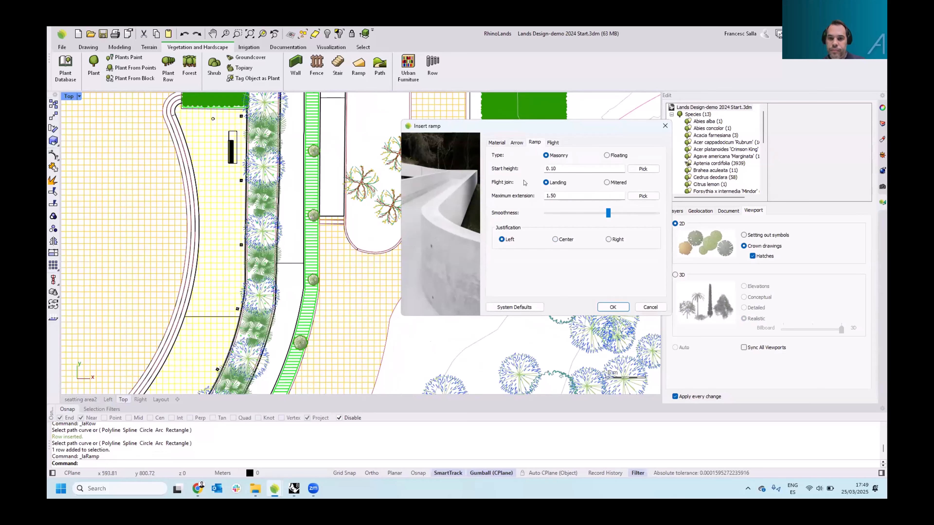
Set the ramp flight's start width to 1 and its slope by height to 0.4, and accept
{"action": "left_click", "coordinate": [553, 143]}
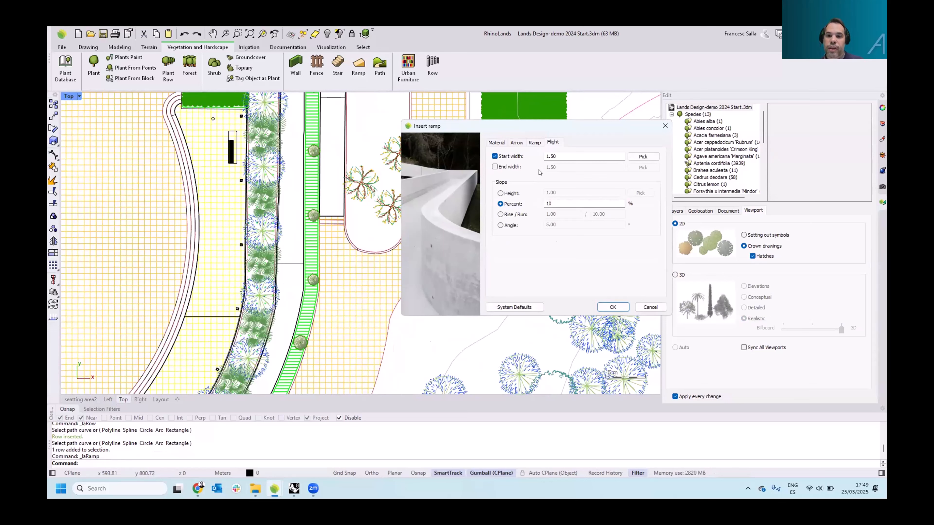
{"action": "left_click_drag", "start_coordinate": [558, 156], "coordinate": [540, 153]}
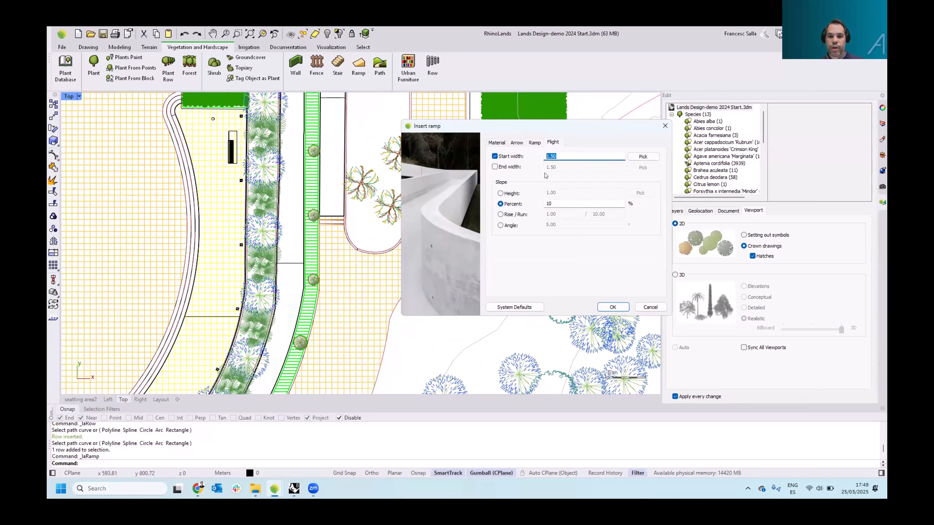
{"action": "type", "text": "1"}
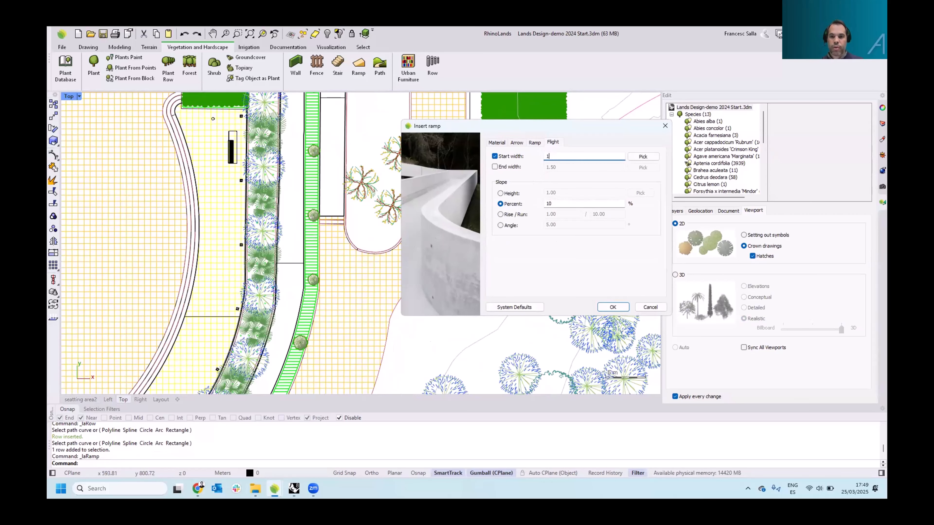
{"action": "left_click", "coordinate": [556, 199]}
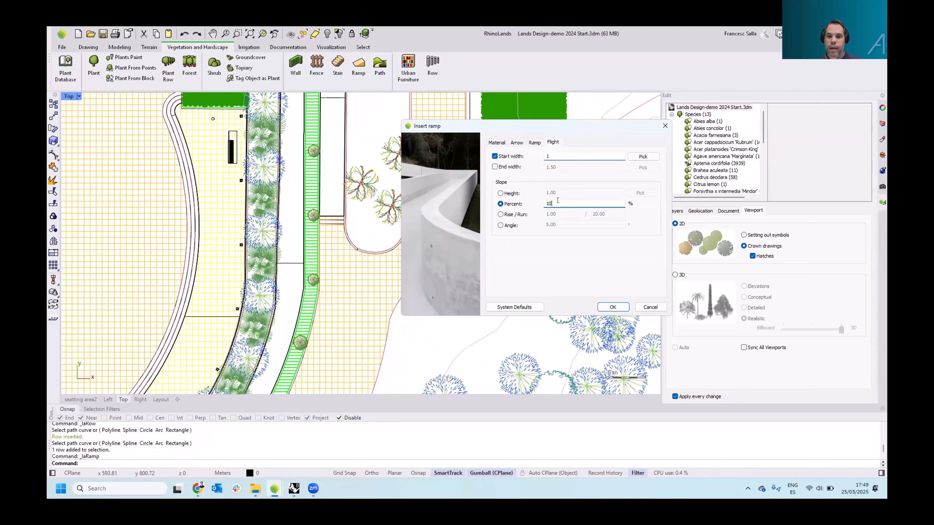
{"action": "left_click", "coordinate": [519, 193]}
{"action": "type", "text": "0.4"}
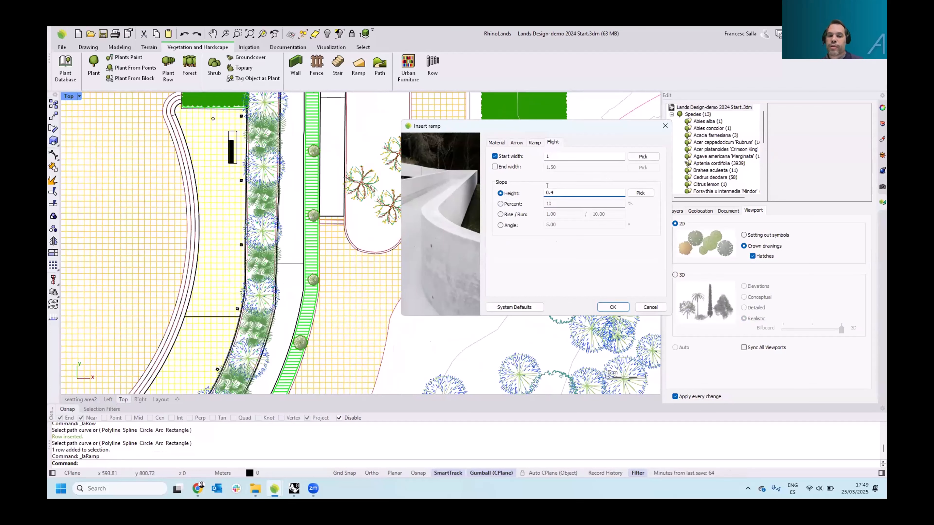
{"action": "double_click", "coordinate": [556, 191]}
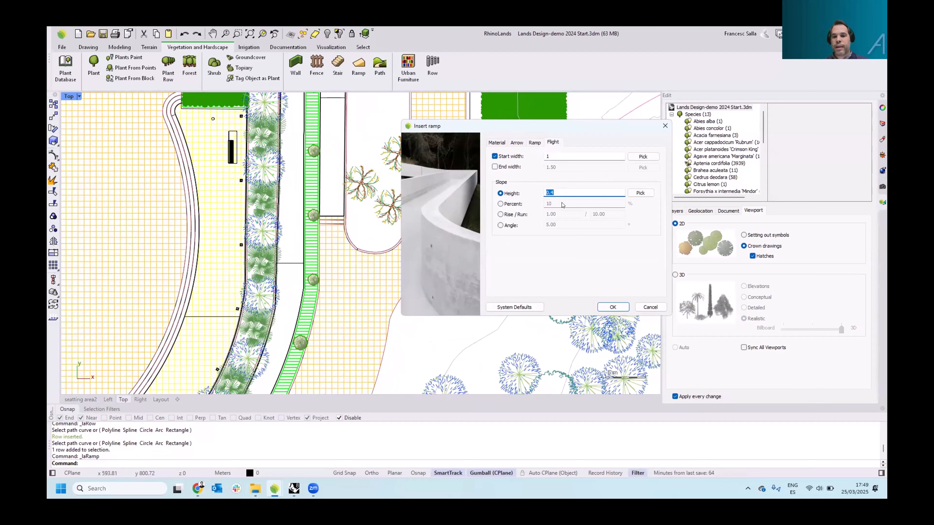
{"action": "left_click", "coordinate": [613, 307]}
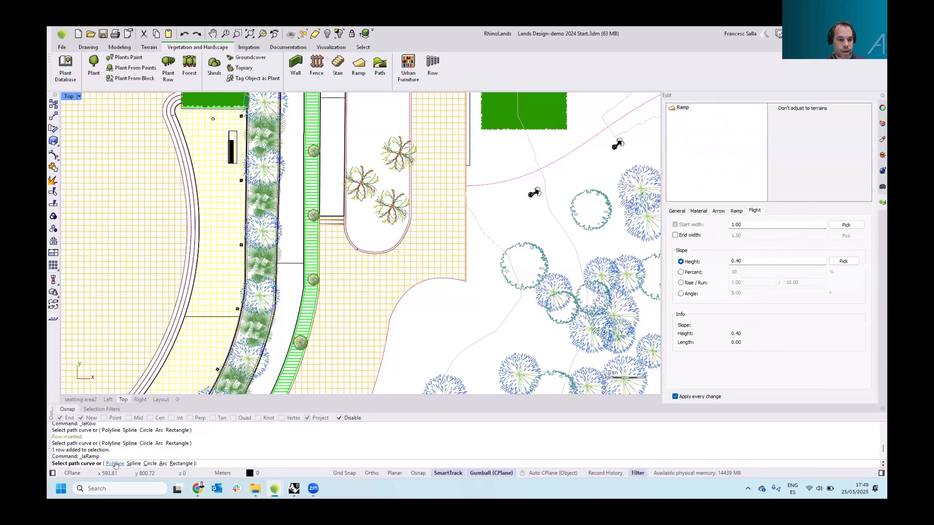
Draw the ramp as a polyline about 5.8 m long beside the steps, from the path up to the step
{"action": "left_click", "coordinate": [114, 464]}
{"action": "scroll", "coordinate": [342, 264], "scroll_direction": "up", "scroll_amount": 6}
{"action": "scroll", "coordinate": [343, 265], "scroll_direction": "up", "scroll_amount": 3}
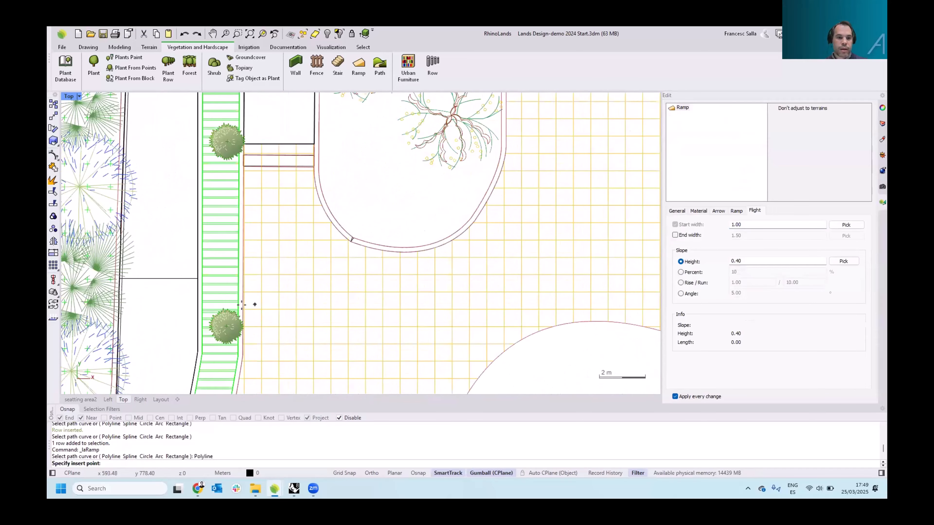
{"action": "left_click", "coordinate": [339, 419]}
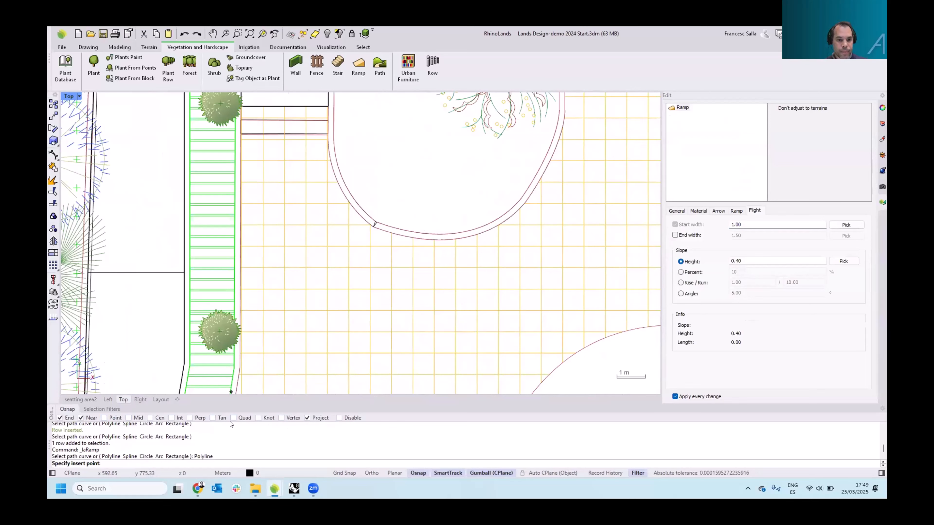
{"action": "scroll", "coordinate": [232, 315], "scroll_direction": "down", "scroll_amount": 2}
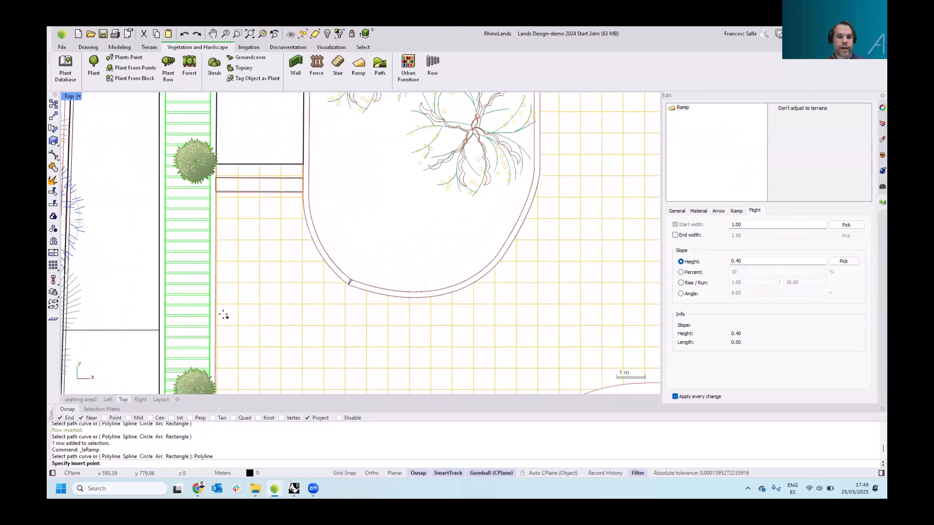
{"action": "left_click", "coordinate": [218, 327]}
{"action": "scroll", "coordinate": [223, 200], "scroll_direction": "up", "scroll_amount": 2}
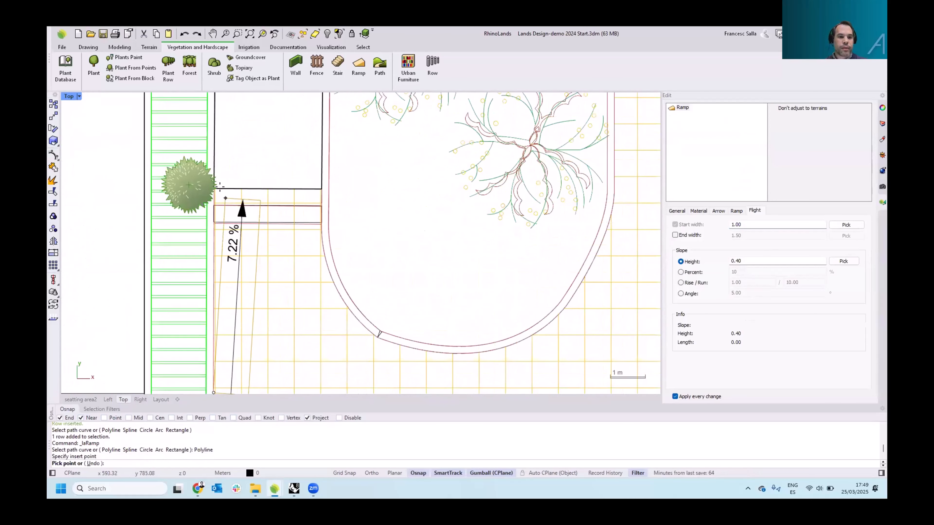
{"action": "left_click", "coordinate": [216, 189]}
{"action": "right_click", "coordinate": [217, 190]}
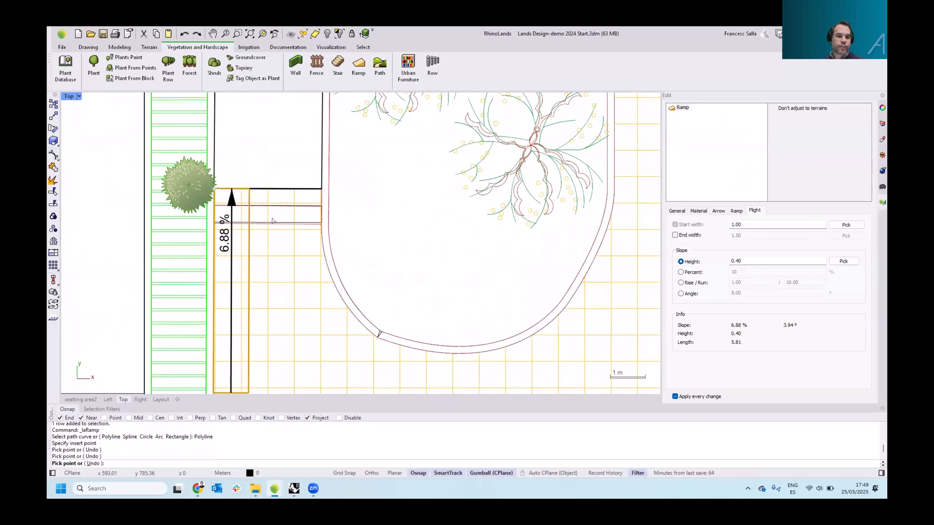
Inspect the inserted ramp in the perspective view
{"action": "left_click", "coordinate": [80, 400]}
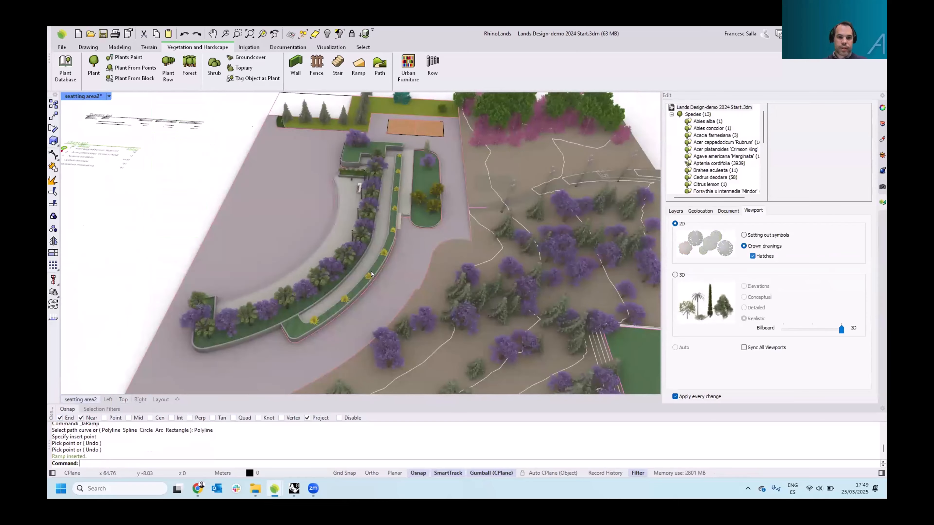
{"action": "right_click_drag", "start_coordinate": [371, 272], "coordinate": [393, 239]}
{"action": "scroll", "coordinate": [393, 238], "scroll_direction": "up", "scroll_amount": 8}
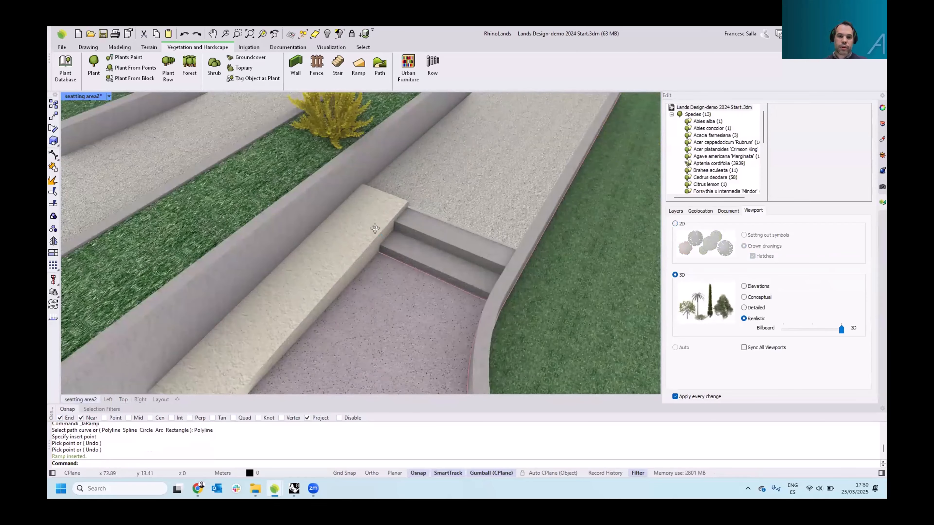
{"action": "scroll", "coordinate": [385, 217], "scroll_direction": "down", "scroll_amount": 5}
{"action": "scroll", "coordinate": [384, 217], "scroll_direction": "up", "scroll_amount": 4}
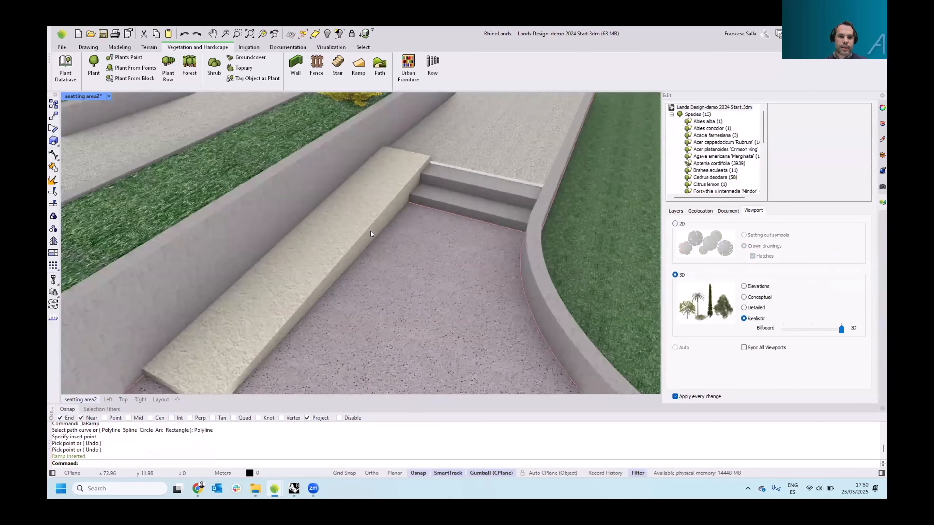
{"action": "scroll", "coordinate": [371, 232], "scroll_direction": "down", "scroll_amount": 4}
{"action": "right_click_drag", "start_coordinate": [371, 232], "coordinate": [378, 209]}
Select the ramp and set its start height to 0
{"action": "left_click", "coordinate": [261, 299]}
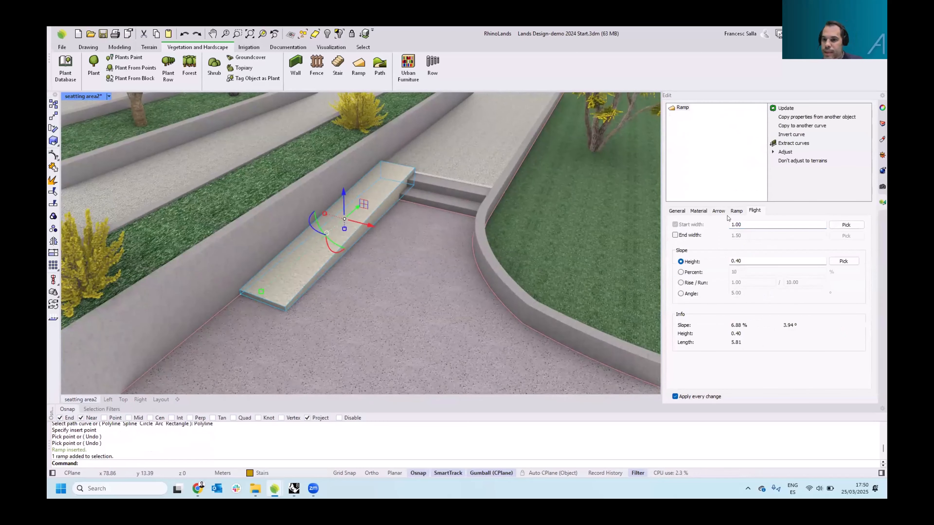
{"action": "left_click", "coordinate": [736, 211]}
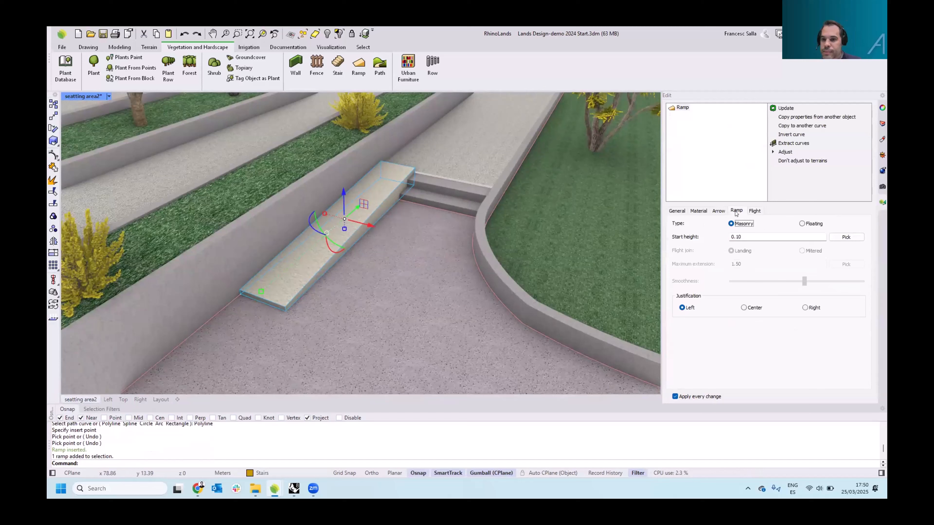
{"action": "double_click", "coordinate": [737, 236]}
{"action": "type", "text": "0"}
{"action": "key", "text": "Return"}
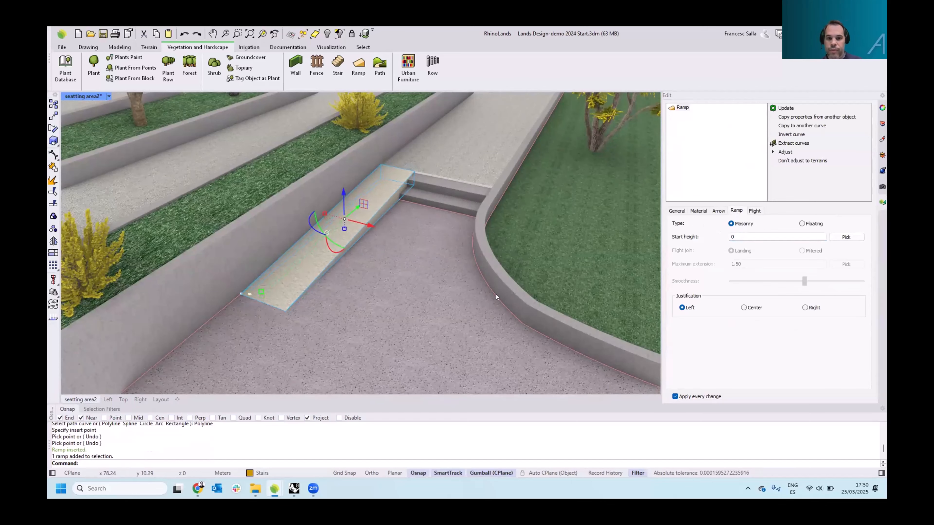
Examine the edited ramp in perspective and then in the top view
{"action": "right_click_drag", "start_coordinate": [446, 213], "coordinate": [408, 176]}
{"action": "scroll", "coordinate": [378, 186], "scroll_direction": "up", "scroll_amount": 6}
{"action": "scroll", "coordinate": [386, 190], "scroll_direction": "down", "scroll_amount": 6}
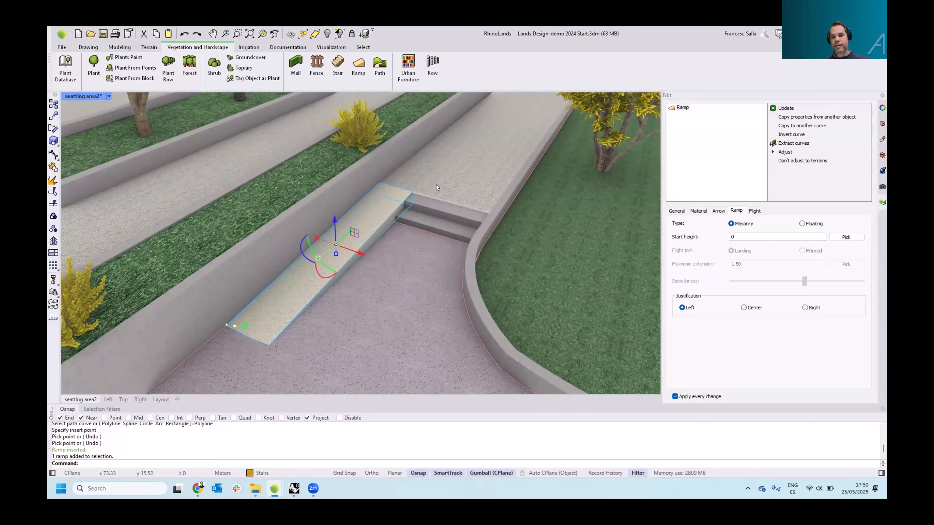
{"action": "right_click_drag", "start_coordinate": [437, 184], "coordinate": [429, 189]}
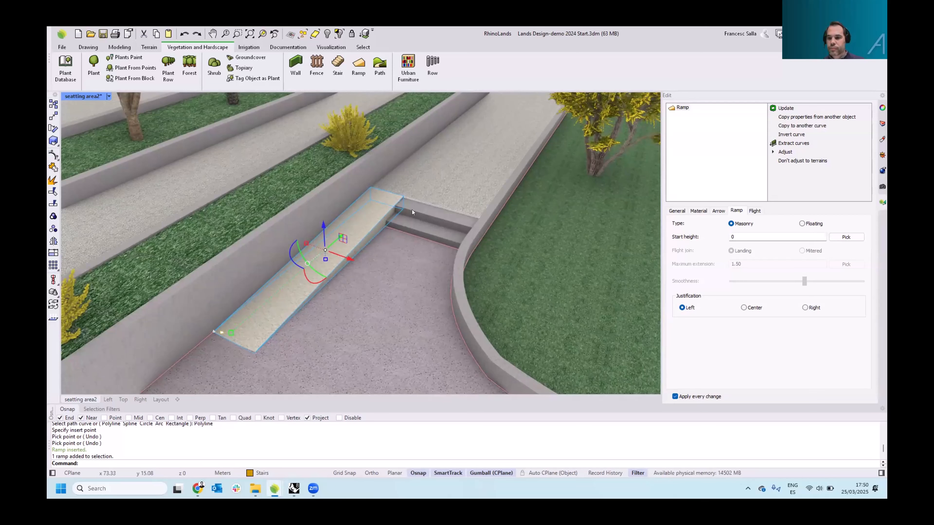
{"action": "left_click", "coordinate": [123, 400]}
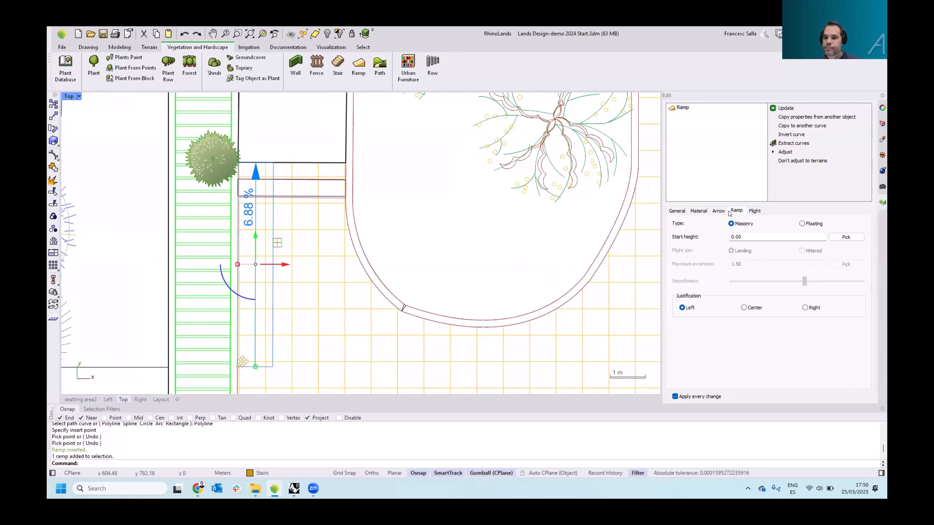
Switch the ramp's slope label between Angle, Rise / Run and Percent formats
{"action": "left_click", "coordinate": [719, 211]}
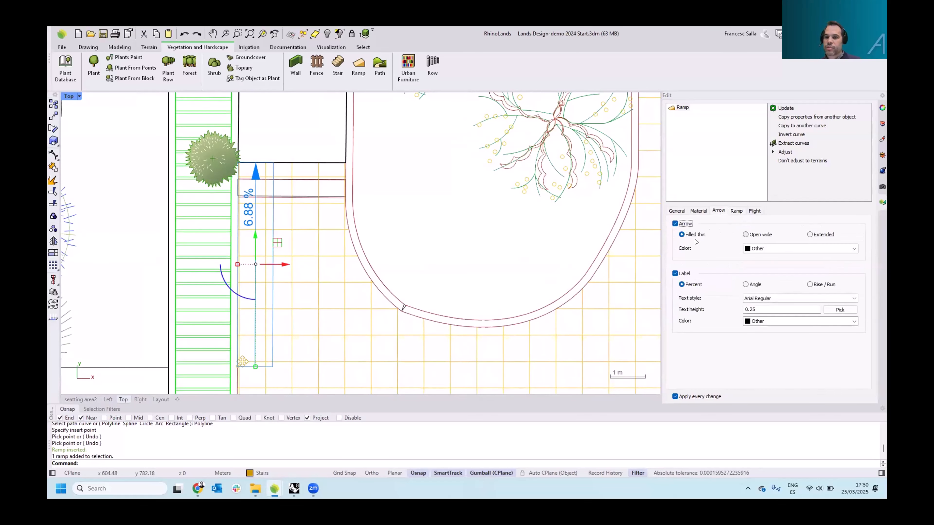
{"action": "right_click_drag", "start_coordinate": [357, 275], "coordinate": [342, 281]}
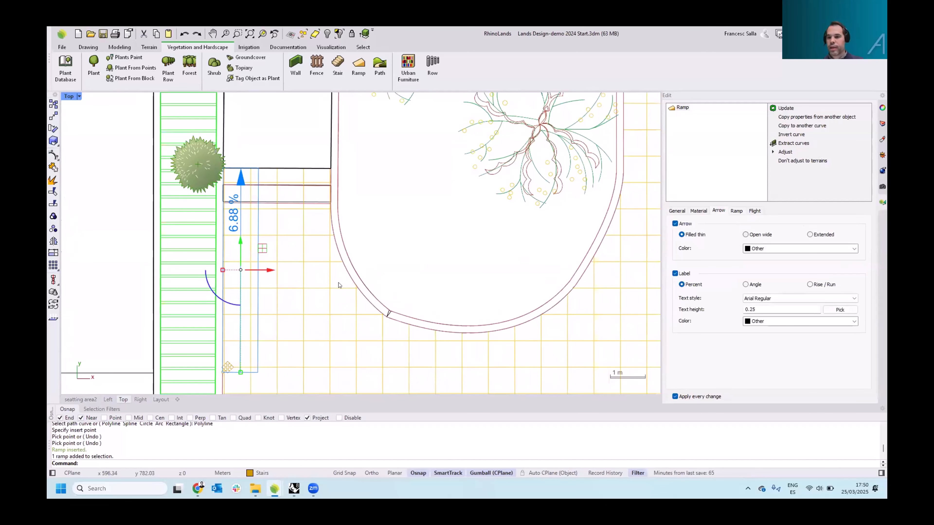
{"action": "left_click", "coordinate": [750, 285]}
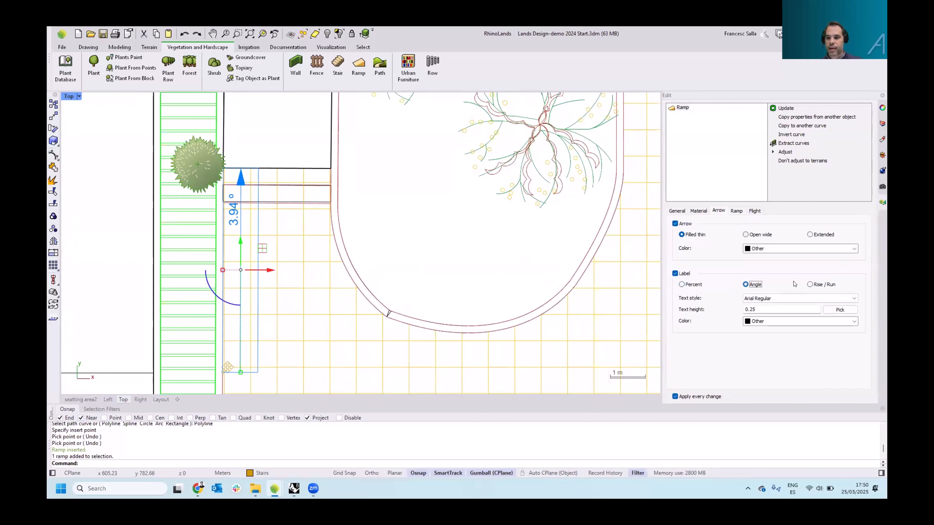
{"action": "left_click", "coordinate": [811, 284]}
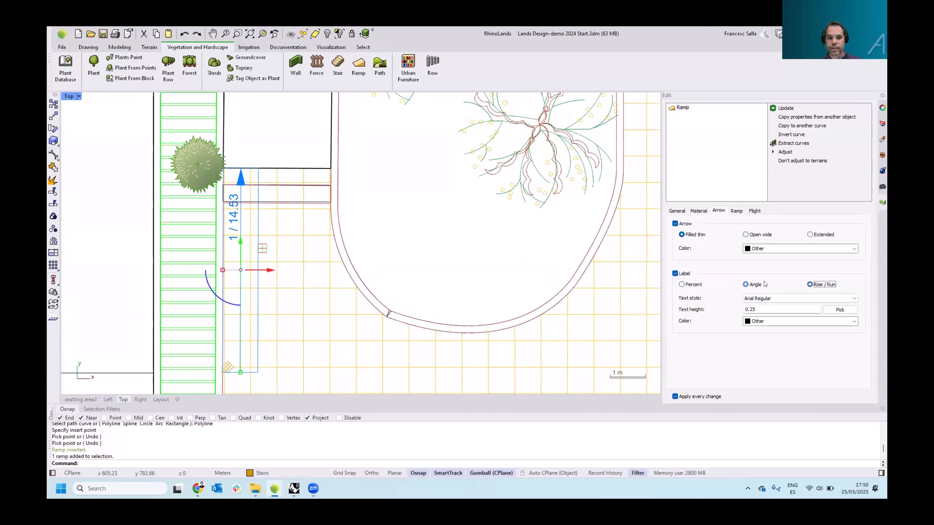
{"action": "left_click", "coordinate": [681, 285]}
Review the ramp and light rows in the perspective and top views
{"action": "right_click_drag", "start_coordinate": [86, 348], "coordinate": [122, 373]}
{"action": "left_click", "coordinate": [80, 400]}
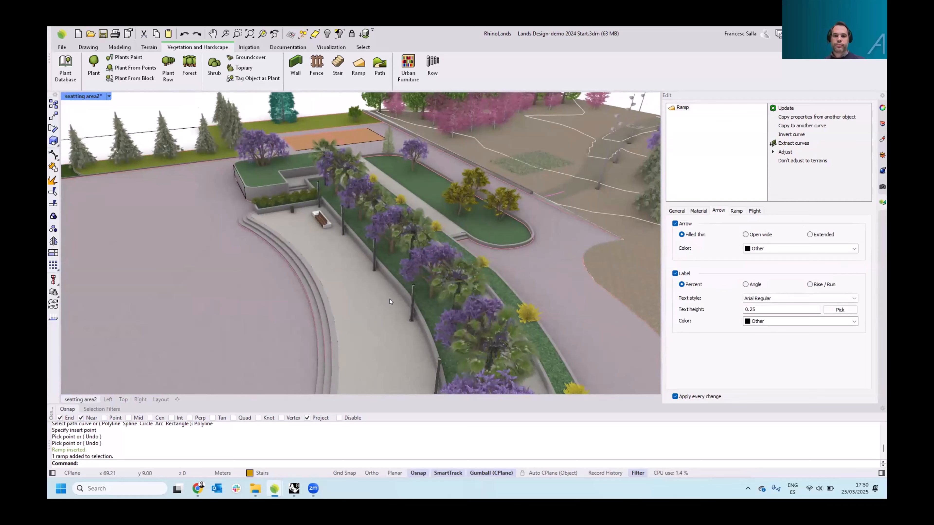
{"action": "key", "text": "Escape"}
{"action": "scroll", "coordinate": [427, 299], "scroll_direction": "down", "scroll_amount": 5}
{"action": "right_click_drag", "start_coordinate": [428, 299], "coordinate": [420, 259]}
{"action": "scroll", "coordinate": [431, 260], "scroll_direction": "down", "scroll_amount": 4}
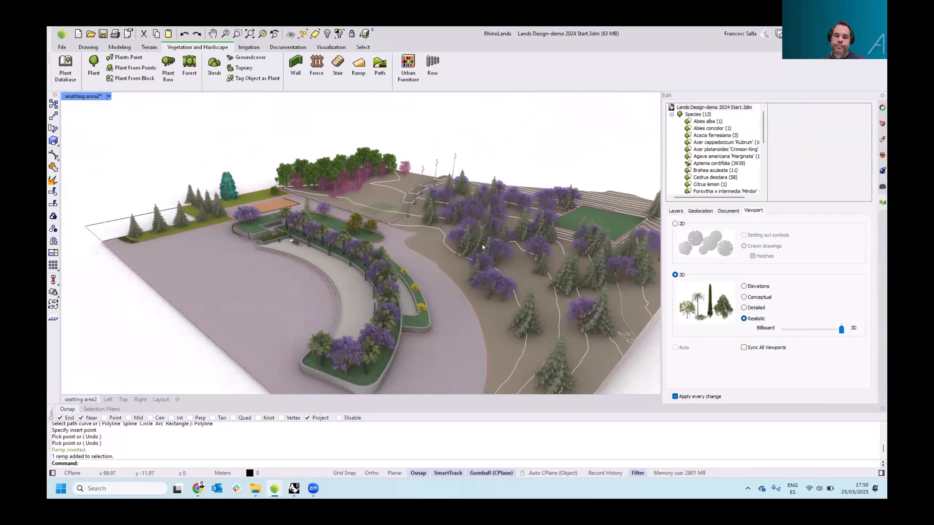
{"action": "left_click", "coordinate": [124, 401]}
{"action": "scroll", "coordinate": [408, 269], "scroll_direction": "down", "scroll_amount": 13}
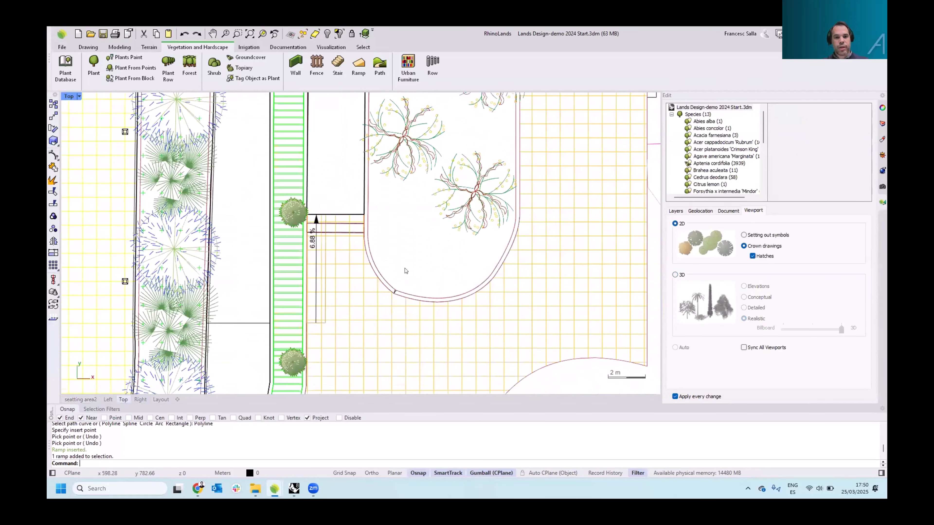
Survey the whole site plan in the top view
{"action": "scroll", "coordinate": [237, 269], "scroll_direction": "down", "scroll_amount": 2}
{"action": "left_click", "coordinate": [251, 274]}
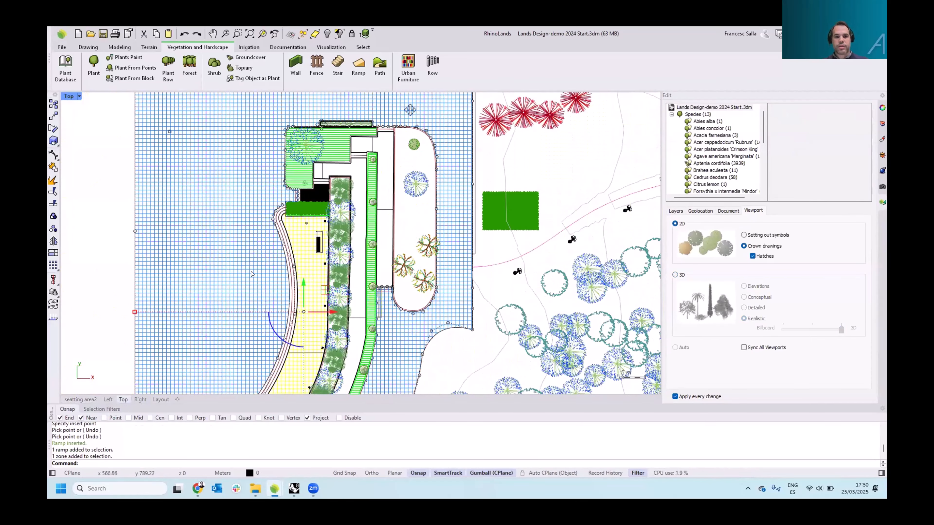
{"action": "scroll", "coordinate": [269, 213], "scroll_direction": "down", "scroll_amount": 2}
{"action": "right_click_drag", "start_coordinate": [280, 150], "coordinate": [289, 250]}
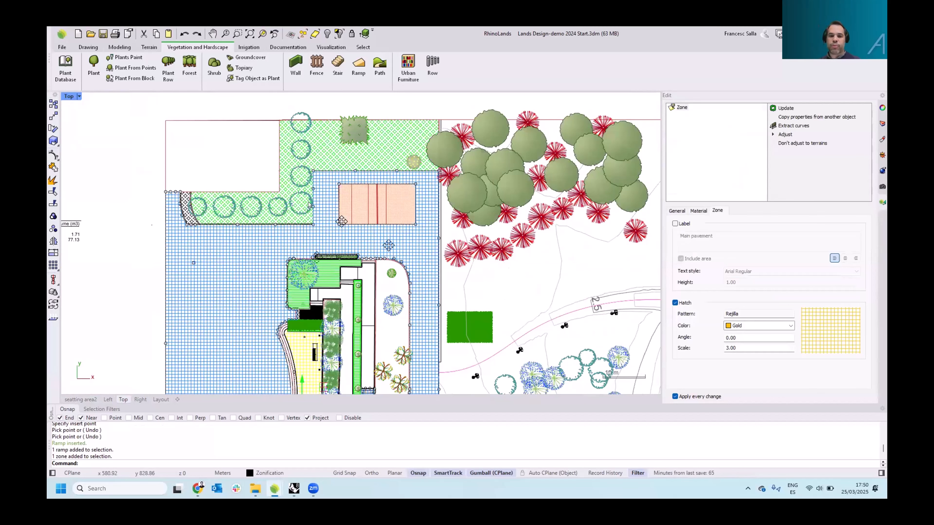
{"action": "right_click_drag", "start_coordinate": [378, 222], "coordinate": [257, 189]}
{"action": "scroll", "coordinate": [257, 188], "scroll_direction": "down", "scroll_amount": 4}
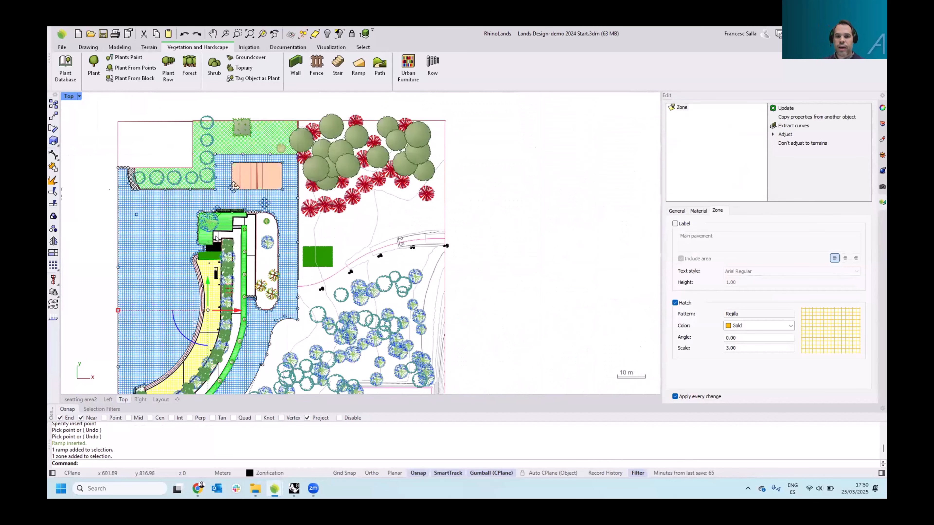
{"action": "right_click_drag", "start_coordinate": [308, 238], "coordinate": [442, 213]}
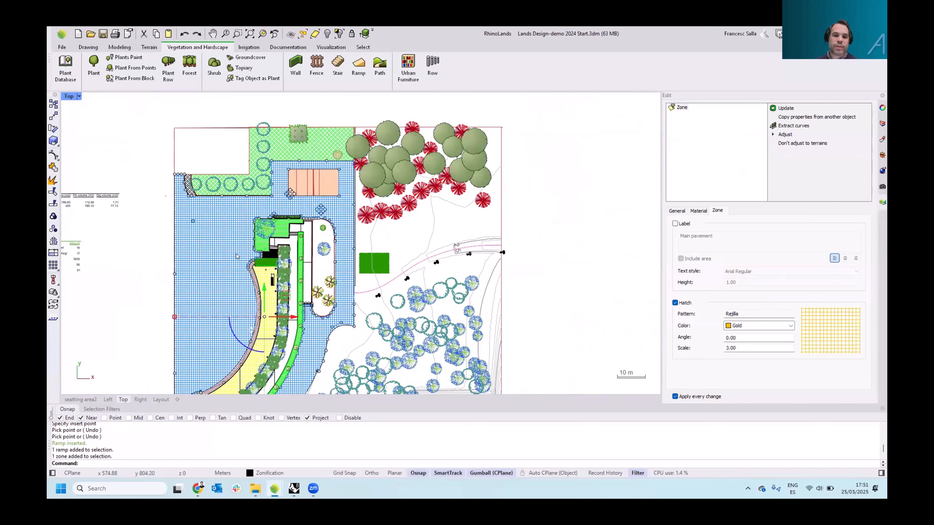
{"action": "right_click_drag", "start_coordinate": [155, 217], "coordinate": [186, 226]}
{"action": "left_click", "coordinate": [234, 126]}
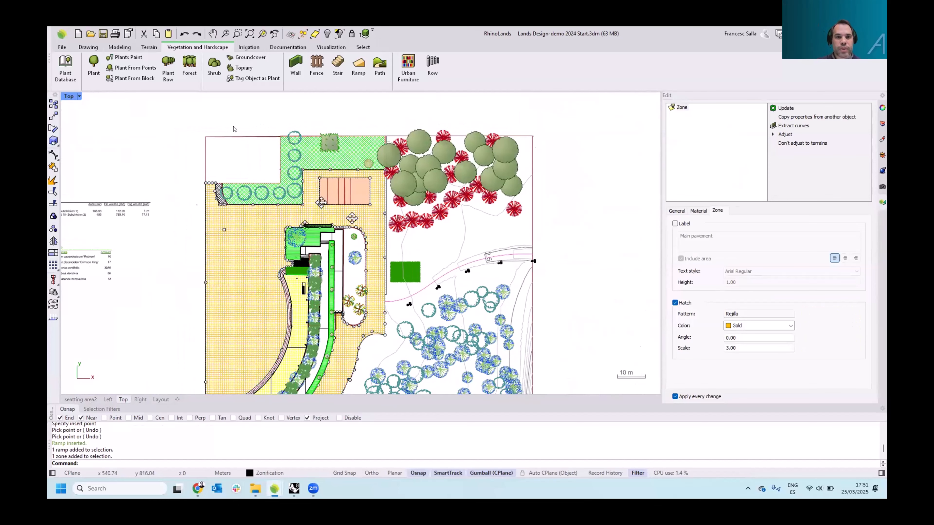
Zonify the building outline as a zone labelled Building, picking its boundary curve, and place the area label above it
{"action": "left_click", "coordinate": [286, 47]}
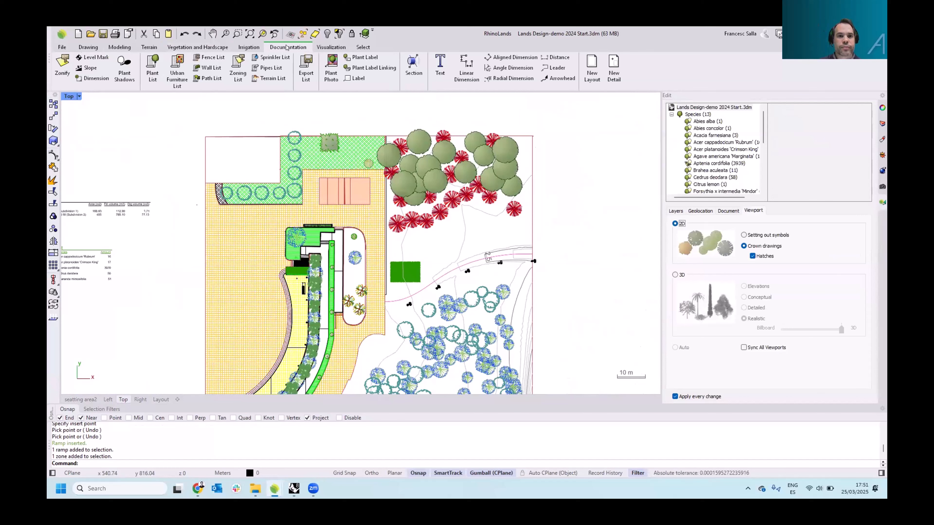
{"action": "left_click", "coordinate": [62, 66]}
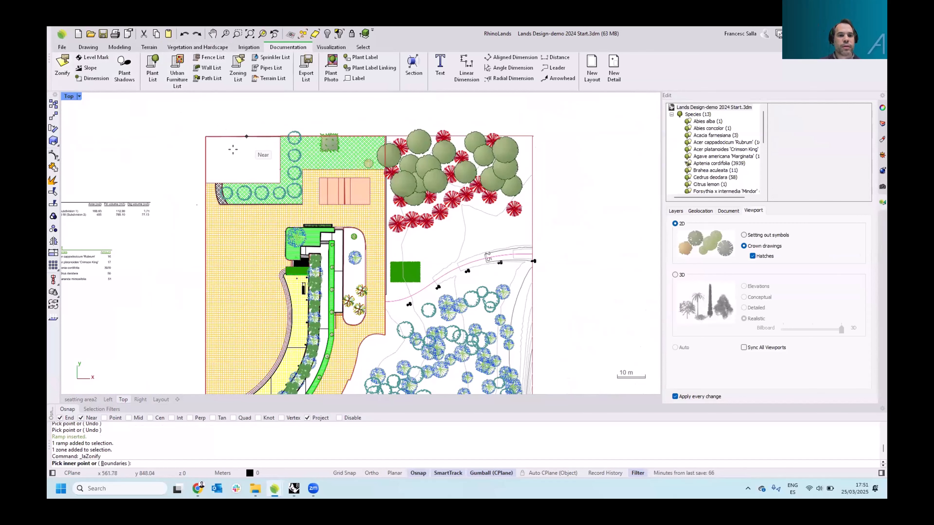
{"action": "scroll", "coordinate": [232, 150], "scroll_direction": "up", "scroll_amount": 5}
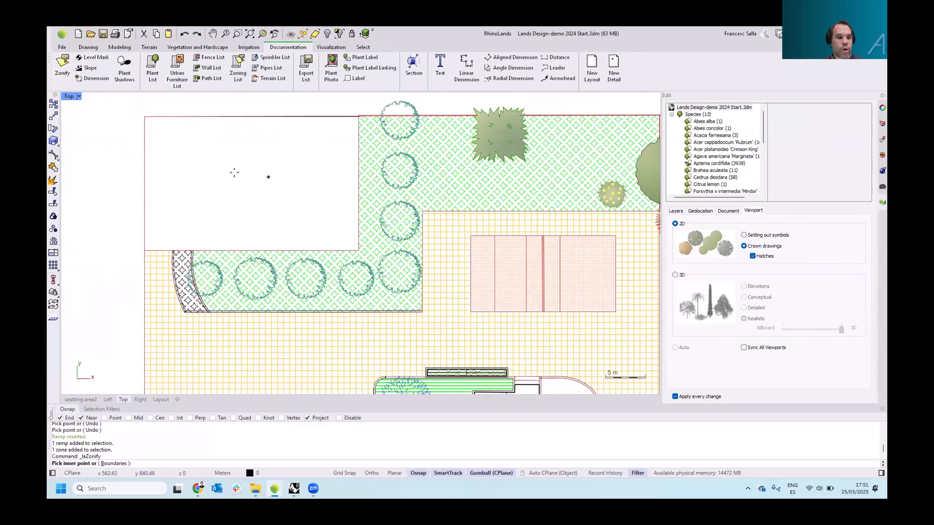
{"action": "left_click", "coordinate": [114, 463]}
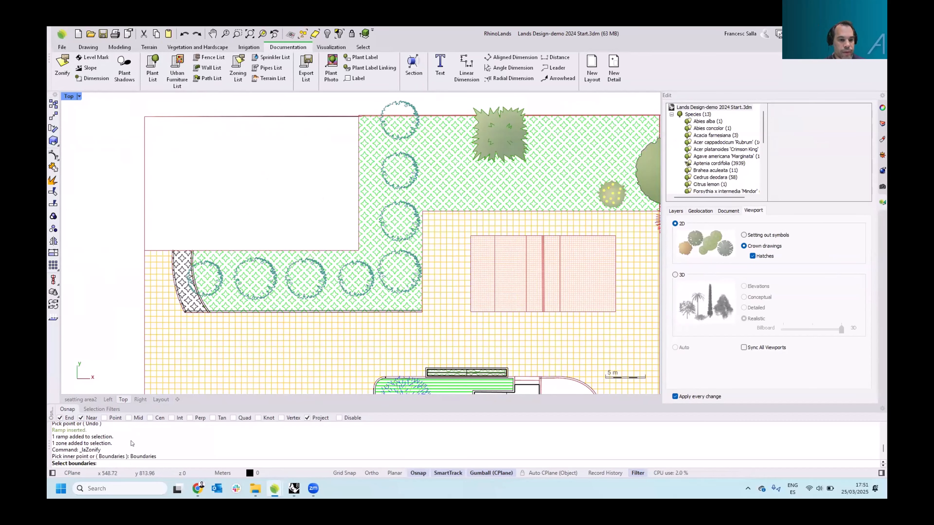
{"action": "left_click", "coordinate": [350, 250]}
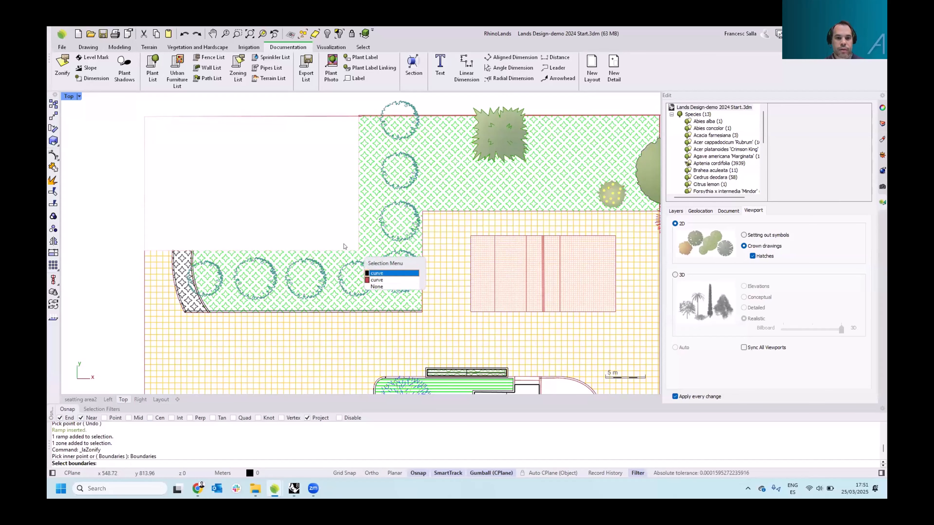
{"action": "left_click", "coordinate": [382, 262]}
{"action": "key", "text": "Return"}
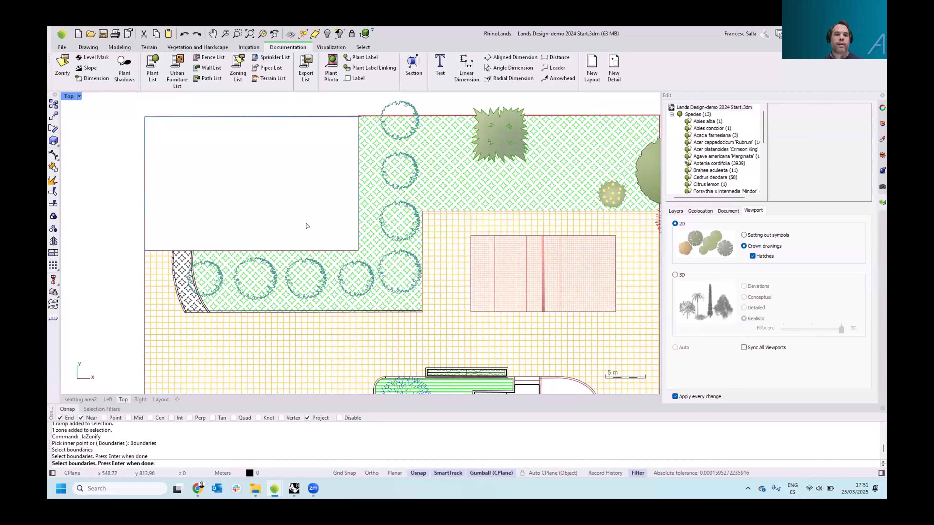
{"action": "left_click", "coordinate": [523, 172]}
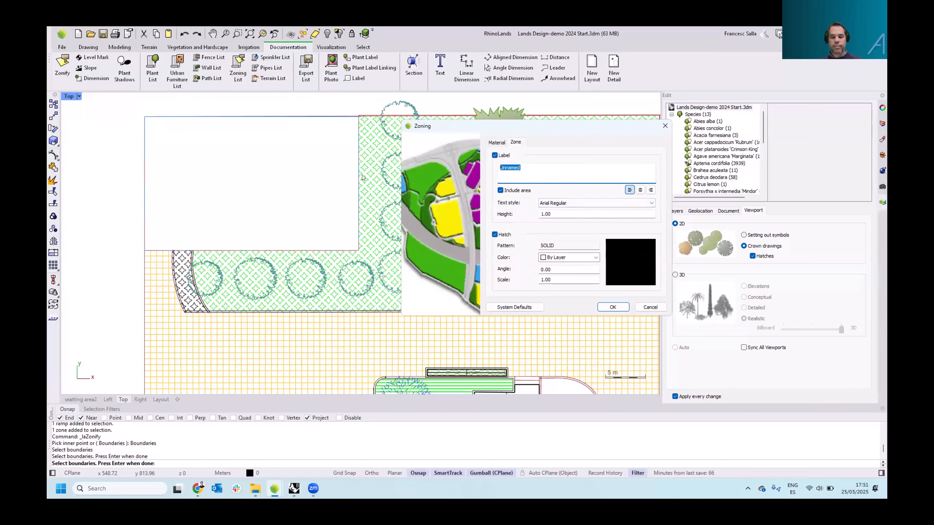
{"action": "type", "text": "Building"}
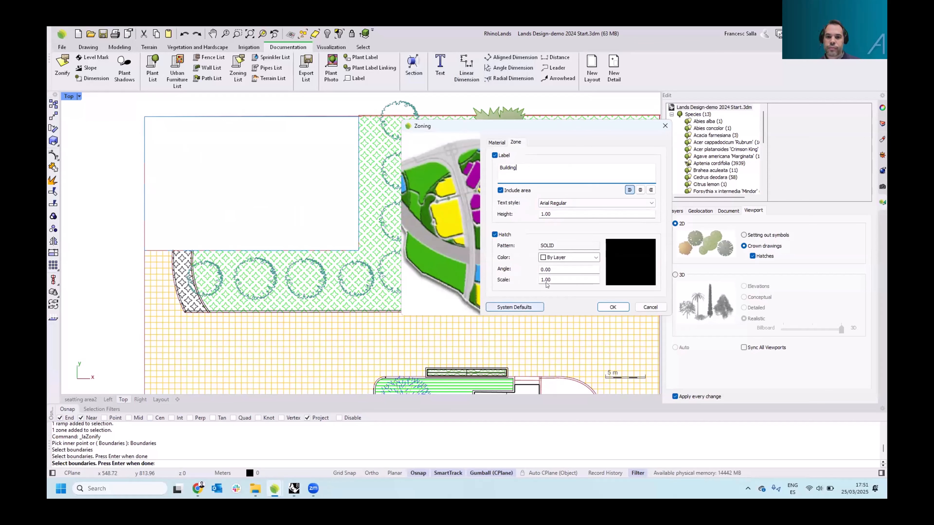
{"action": "left_click", "coordinate": [613, 307]}
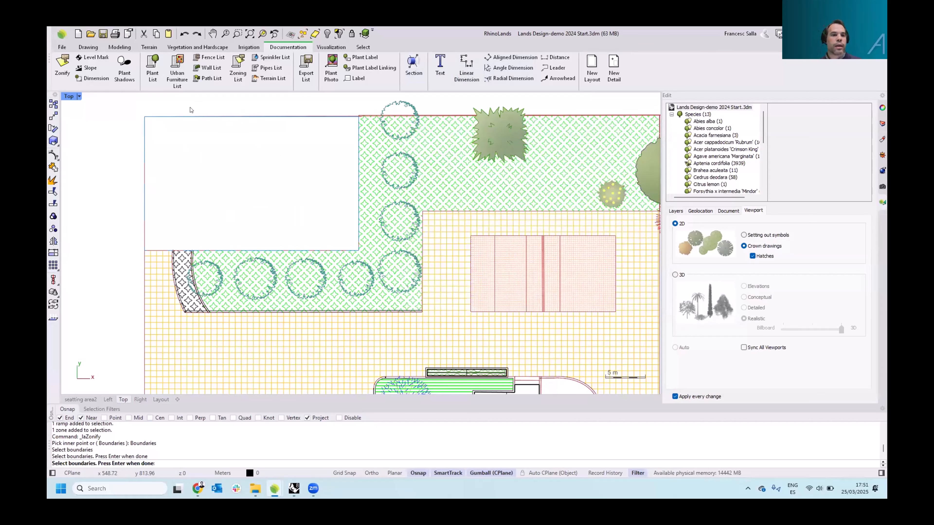
{"action": "key", "text": "Return"}
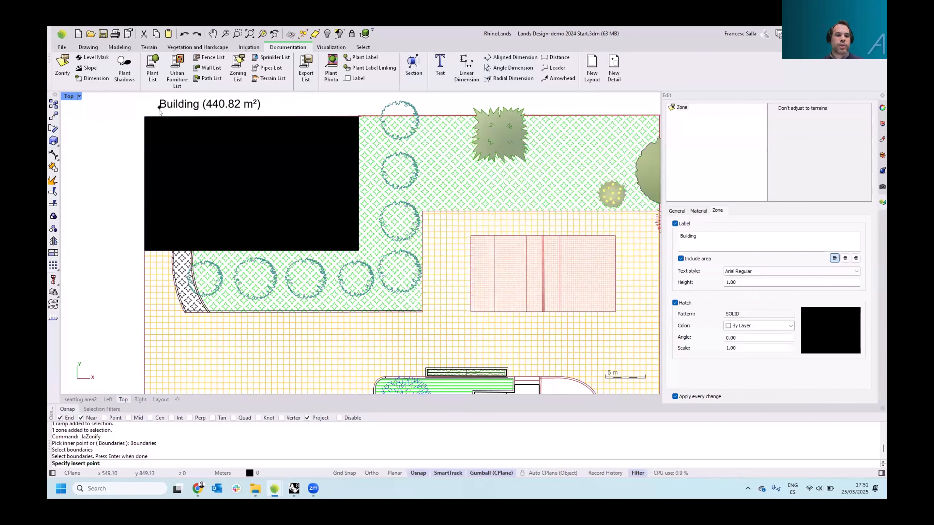
{"action": "left_click", "coordinate": [159, 107]}
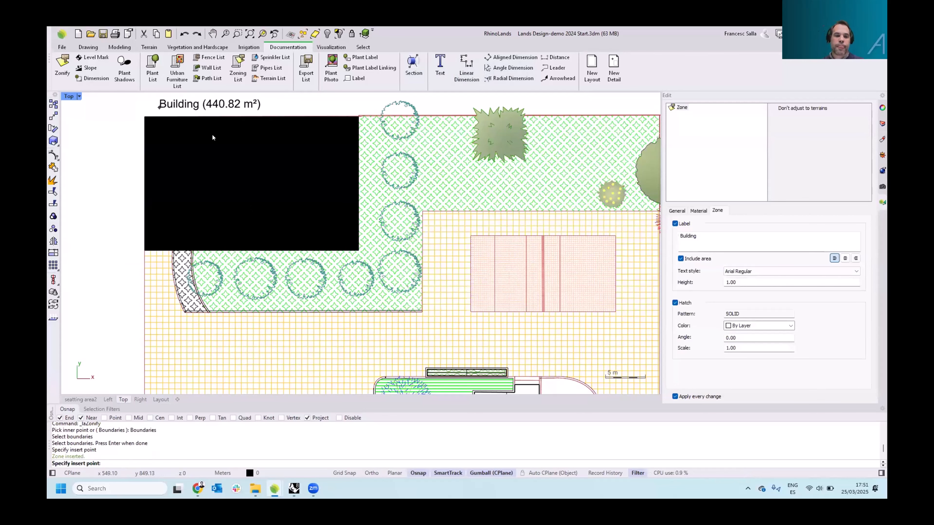
Insert a zoning list beside the terrain and plant lists, enable its sample icons, and reposition it
{"action": "scroll", "coordinate": [272, 170], "scroll_direction": "down", "scroll_amount": 5}
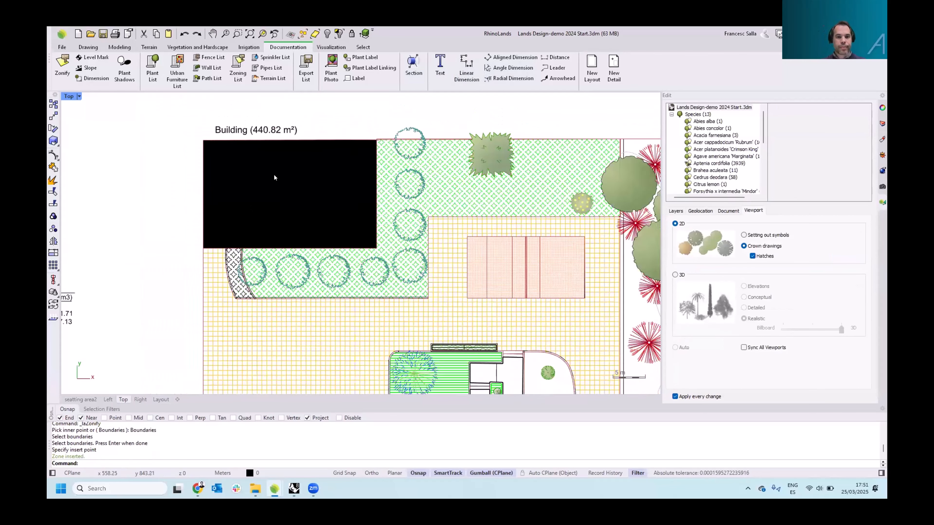
{"action": "scroll", "coordinate": [198, 173], "scroll_direction": "up", "scroll_amount": 2}
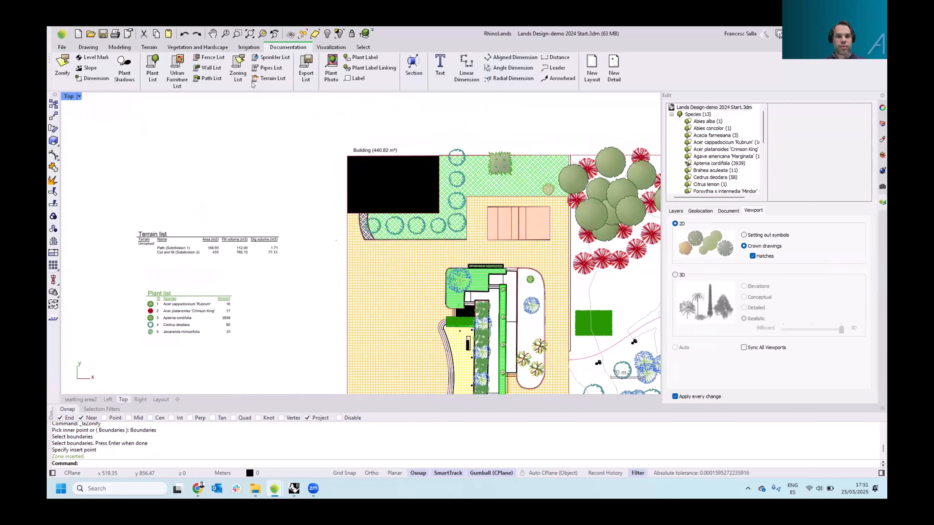
{"action": "left_click", "coordinate": [235, 70]}
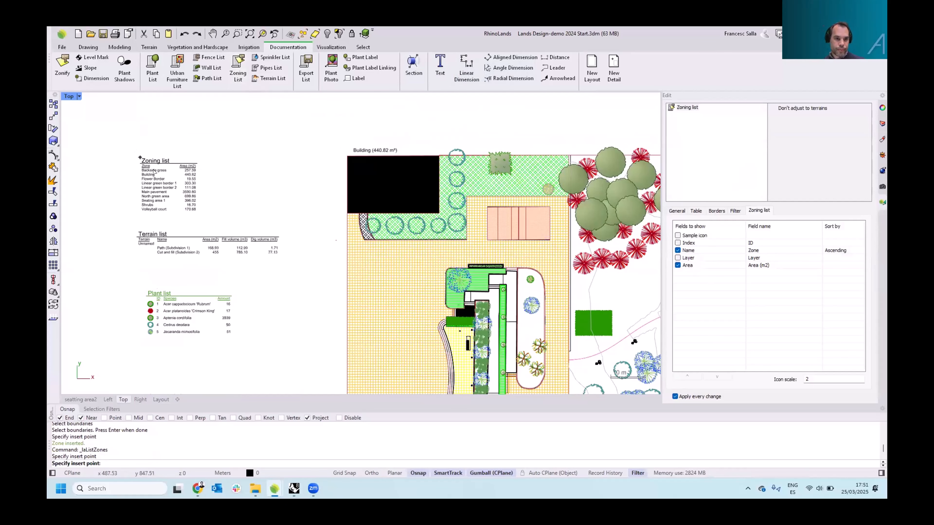
{"action": "left_click", "coordinate": [153, 171]}
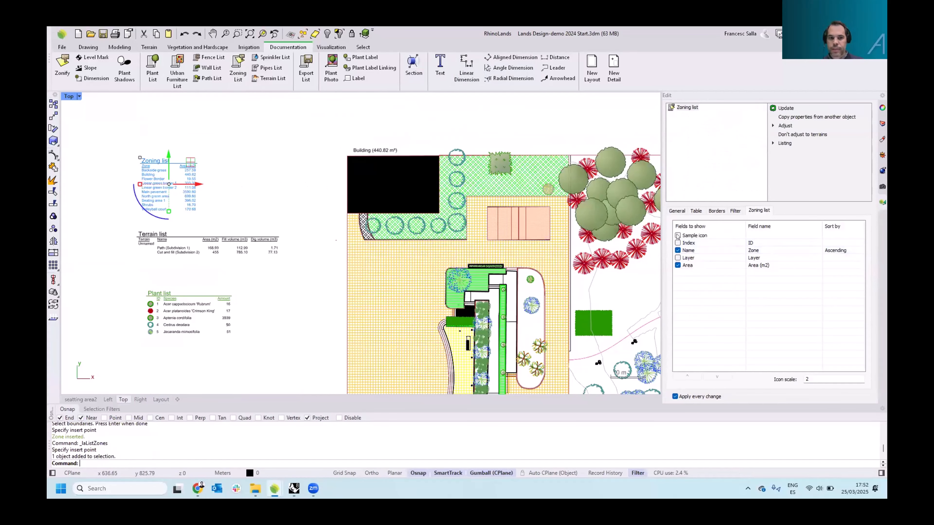
{"action": "left_click", "coordinate": [677, 236]}
{"action": "right_click_drag", "start_coordinate": [233, 165], "coordinate": [256, 176]}
{"action": "scroll", "coordinate": [208, 174], "scroll_direction": "up", "scroll_amount": 2}
{"action": "left_click_drag", "start_coordinate": [211, 179], "coordinate": [210, 156]}
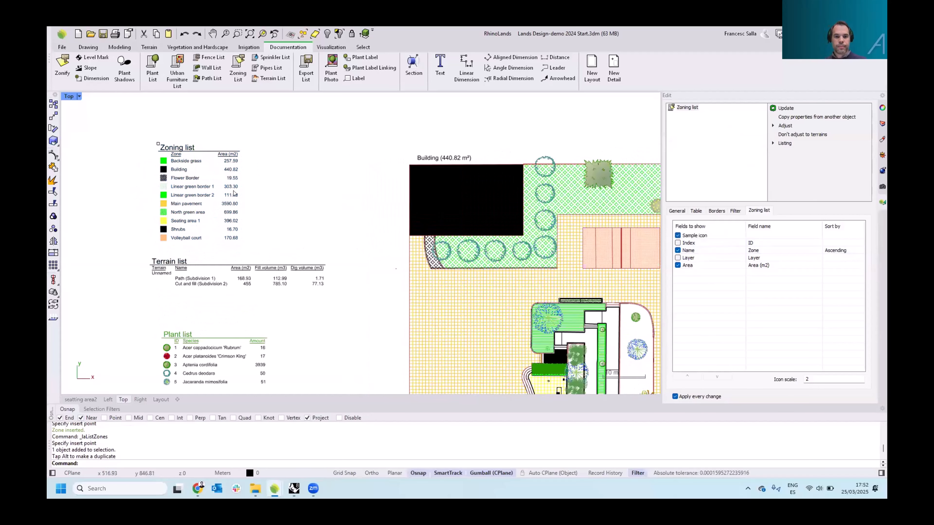
Change the Building zone's hatch pattern to ANSI31
{"action": "left_click", "coordinate": [448, 195]}
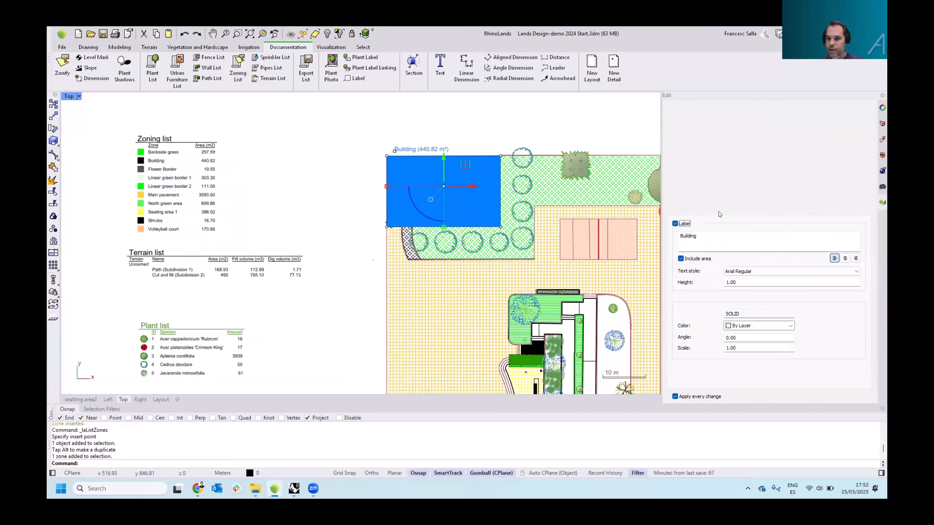
{"action": "left_click", "coordinate": [813, 320]}
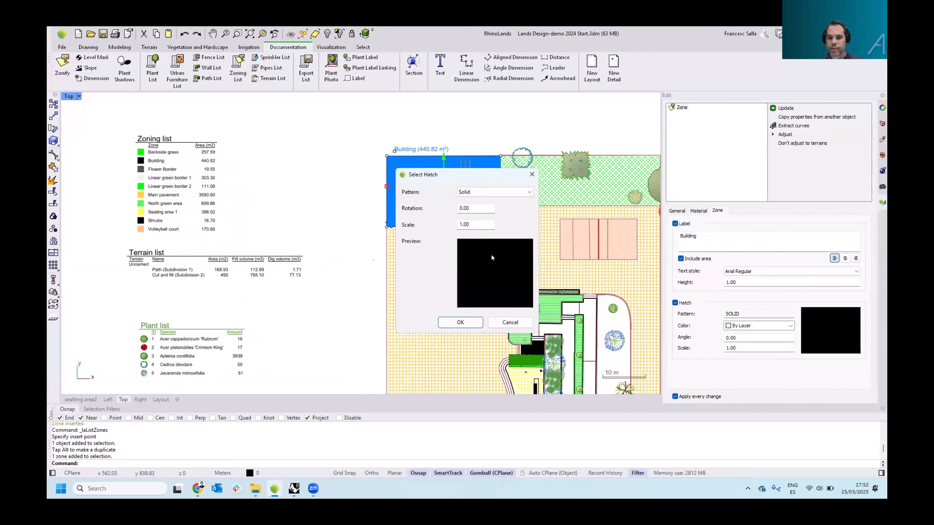
{"action": "left_click", "coordinate": [520, 191]}
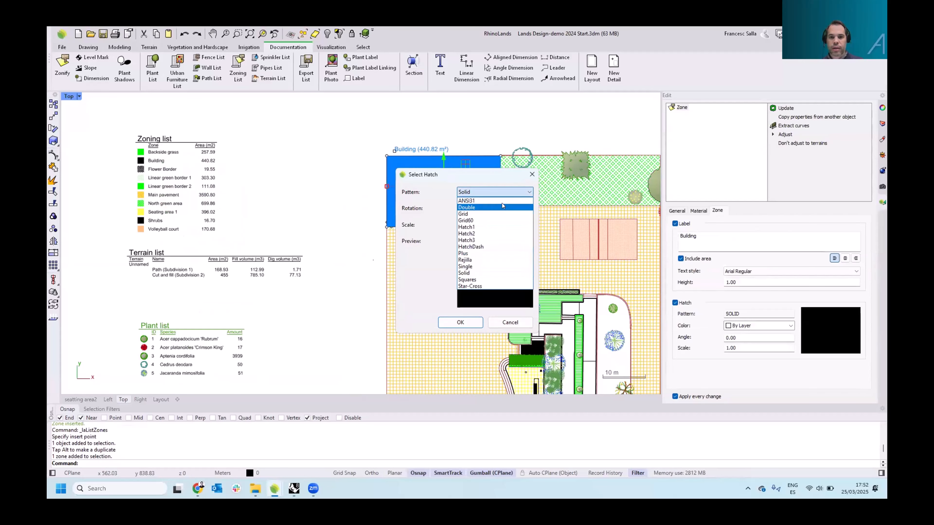
{"action": "left_click", "coordinate": [489, 278]}
{"action": "left_click", "coordinate": [460, 322]}
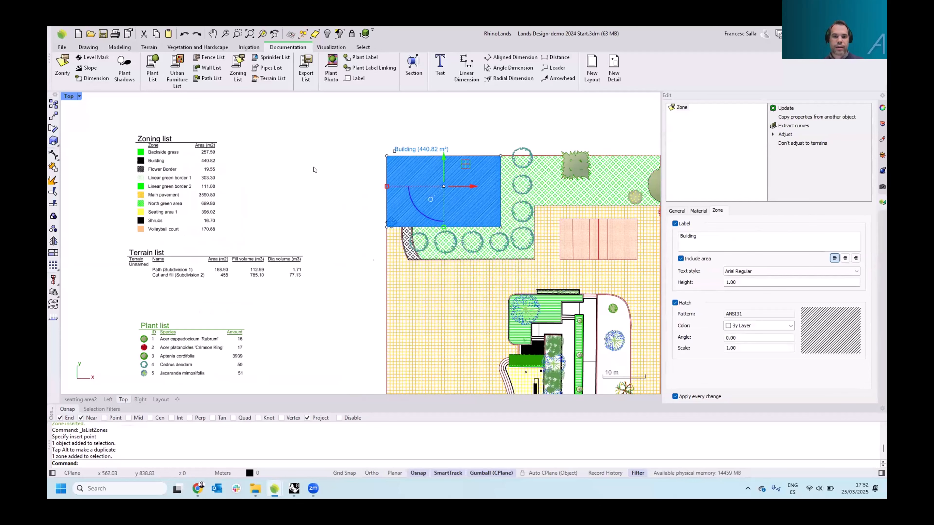
Set the Building zone's hatch scale to 5
{"action": "left_click", "coordinate": [475, 193]}
{"action": "scroll", "coordinate": [519, 197], "scroll_direction": "up", "scroll_amount": 2}
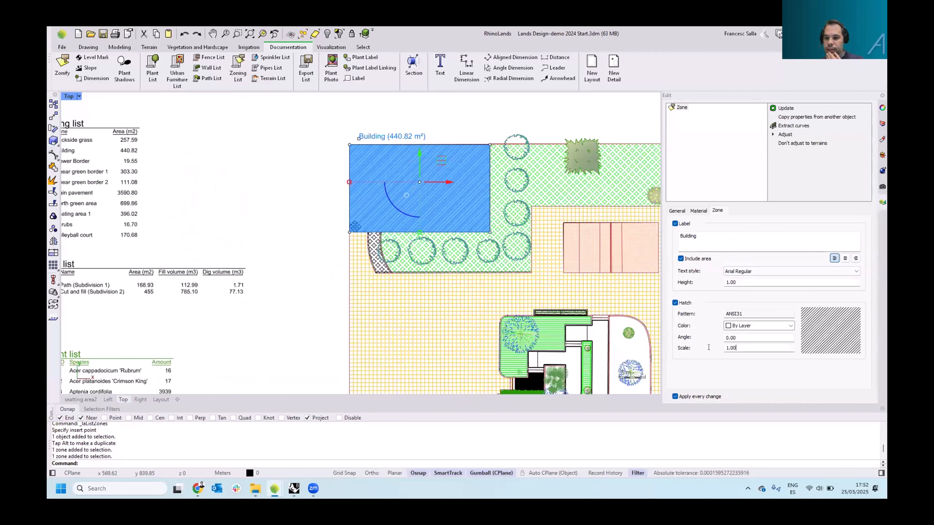
{"action": "left_click_drag", "start_coordinate": [737, 348], "coordinate": [708, 348]}
{"action": "type", "text": "5"}
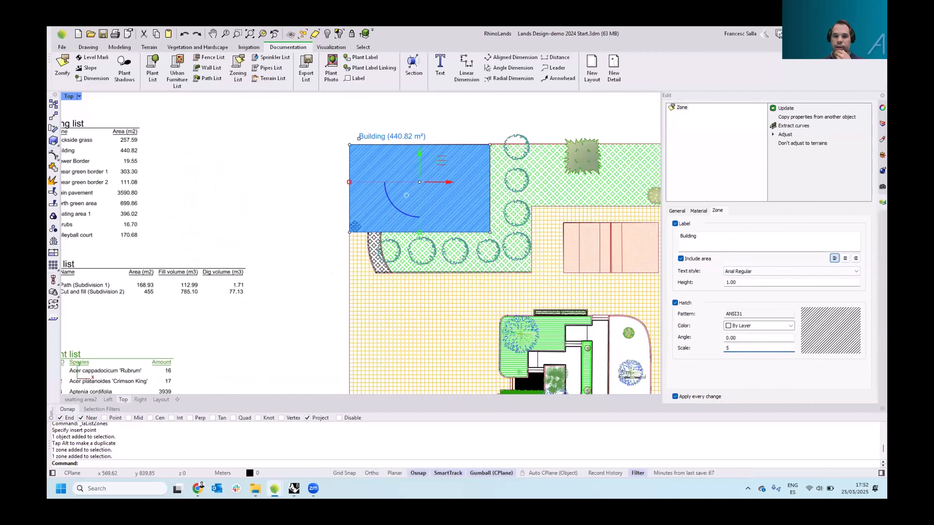
{"action": "right_click_drag", "start_coordinate": [282, 226], "coordinate": [287, 218]}
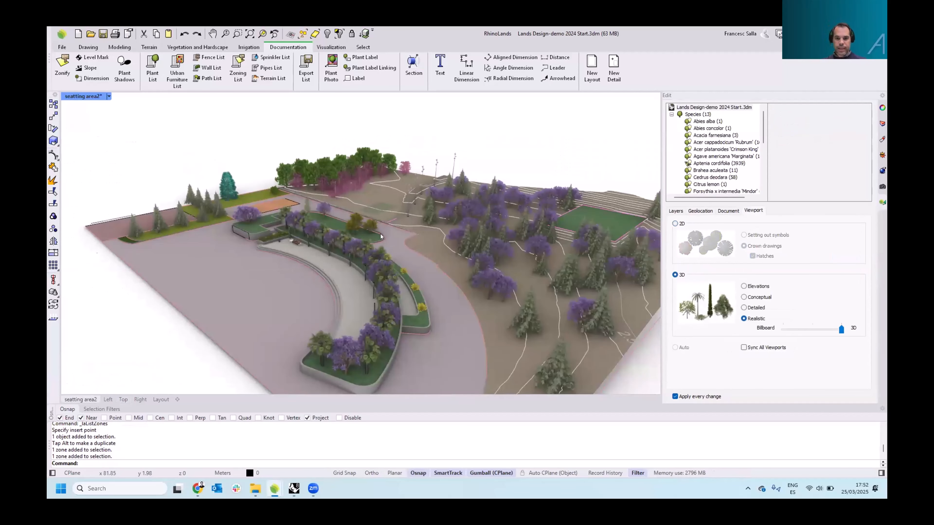
Walk through the 3D site in Walk Mode, moving forward along the path among the trees, then leave Walk Mode
{"action": "right_click_drag", "start_coordinate": [381, 234], "coordinate": [359, 227], "text": "shift"}
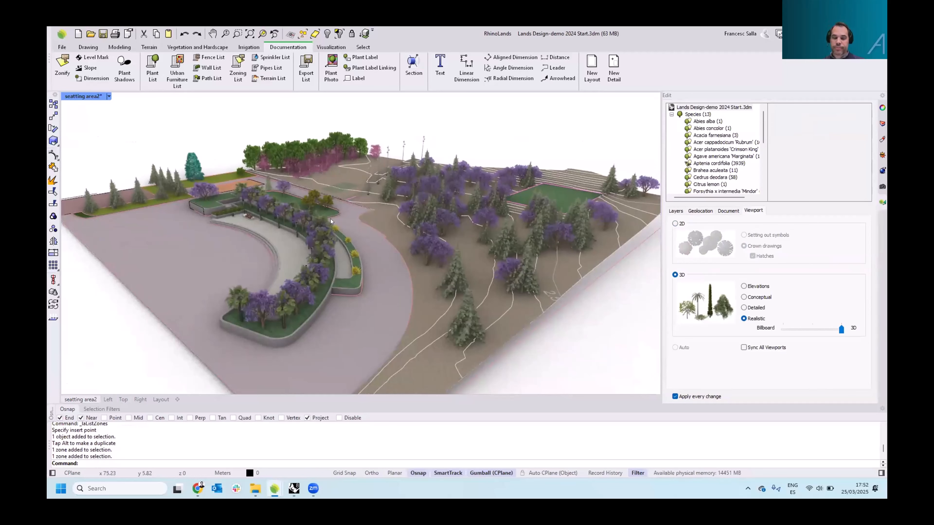
{"action": "scroll", "coordinate": [365, 209], "scroll_direction": "up", "scroll_amount": 1}
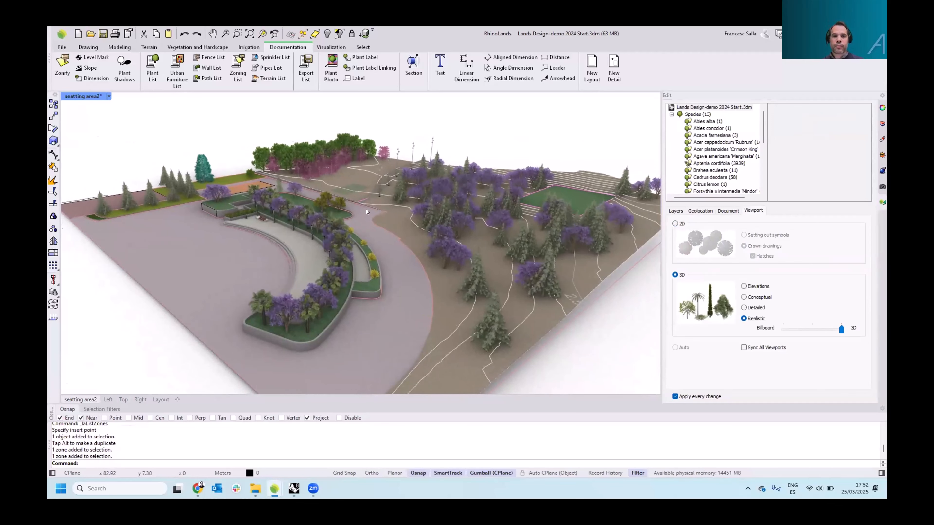
{"action": "scroll", "coordinate": [380, 169], "scroll_direction": "up", "scroll_amount": 1}
{"action": "scroll", "coordinate": [383, 177], "scroll_direction": "up", "scroll_amount": 2}
{"action": "right_click_drag", "start_coordinate": [383, 195], "coordinate": [381, 162]}
{"action": "left_click", "coordinate": [330, 47]}
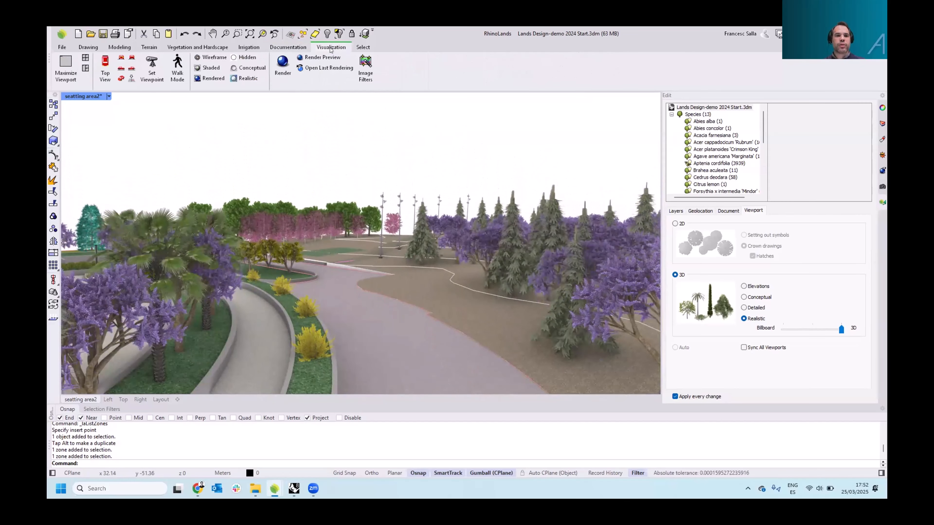
{"action": "left_click", "coordinate": [177, 66]}
{"action": "key", "text": "Up"}
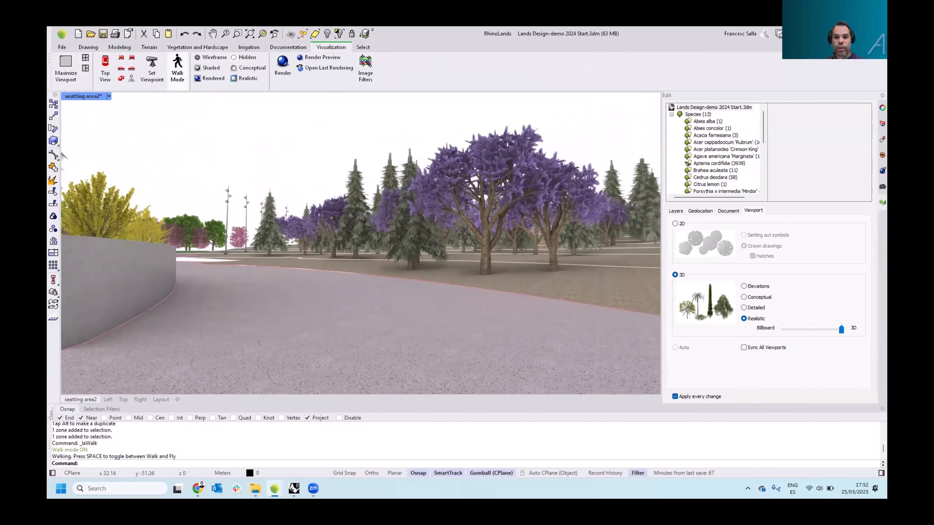
{"action": "key", "text": "w"}
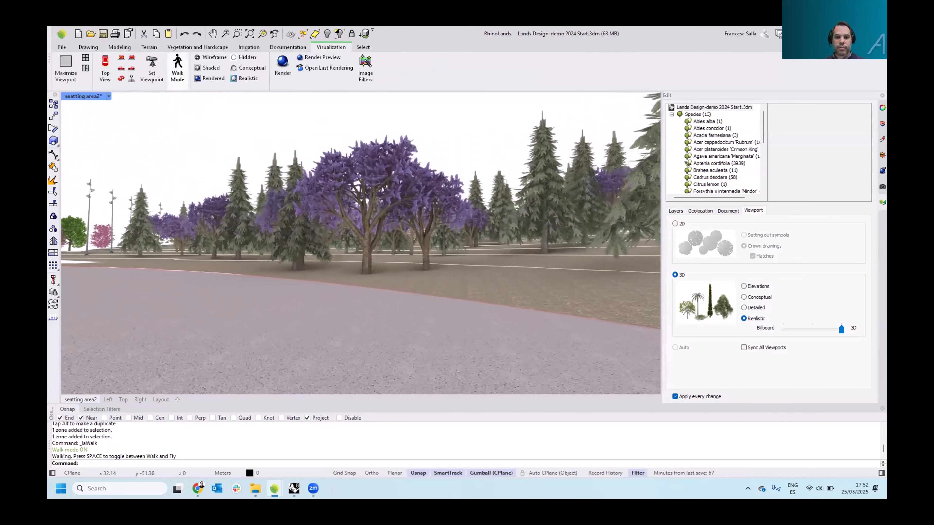
{"action": "key", "text": "w"}
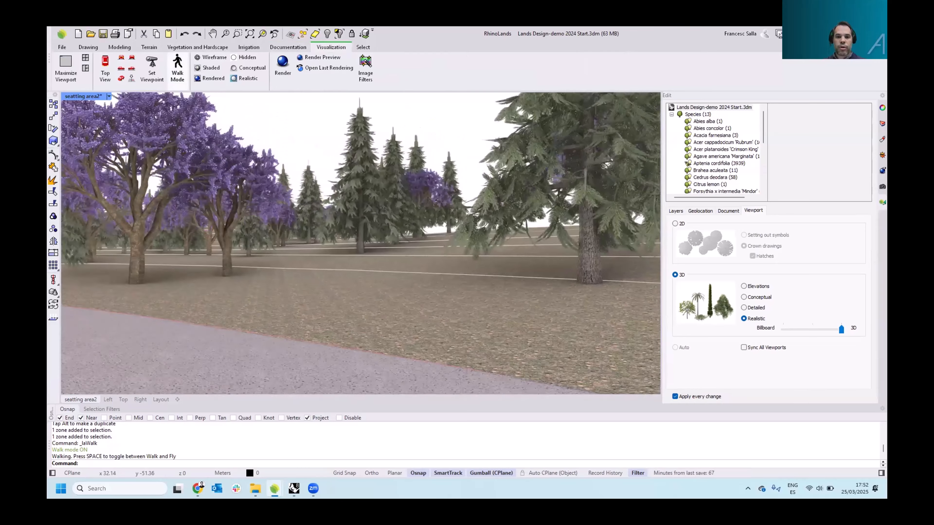
{"action": "key", "text": "w"}
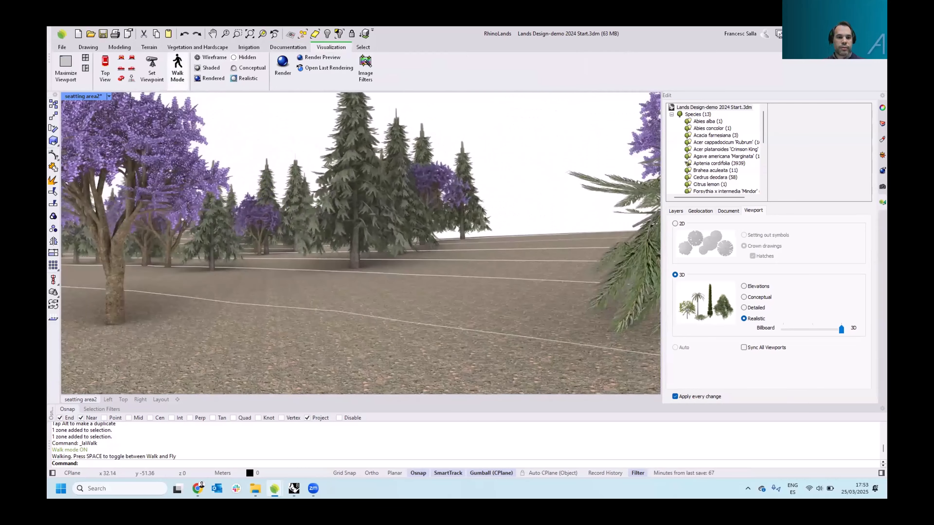
{"action": "key", "text": "w"}
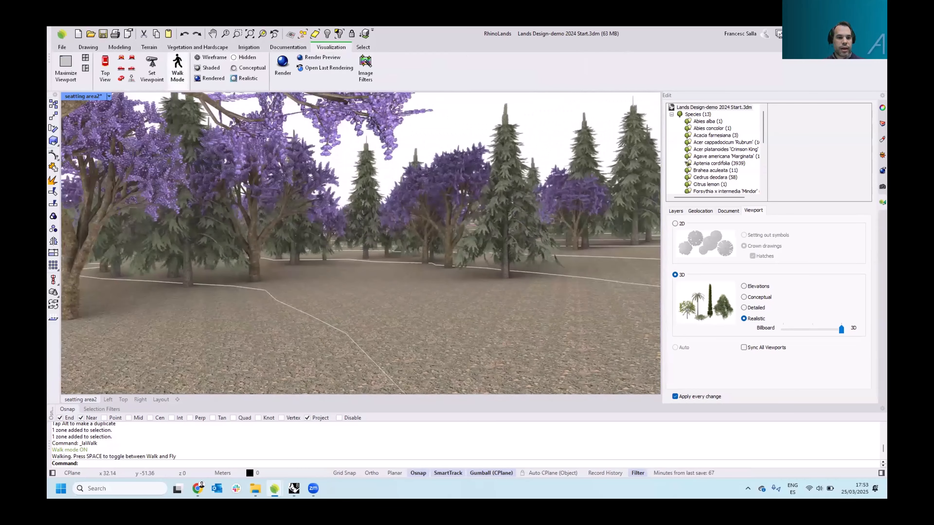
{"action": "key", "text": "w"}
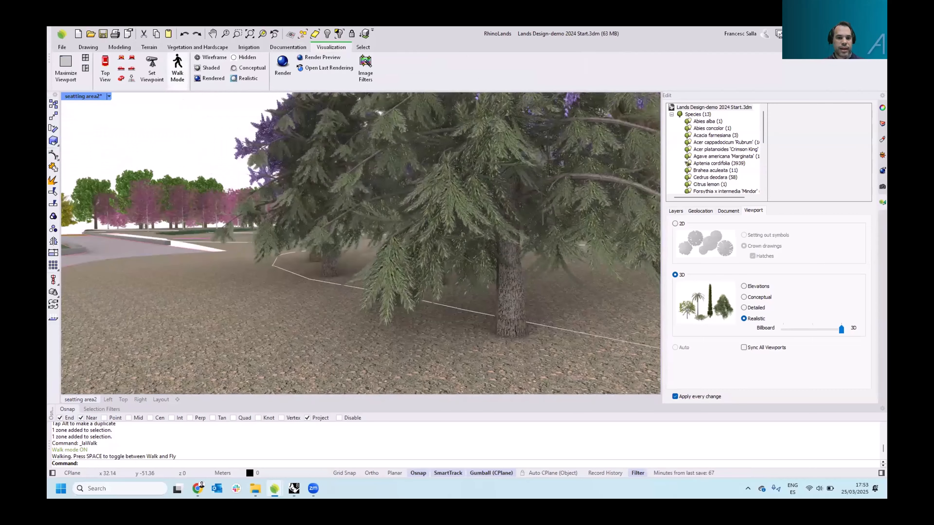
{"action": "key", "text": "w"}
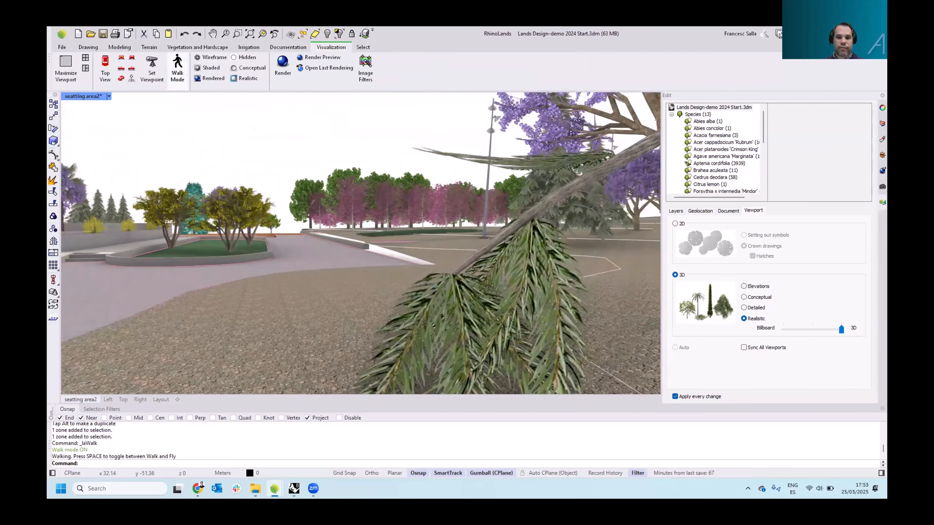
{"action": "key", "text": "w"}
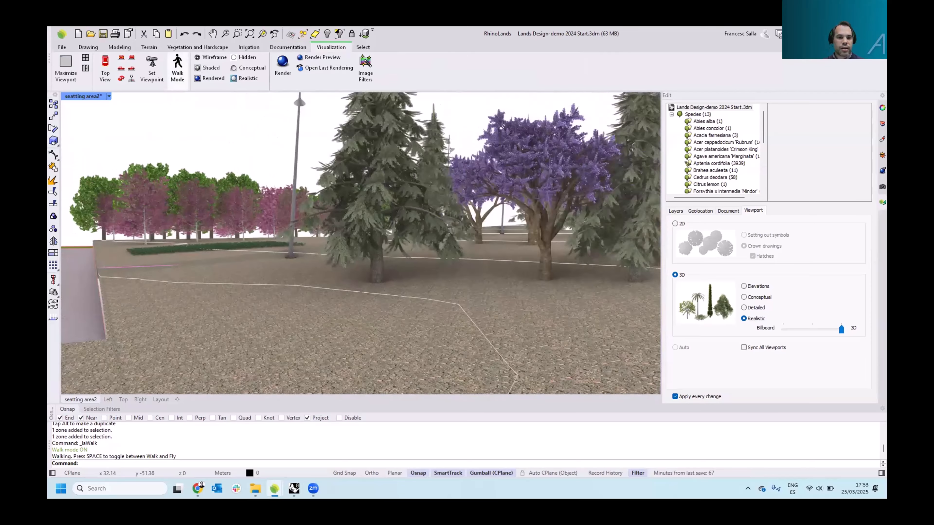
{"action": "key", "text": "w"}
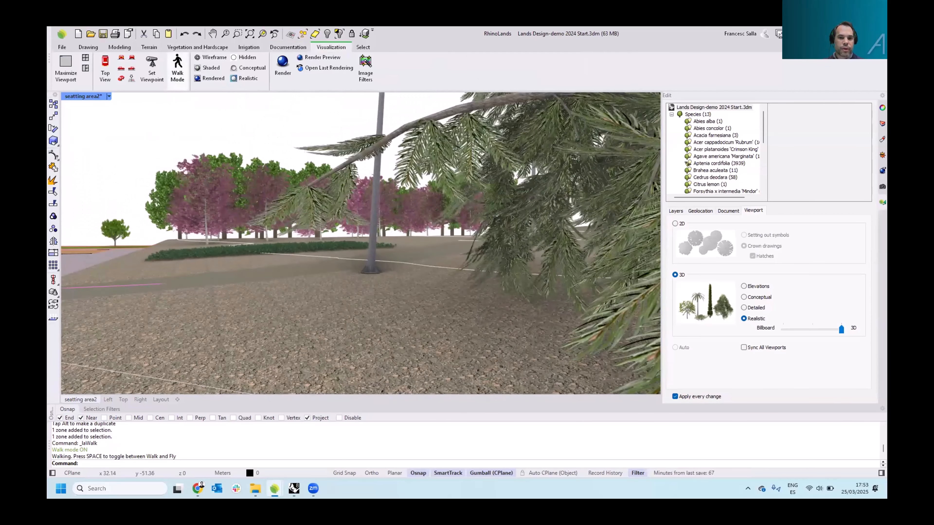
{"action": "key", "text": "Escape"}
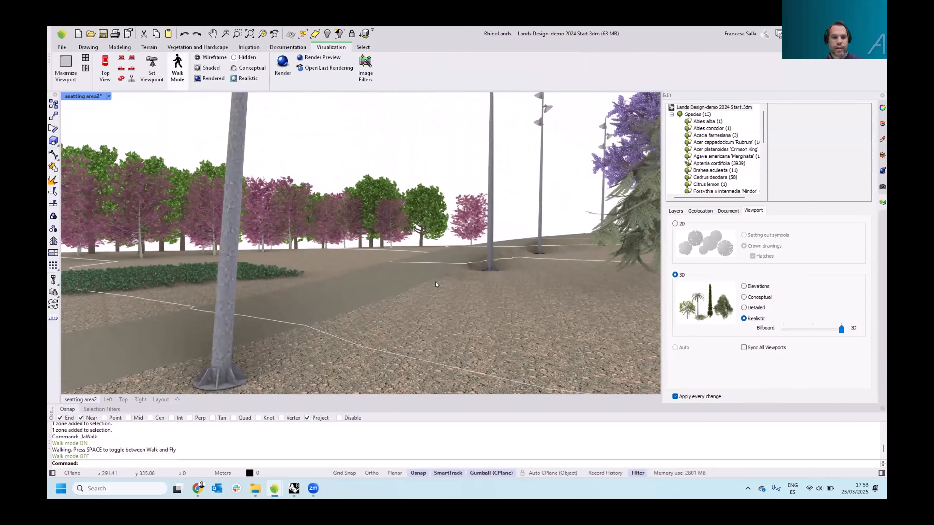
Open the Animation panel for the perspective view of the site
{"action": "right_click_drag", "start_coordinate": [432, 298], "coordinate": [393, 242]}
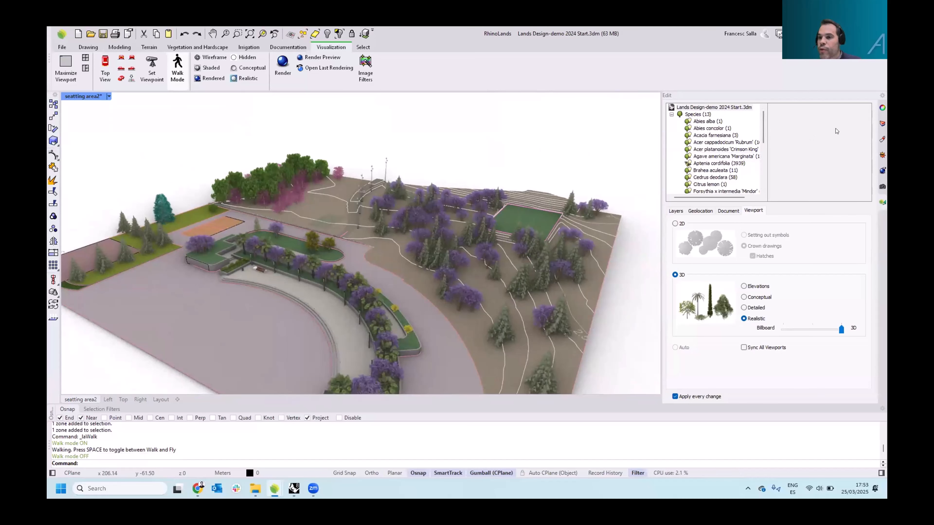
{"action": "left_click", "coordinate": [779, 34]}
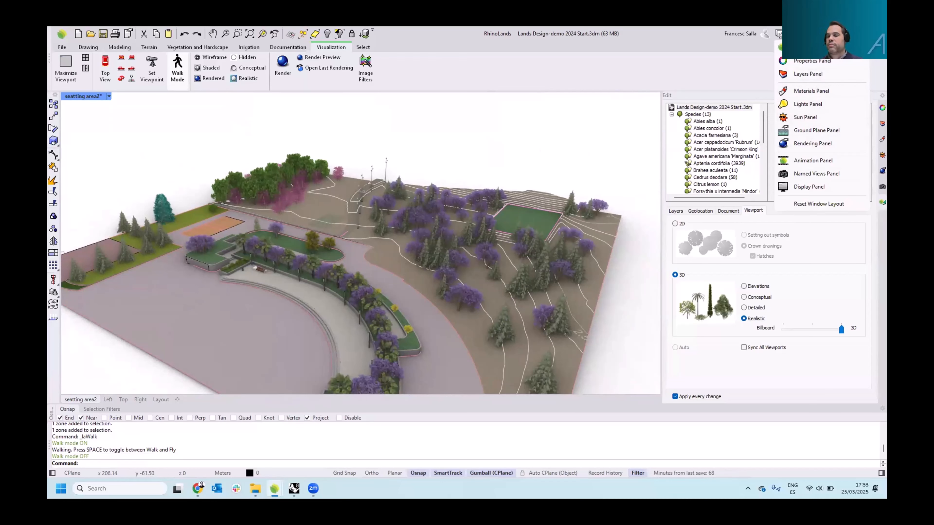
{"action": "left_click", "coordinate": [801, 161]}
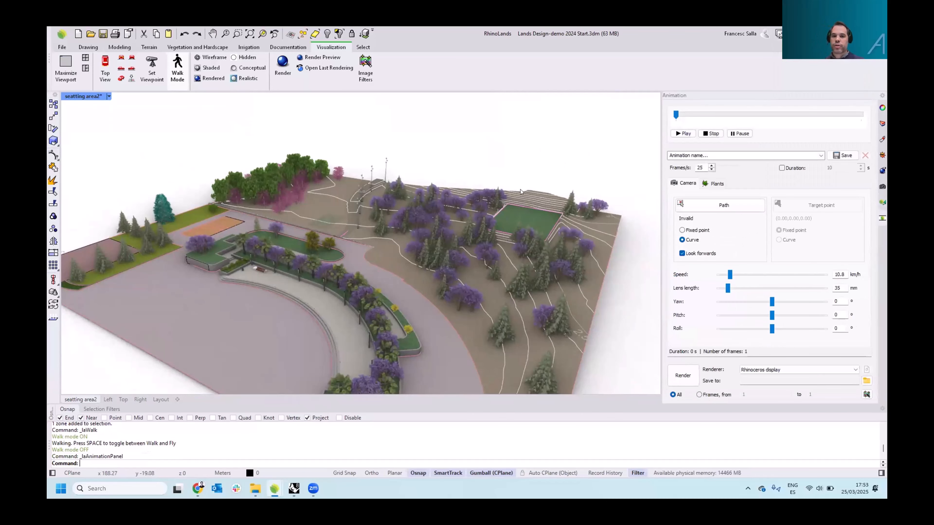
Open the Sun panel and set the sun date to 17 April with the time at about 13:38
{"action": "right_click_drag", "start_coordinate": [543, 178], "coordinate": [504, 184]}
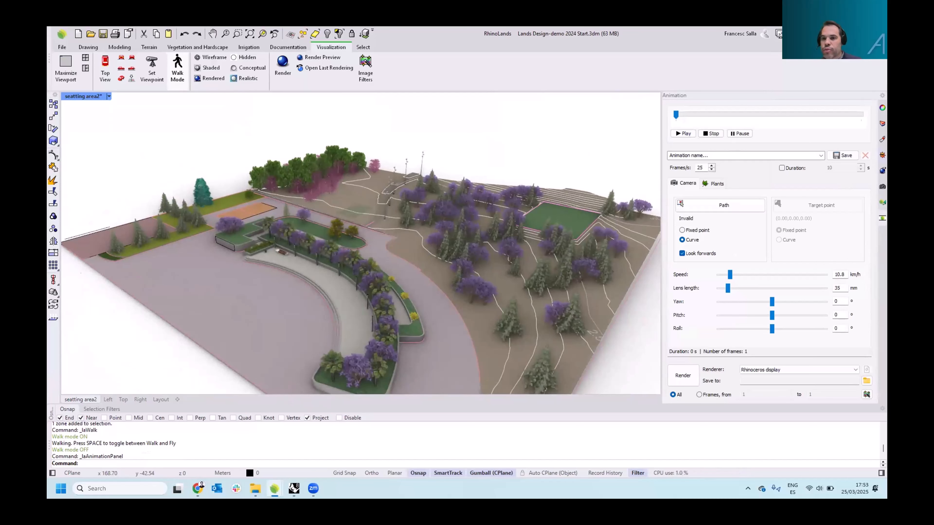
{"action": "left_click", "coordinate": [883, 155]}
{"action": "left_click", "coordinate": [675, 120]}
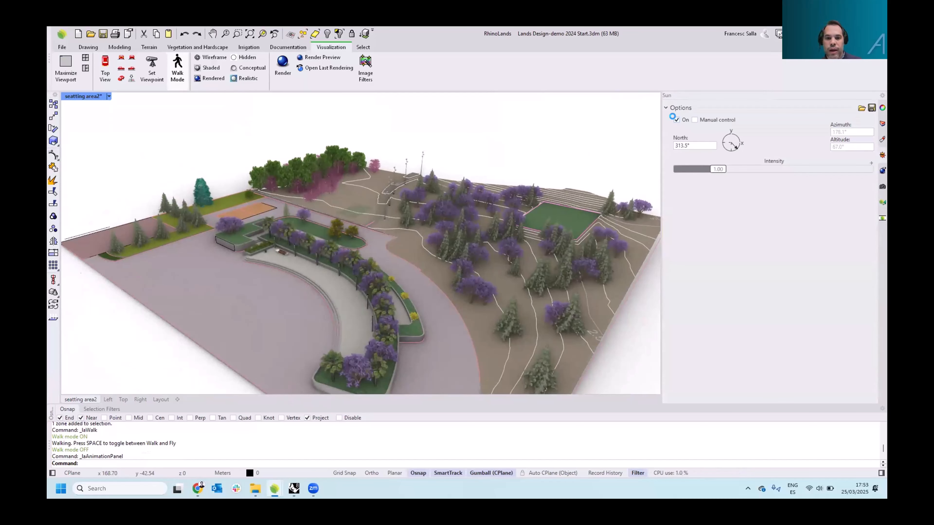
{"action": "right_click_drag", "start_coordinate": [550, 210], "coordinate": [528, 204]}
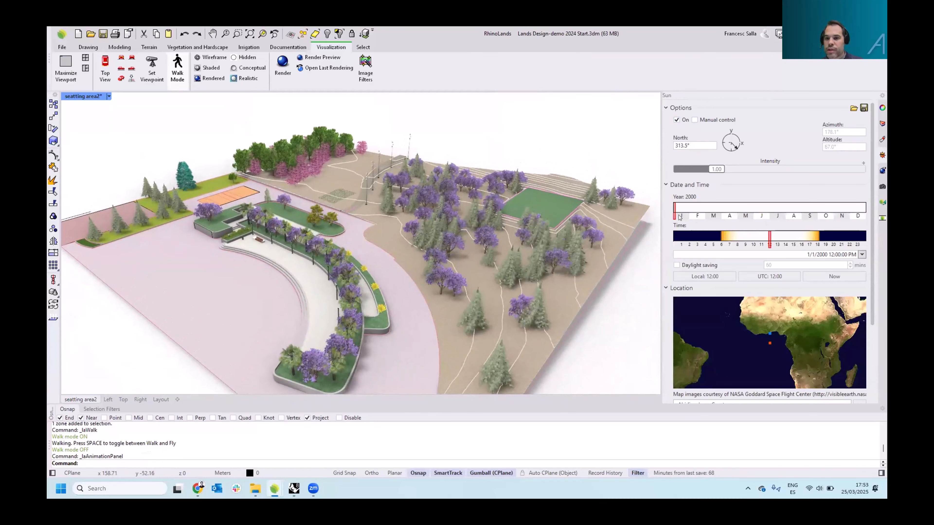
{"action": "left_click_drag", "start_coordinate": [675, 215], "coordinate": [713, 215]}
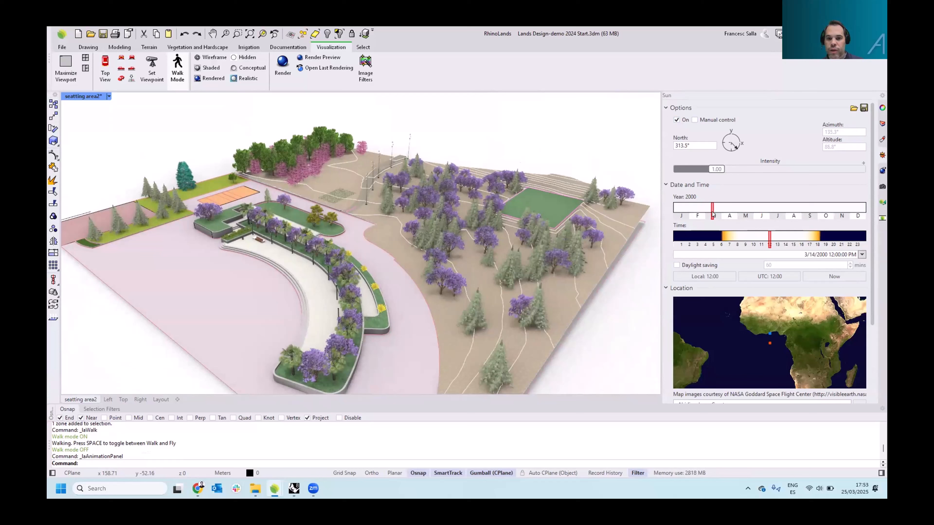
{"action": "left_click", "coordinate": [729, 213]}
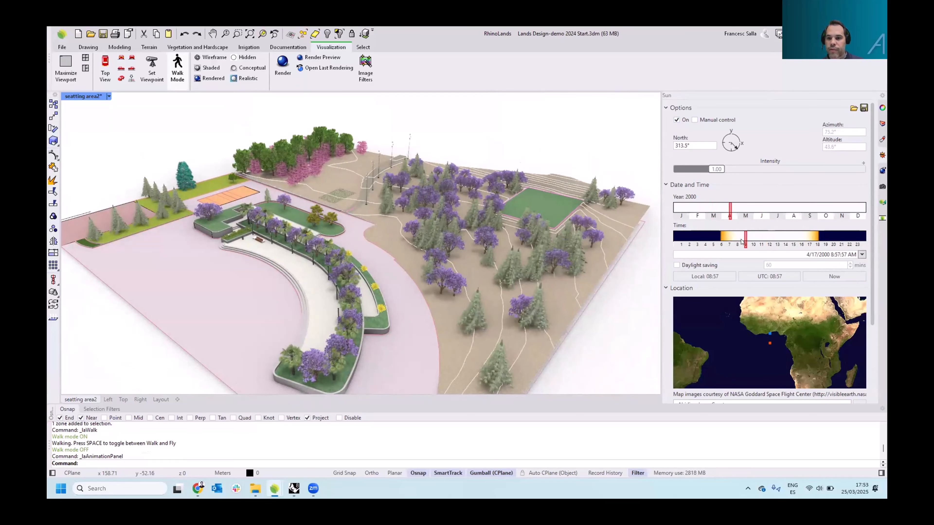
{"action": "left_click", "coordinate": [780, 239]}
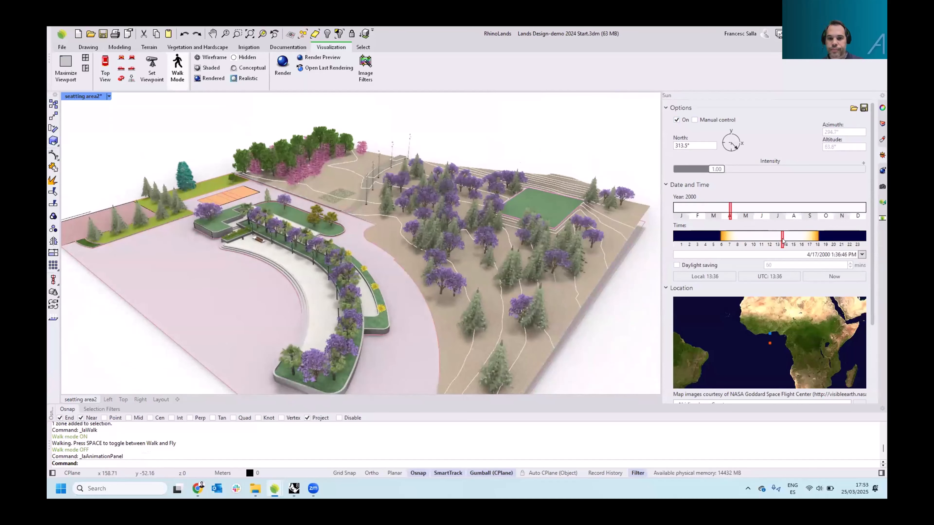
{"action": "left_click", "coordinate": [783, 239]}
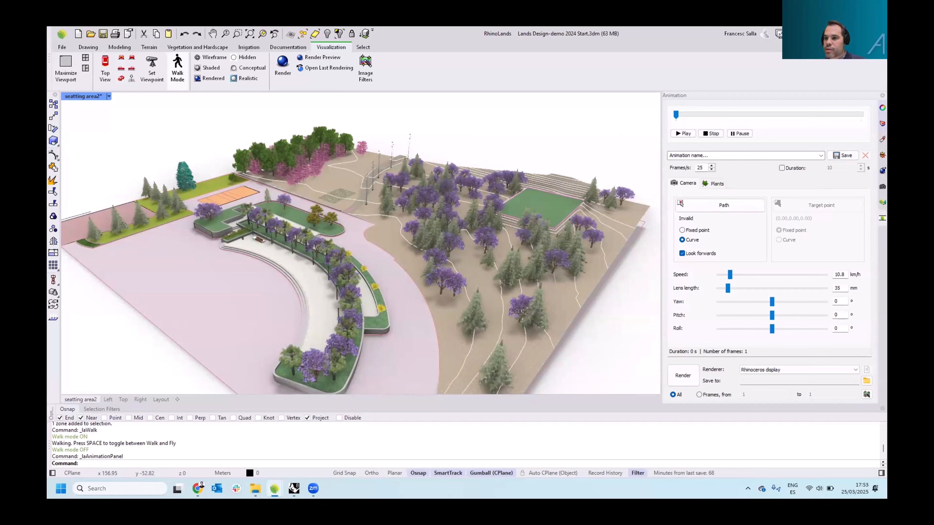
Turn on the camera path layer in the Layers panel and select the camera path curve
{"action": "left_click", "coordinate": [883, 124]}
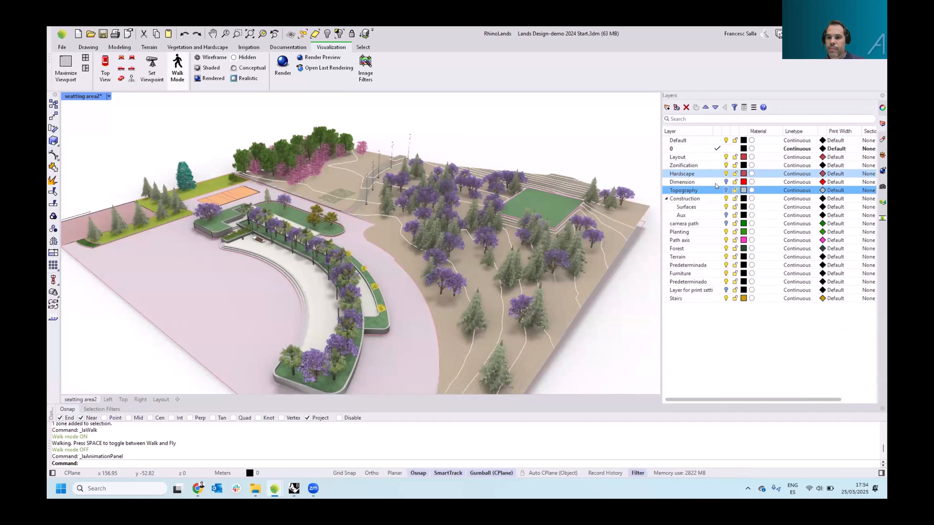
{"action": "left_click", "coordinate": [725, 223]}
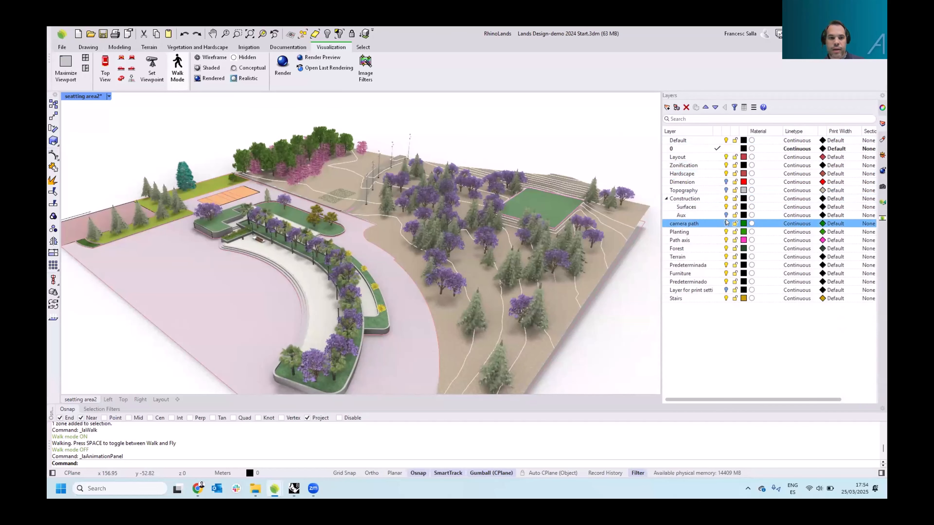
{"action": "scroll", "coordinate": [281, 188], "scroll_direction": "up", "scroll_amount": 1}
{"action": "right_click_drag", "start_coordinate": [281, 187], "coordinate": [354, 154]}
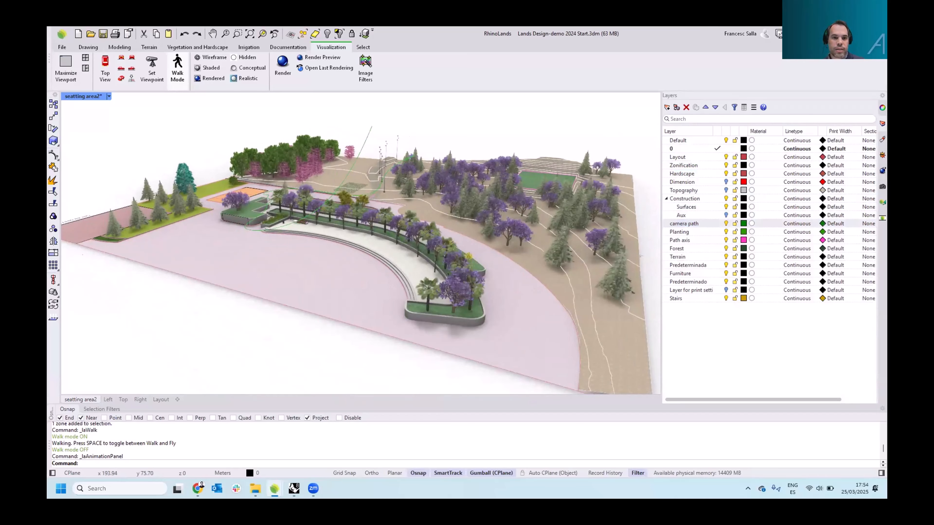
{"action": "left_click", "coordinate": [362, 141]}
{"action": "left_click", "coordinate": [407, 121]}
{"action": "right_click_drag", "start_coordinate": [407, 126], "coordinate": [373, 156]}
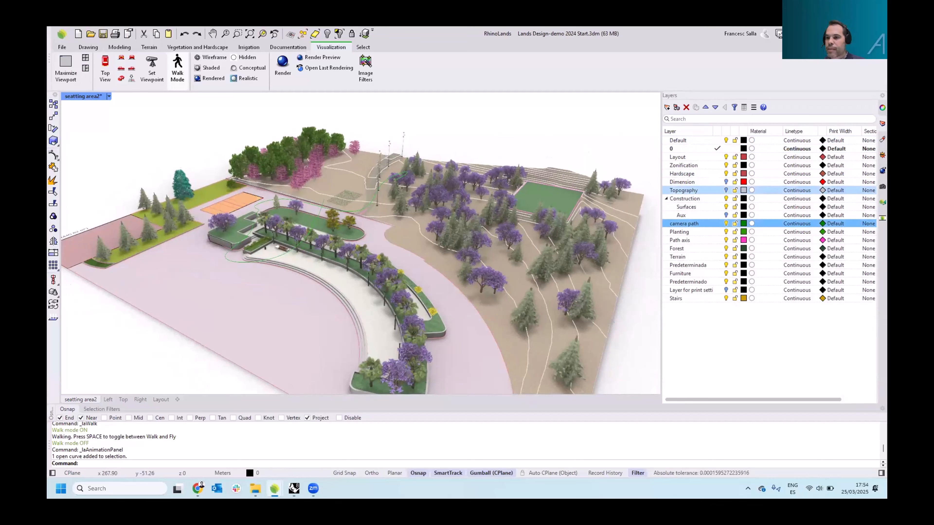
In the Animation panel, assign the camera path curve as the camera's path
{"action": "left_click", "coordinate": [882, 218]}
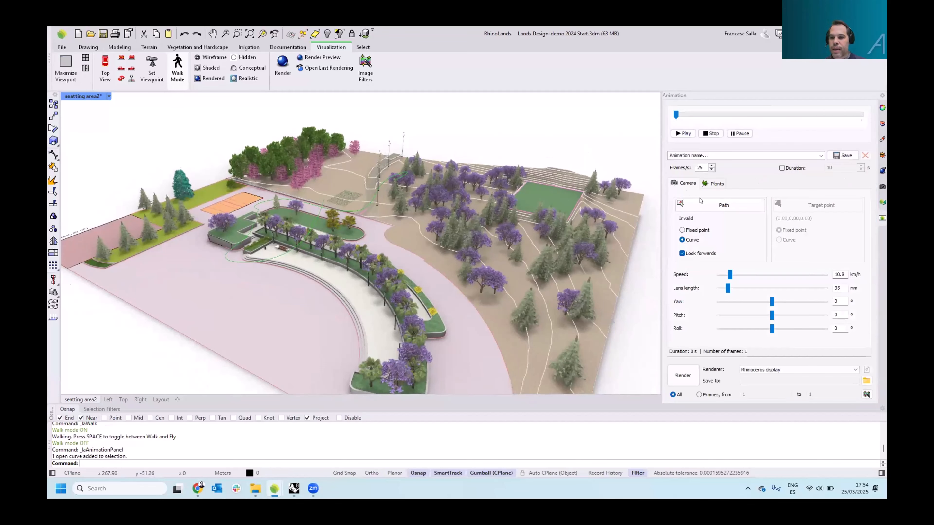
{"action": "left_click", "coordinate": [684, 200]}
{"action": "right_click_drag", "start_coordinate": [426, 142], "coordinate": [371, 135]}
{"action": "left_click", "coordinate": [371, 143]}
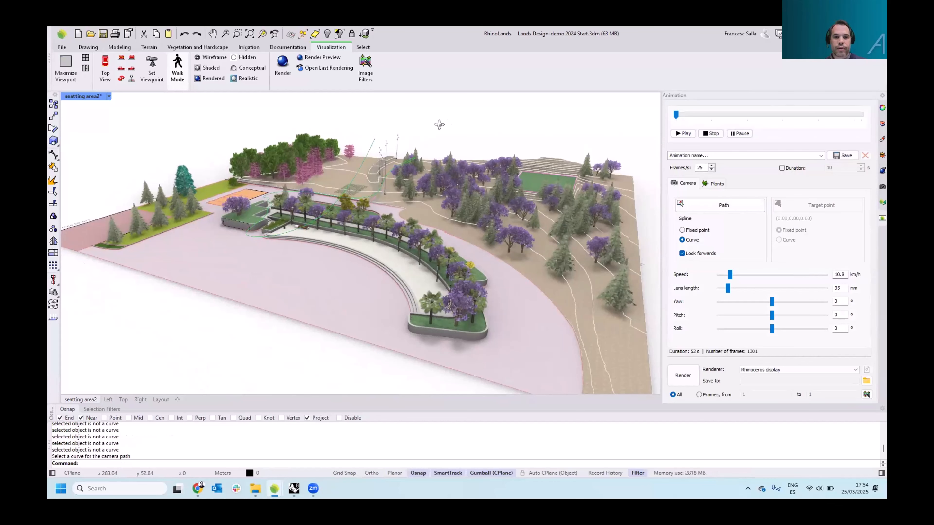
Select the camera path curve and hide it
{"action": "right_click_drag", "start_coordinate": [439, 125], "coordinate": [384, 129]}
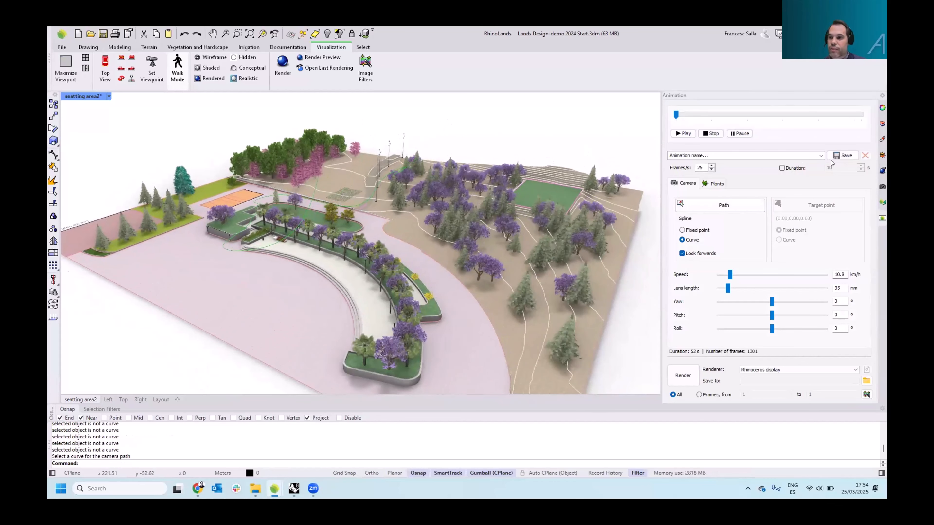
{"action": "right_click_drag", "start_coordinate": [479, 94], "coordinate": [332, 112]}
{"action": "left_click", "coordinate": [331, 112]}
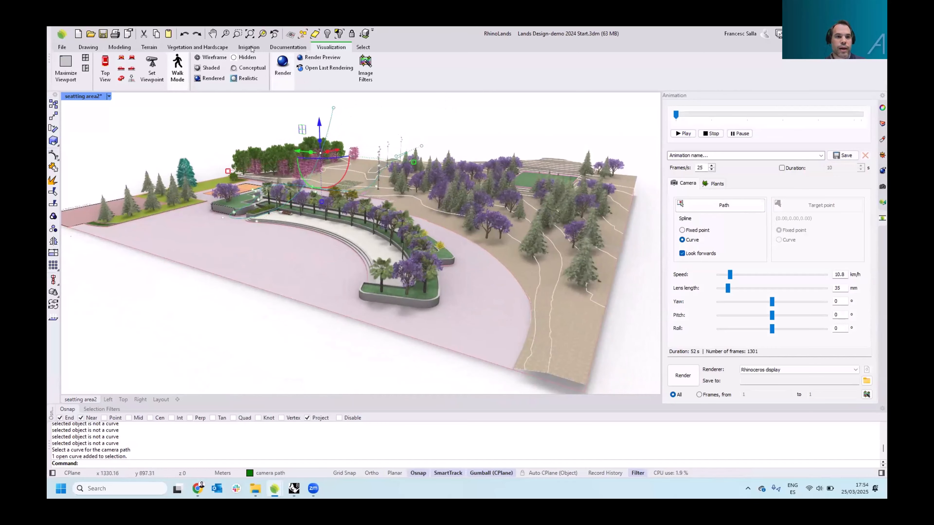
{"action": "left_click", "coordinate": [327, 34]}
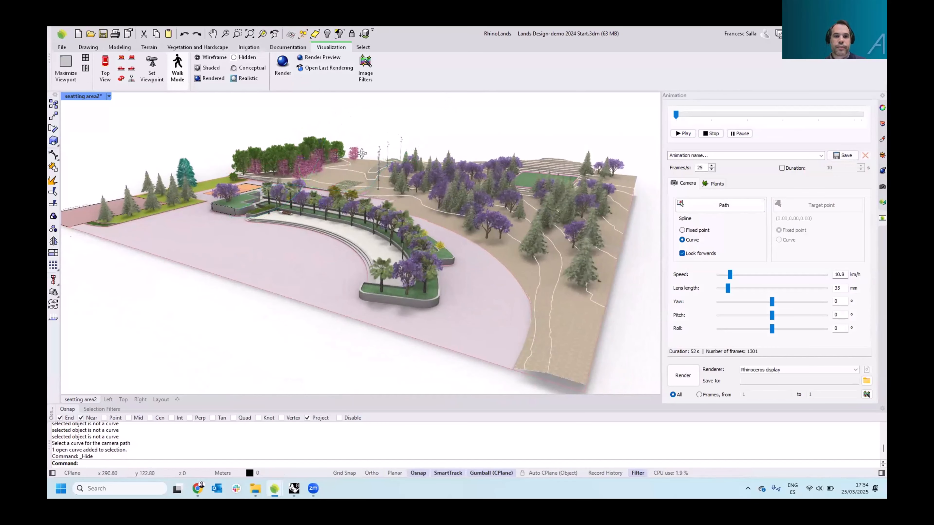
Enable a fixed animation duration of 10 seconds, keeping Look forwards on
{"action": "right_click_drag", "start_coordinate": [361, 153], "coordinate": [667, 128]}
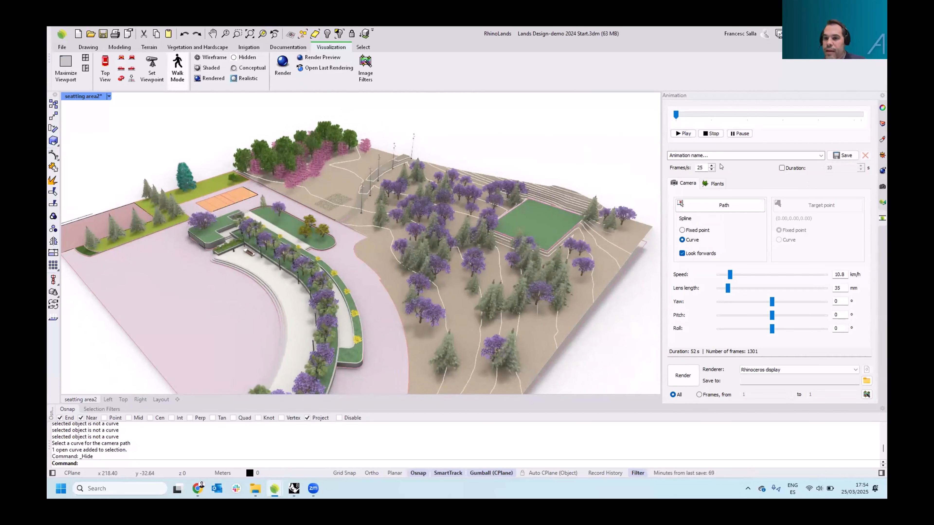
{"action": "double_click", "coordinate": [700, 167]}
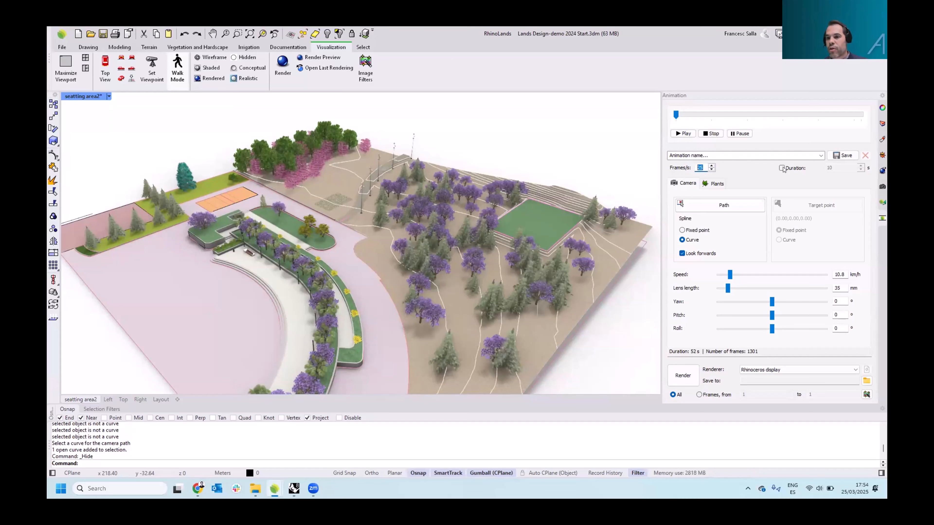
{"action": "left_click", "coordinate": [783, 168]}
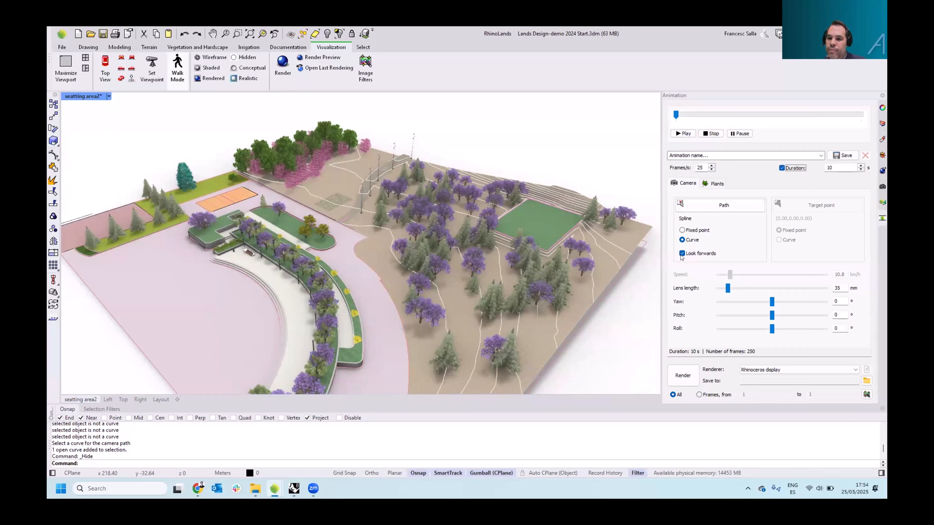
{"action": "left_click", "coordinate": [682, 253]}
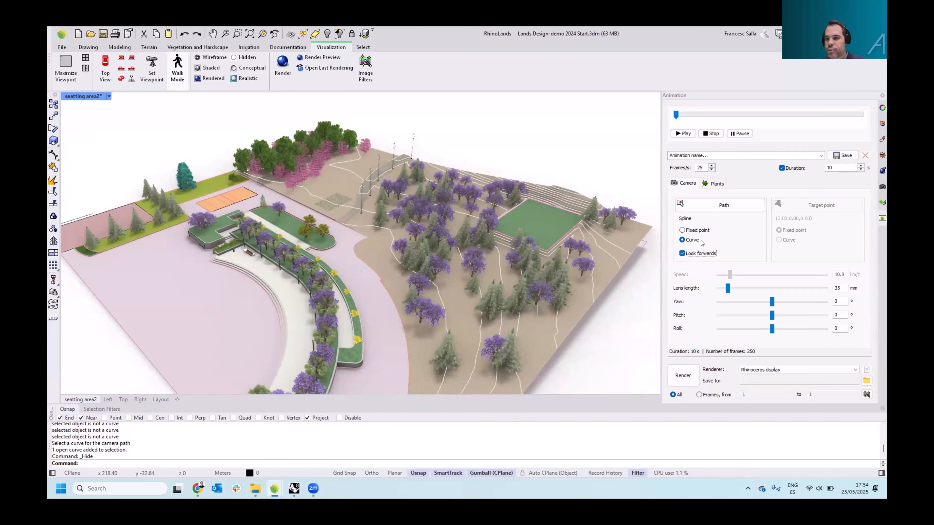
{"action": "left_click", "coordinate": [682, 254]}
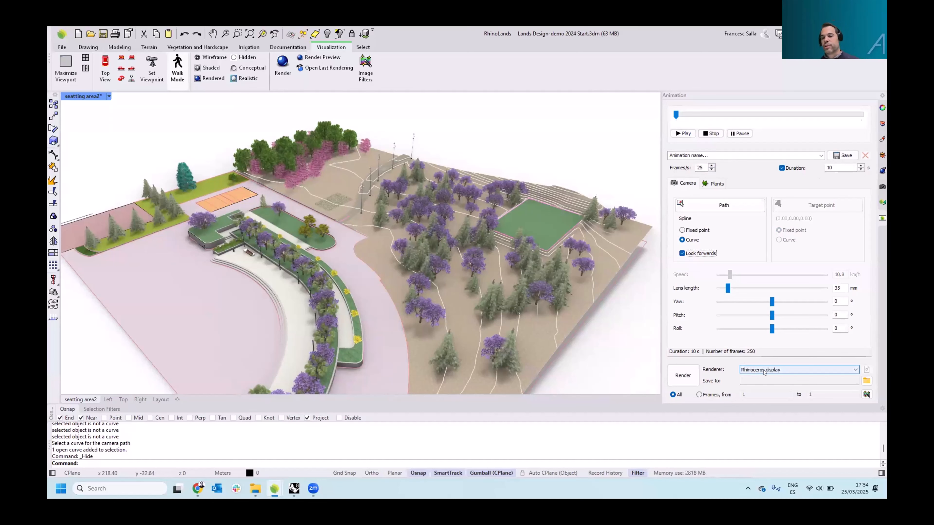
Open the renderer choices for the animation output
{"action": "right_click_drag", "start_coordinate": [153, 133], "coordinate": [219, 100]}
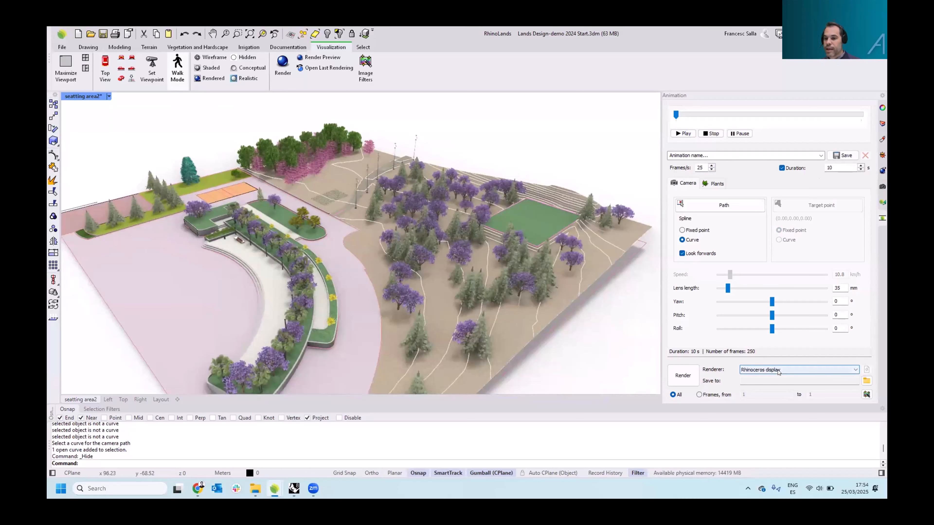
{"action": "left_click", "coordinate": [777, 371]}
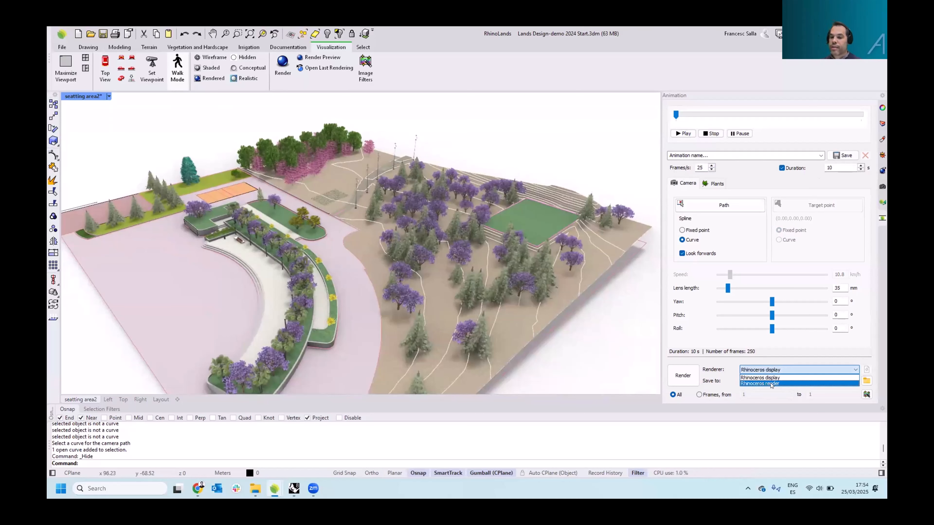
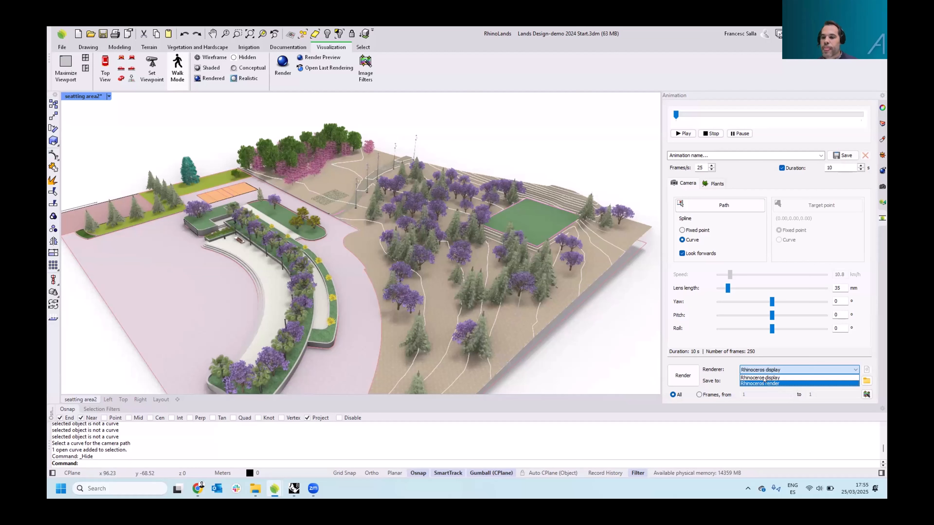
Choose Rhinoceros display as the animation renderer and play the camera path animation
{"action": "left_click", "coordinate": [761, 376]}
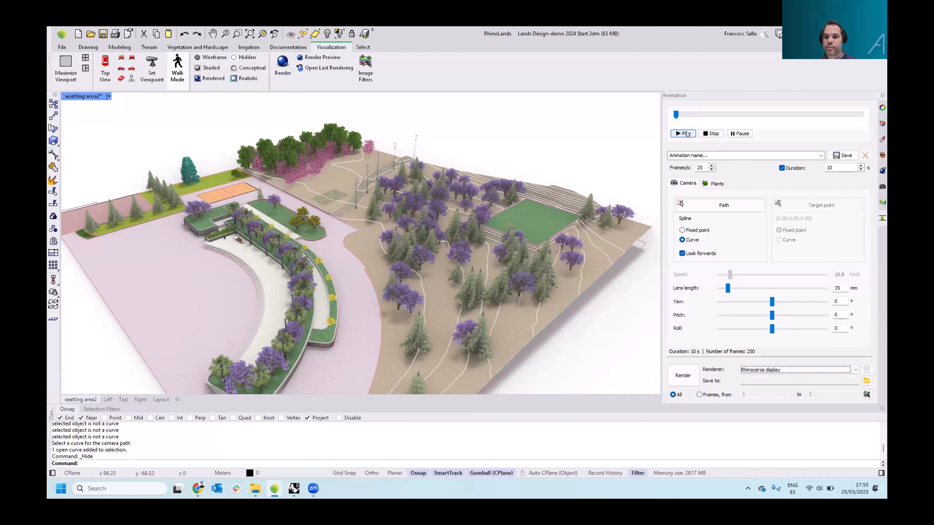
{"action": "left_click", "coordinate": [686, 131]}
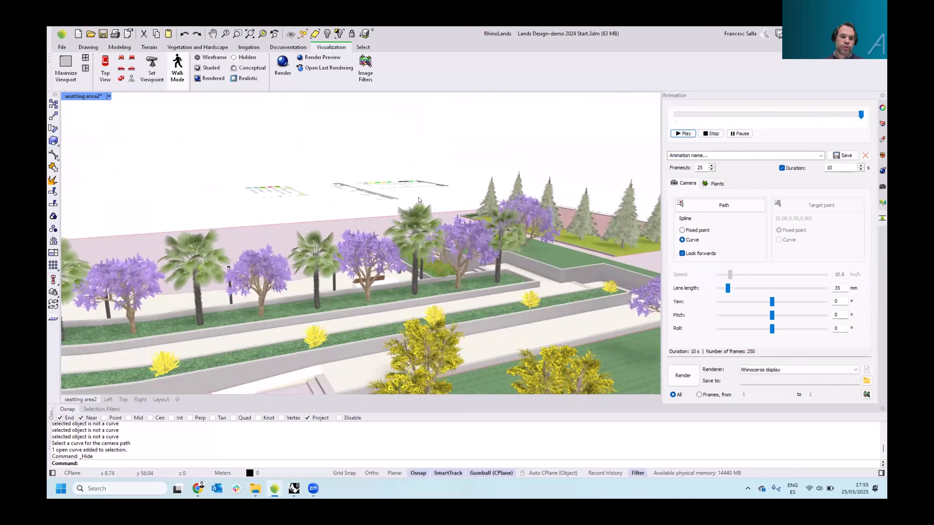
Reselect Rhinoceros display as the animation's renderer
{"action": "right_click_drag", "start_coordinate": [262, 197], "coordinate": [456, 320]}
{"action": "scroll", "coordinate": [355, 252], "scroll_direction": "down", "scroll_amount": 12}
{"action": "left_click", "coordinate": [790, 370]}
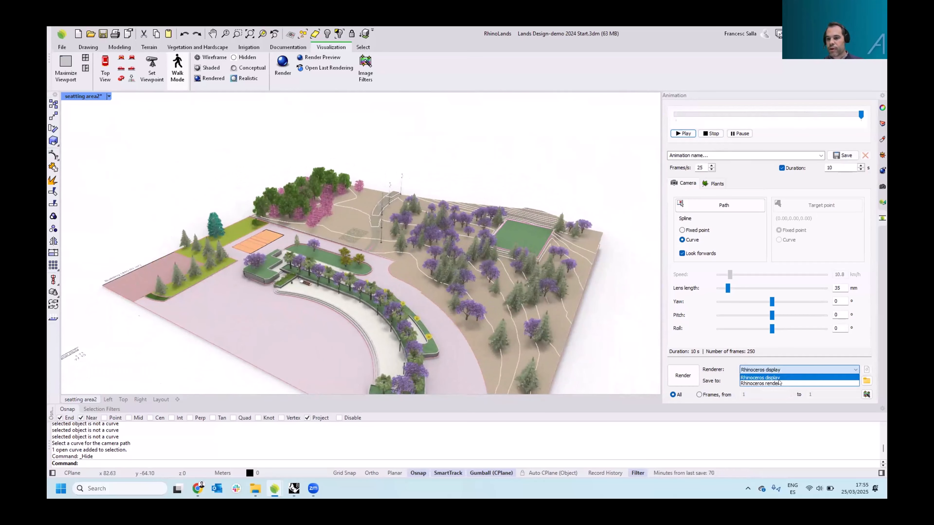
{"action": "left_click", "coordinate": [785, 360]}
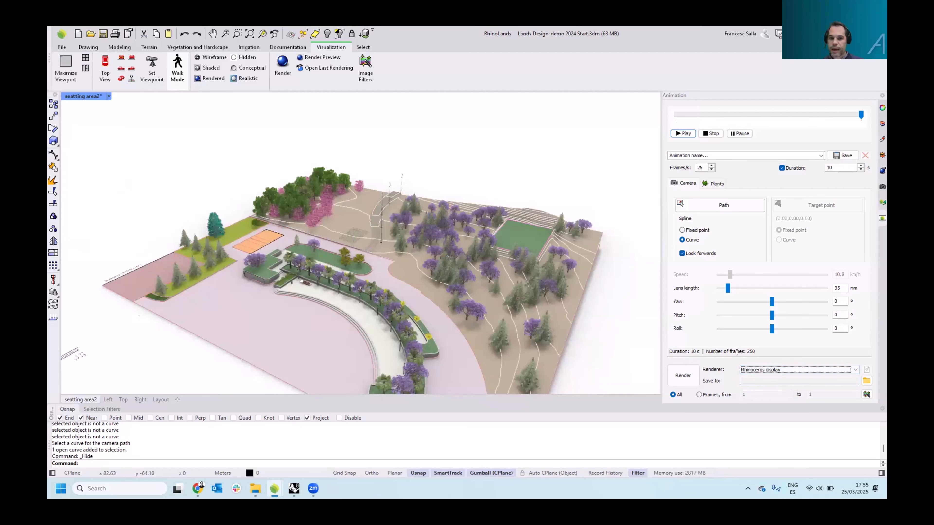
{"action": "right_click_drag", "start_coordinate": [505, 274], "coordinate": [441, 274]}
{"action": "scroll", "coordinate": [439, 271], "scroll_direction": "up", "scroll_amount": 2}
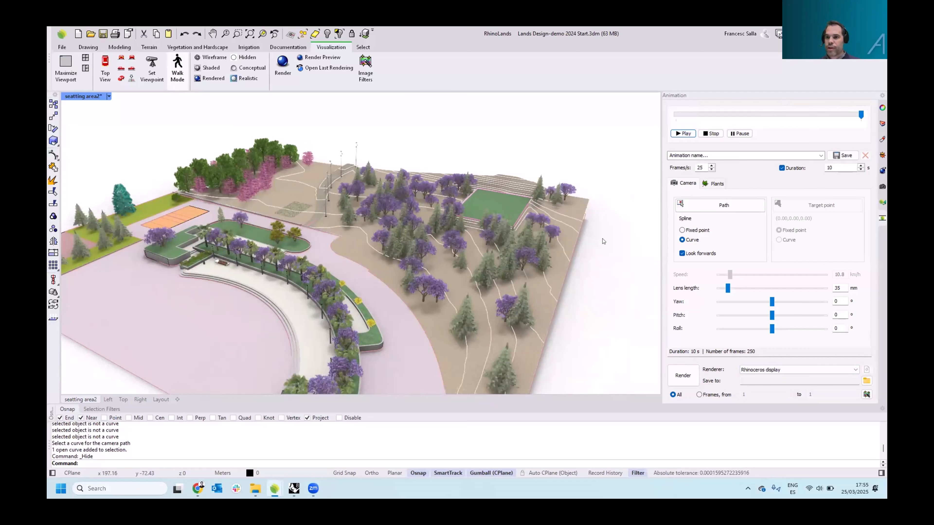
{"action": "right_click_drag", "start_coordinate": [461, 258], "coordinate": [548, 269]}
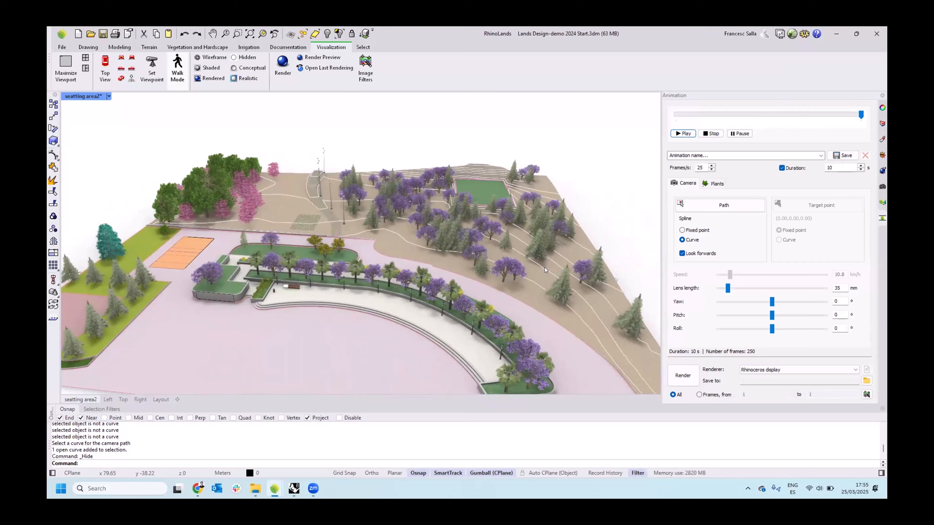
{"action": "right_click_drag", "start_coordinate": [544, 267], "coordinate": [464, 281]}
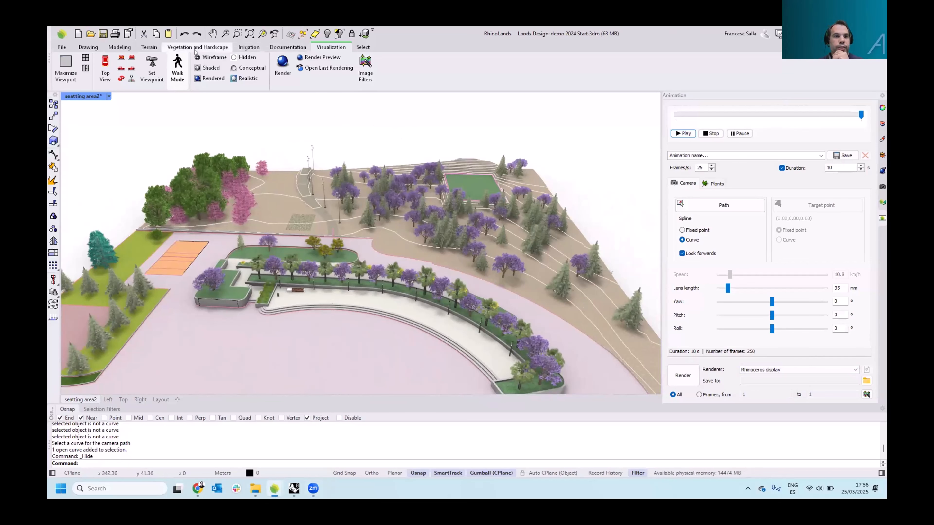
Open the Plant Database from the vegetation tools
{"action": "left_click", "coordinate": [195, 47]}
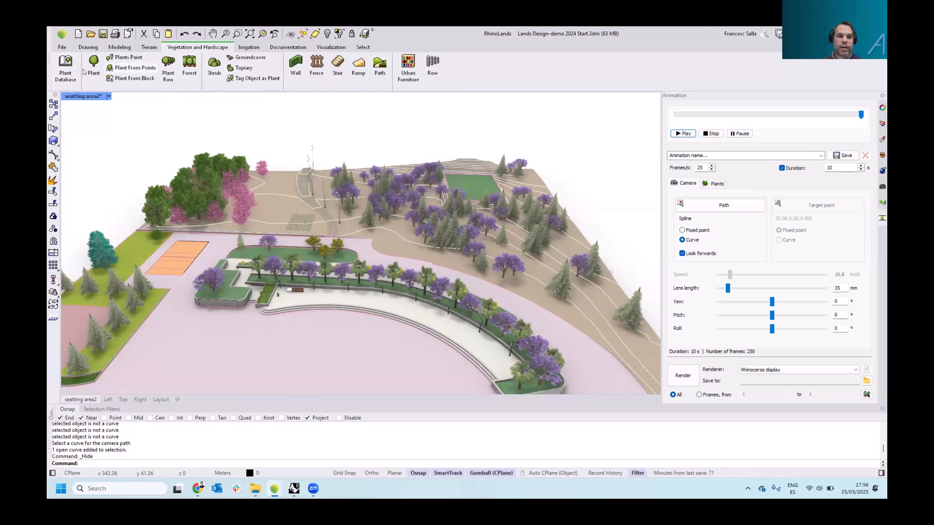
{"action": "left_click", "coordinate": [66, 73]}
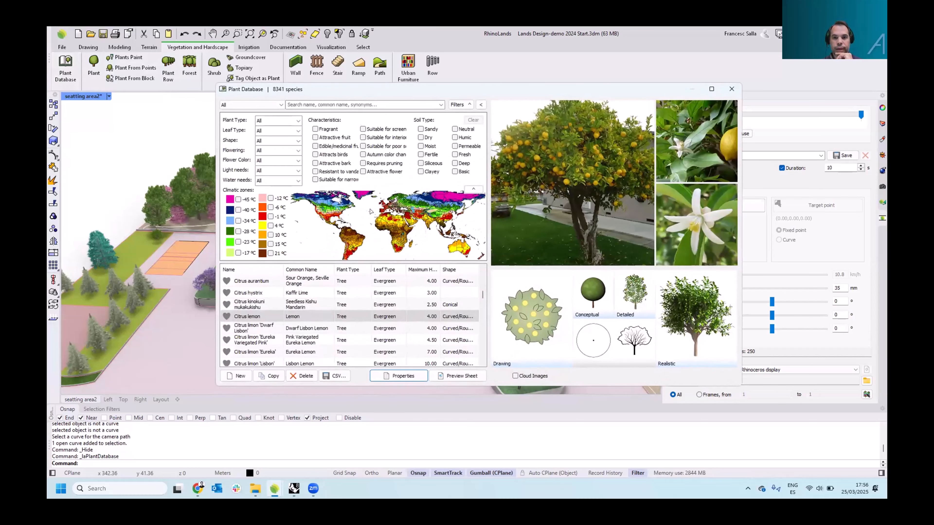
{"action": "left_click_drag", "start_coordinate": [425, 92], "coordinate": [361, 80]}
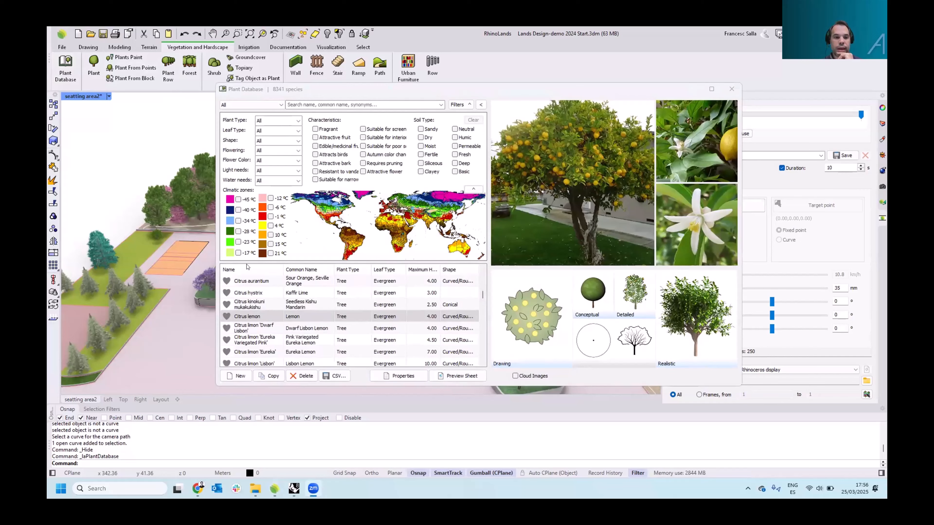
Start a new species and look through its Morphology, Characteristics and Display property pages
{"action": "left_click", "coordinate": [170, 363]}
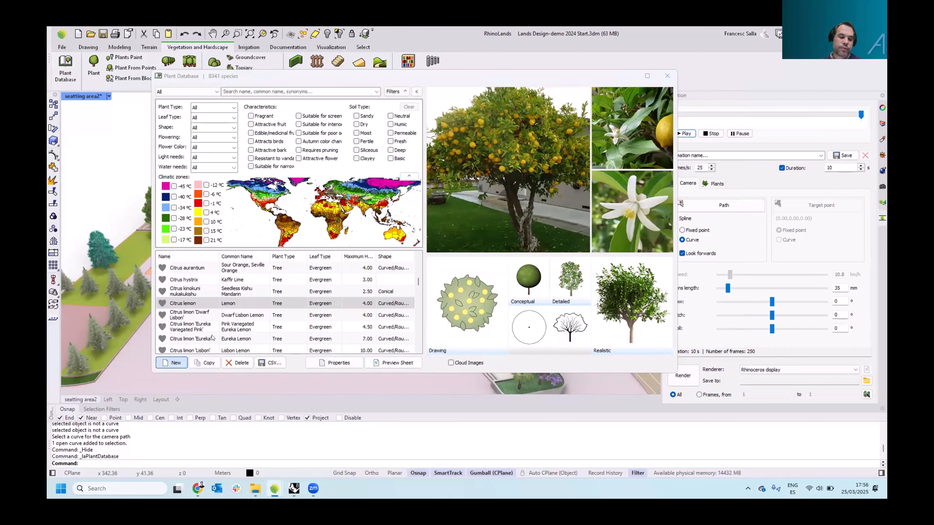
{"action": "left_click", "coordinate": [176, 363]}
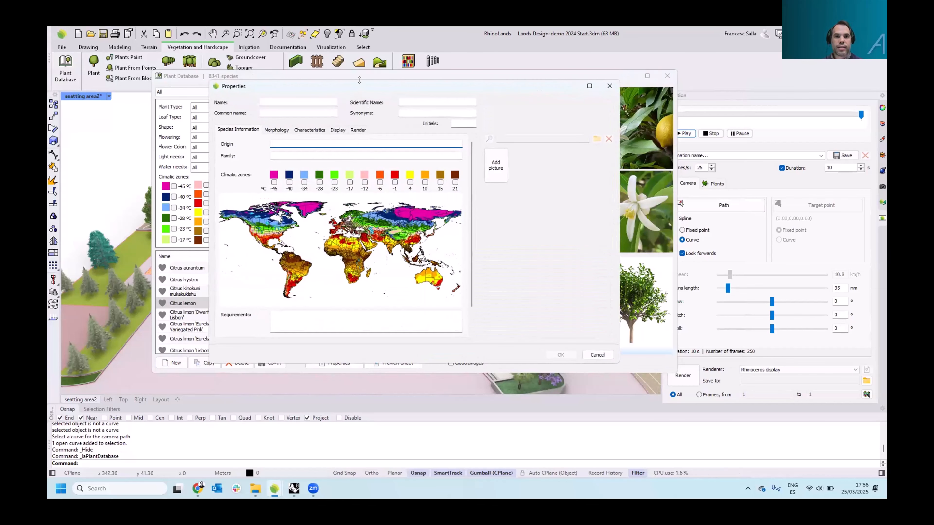
{"action": "left_click_drag", "start_coordinate": [359, 80], "coordinate": [370, 62]}
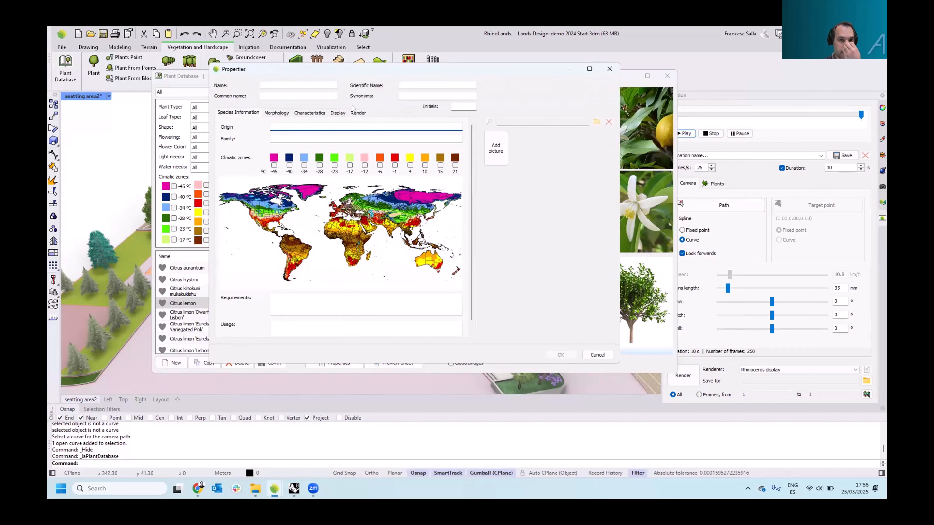
{"action": "left_click", "coordinate": [276, 113]}
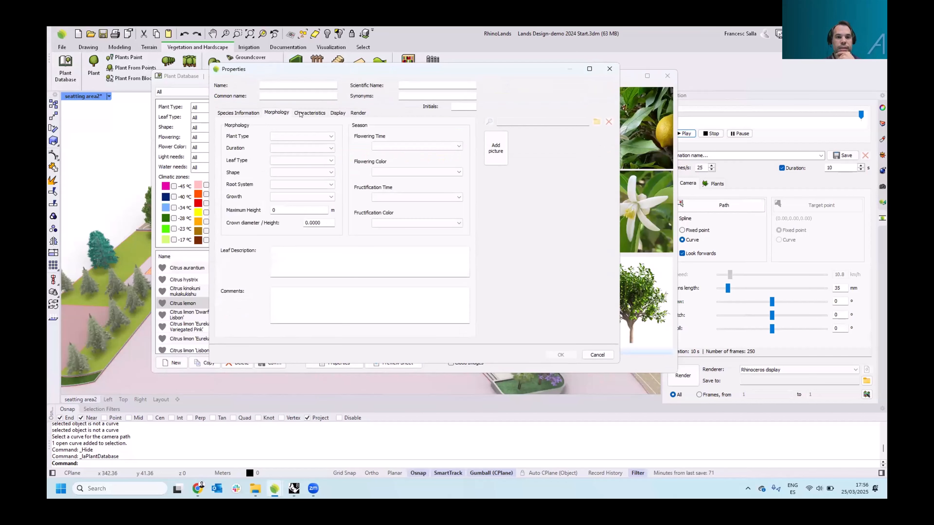
{"action": "left_click", "coordinate": [310, 113]}
{"action": "left_click", "coordinate": [338, 113]}
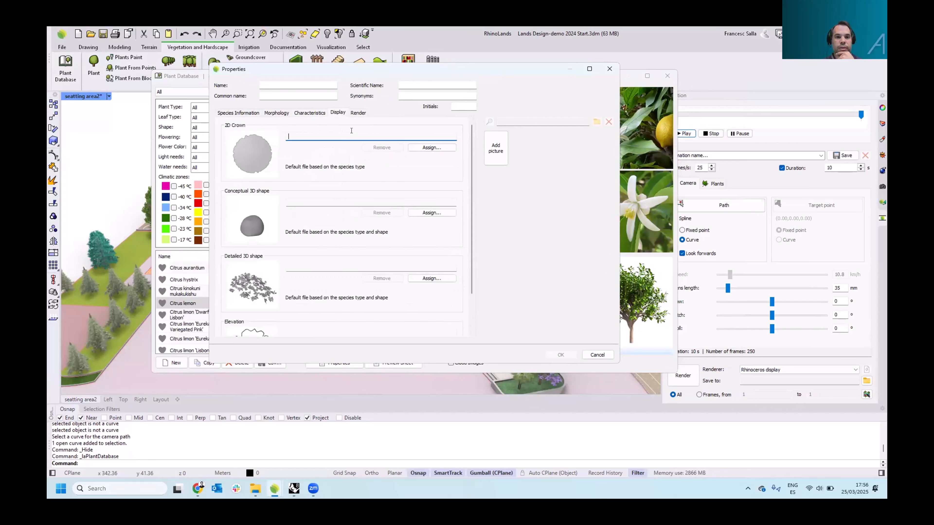
Browse the block library of plant crowns for the 3D crown symbol, then cancel
{"action": "left_click", "coordinate": [426, 150]}
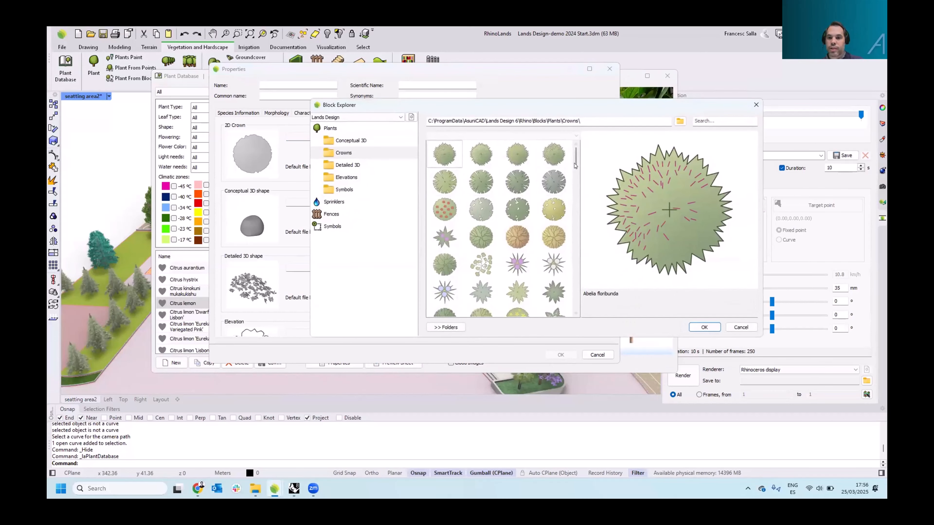
{"action": "left_click_drag", "start_coordinate": [575, 164], "coordinate": [577, 211]}
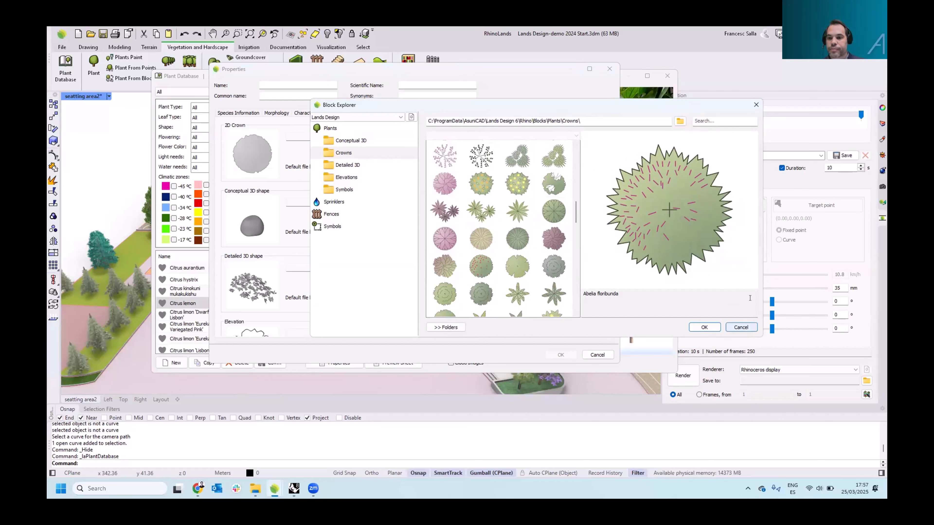
{"action": "left_click", "coordinate": [741, 328]}
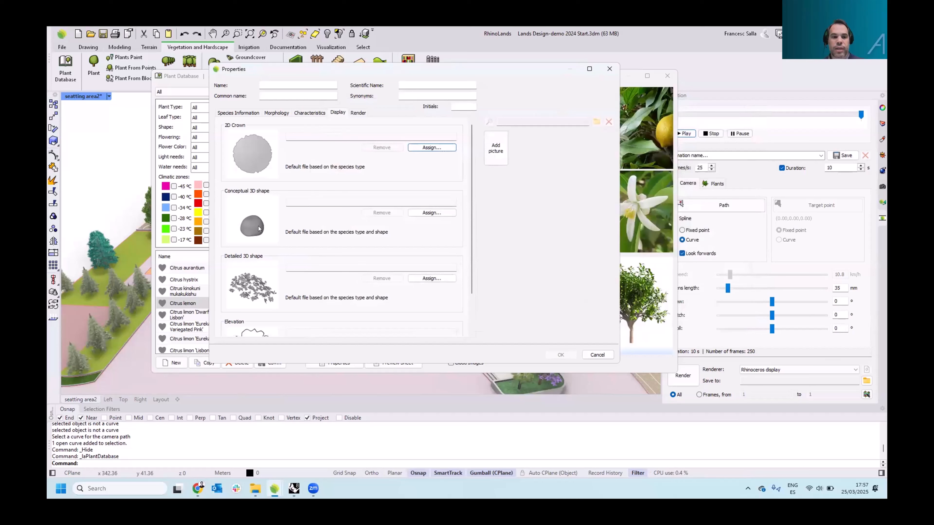
Browse the AccuRender plant files for the realistic 3D shape, then cancel the new species
{"action": "left_click", "coordinate": [357, 113]}
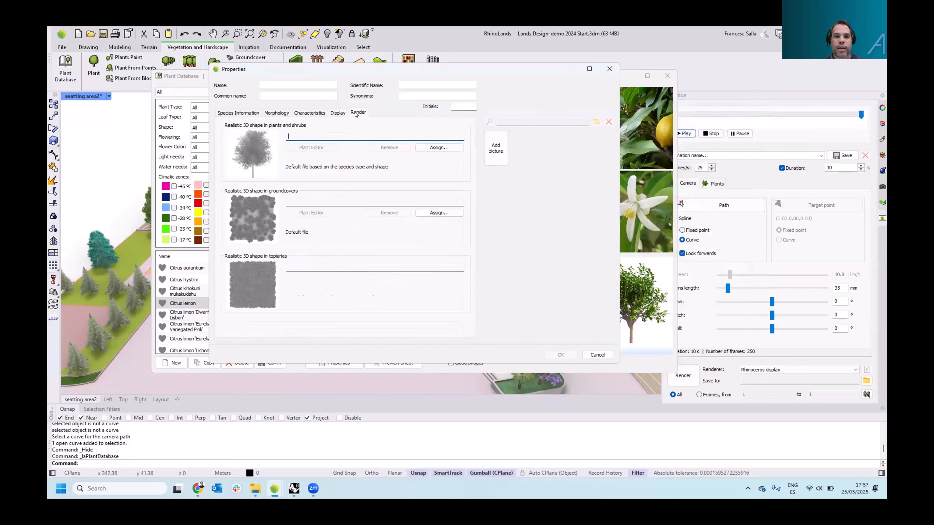
{"action": "left_click", "coordinate": [438, 147]}
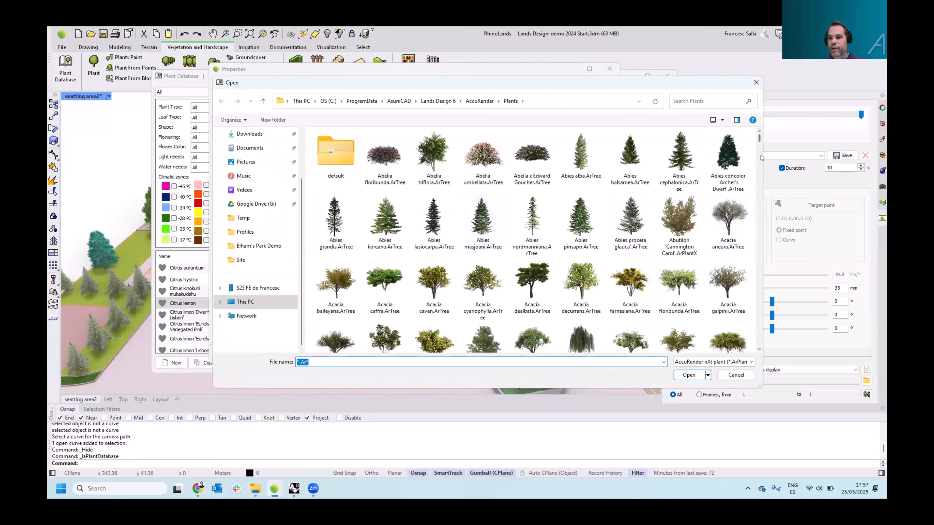
{"action": "left_click_drag", "start_coordinate": [758, 138], "coordinate": [758, 201]}
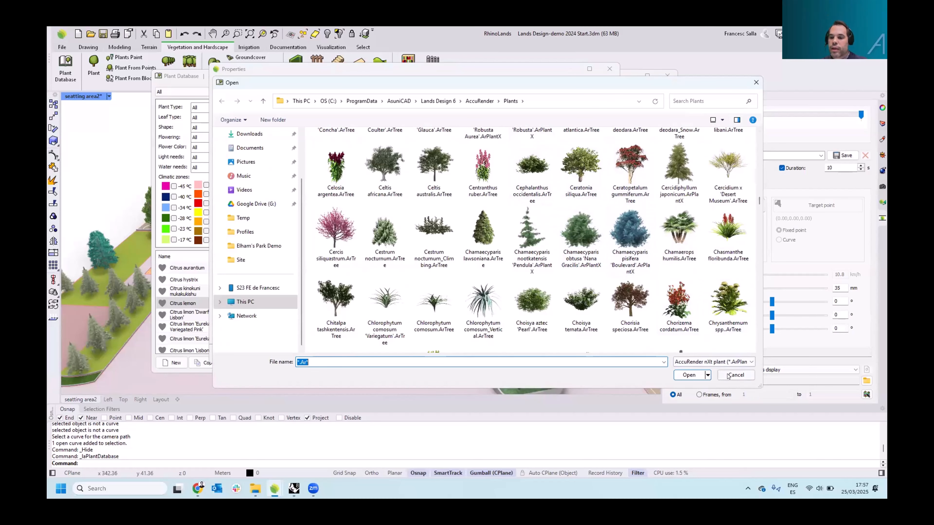
{"action": "left_click", "coordinate": [727, 375]}
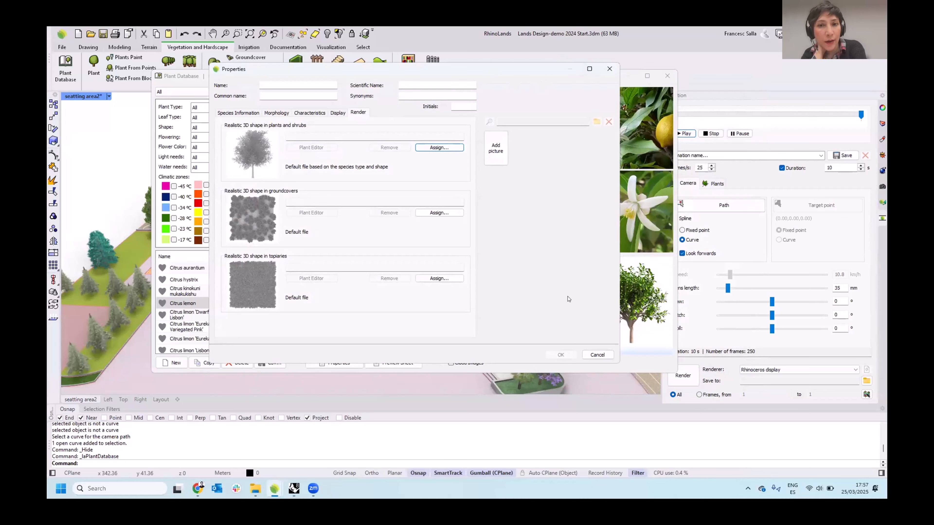
{"action": "left_click", "coordinate": [590, 354]}
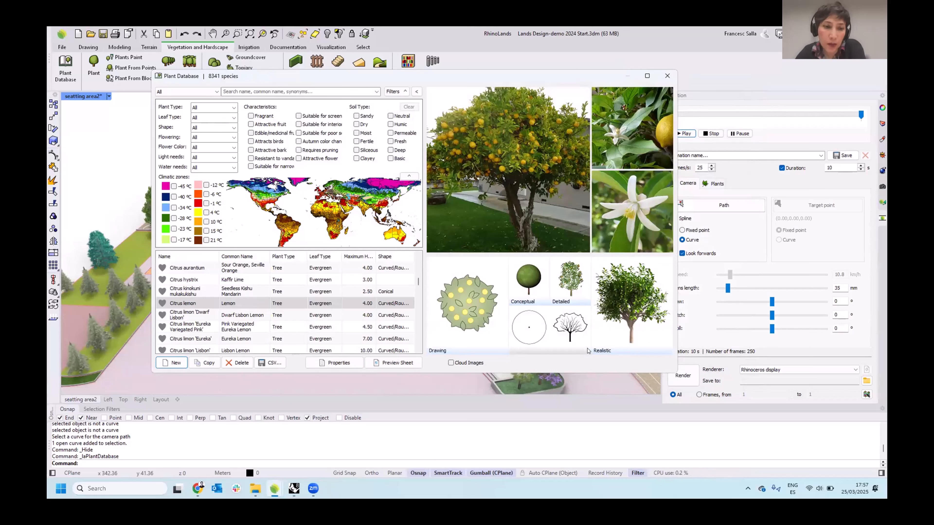
Copy the Citrus lemon species under the new name LEMON 2
{"action": "left_click", "coordinate": [190, 303]}
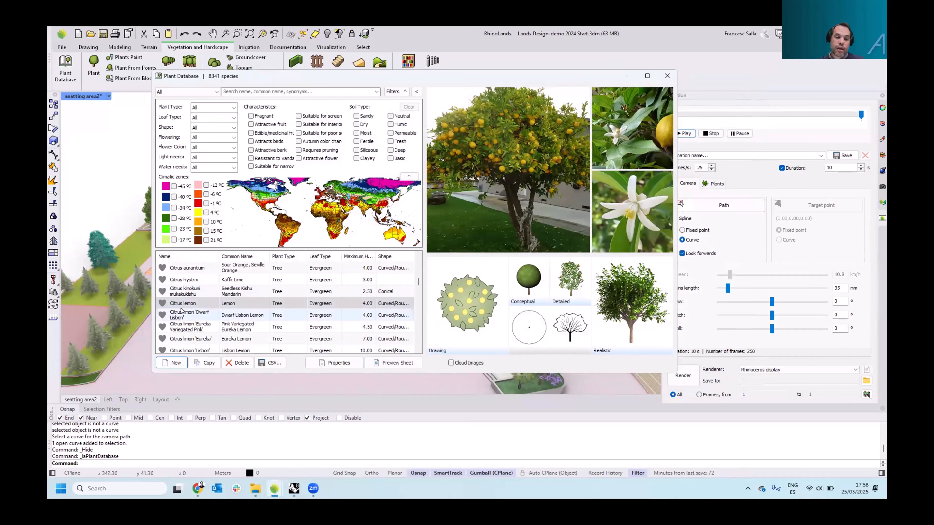
{"action": "left_click", "coordinate": [205, 362]}
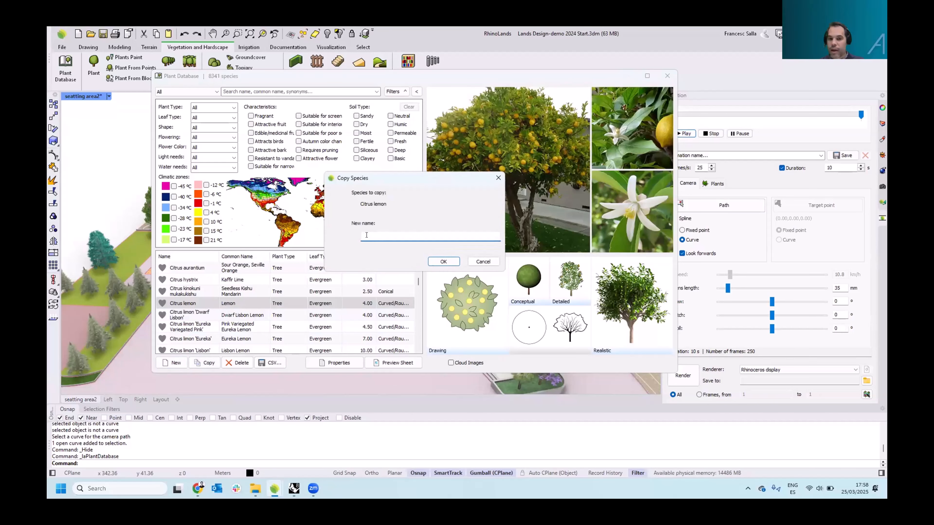
{"action": "type", "text": "LEMON 2"}
{"action": "key", "text": "Return"}
Open the LEMON 2 species properties, then close the Plant Database
{"action": "double_click", "coordinate": [191, 339]}
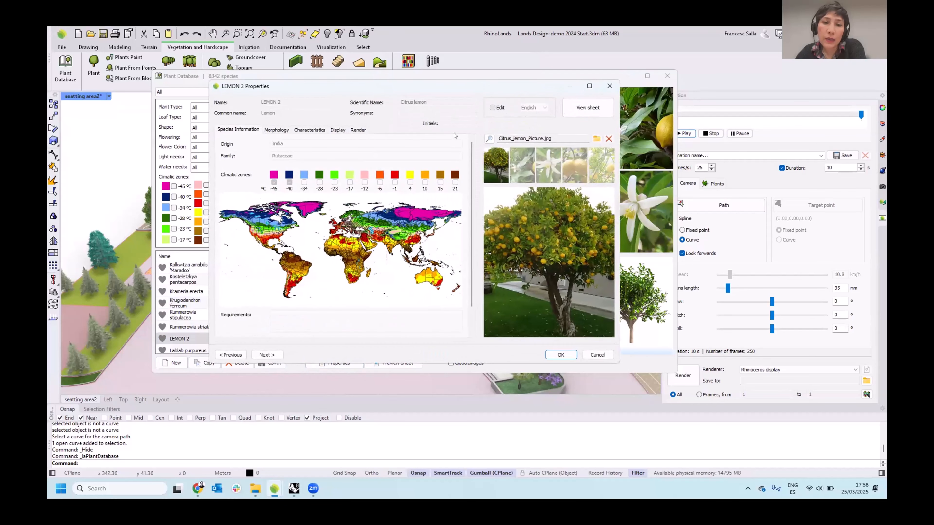
{"action": "left_click", "coordinate": [493, 108]}
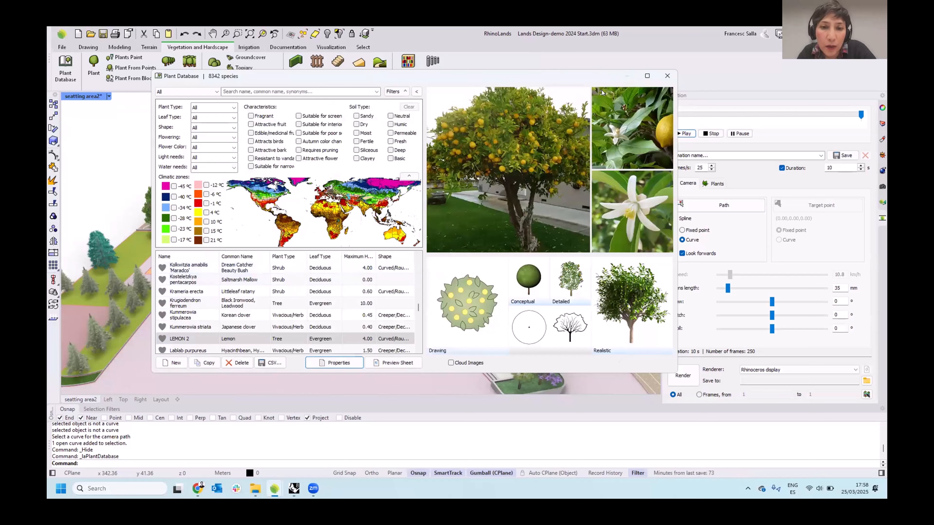
{"action": "left_click", "coordinate": [668, 76]}
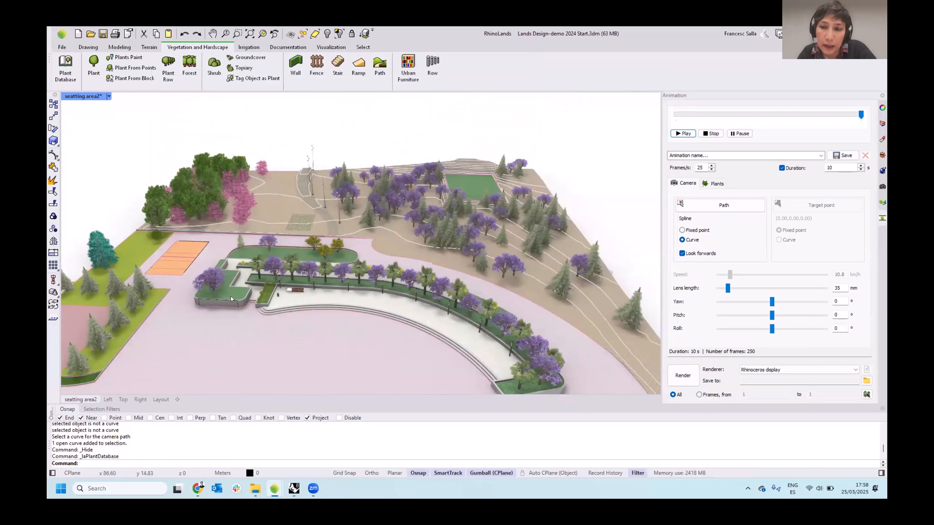
Select the curved base edge of the planter wall and inspect it from closer views, then deselect it
{"action": "scroll", "coordinate": [195, 304], "scroll_direction": "up", "scroll_amount": 3}
{"action": "scroll", "coordinate": [203, 296], "scroll_direction": "up", "scroll_amount": 3}
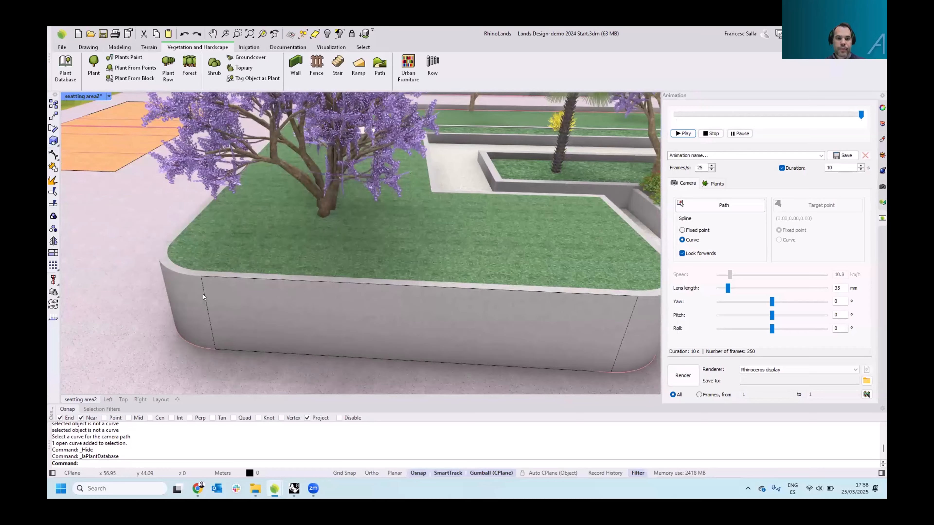
{"action": "left_click", "coordinate": [203, 295]}
{"action": "left_click", "coordinate": [231, 306]}
{"action": "scroll", "coordinate": [230, 305], "scroll_direction": "down", "scroll_amount": 10}
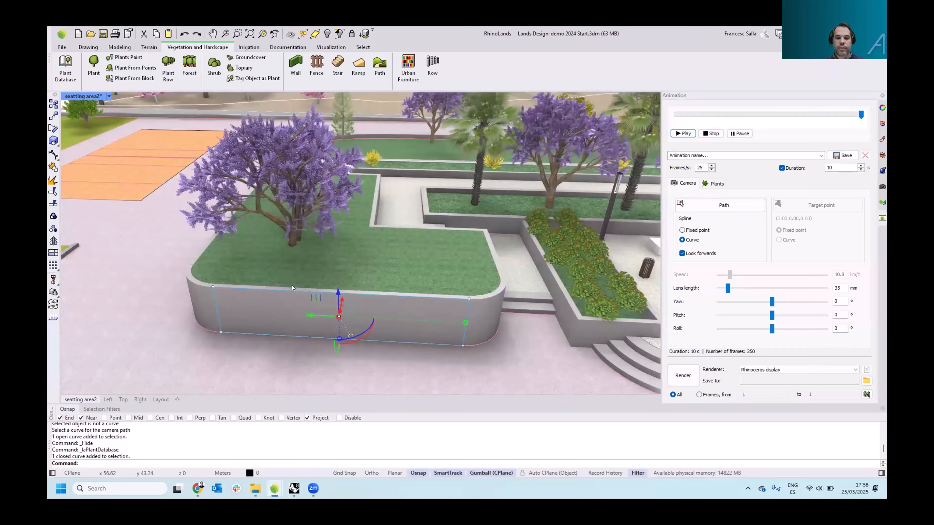
{"action": "scroll", "coordinate": [189, 260], "scroll_direction": "up", "scroll_amount": 5}
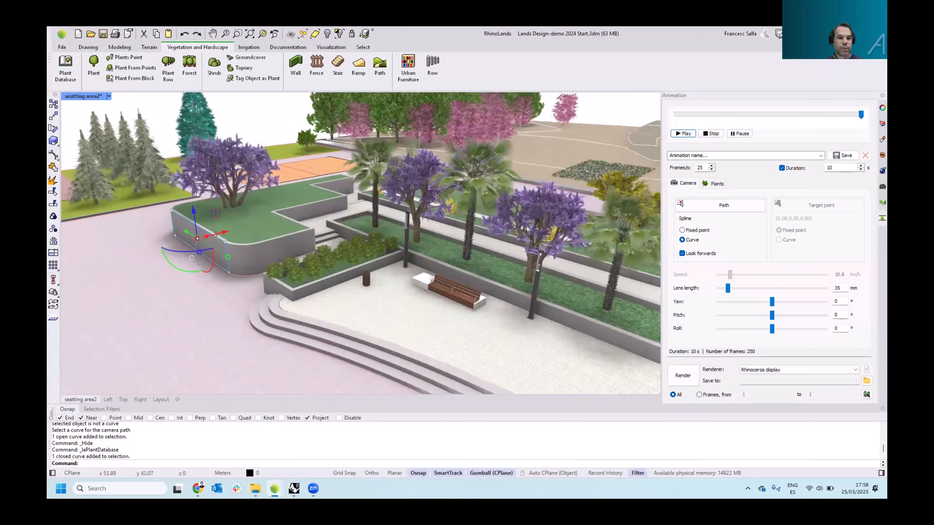
{"action": "right_click_drag", "start_coordinate": [240, 241], "coordinate": [250, 264], "text": "shift"}
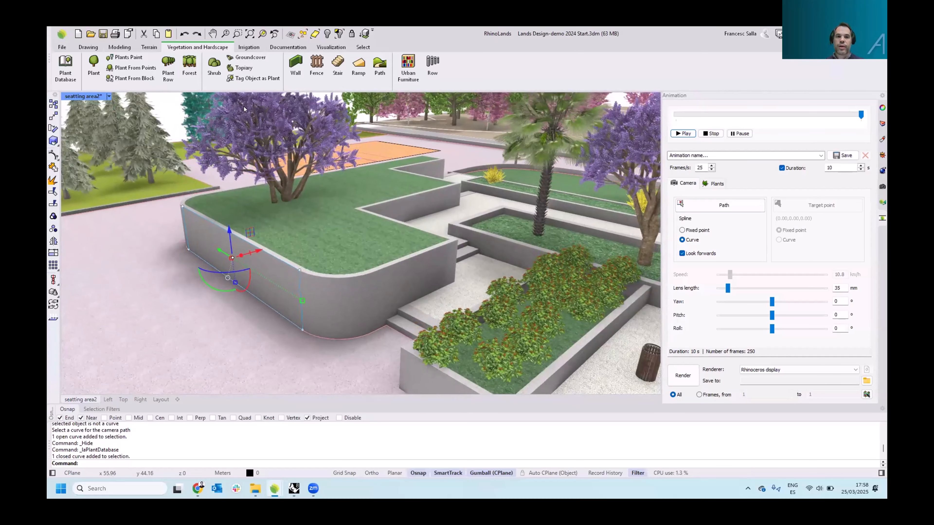
{"action": "mouse_move", "coordinate": [268, 154]}
{"action": "right_mouse_down", "text": "shift"}
{"action": "mouse_move", "coordinate": [275, 176]}
{"action": "mouse_move", "coordinate": [274, 168]}
{"action": "right_mouse_up", "text": "shift"}
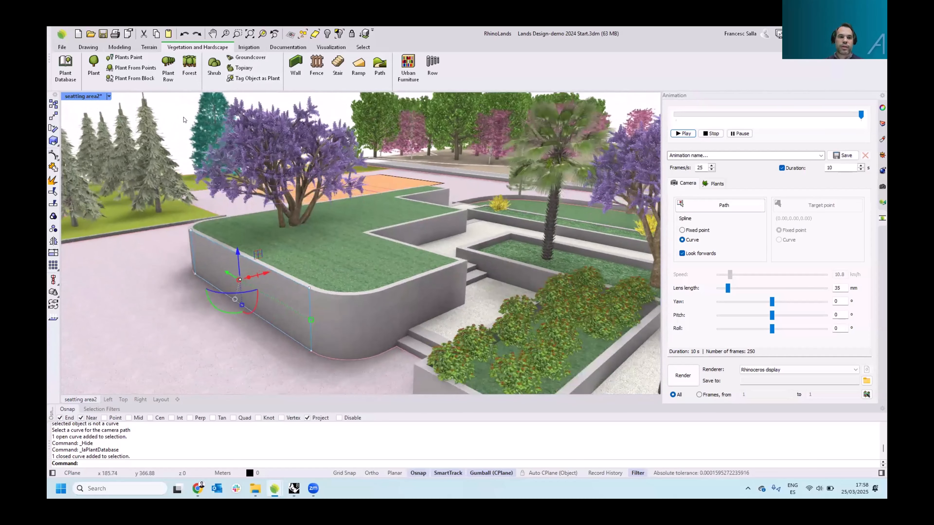
{"action": "key", "text": "Escape"}
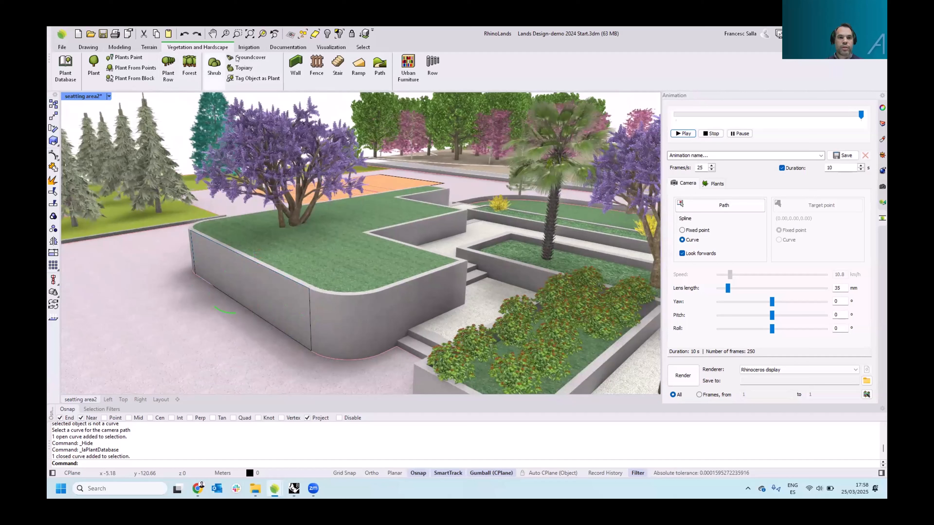
Start a forest and filter the plant database to species with render for vertical gardens
{"action": "left_click", "coordinate": [250, 58]}
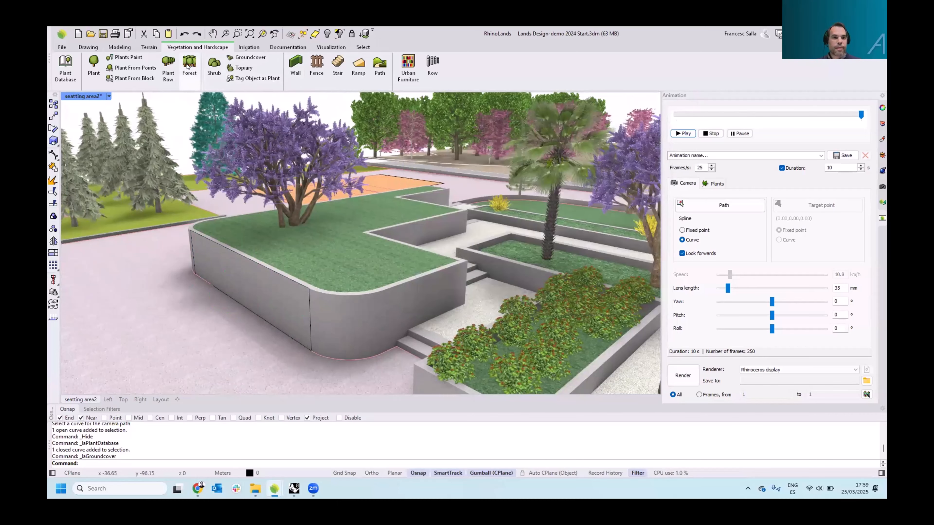
{"action": "left_click", "coordinate": [189, 65]}
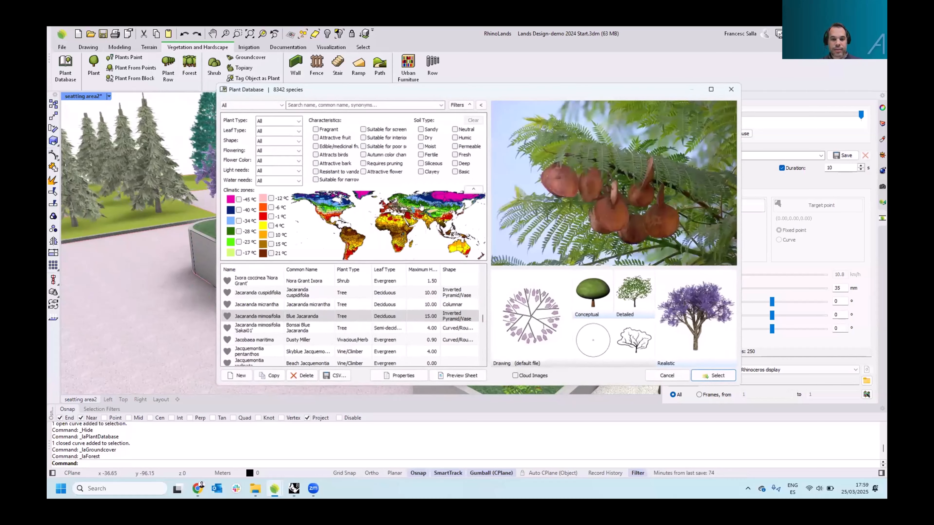
{"action": "left_click", "coordinate": [272, 106]}
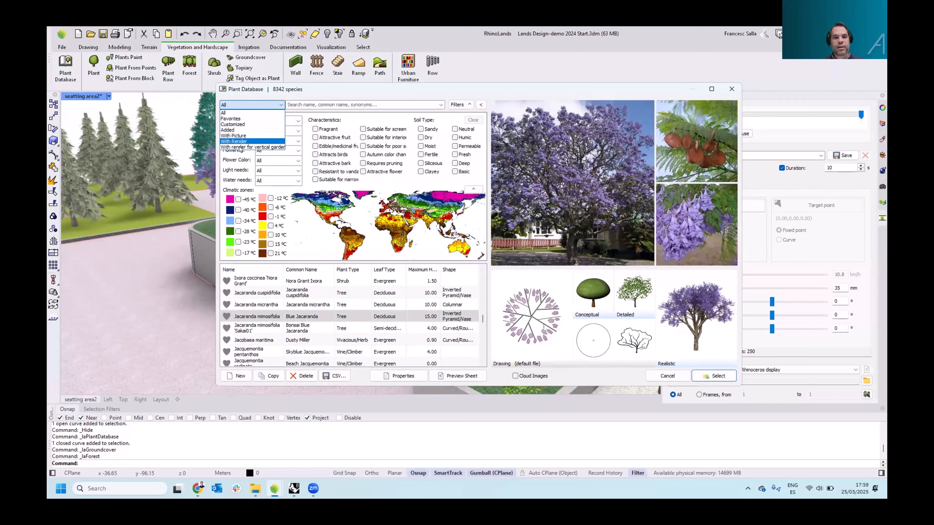
{"action": "left_click", "coordinate": [268, 147]}
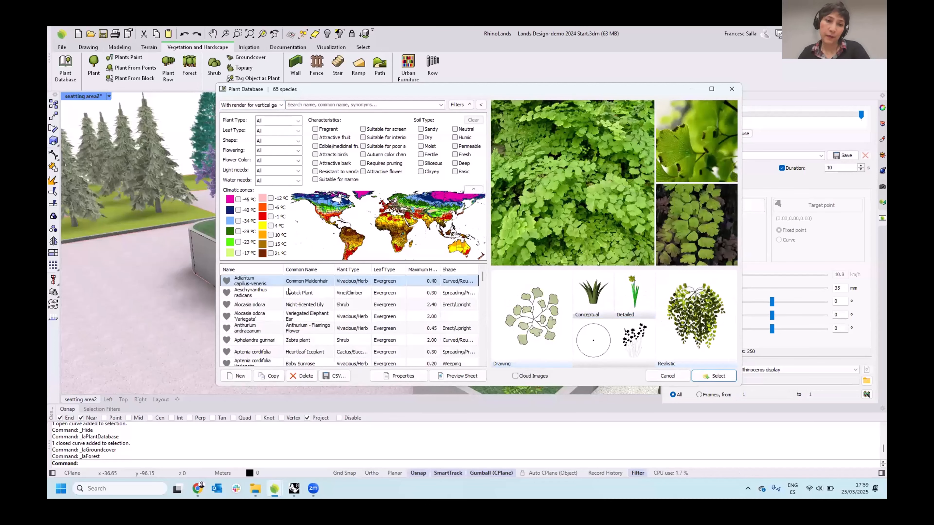
Choose Aeschynanthus radicans with its vertical realistic display and fill the planter wall's base curve with the forest
{"action": "left_click", "coordinate": [281, 294]}
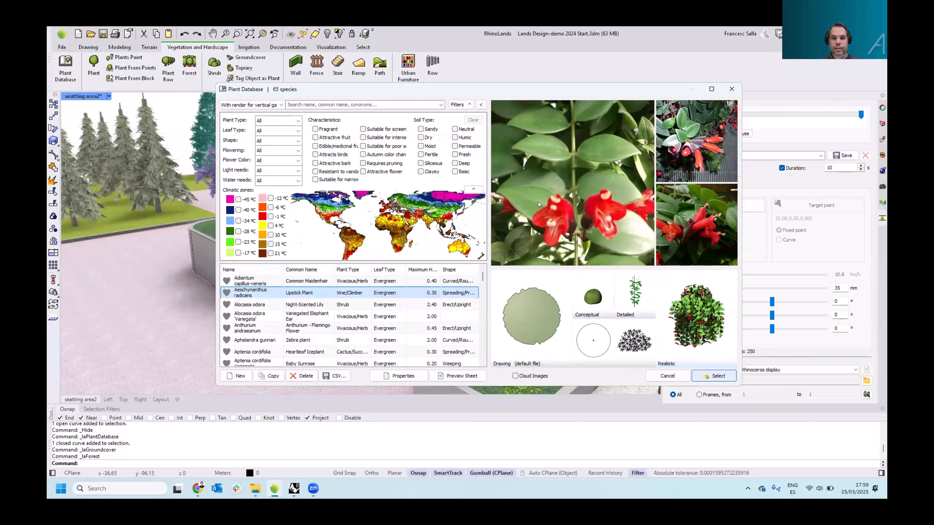
{"action": "left_click", "coordinate": [520, 220]}
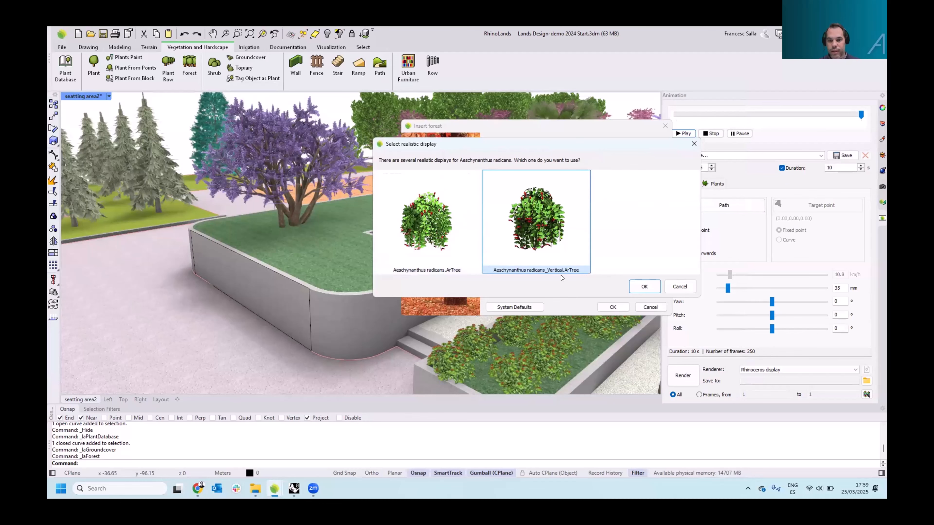
{"action": "left_click", "coordinate": [645, 287]}
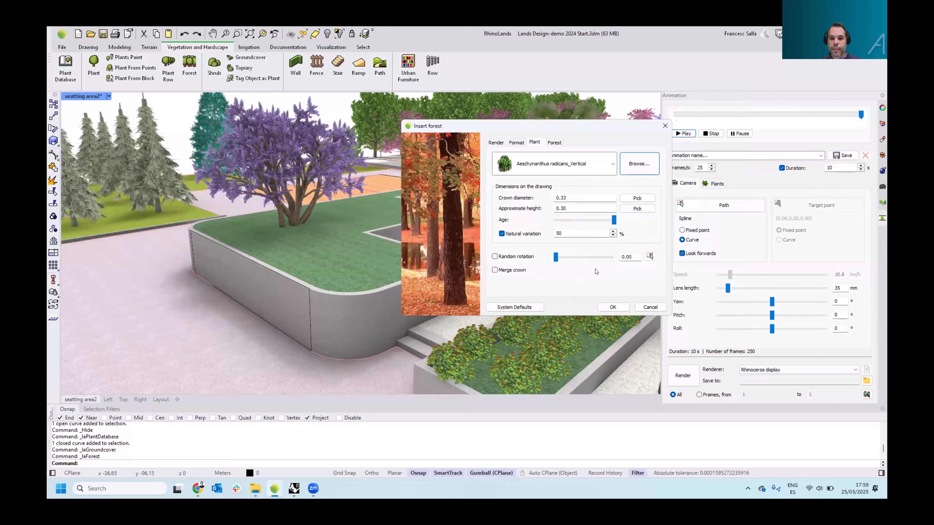
{"action": "left_click", "coordinate": [613, 307]}
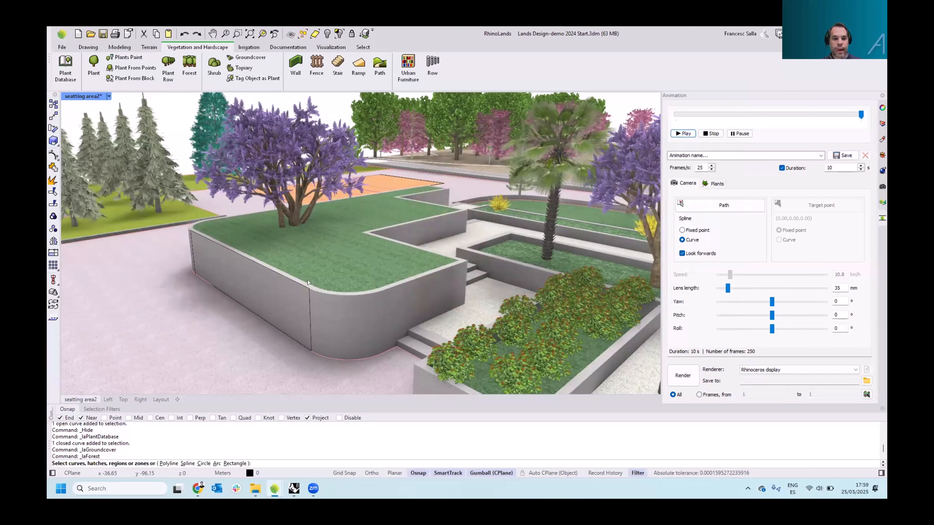
{"action": "left_click", "coordinate": [307, 293]}
{"action": "key", "text": "Return"}
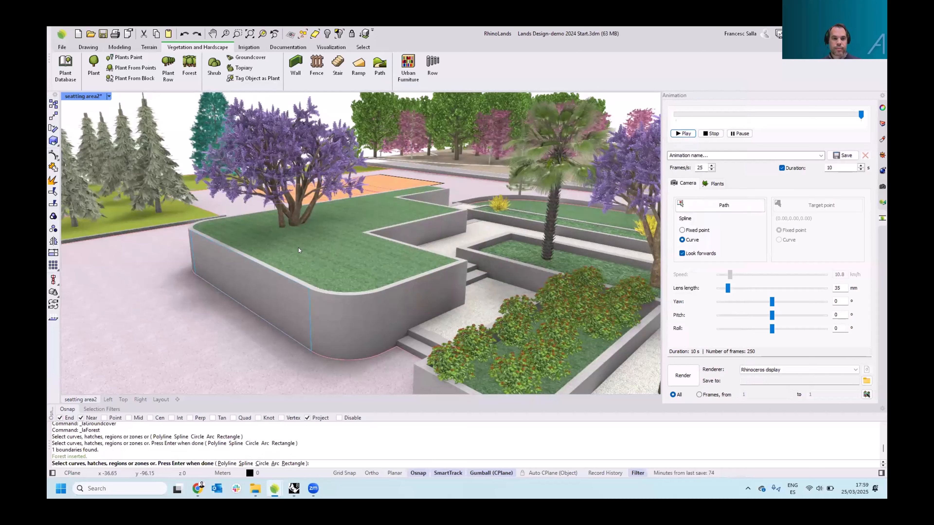
{"action": "key", "text": "Return"}
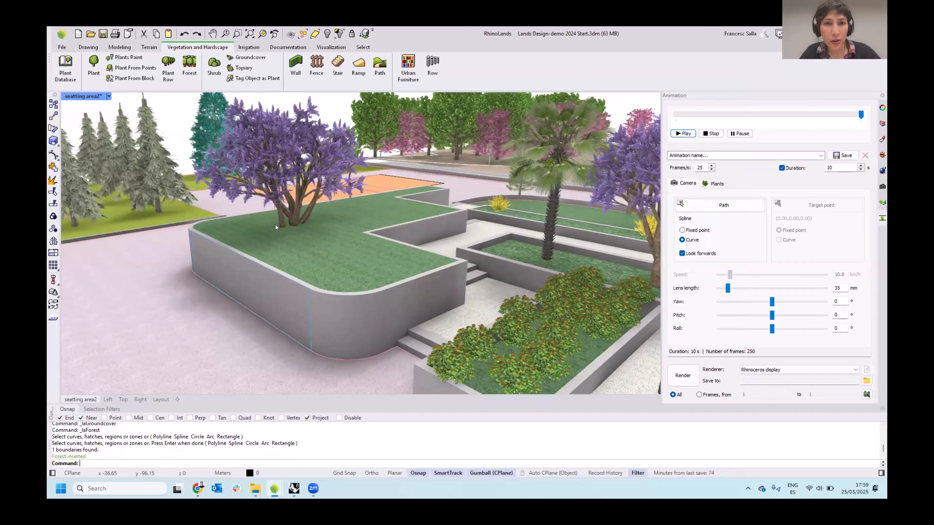
Set the wall forest's minimum distance to 0.2
{"action": "left_click", "coordinate": [303, 307]}
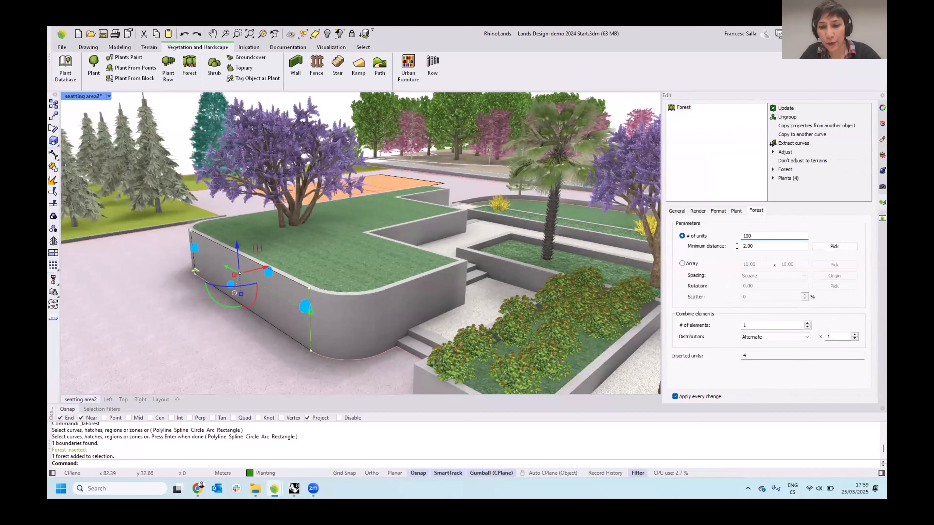
{"action": "key", "text": "Tab"}
{"action": "type", "text": "0"}
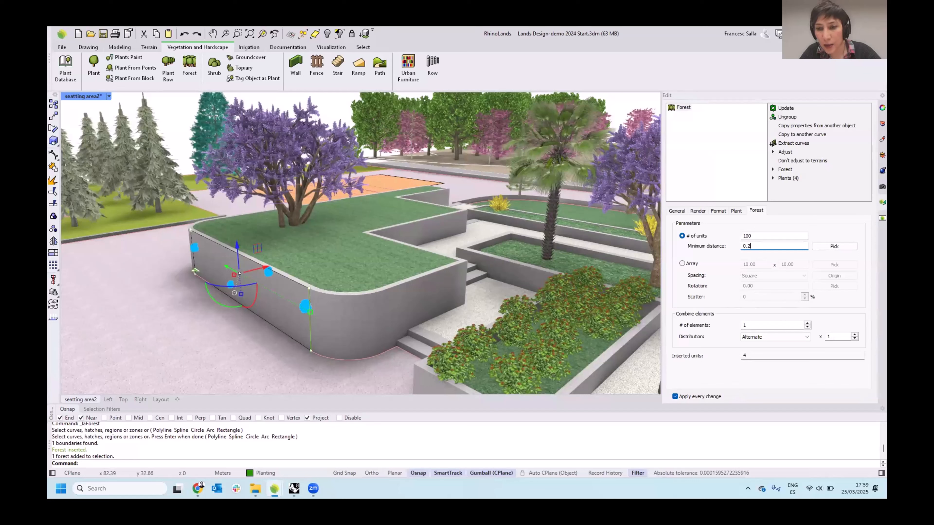
{"action": "key", "text": "Return"}
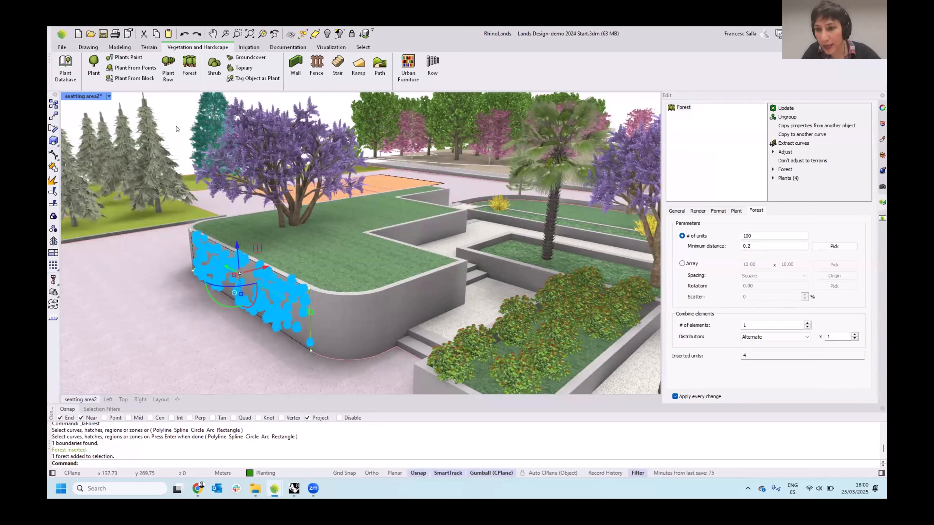
{"action": "key", "text": "Escape"}
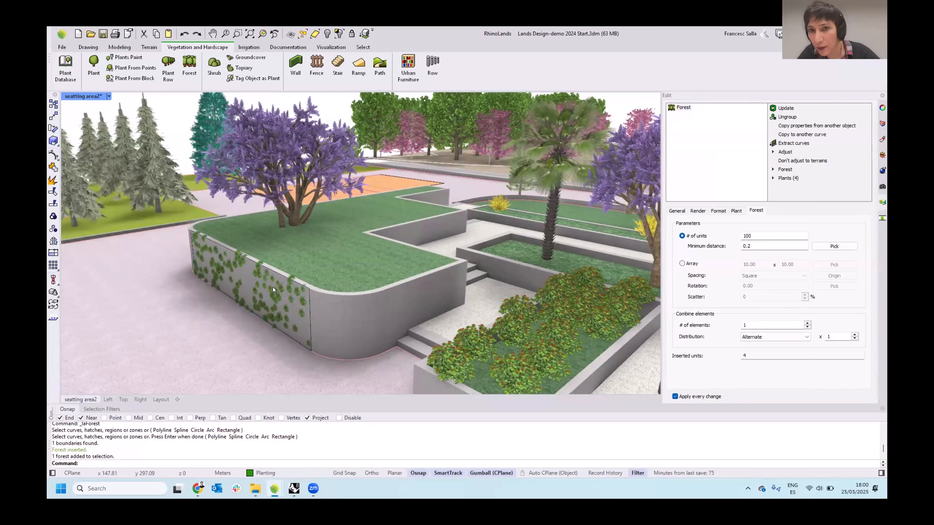
Display the direction of the planter wall's base curve and flip it
{"action": "left_click", "coordinate": [281, 294]}
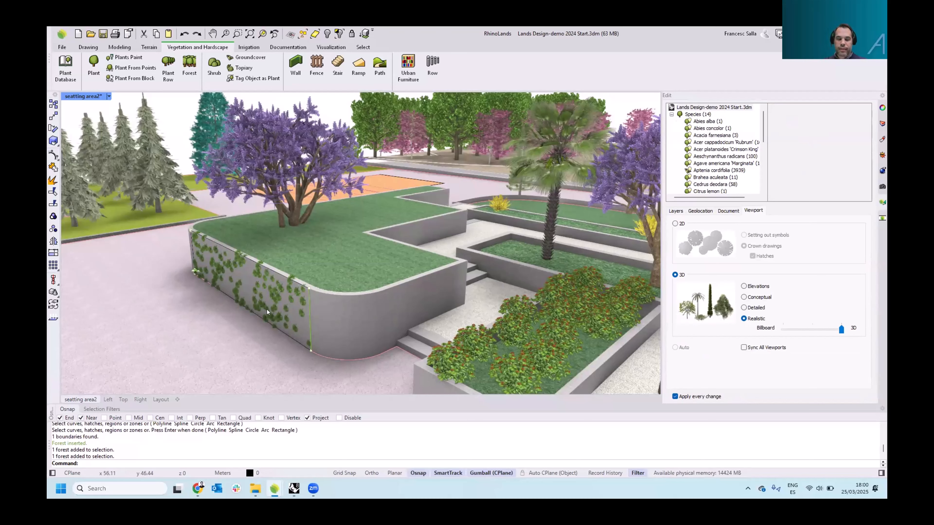
{"action": "left_click", "coordinate": [53, 316]}
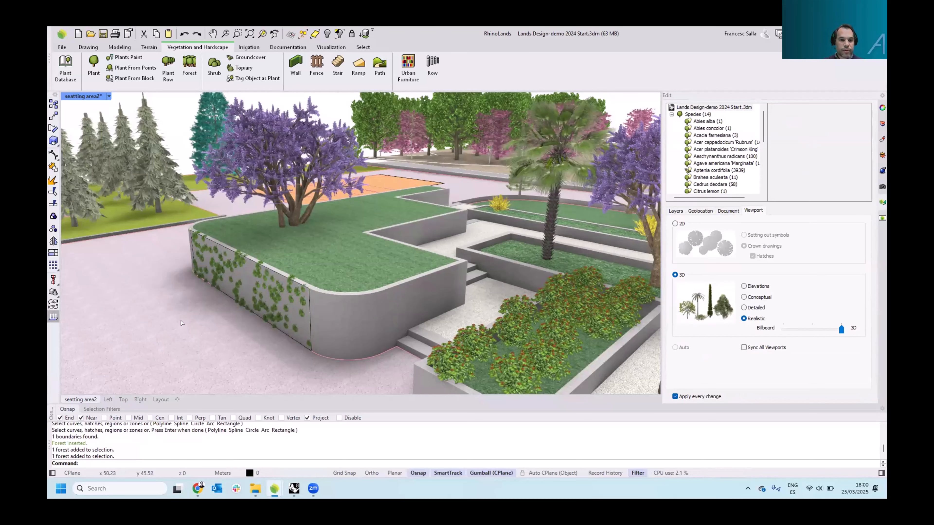
{"action": "left_click", "coordinate": [309, 309]}
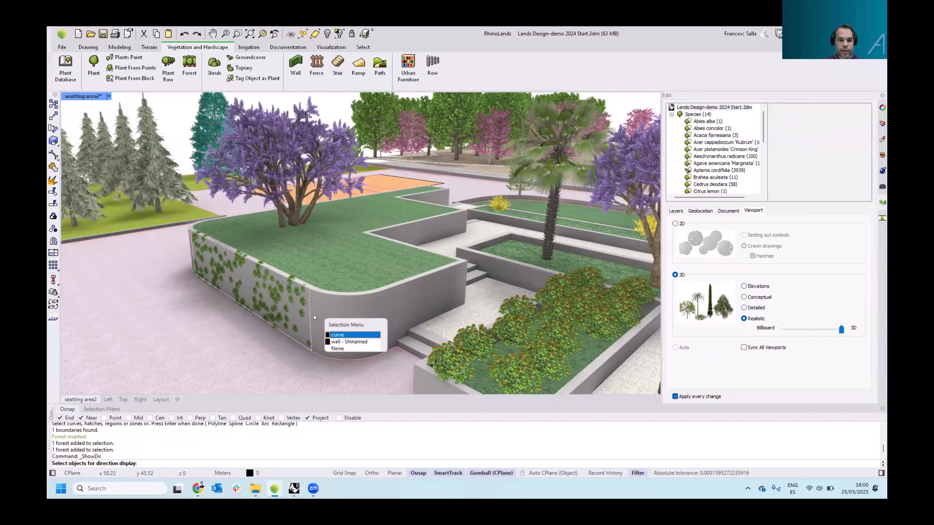
{"action": "left_click", "coordinate": [330, 333]}
{"action": "key", "text": "Return"}
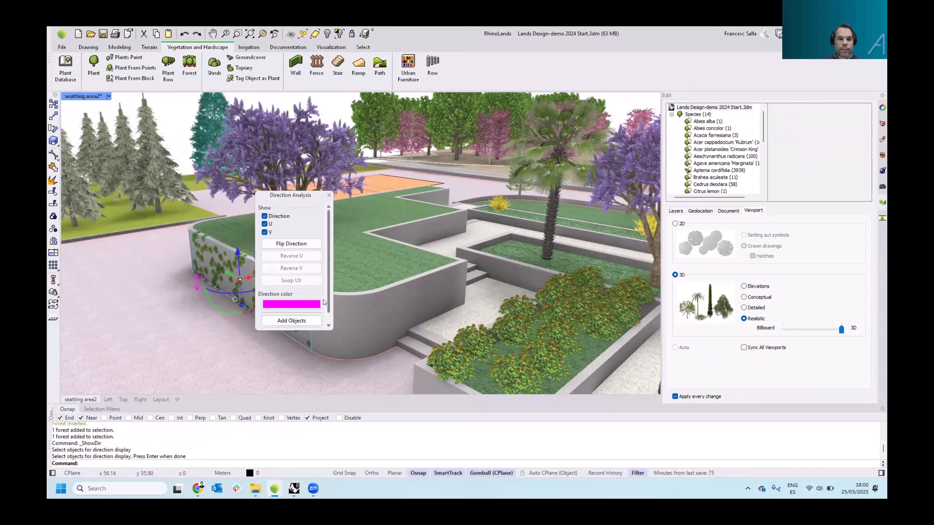
{"action": "scroll", "coordinate": [326, 290], "scroll_direction": "down", "scroll_amount": 1}
{"action": "left_click", "coordinate": [309, 234]}
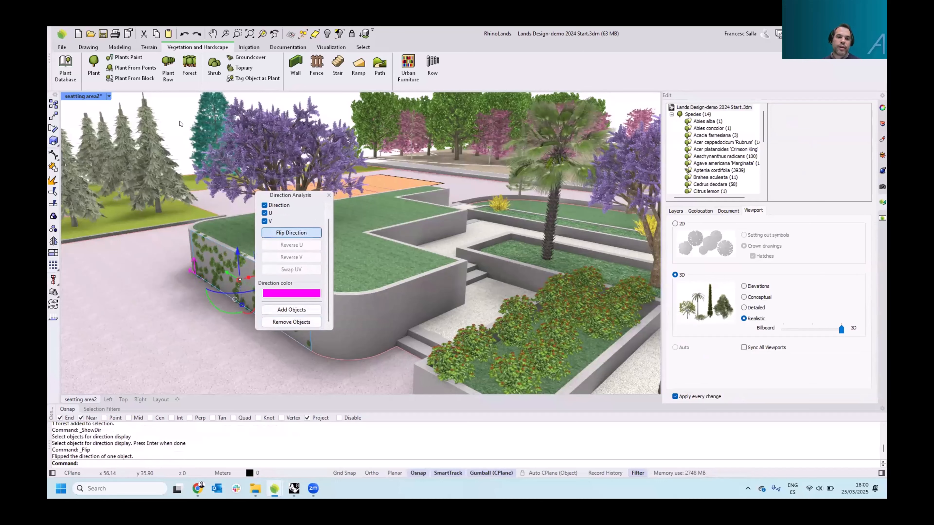
Close the direction analysis and delete the vertical garden forest on the wall
{"action": "left_click", "coordinate": [329, 196]}
{"action": "left_click", "coordinate": [328, 199]}
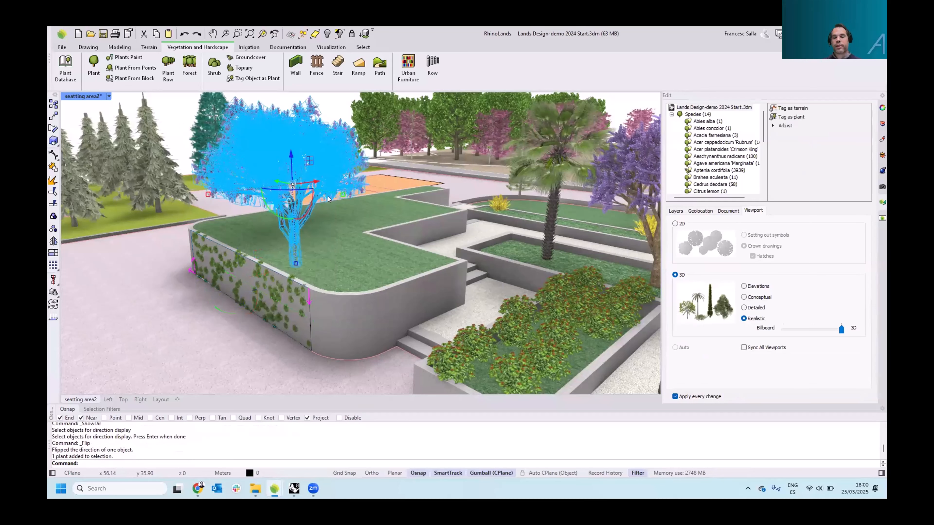
{"action": "left_click", "coordinate": [182, 124]}
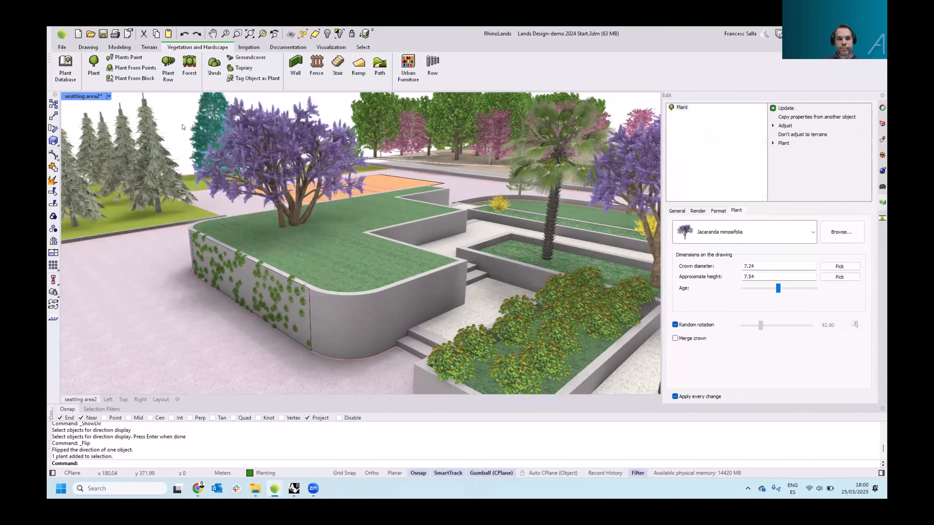
{"action": "left_click", "coordinate": [277, 294]}
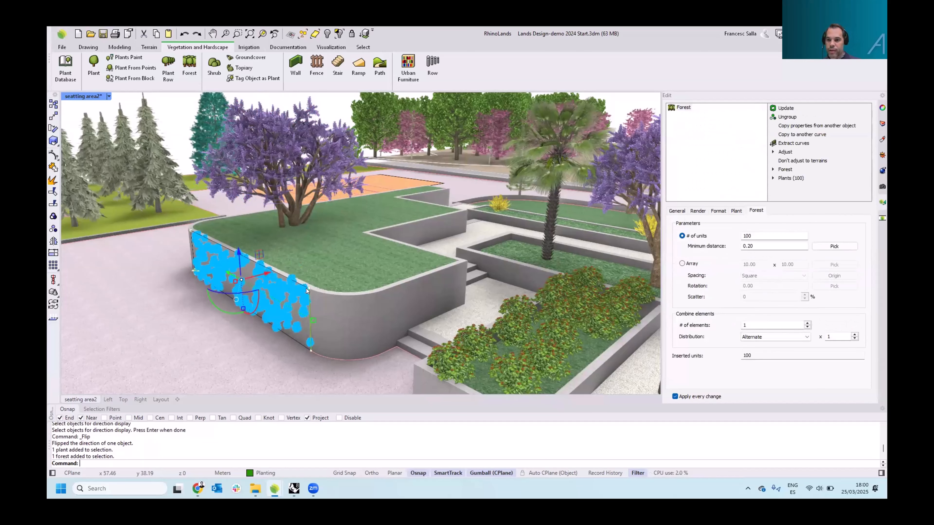
{"action": "key", "text": "Delete"}
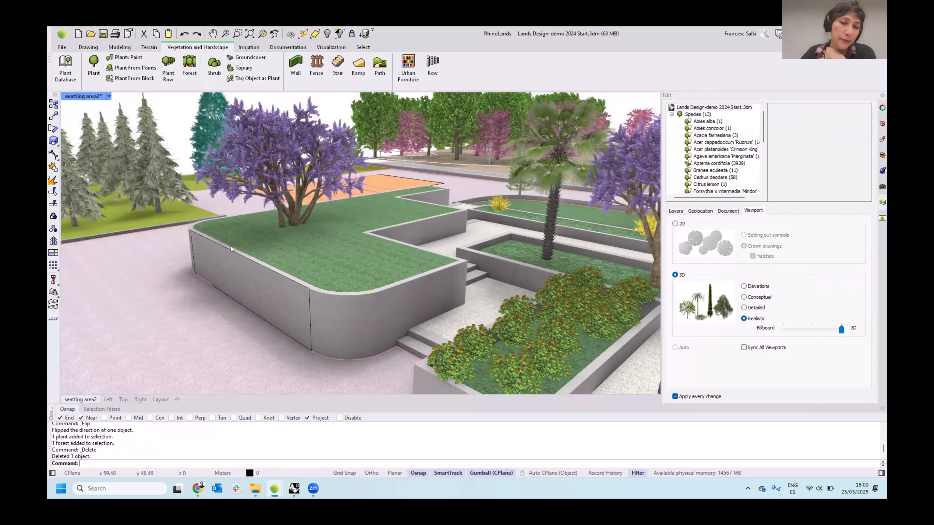
{"action": "scroll", "coordinate": [206, 259], "scroll_direction": "down", "scroll_amount": 2}
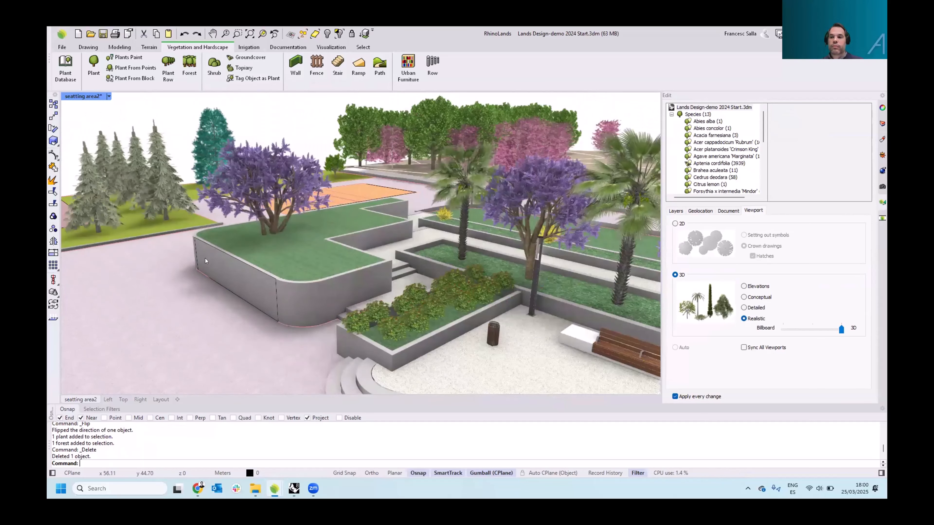
{"action": "scroll", "coordinate": [205, 258], "scroll_direction": "down", "scroll_amount": 2}
{"action": "scroll", "coordinate": [233, 247], "scroll_direction": "down", "scroll_amount": 3}
{"action": "right_click_drag", "start_coordinate": [233, 247], "coordinate": [175, 235]}
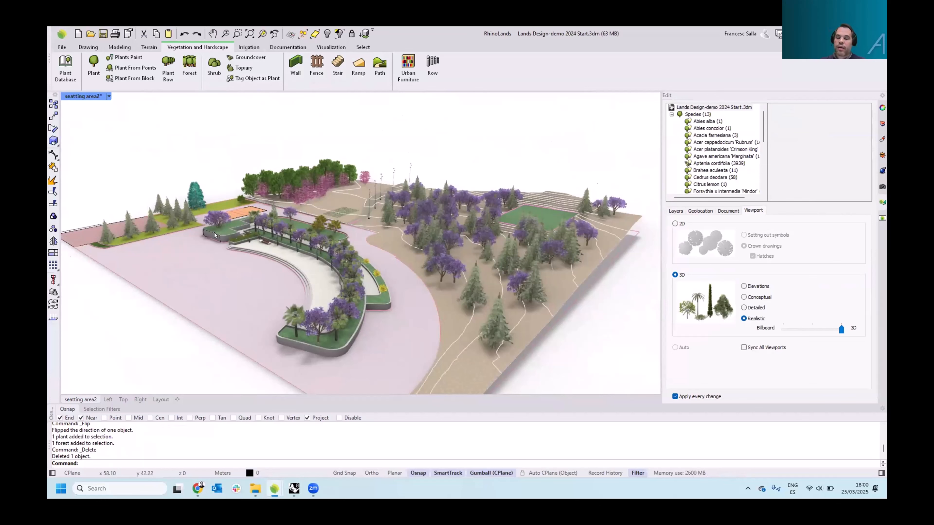
{"action": "right_click_drag", "start_coordinate": [255, 228], "coordinate": [328, 225], "text": "shift"}
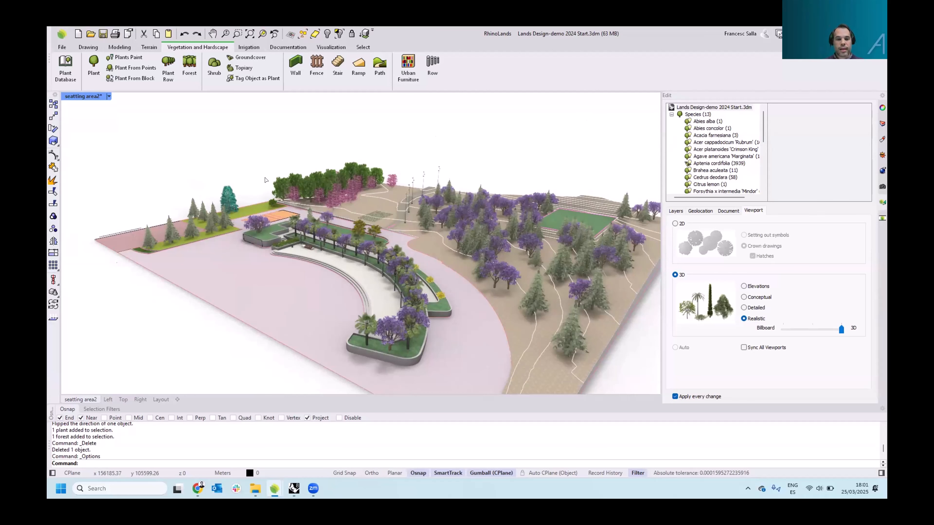
Add a document parameter named Price in the General category with the Currency data type
{"action": "scroll", "coordinate": [329, 156], "scroll_direction": "up", "scroll_amount": 3}
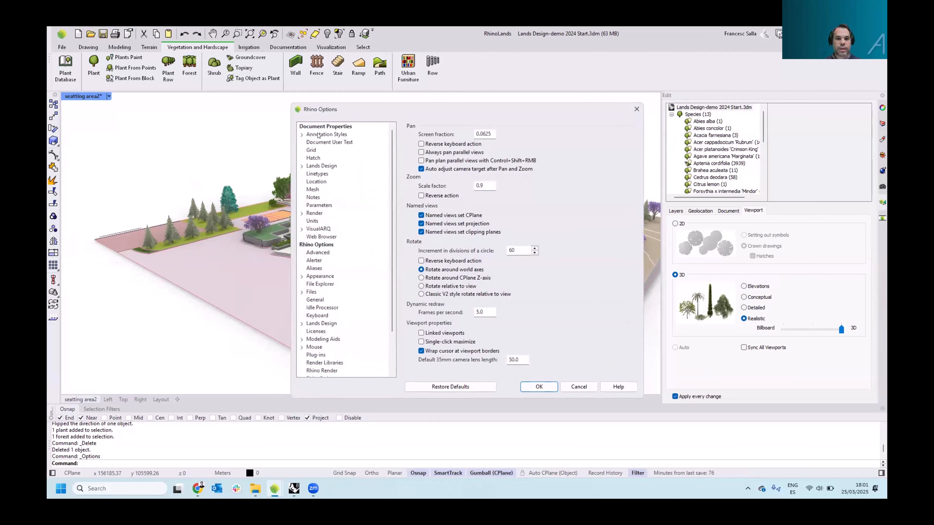
{"action": "left_click", "coordinate": [315, 205]}
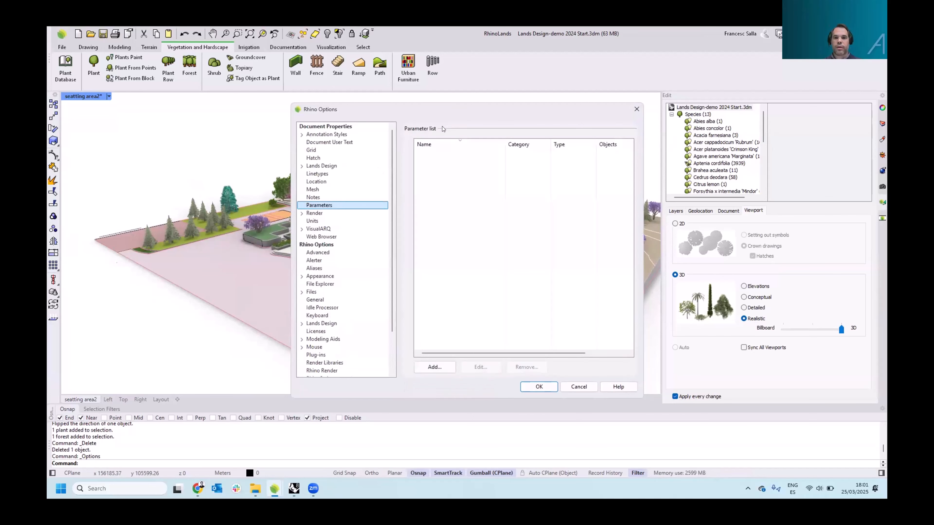
{"action": "left_click", "coordinate": [434, 367]}
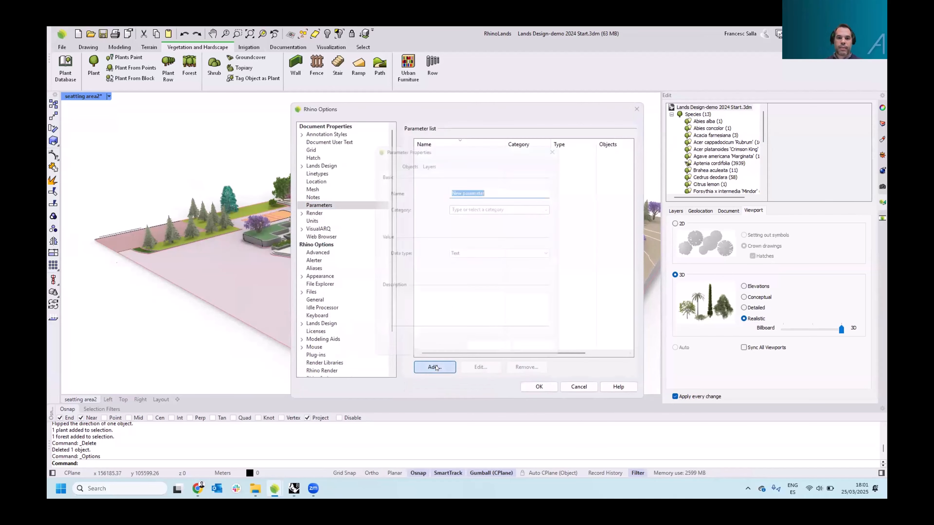
{"action": "type", "text": "pRICE"}
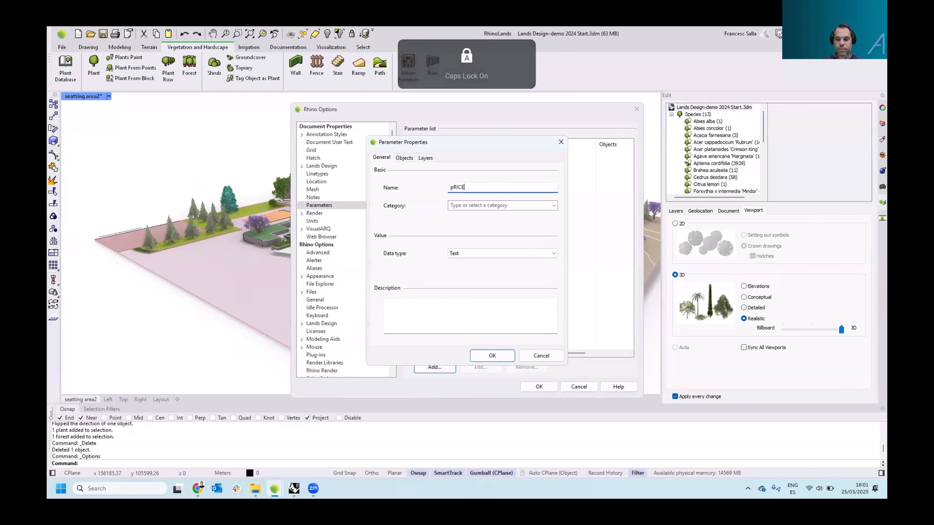
{"action": "key", "text": "BackSpace"}
{"action": "key", "text": "BackSpace"}
{"action": "key", "text": "BackSpace"}
{"action": "key", "text": "Caps_Lock"}
{"action": "type", "text": "Price"}
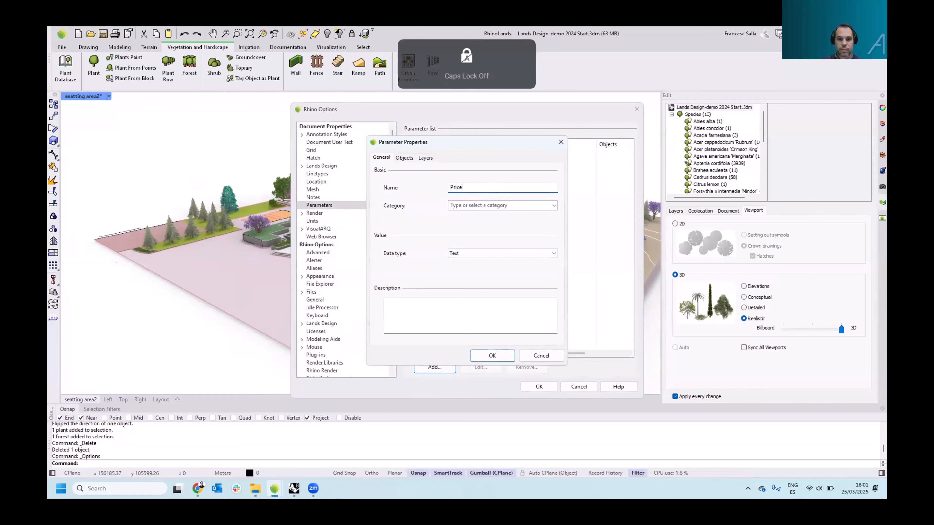
{"action": "left_click", "coordinate": [554, 206]}
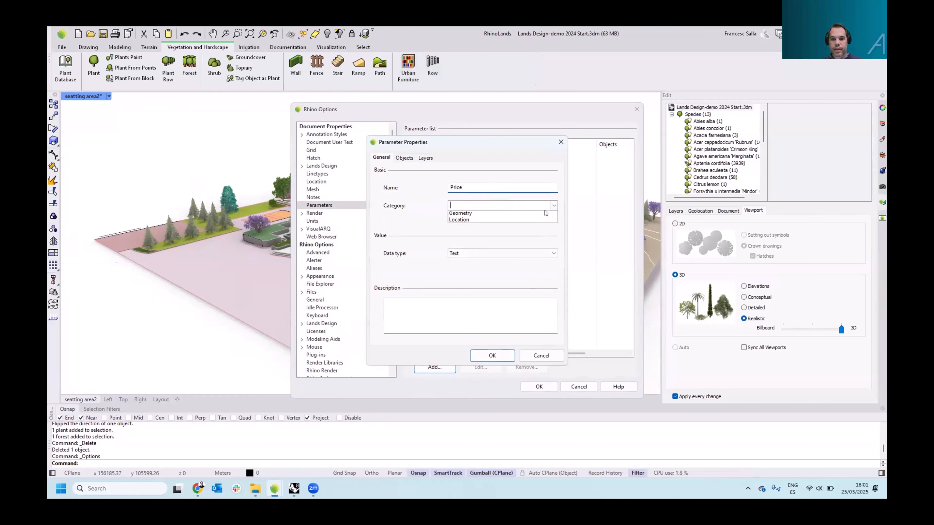
{"action": "left_click", "coordinate": [526, 215]}
{"action": "left_click", "coordinate": [532, 257]}
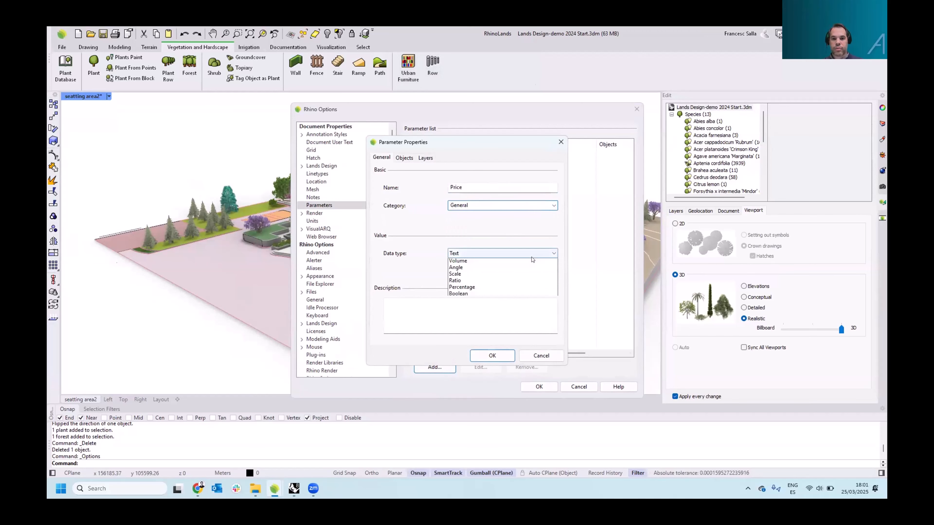
{"action": "left_click", "coordinate": [492, 354]}
{"action": "left_click", "coordinate": [492, 355]}
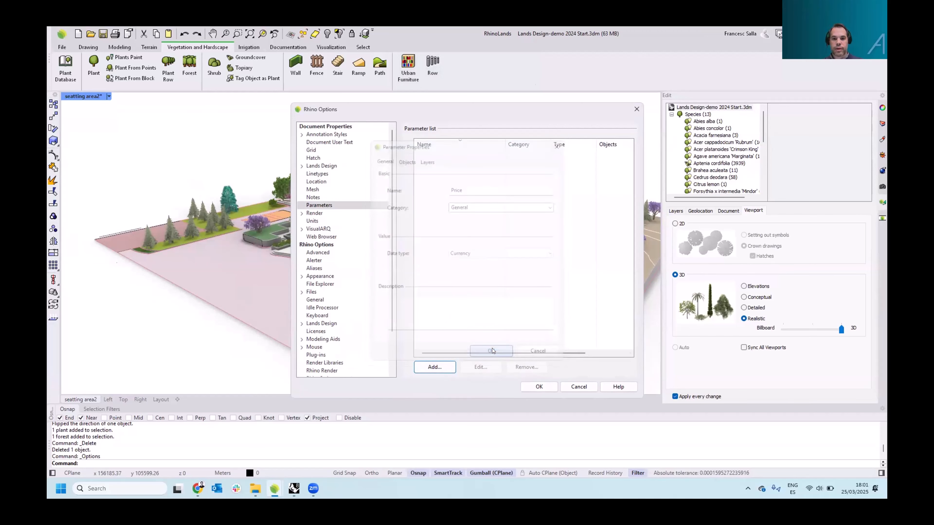
{"action": "key", "text": "Return"}
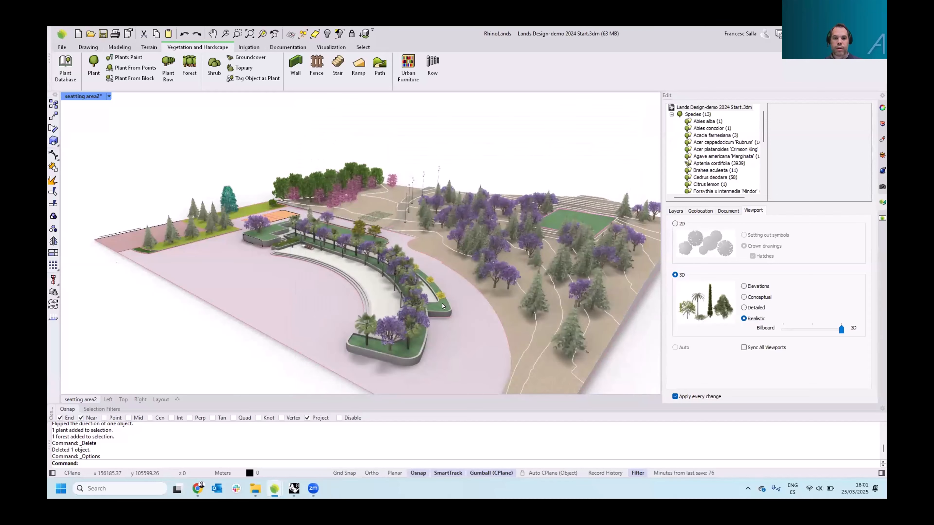
Select the planter wall and set its Price parameter to 500
{"action": "scroll", "coordinate": [445, 317], "scroll_direction": "up", "scroll_amount": 2}
{"action": "left_click", "coordinate": [456, 318]}
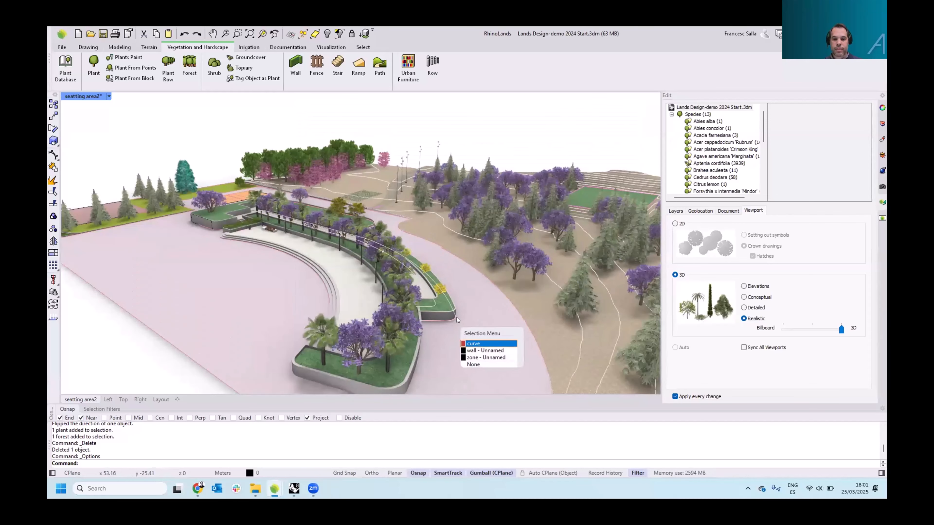
{"action": "left_click", "coordinate": [484, 351]}
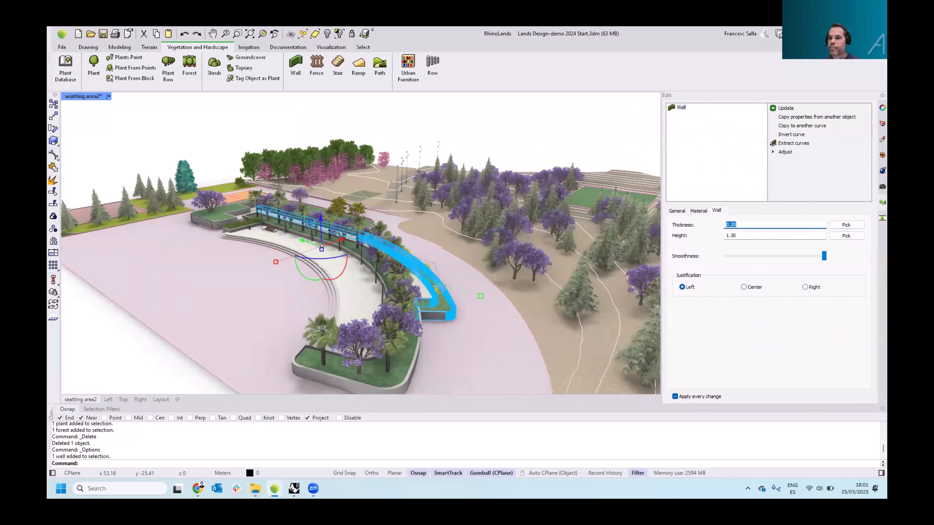
{"action": "left_click", "coordinate": [882, 108]}
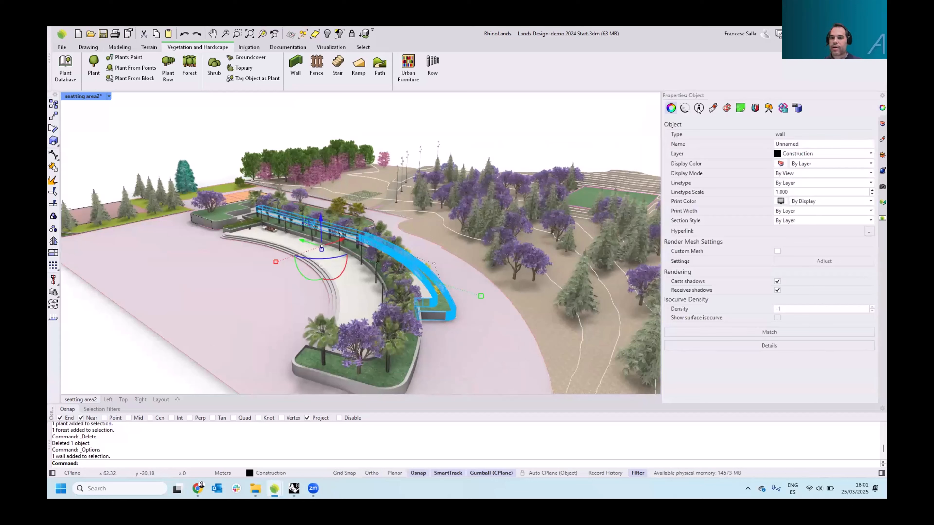
{"action": "left_click", "coordinate": [698, 108]}
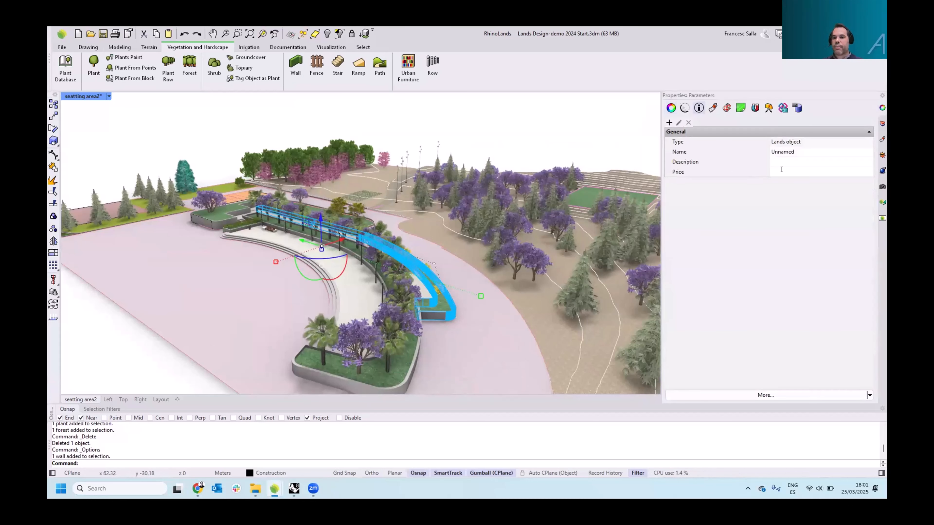
{"action": "type", "text": "500"}
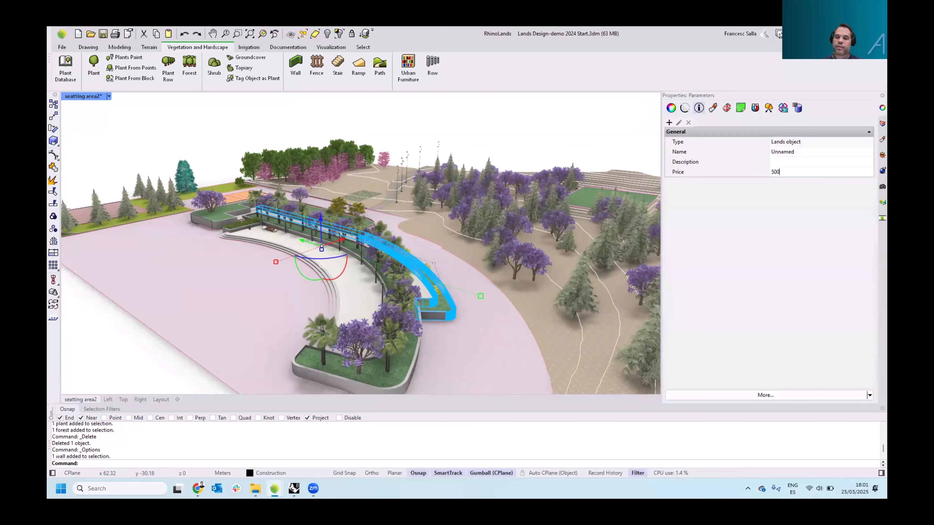
{"action": "key", "text": "Return"}
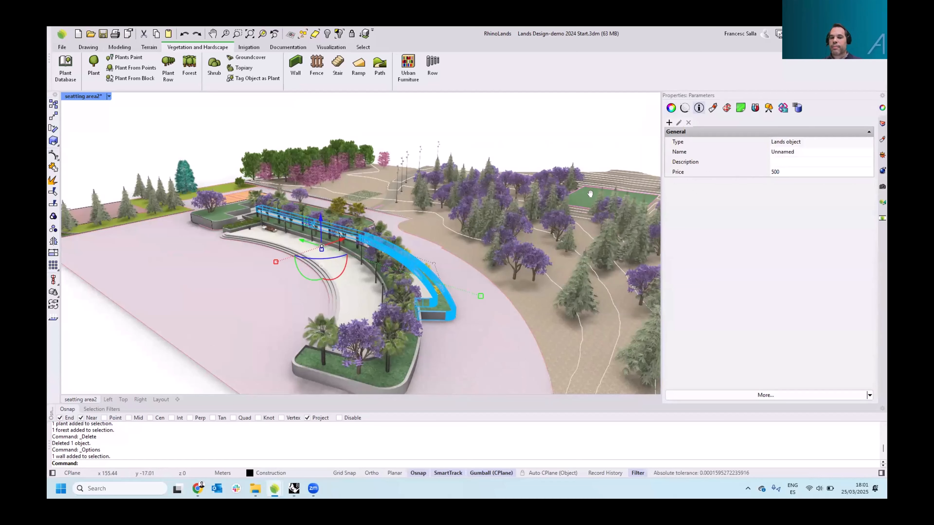
{"action": "right_click_drag", "start_coordinate": [590, 194], "coordinate": [584, 195], "text": "shift"}
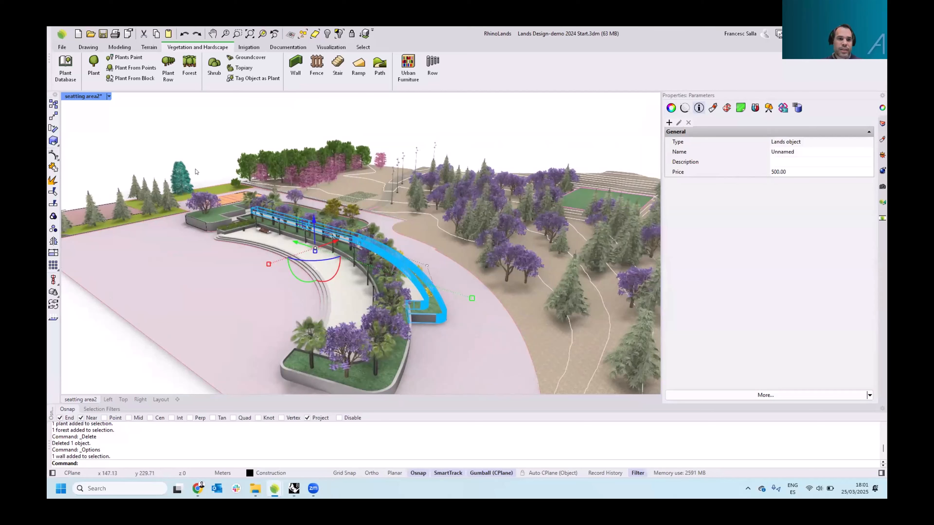
{"action": "left_click", "coordinate": [173, 139]}
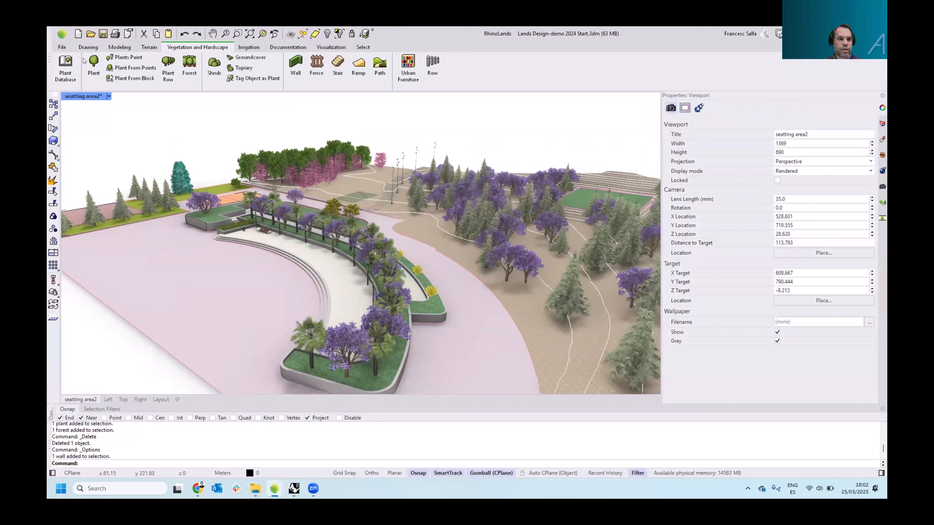
{"action": "left_click", "coordinate": [120, 47]}
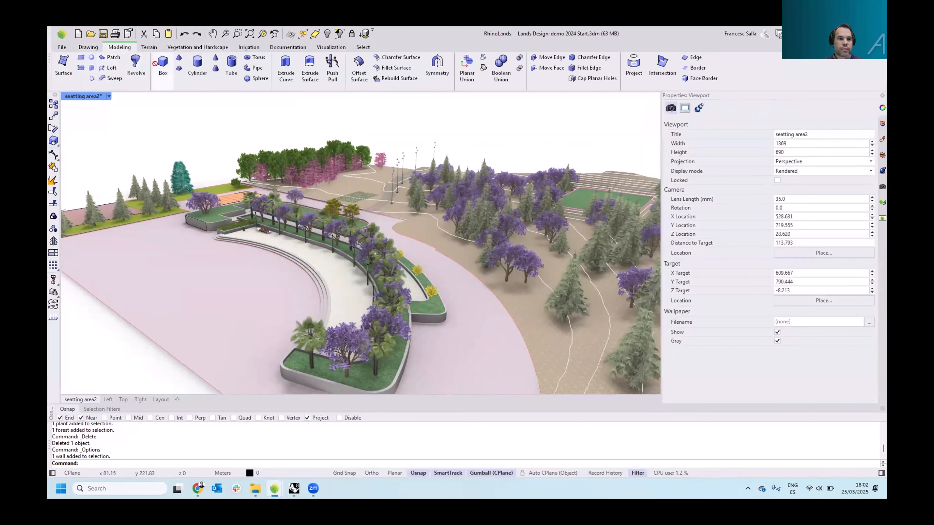
{"action": "left_click", "coordinate": [162, 63]}
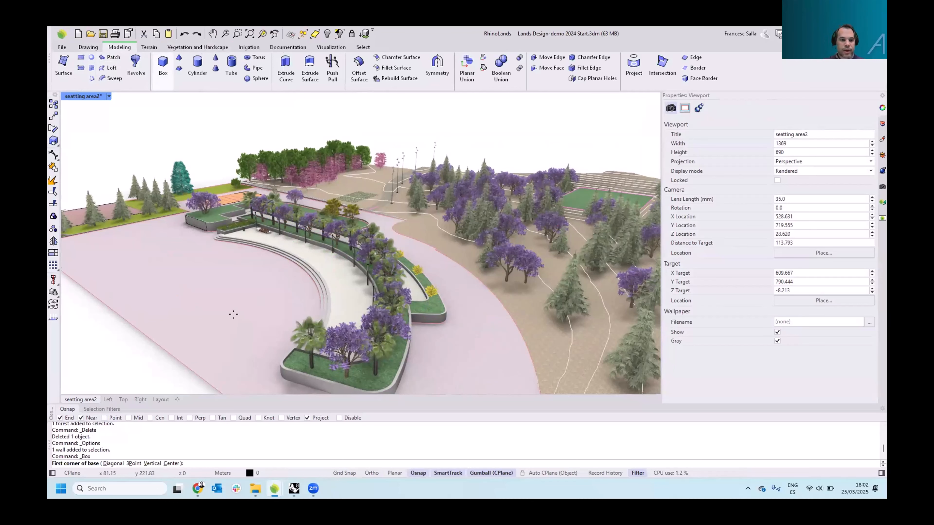
{"action": "left_click", "coordinate": [266, 302]}
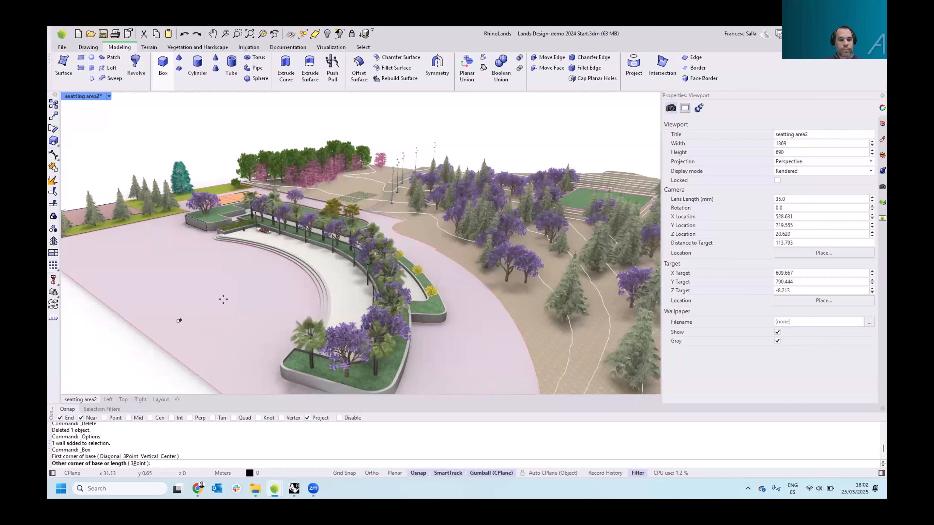
{"action": "left_click", "coordinate": [238, 317]}
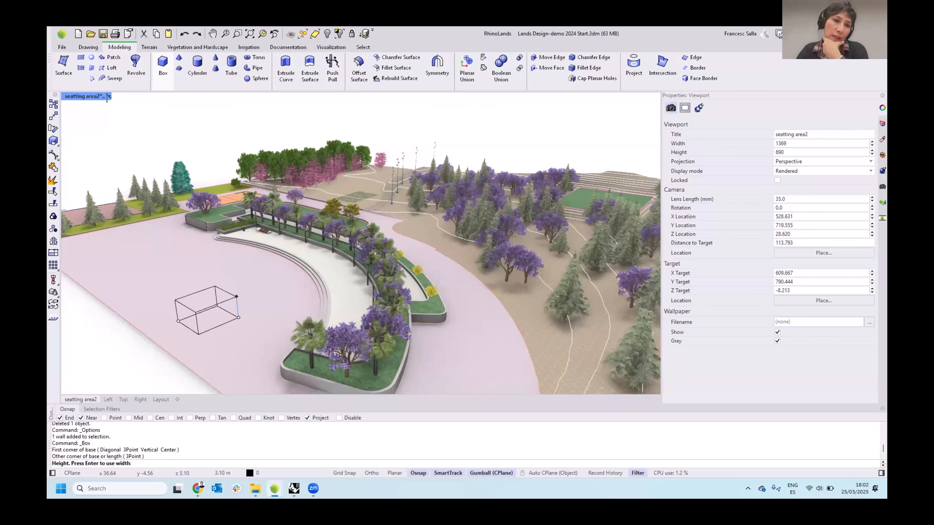
{"action": "key", "text": "Escape"}
{"action": "left_click", "coordinate": [207, 278]}
{"action": "key", "text": "Escape"}
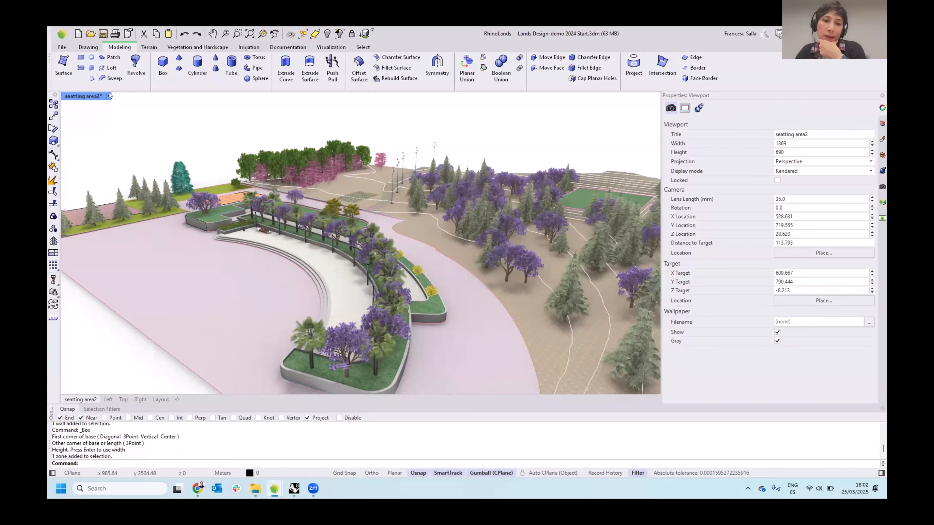
Switch the viewport to Shaded display and draw a box on the terrain beside the curved seating area
{"action": "left_click", "coordinate": [109, 96]}
{"action": "left_click", "coordinate": [129, 129]}
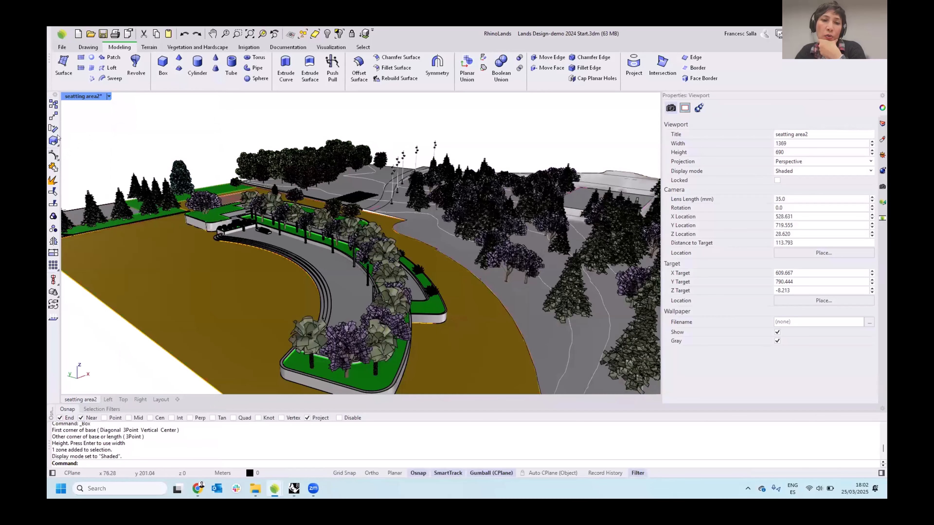
{"action": "left_click", "coordinate": [163, 66]}
{"action": "left_click", "coordinate": [172, 285]}
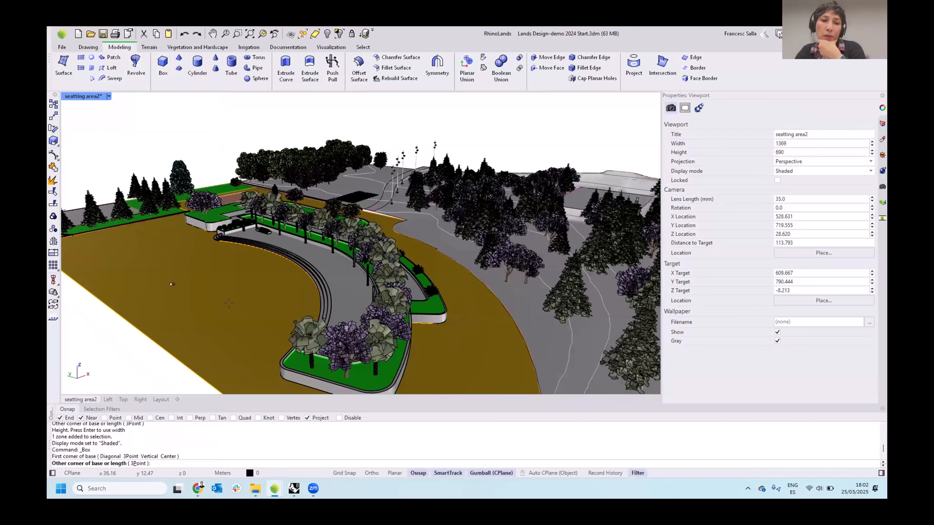
{"action": "left_click", "coordinate": [252, 299]}
{"action": "left_click", "coordinate": [212, 290]}
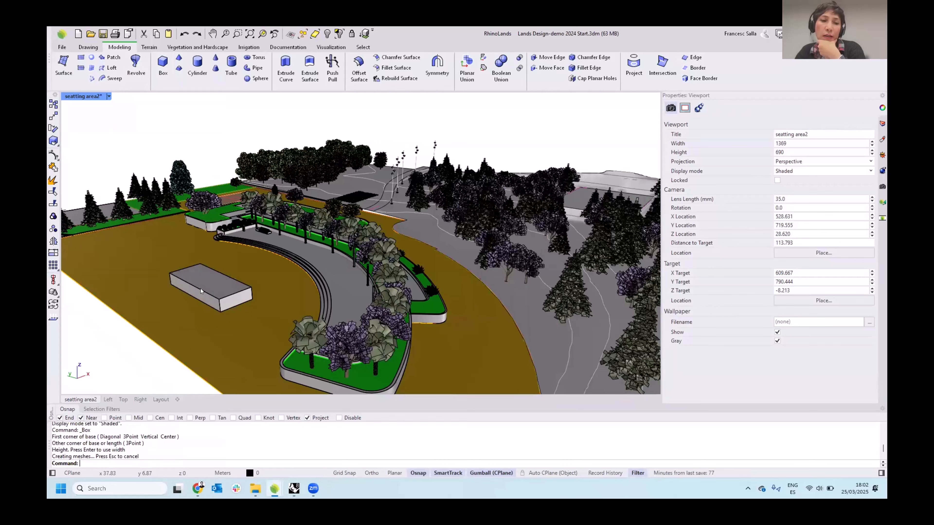
Select the new box and assign it the IFC type IfcRamp
{"action": "right_click_drag", "start_coordinate": [200, 288], "coordinate": [214, 254]}
{"action": "scroll", "coordinate": [215, 254], "scroll_direction": "up", "scroll_amount": 4}
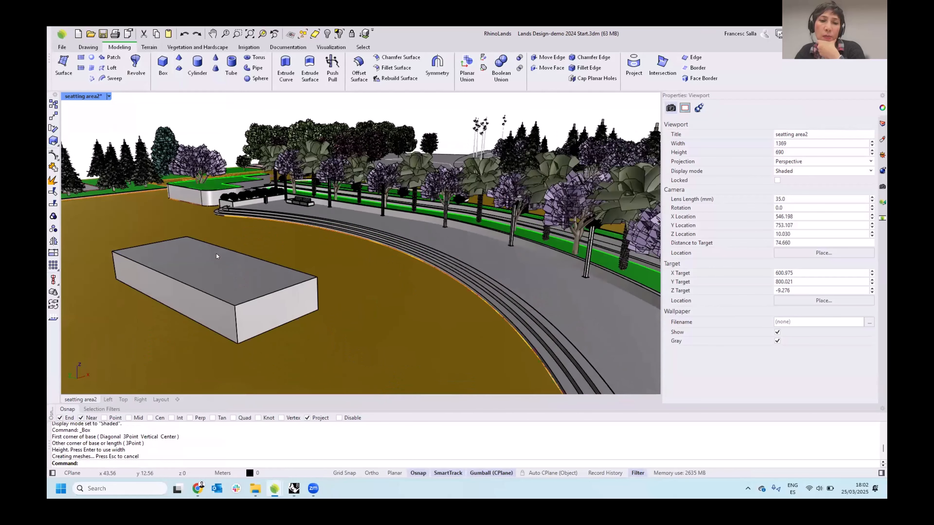
{"action": "left_click", "coordinate": [219, 273]}
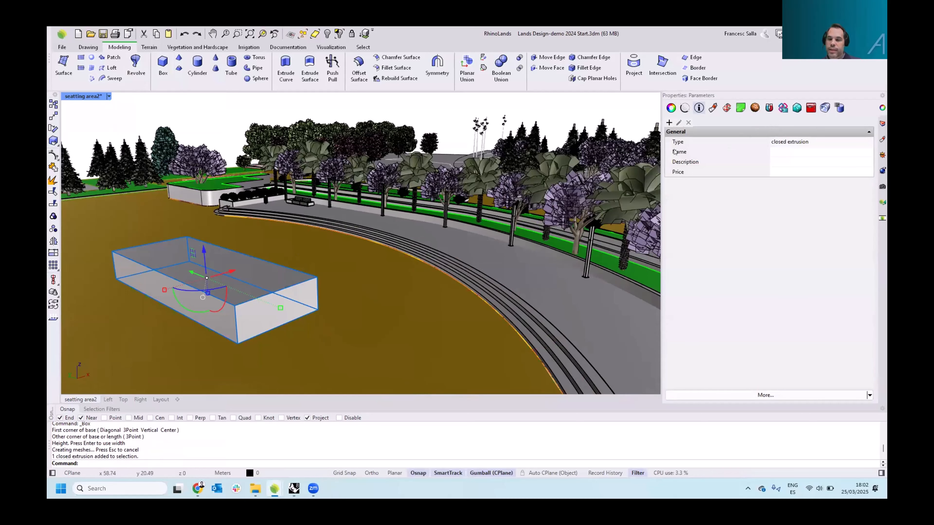
{"action": "left_click", "coordinate": [784, 109]}
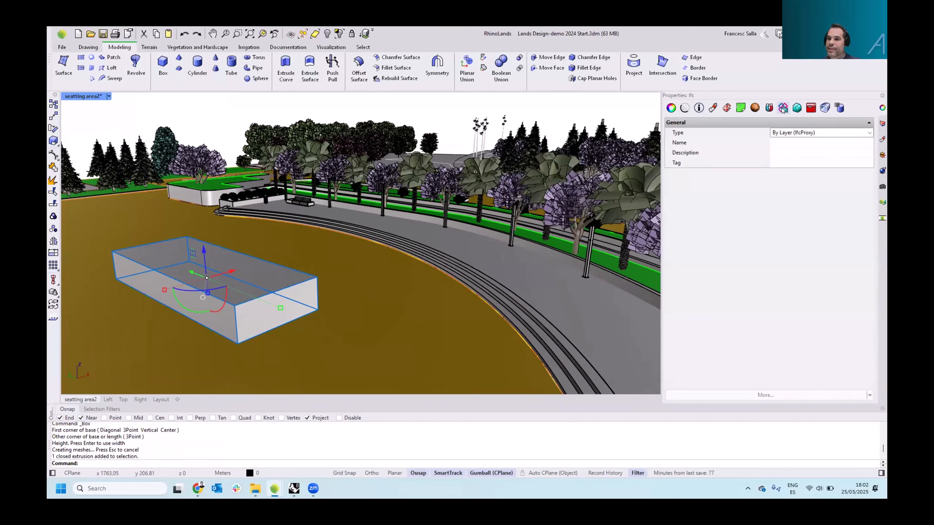
{"action": "left_click", "coordinate": [869, 133]}
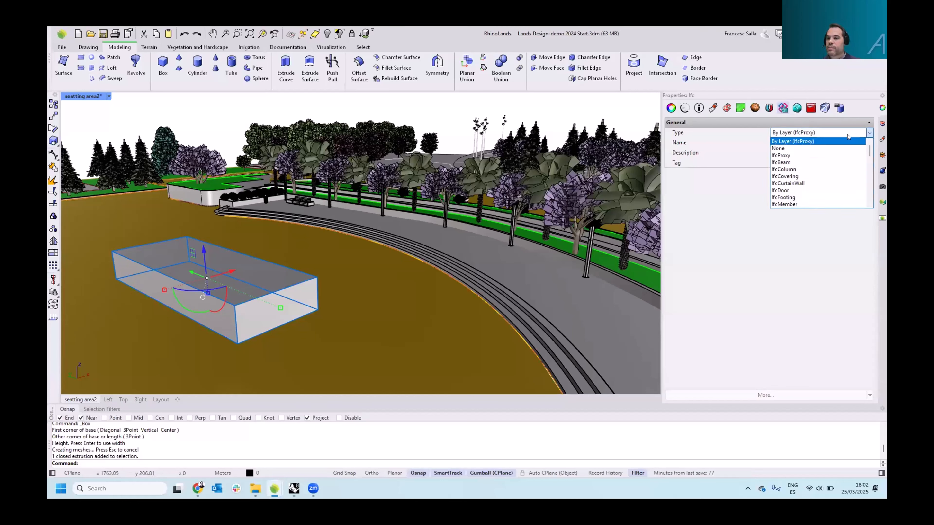
{"action": "scroll", "coordinate": [799, 174], "scroll_direction": "down", "scroll_amount": 3}
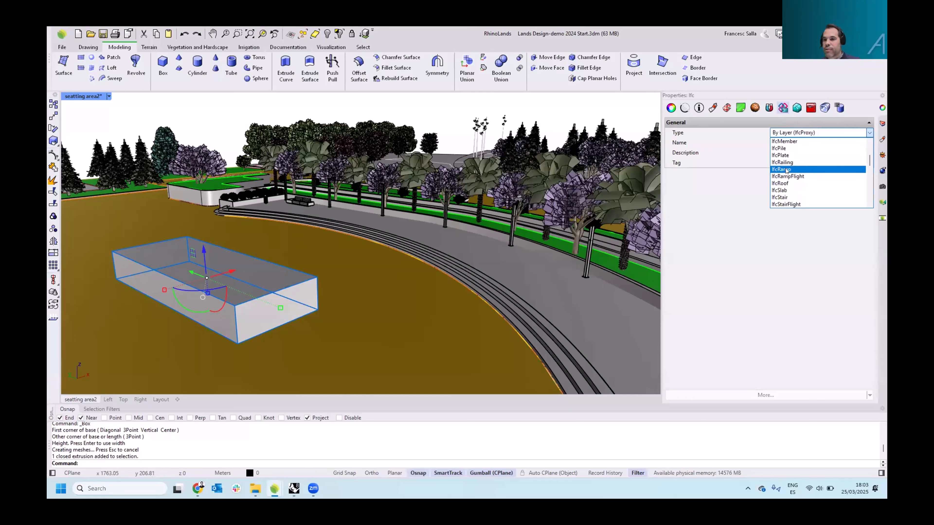
{"action": "left_click", "coordinate": [786, 170]}
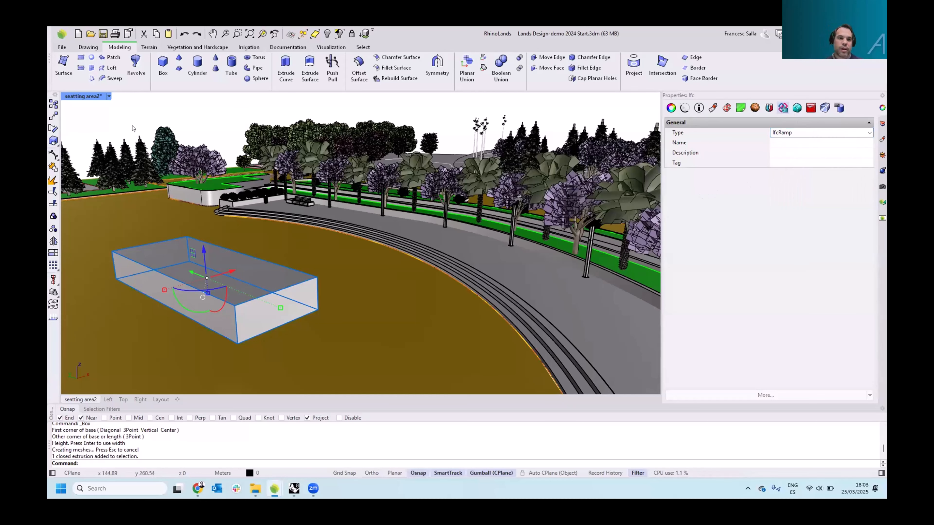
Browse the other IFC types available for the box
{"action": "left_click", "coordinate": [812, 137]}
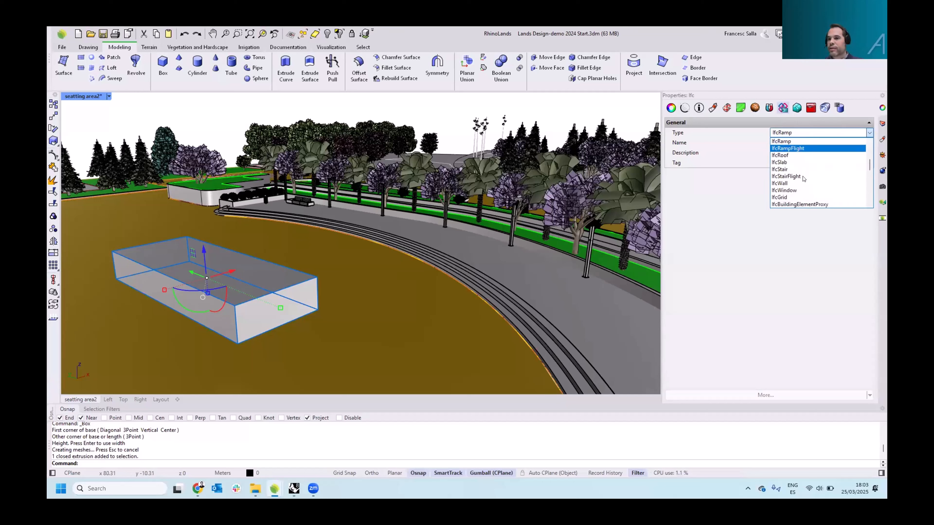
{"action": "scroll", "coordinate": [802, 158], "scroll_direction": "up", "scroll_amount": 5}
{"action": "scroll", "coordinate": [869, 163], "scroll_direction": "up", "scroll_amount": 4}
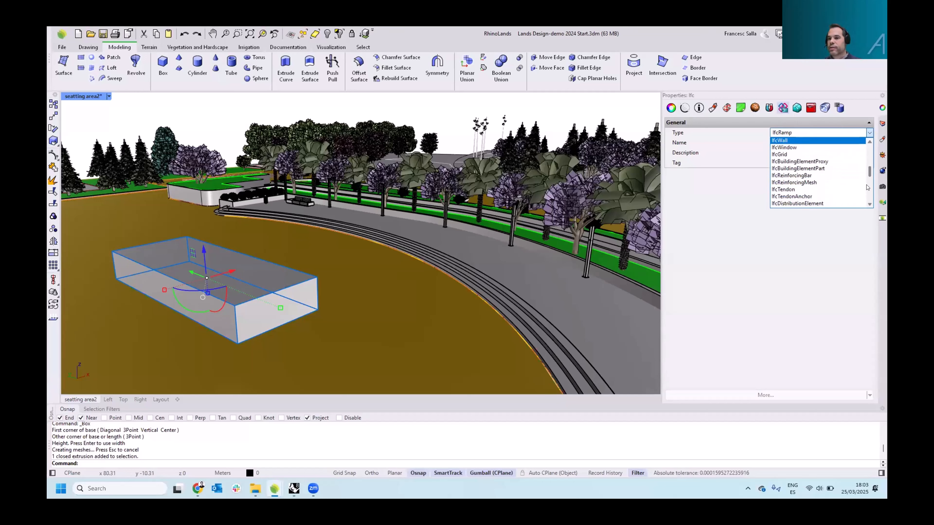
{"action": "left_click_drag", "start_coordinate": [869, 157], "coordinate": [869, 147]}
{"action": "left_click", "coordinate": [212, 121]}
{"action": "scroll", "coordinate": [217, 183], "scroll_direction": "down", "scroll_amount": 12}
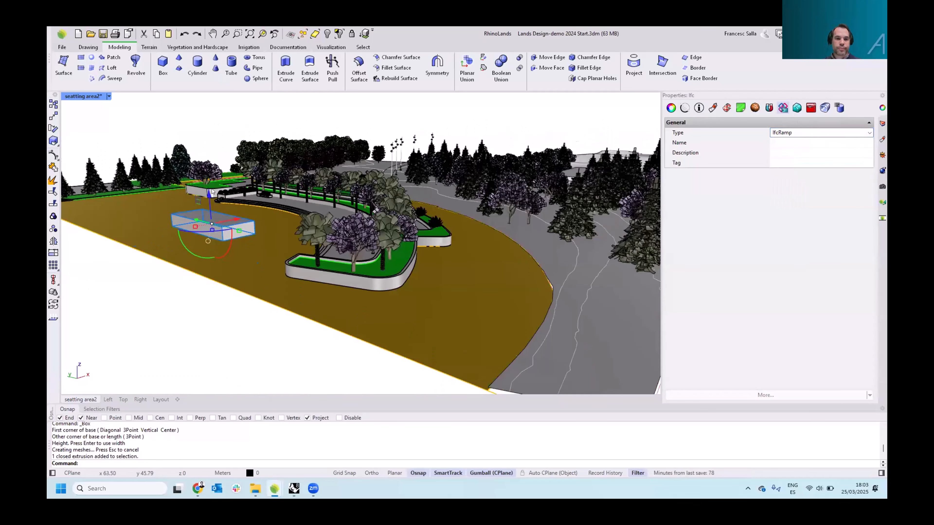
{"action": "right_click_drag", "start_coordinate": [216, 181], "coordinate": [212, 136]}
{"action": "left_click", "coordinate": [208, 151]}
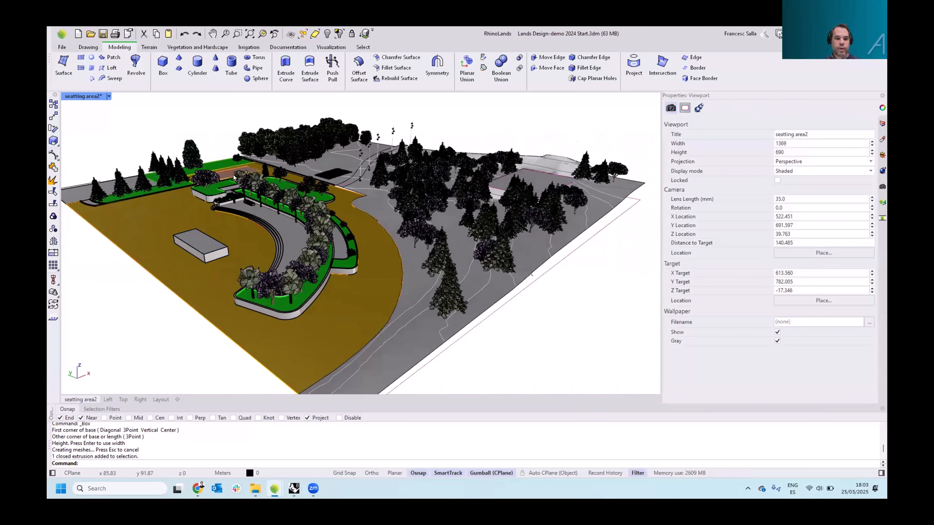
Switch the perspective viewport to Rendered display mode
{"action": "scroll", "coordinate": [272, 190], "scroll_direction": "up", "scroll_amount": 8}
{"action": "right_click_drag", "start_coordinate": [292, 195], "coordinate": [337, 189], "text": "shift"}
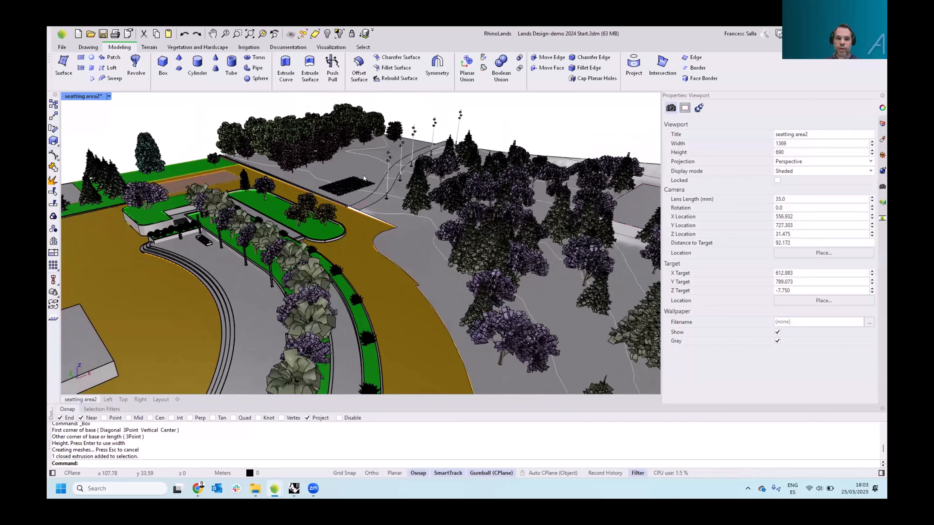
{"action": "left_click", "coordinate": [109, 96]}
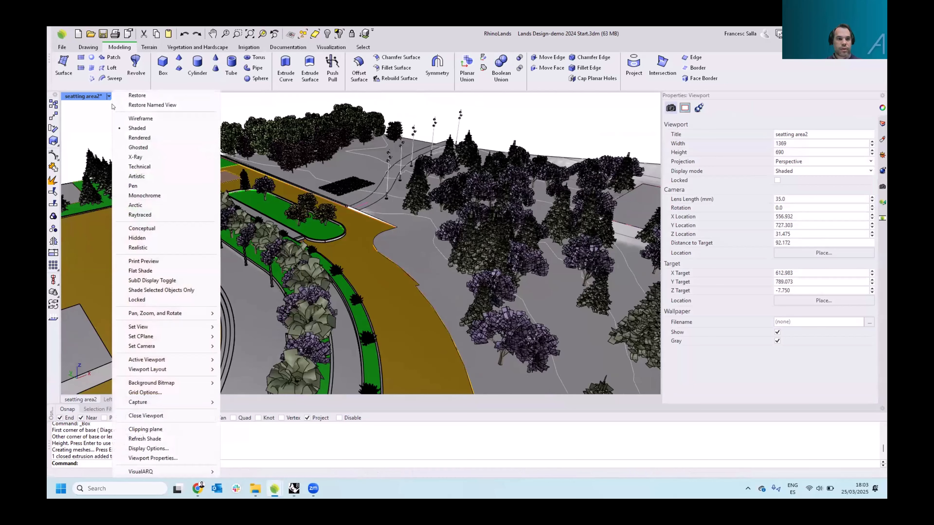
{"action": "left_click", "coordinate": [132, 137]}
{"action": "right_click_drag", "start_coordinate": [337, 184], "coordinate": [345, 163]}
{"action": "scroll", "coordinate": [351, 166], "scroll_direction": "up", "scroll_amount": 5}
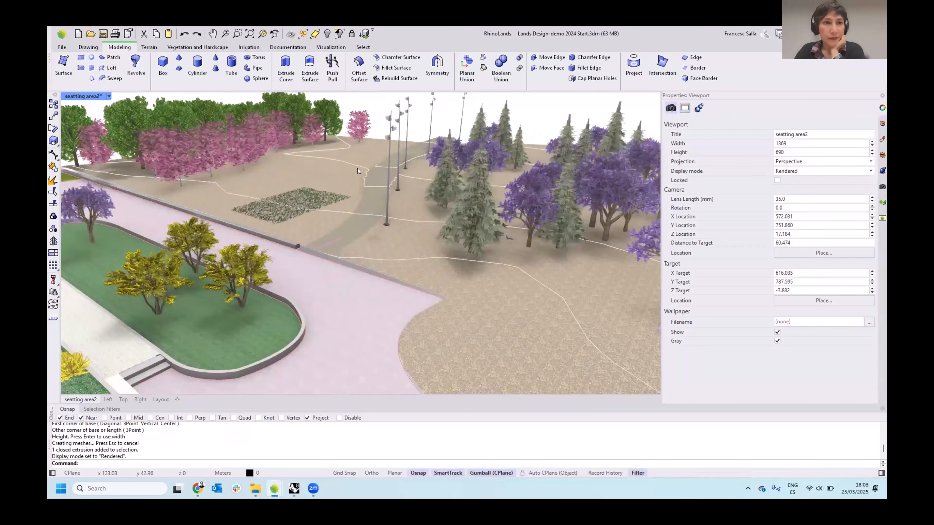
Select the terrain's path earthmoving subdivision to inspect its grade settings
{"action": "left_click", "coordinate": [336, 221]}
{"action": "right_click_drag", "start_coordinate": [336, 221], "coordinate": [282, 213], "text": "shift"}
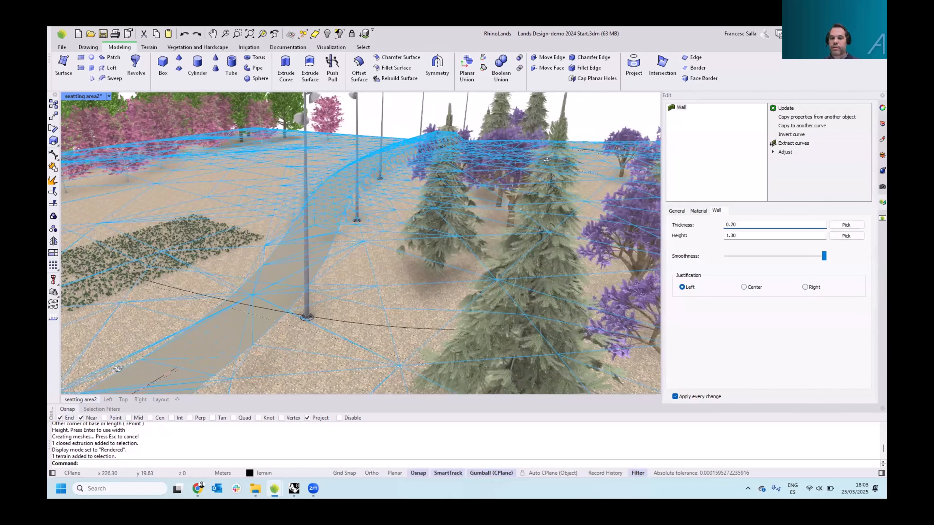
{"action": "mouse_move", "coordinate": [548, 161]}
{"action": "right_mouse_down"}
{"action": "mouse_move", "coordinate": [580, 160]}
{"action": "mouse_move", "coordinate": [551, 169]}
{"action": "right_mouse_up"}
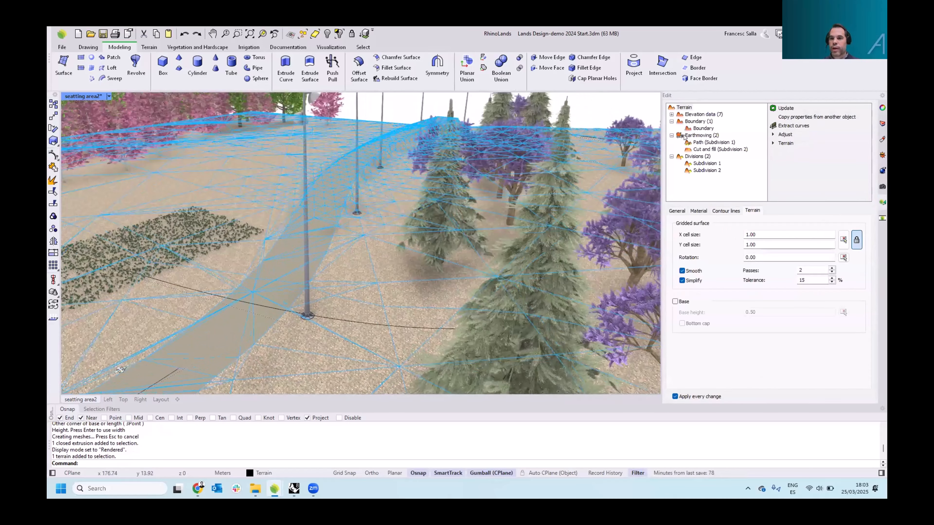
{"action": "left_click", "coordinate": [697, 142]}
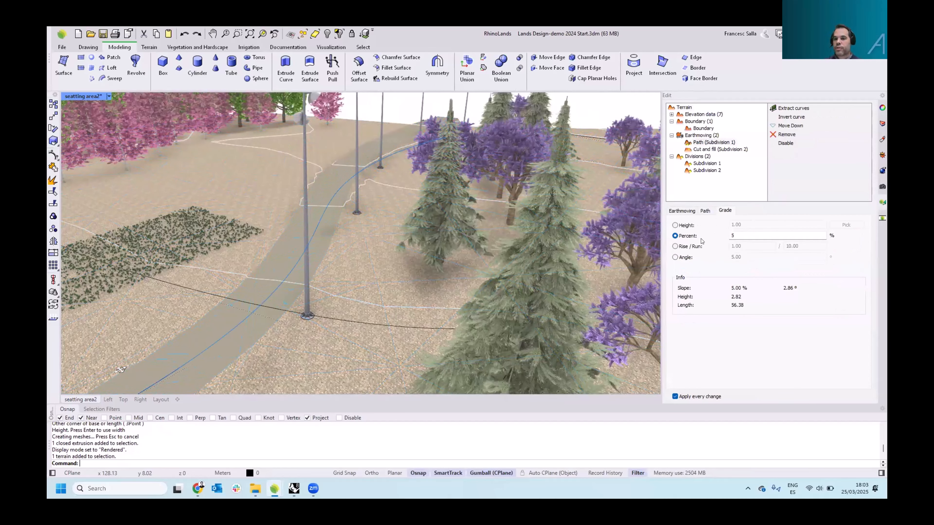
{"action": "right_click_drag", "start_coordinate": [494, 248], "coordinate": [500, 230], "text": "shift"}
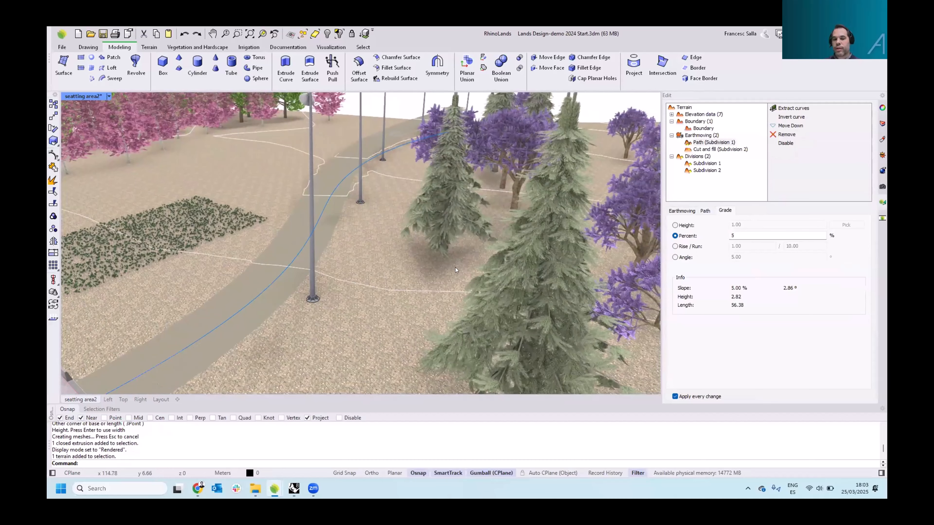
{"action": "right_click_drag", "start_coordinate": [455, 268], "coordinate": [471, 260]}
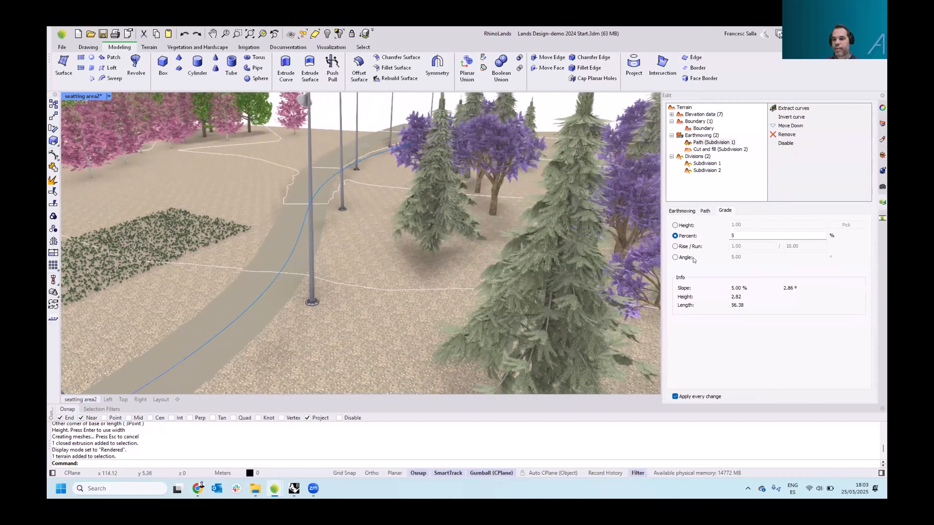
Try the Rise/Run and Angle grade modes for the path, returning to the 5% Percent grade
{"action": "double_click", "coordinate": [744, 235]}
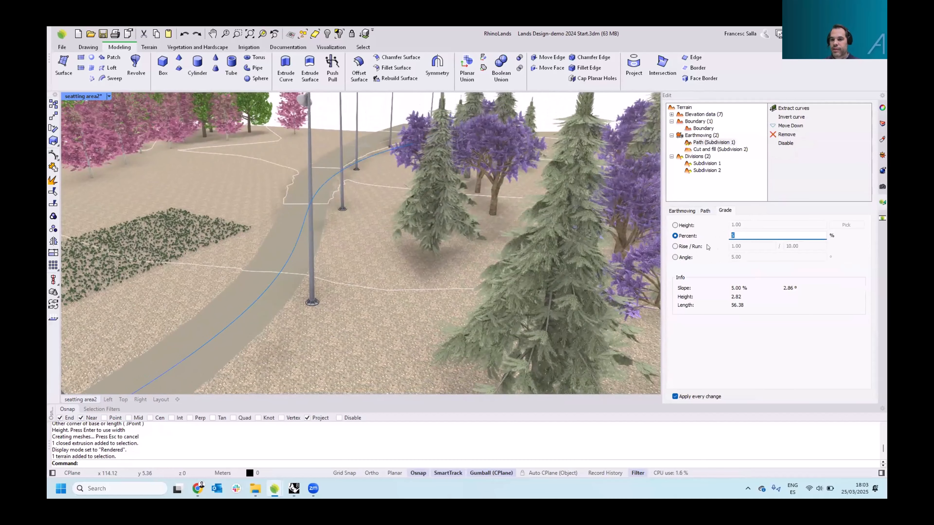
{"action": "left_click", "coordinate": [674, 247]}
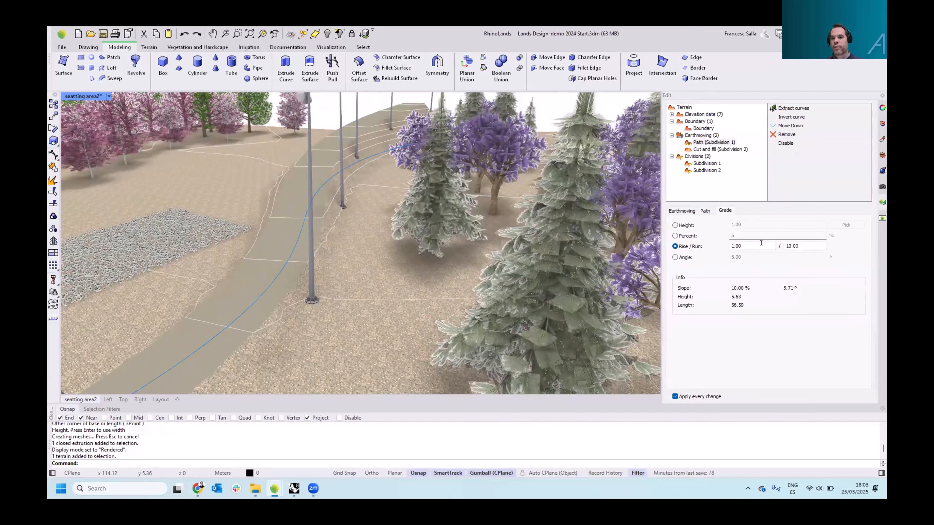
{"action": "left_click", "coordinate": [675, 257]}
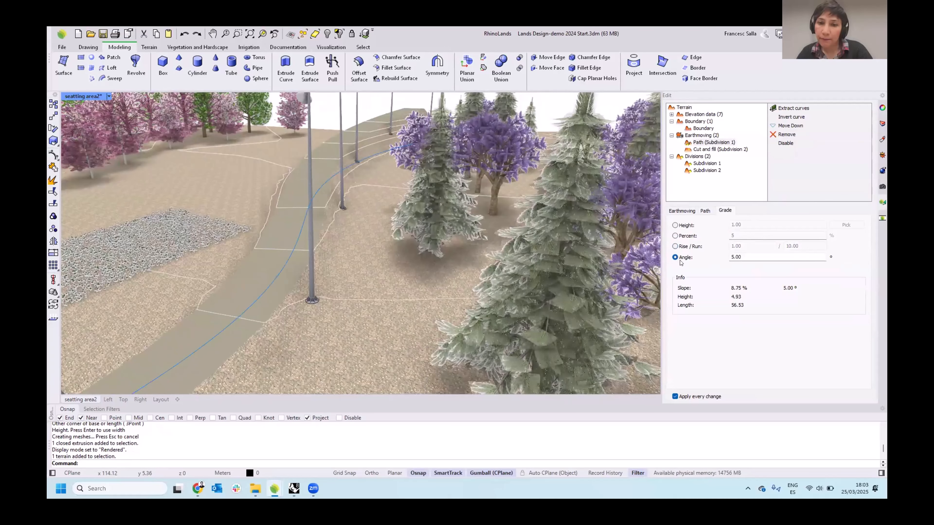
{"action": "right_click_drag", "start_coordinate": [431, 229], "coordinate": [373, 241]}
{"action": "scroll", "coordinate": [445, 233], "scroll_direction": "down", "scroll_amount": 5}
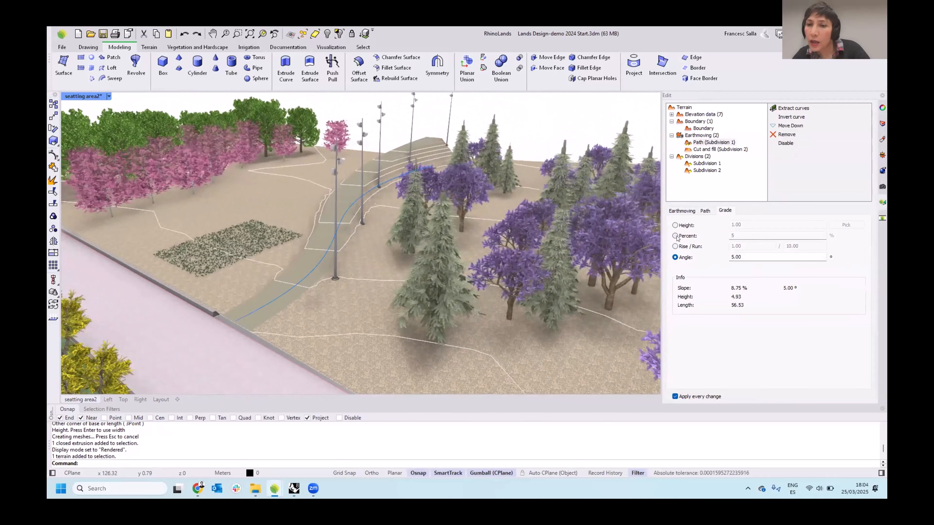
{"action": "left_click", "coordinate": [693, 238]}
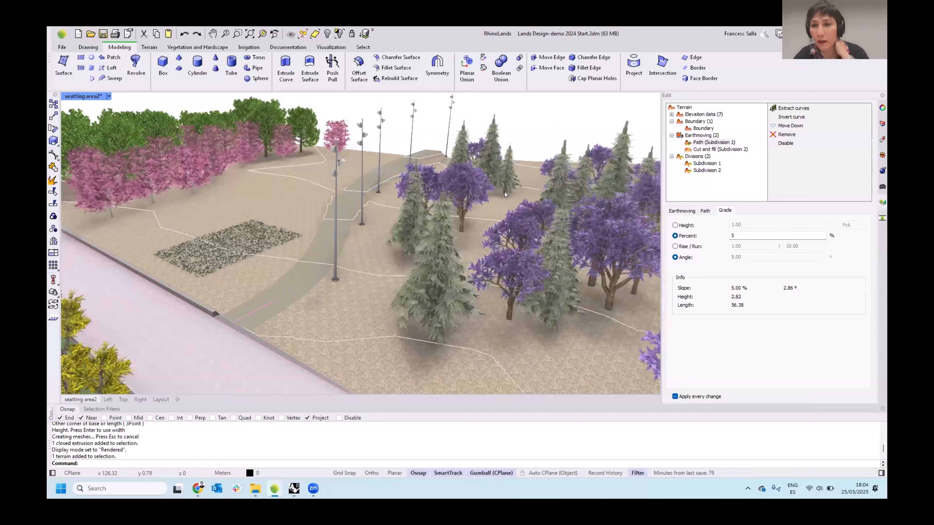
In Top view, start a boundary-based sprinkler array and set its sprinkler type to Diffuser
{"action": "left_click", "coordinate": [123, 400]}
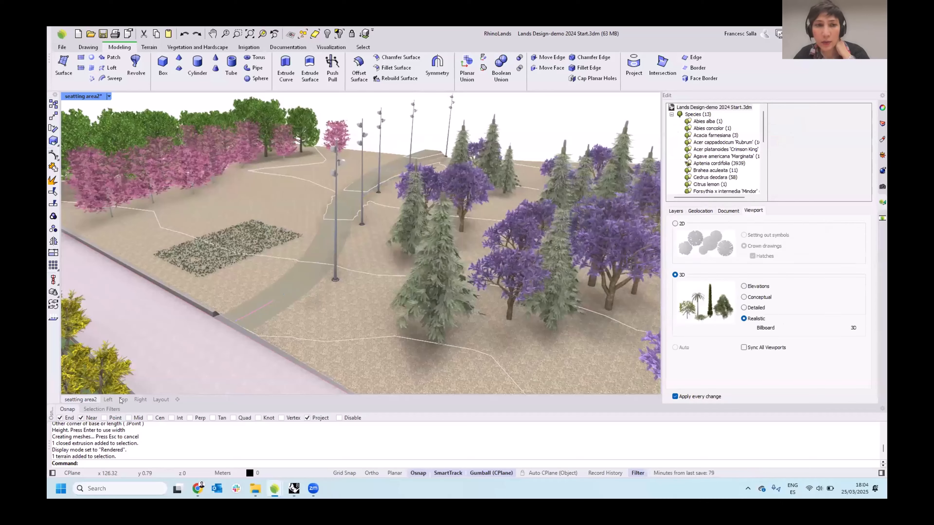
{"action": "scroll", "coordinate": [304, 291], "scroll_direction": "down", "scroll_amount": 4}
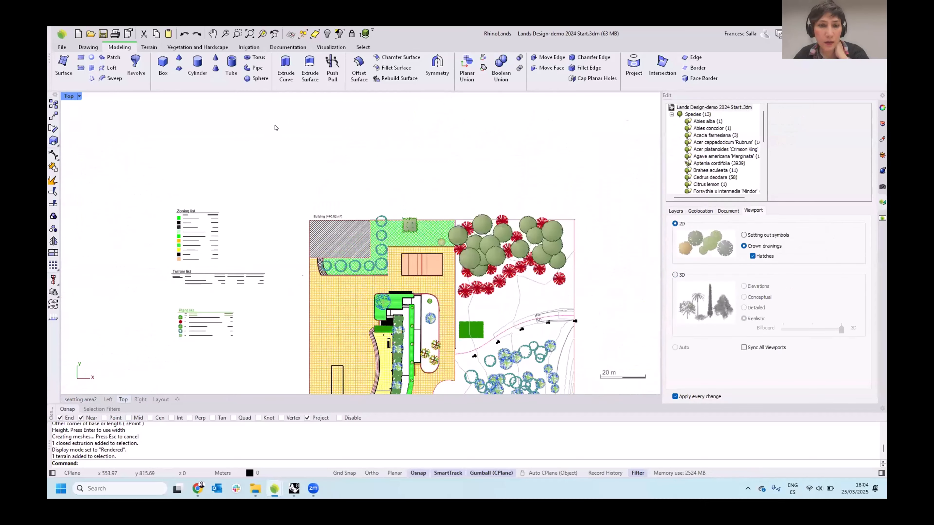
{"action": "right_click_drag", "start_coordinate": [447, 260], "coordinate": [340, 178]}
{"action": "left_click", "coordinate": [249, 48]}
{"action": "scroll", "coordinate": [348, 255], "scroll_direction": "up", "scroll_amount": 4}
{"action": "right_click_drag", "start_coordinate": [342, 255], "coordinate": [296, 170]}
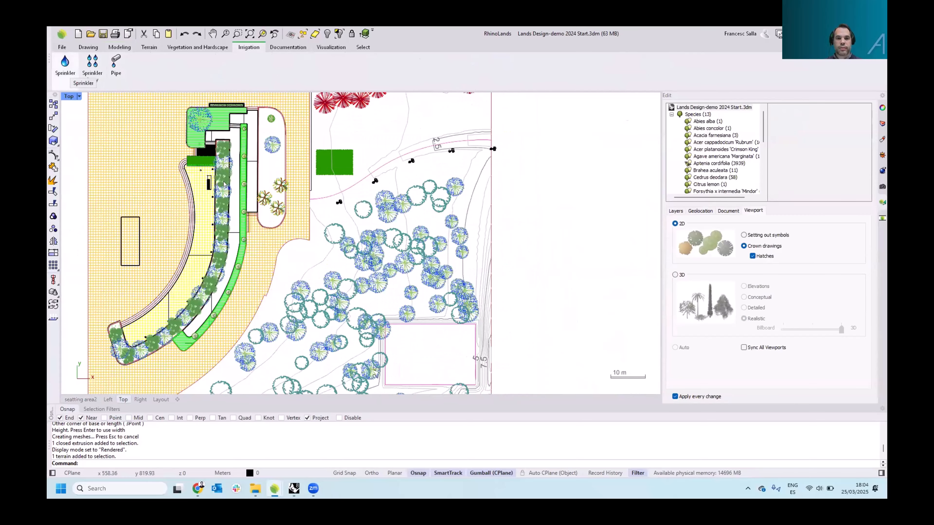
{"action": "right_click_drag", "start_coordinate": [344, 253], "coordinate": [348, 211]}
{"action": "scroll", "coordinate": [348, 211], "scroll_direction": "down", "scroll_amount": 2}
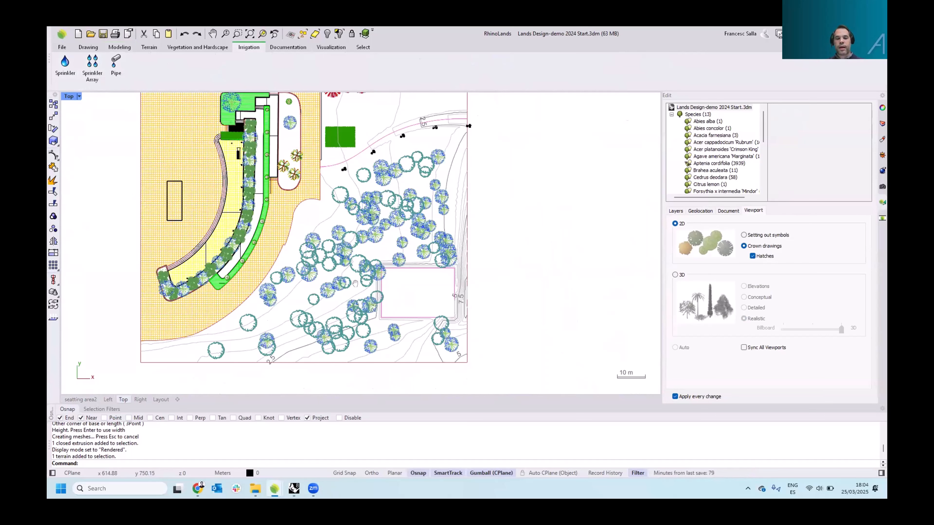
{"action": "scroll", "coordinate": [399, 284], "scroll_direction": "up", "scroll_amount": 5}
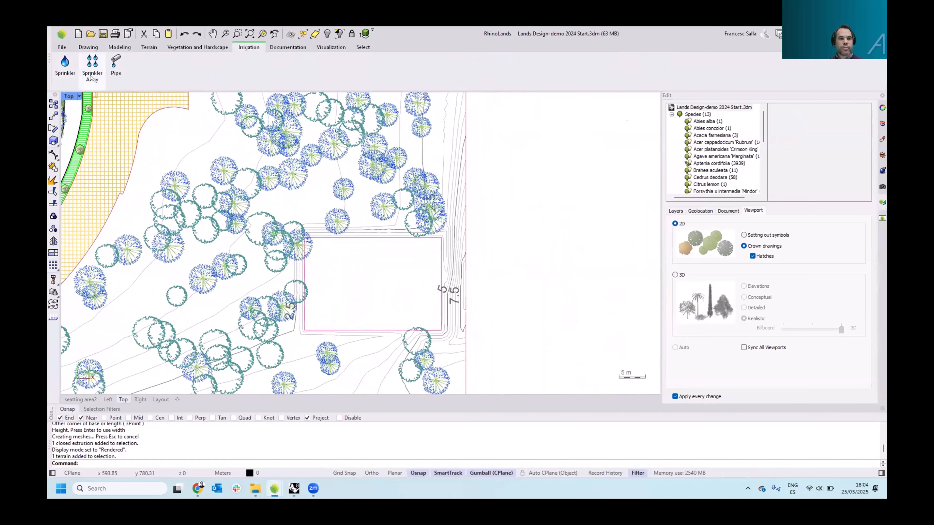
{"action": "left_click", "coordinate": [91, 73]}
{"action": "right_click_drag", "start_coordinate": [392, 246], "coordinate": [375, 241]}
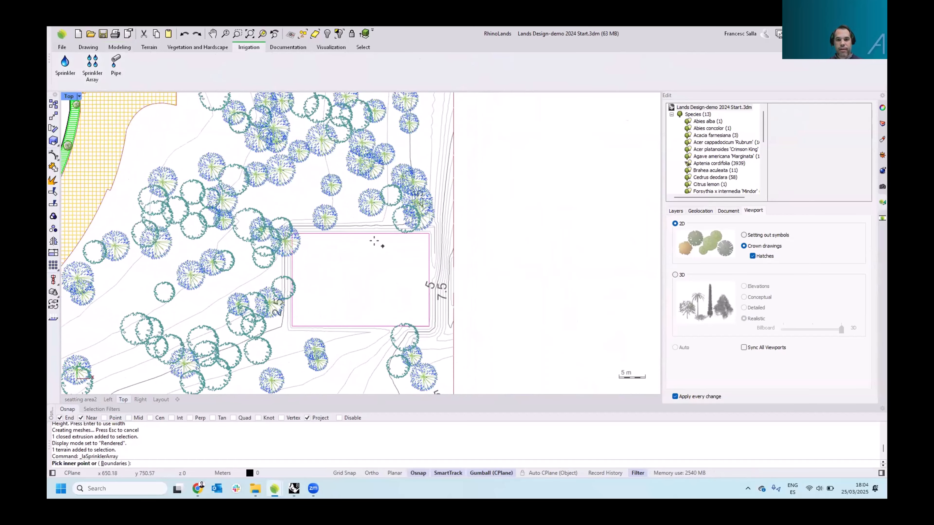
{"action": "scroll", "coordinate": [374, 241], "scroll_direction": "up", "scroll_amount": 3}
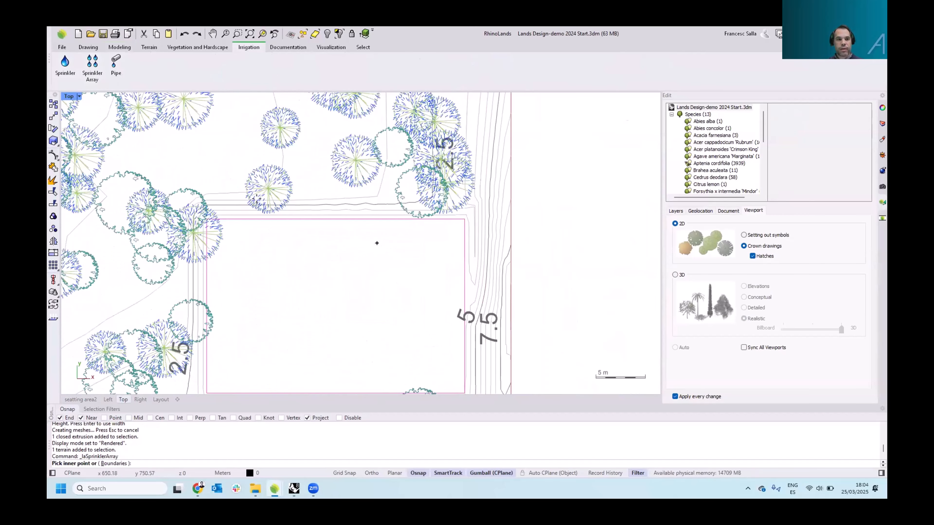
{"action": "left_click", "coordinate": [114, 464]}
{"action": "left_click", "coordinate": [416, 221]}
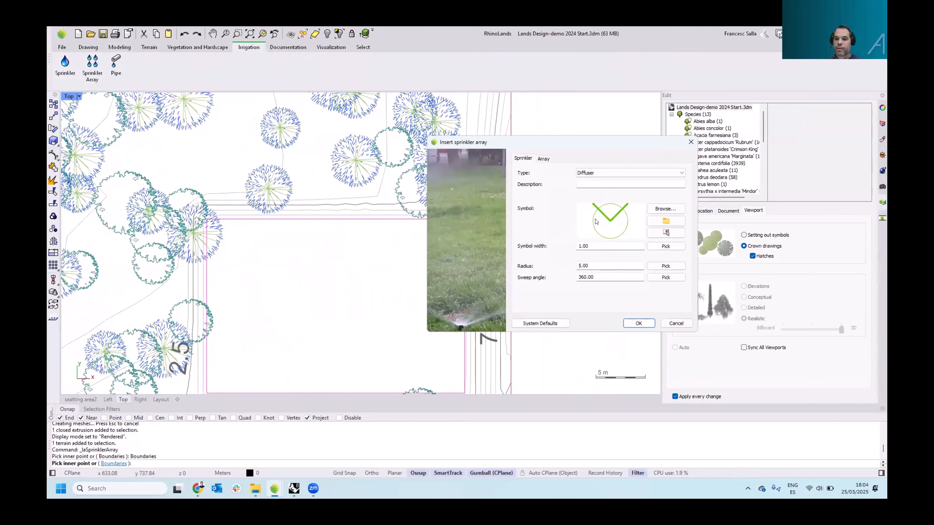
{"action": "left_click", "coordinate": [604, 174]}
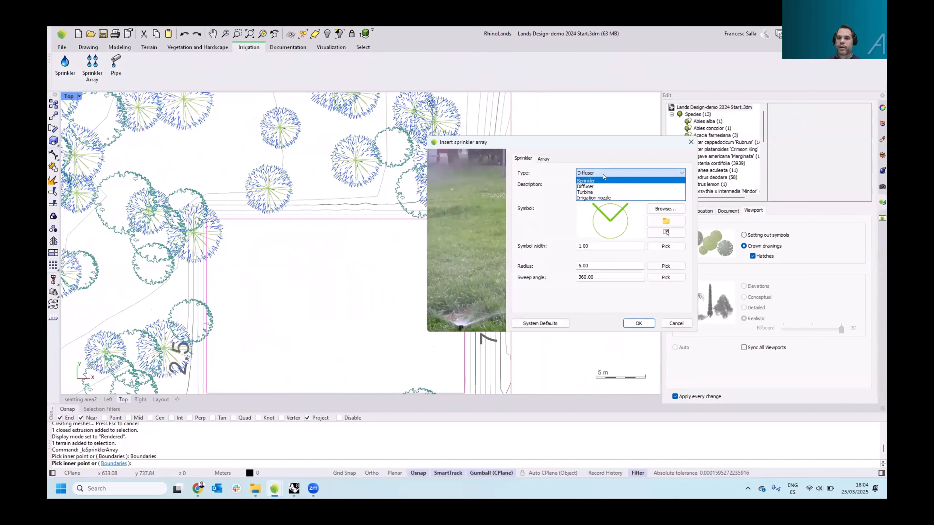
{"action": "left_click", "coordinate": [607, 187]}
{"action": "left_click", "coordinate": [638, 323]}
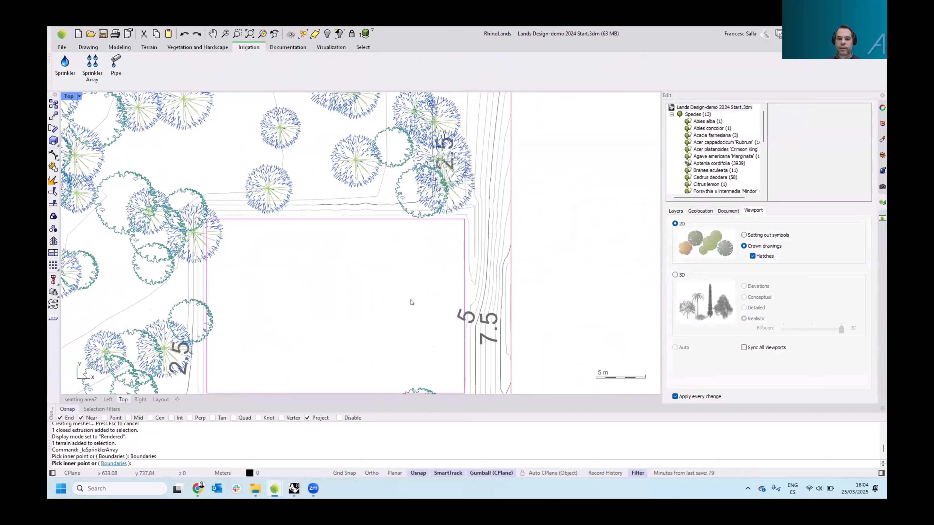
Pick the rectangular plot's outline as the boundary to fill it with the sprinkler array
{"action": "right_click_drag", "start_coordinate": [393, 279], "coordinate": [392, 260]}
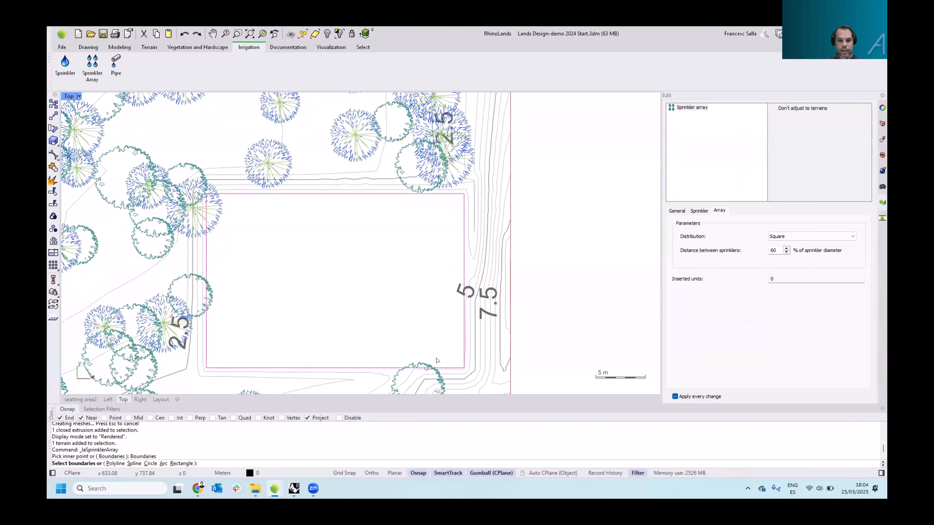
{"action": "left_click", "coordinate": [444, 367]}
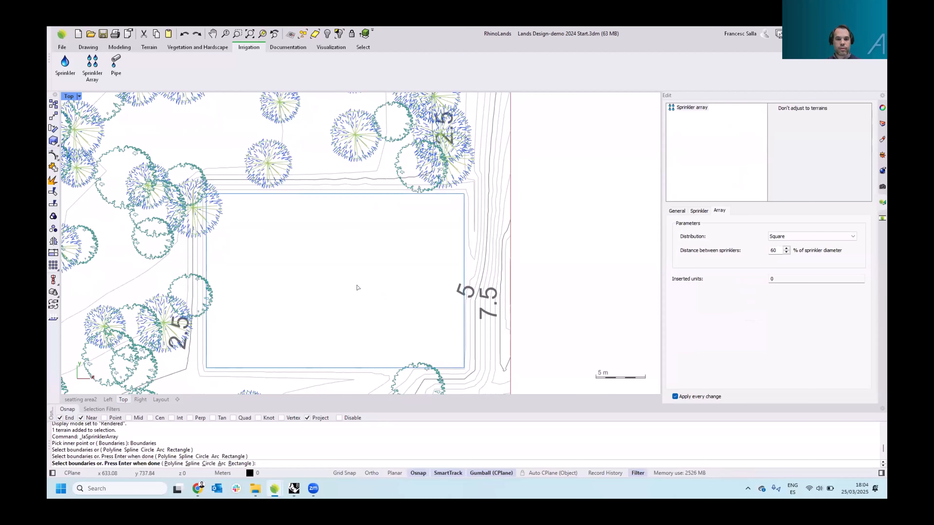
{"action": "key", "text": "Return"}
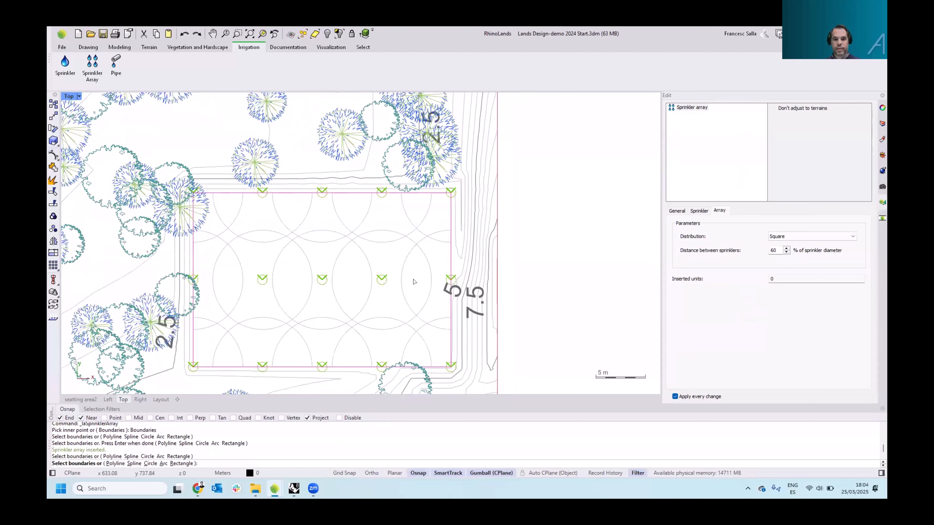
{"action": "key", "text": "Return"}
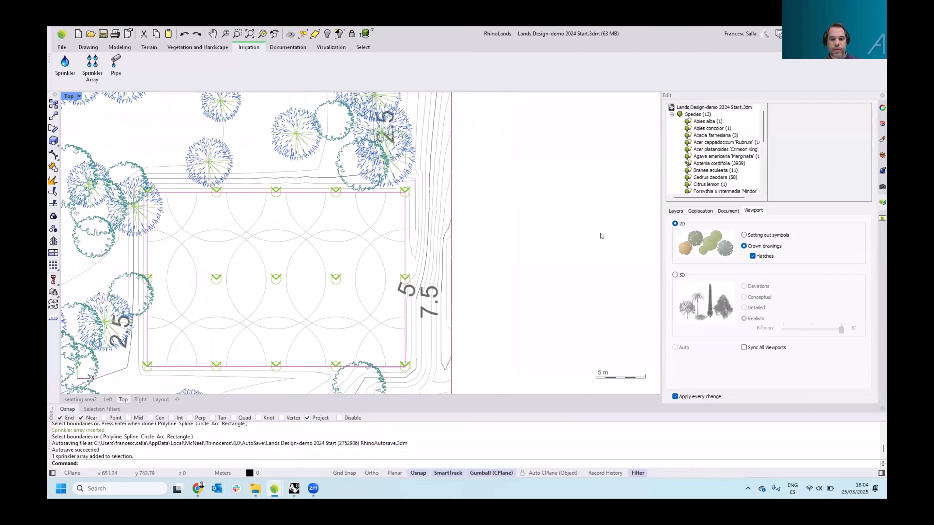
Set the sprinkler array's distance between sprinklers to 50% of the sprinkler diameter
{"action": "left_click", "coordinate": [381, 259]}
{"action": "left_click_drag", "start_coordinate": [777, 251], "coordinate": [769, 249]}
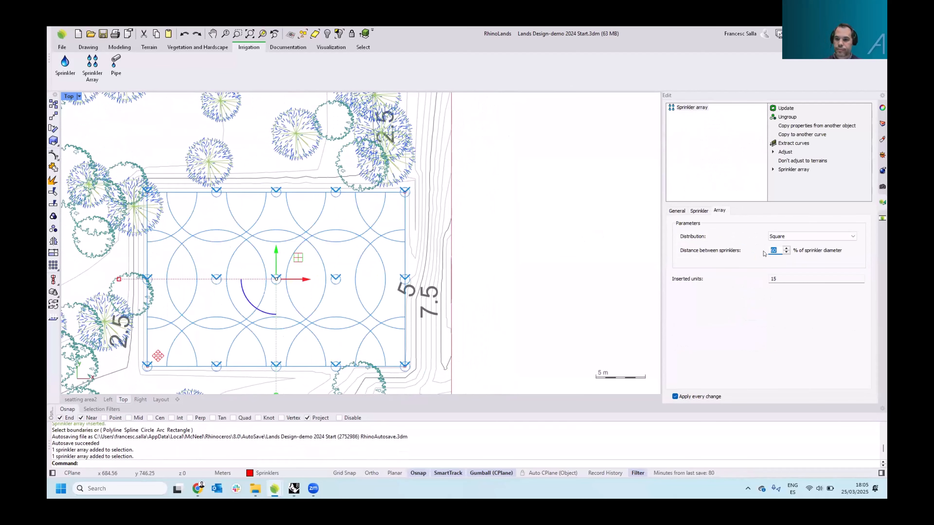
{"action": "type", "text": "50"}
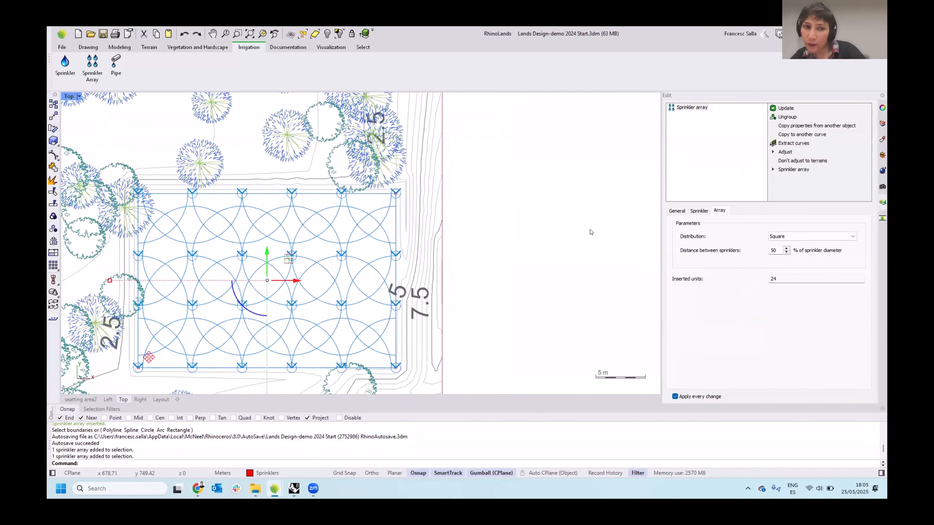
{"action": "left_click", "coordinate": [591, 231]}
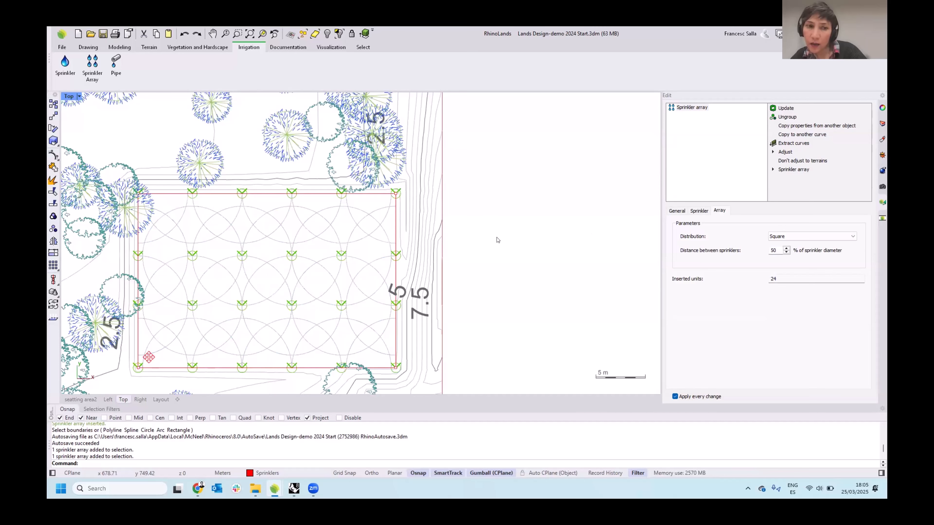
Pan and zoom around the plan to review the sprinkler array layout
{"action": "right_click_drag", "start_coordinate": [530, 243], "coordinate": [589, 241]}
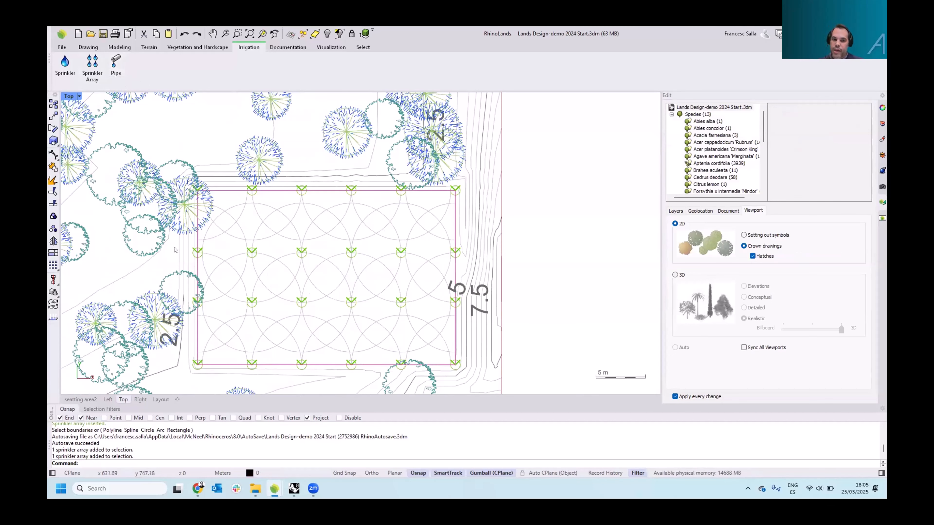
{"action": "right_click_drag", "start_coordinate": [241, 240], "coordinate": [461, 240]}
{"action": "scroll", "coordinate": [448, 240], "scroll_direction": "down", "scroll_amount": 4}
{"action": "scroll", "coordinate": [462, 240], "scroll_direction": "up", "scroll_amount": 2}
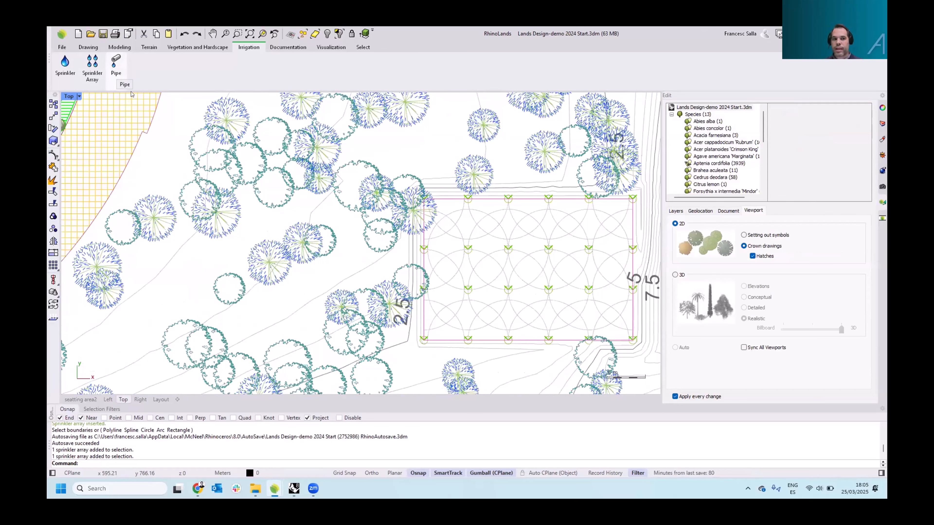
{"action": "right_click_drag", "start_coordinate": [286, 169], "coordinate": [246, 165]}
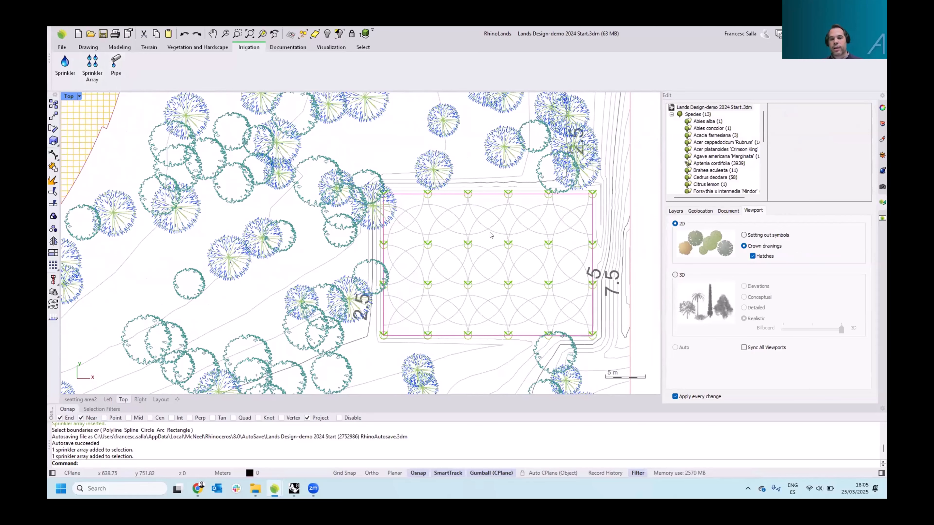
{"action": "right_click_drag", "start_coordinate": [486, 208], "coordinate": [427, 197]}
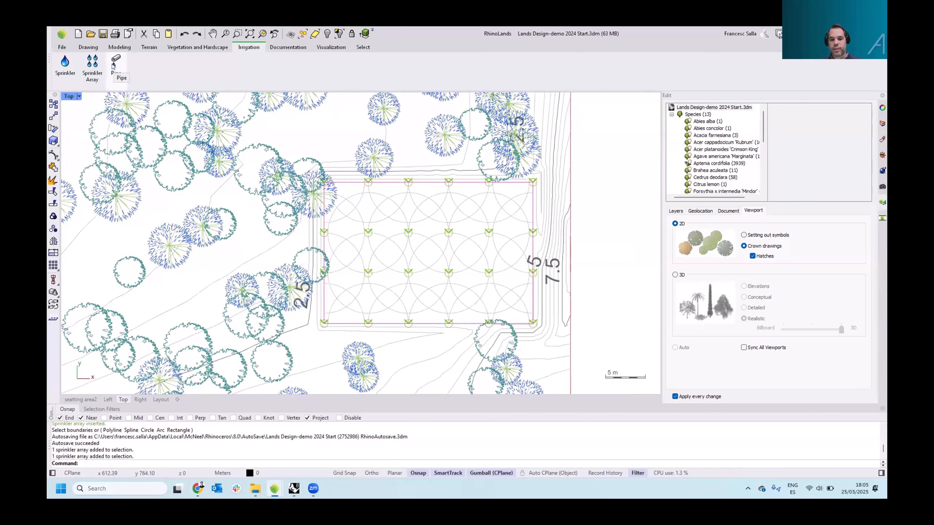
{"action": "right_click_drag", "start_coordinate": [215, 199], "coordinate": [353, 198]}
{"action": "scroll", "coordinate": [352, 199], "scroll_direction": "down", "scroll_amount": 2}
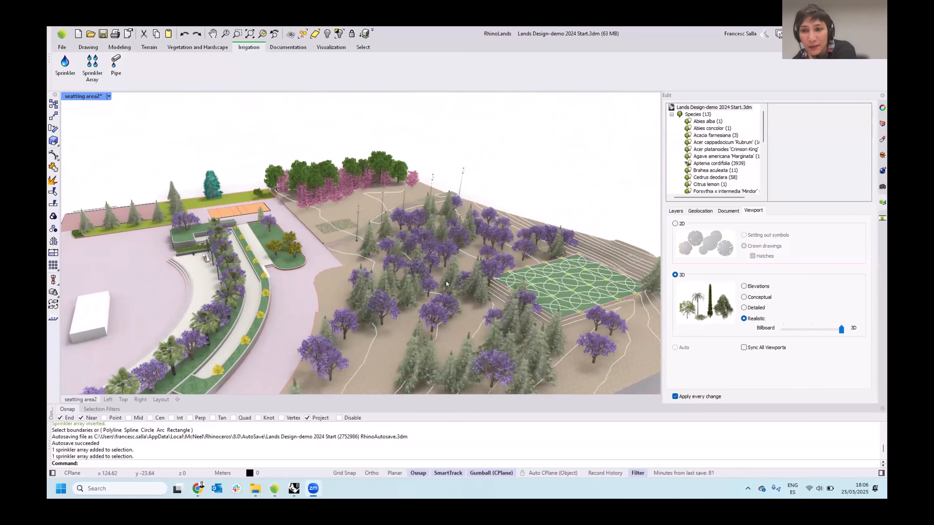
{"action": "left_click", "coordinate": [264, 140]}
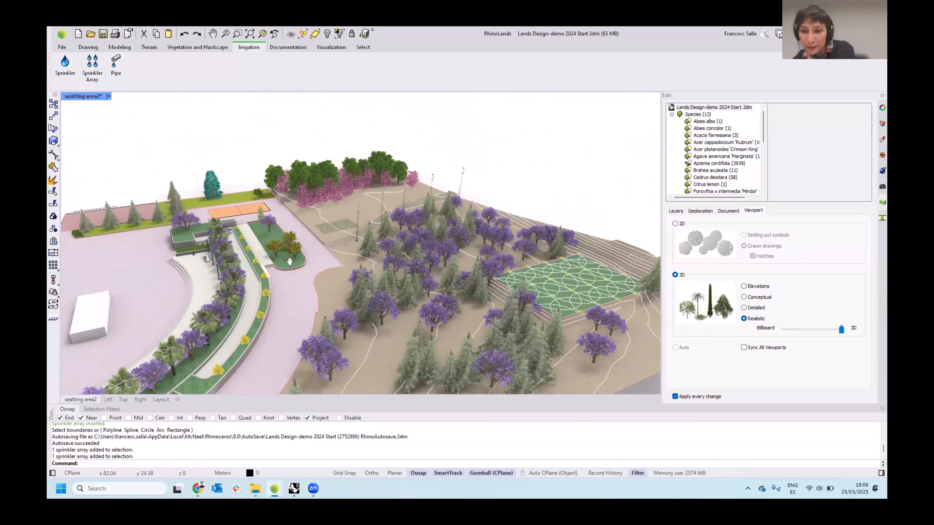
{"action": "right_click_drag", "start_coordinate": [281, 249], "coordinate": [201, 369], "text": "shift"}
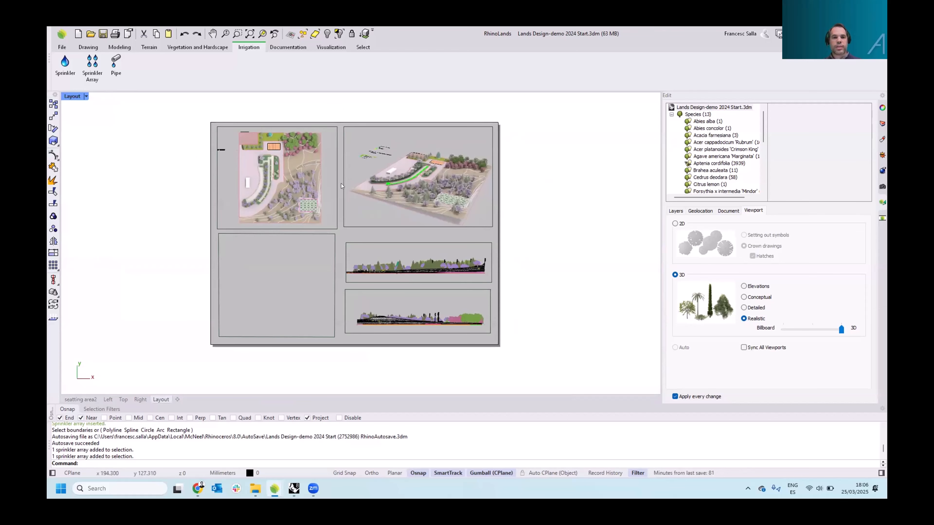
In the Layout, activate the perspective detail and orbit its view slightly
{"action": "scroll", "coordinate": [322, 188], "scroll_direction": "up", "scroll_amount": 2}
{"action": "left_click", "coordinate": [324, 199]}
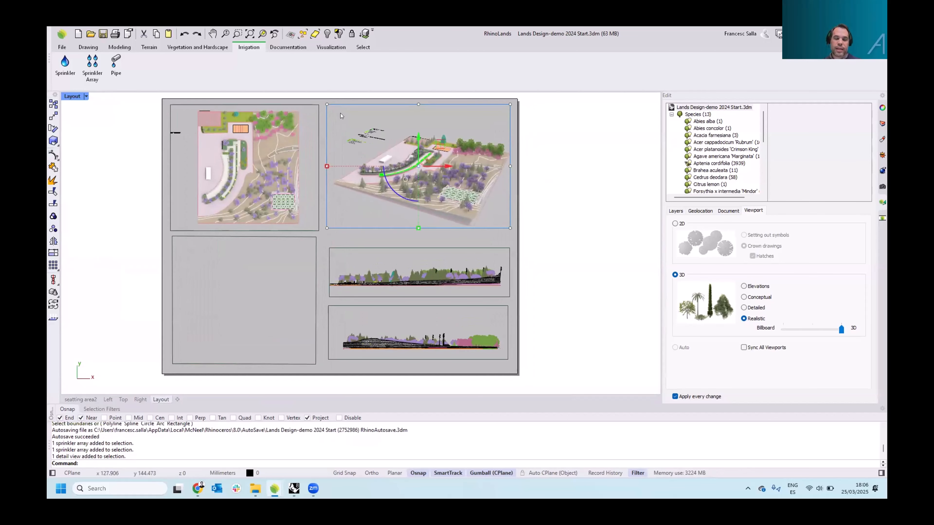
{"action": "double_click", "coordinate": [343, 212]}
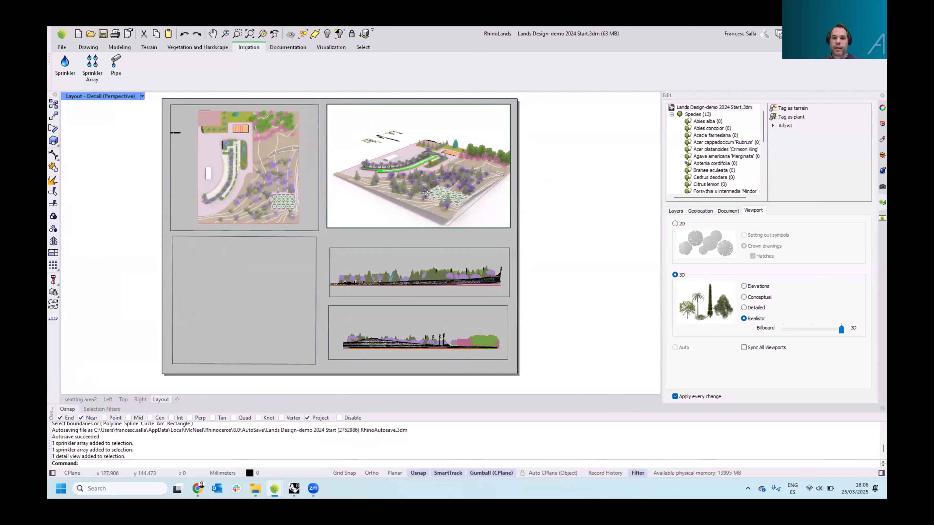
{"action": "right_click_drag", "start_coordinate": [432, 193], "coordinate": [404, 155]}
{"action": "right_click_drag", "start_coordinate": [451, 186], "coordinate": [436, 186]}
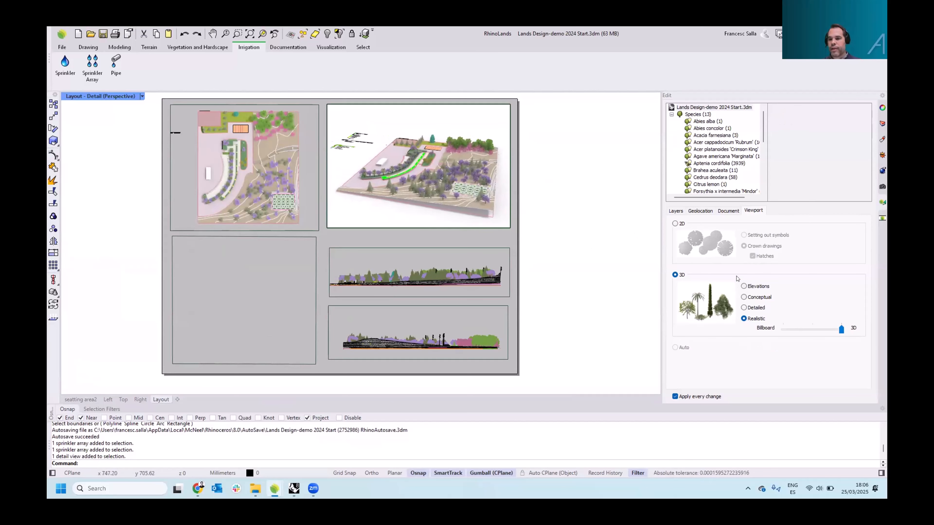
Set the plan detail's vegetation display to 2D and the section detail's to 3D Elevations
{"action": "double_click", "coordinate": [189, 181]}
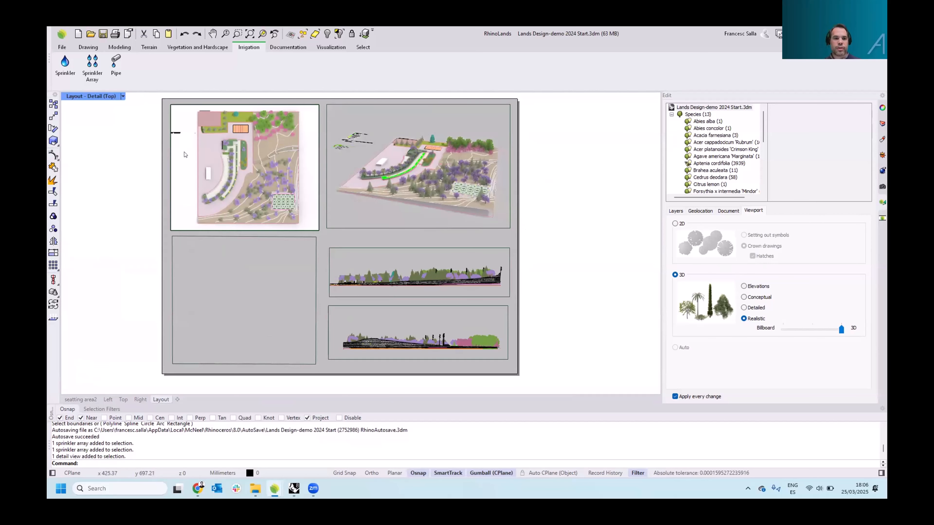
{"action": "left_click", "coordinate": [675, 224]}
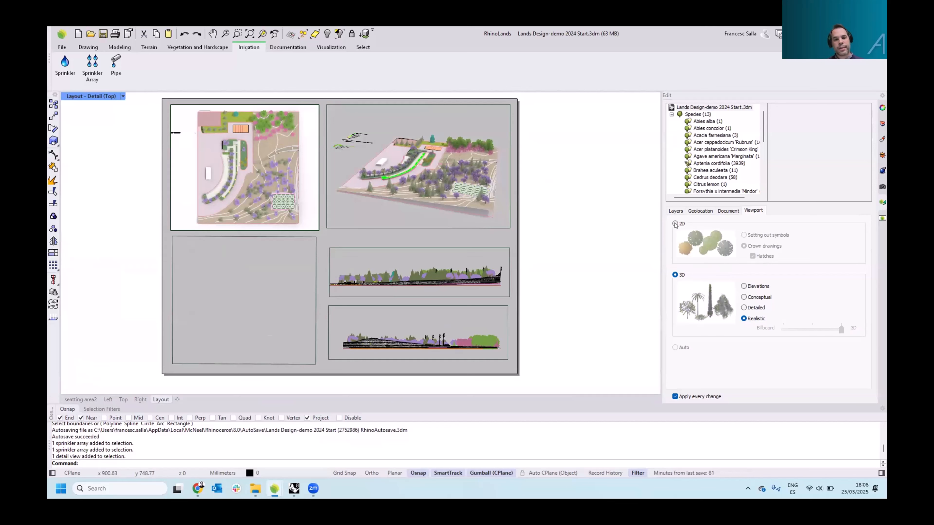
{"action": "double_click", "coordinate": [458, 256]}
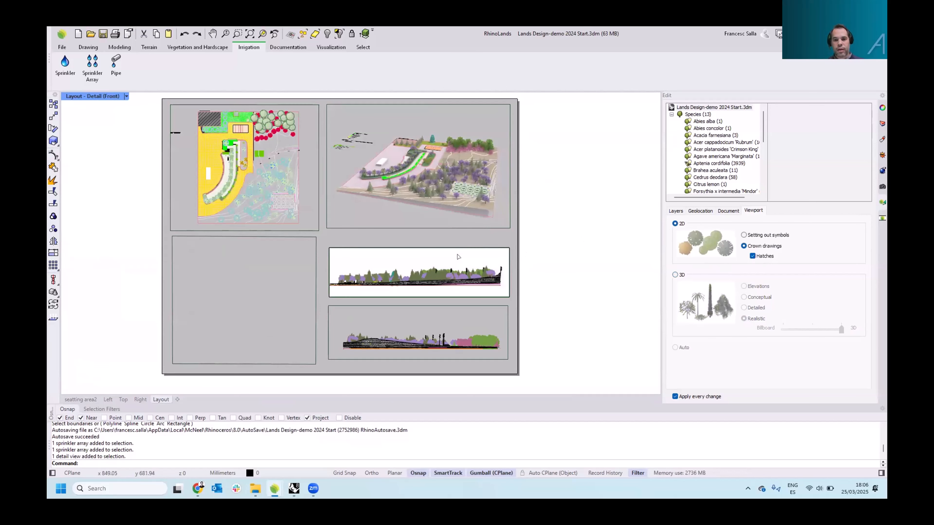
{"action": "left_click", "coordinate": [676, 275]}
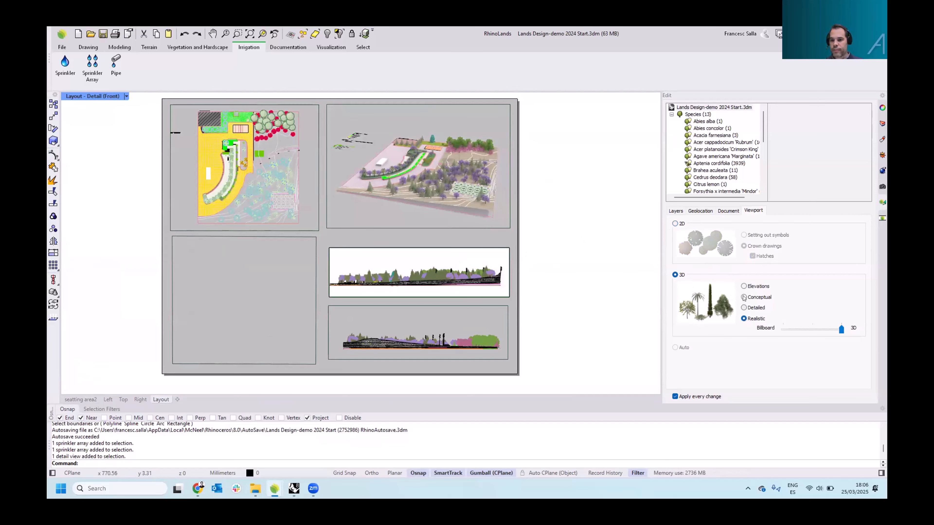
{"action": "left_click", "coordinate": [742, 286]}
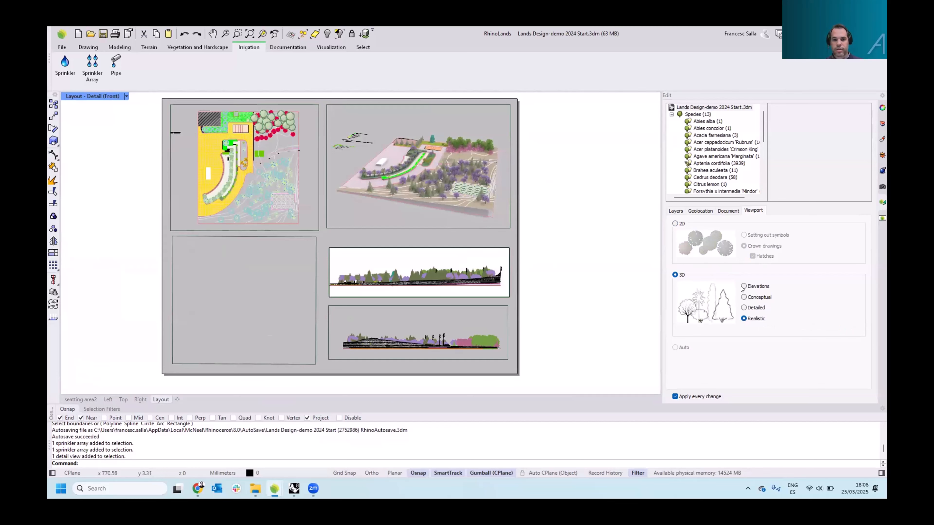
Delete the empty lower-left detail on the layout and draw a new detail rectangle in its place
{"action": "left_click", "coordinate": [316, 279]}
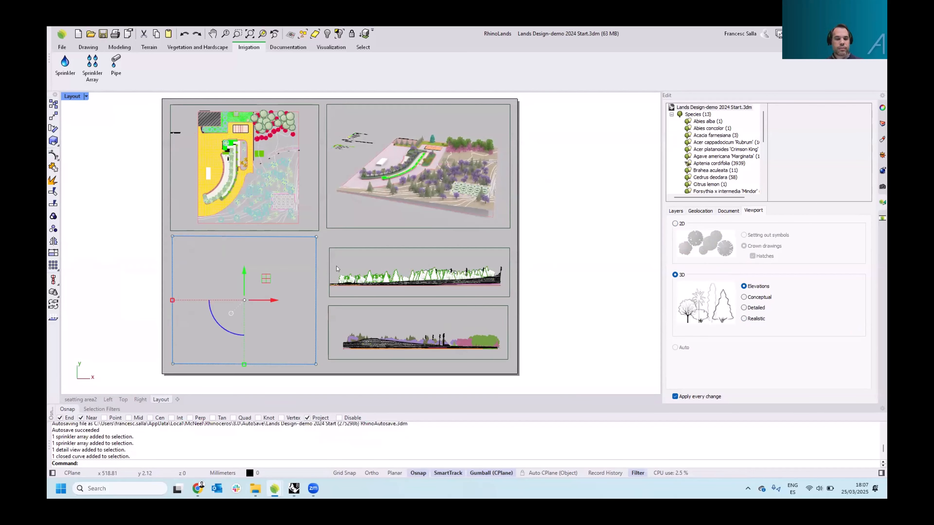
{"action": "key", "text": "Delete"}
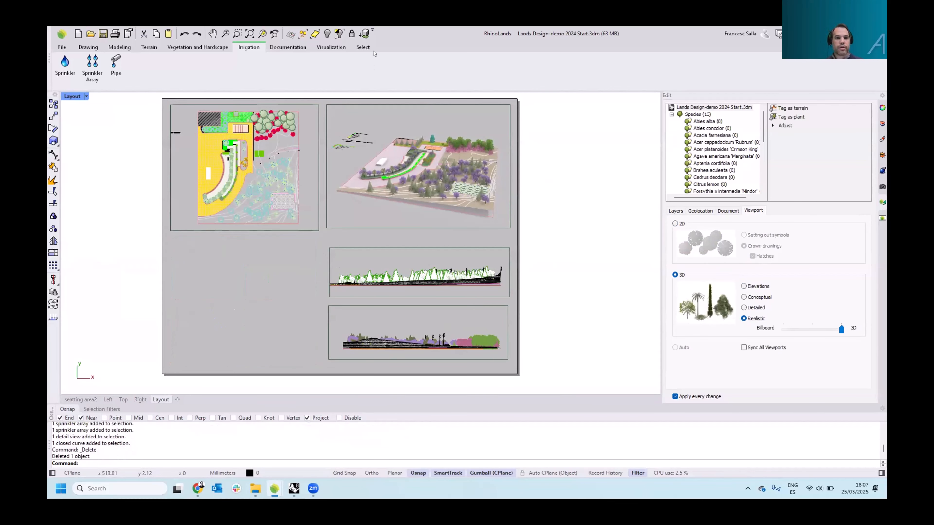
{"action": "left_click", "coordinate": [281, 49]}
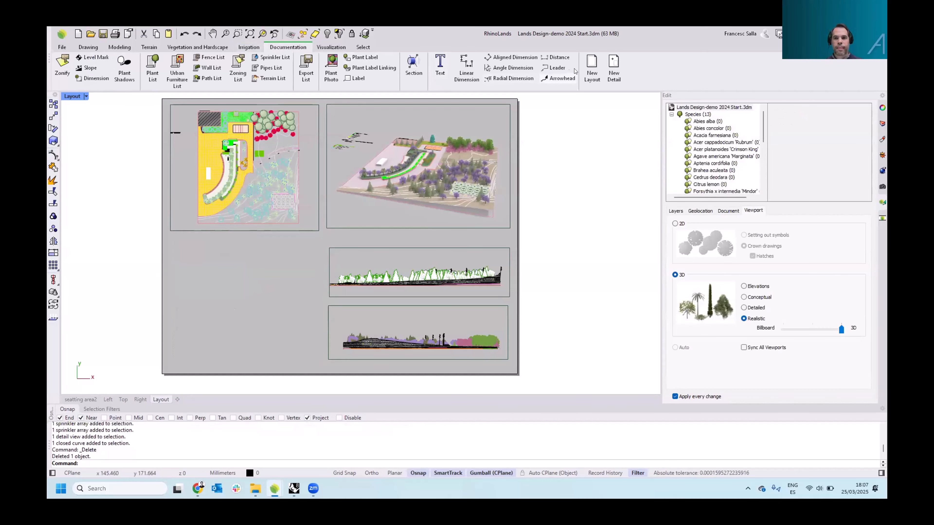
{"action": "left_click", "coordinate": [613, 70]}
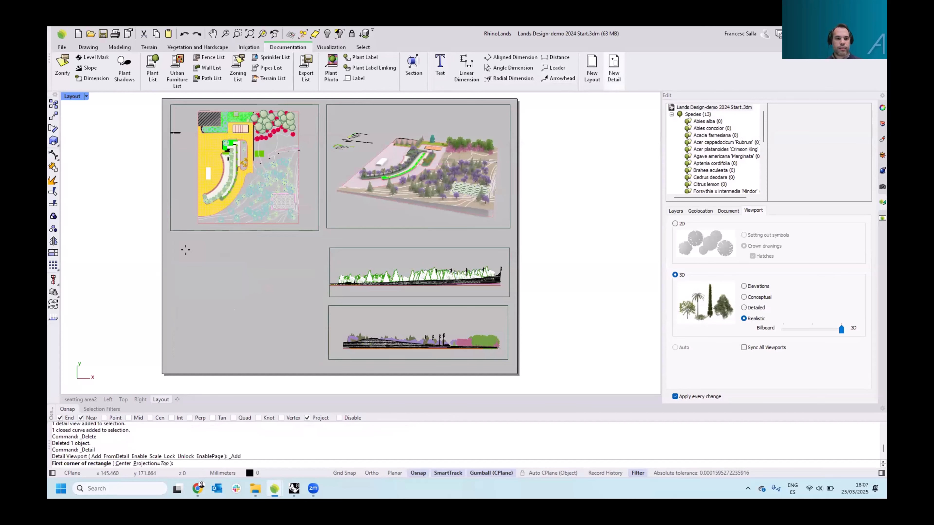
{"action": "left_click", "coordinate": [301, 345]}
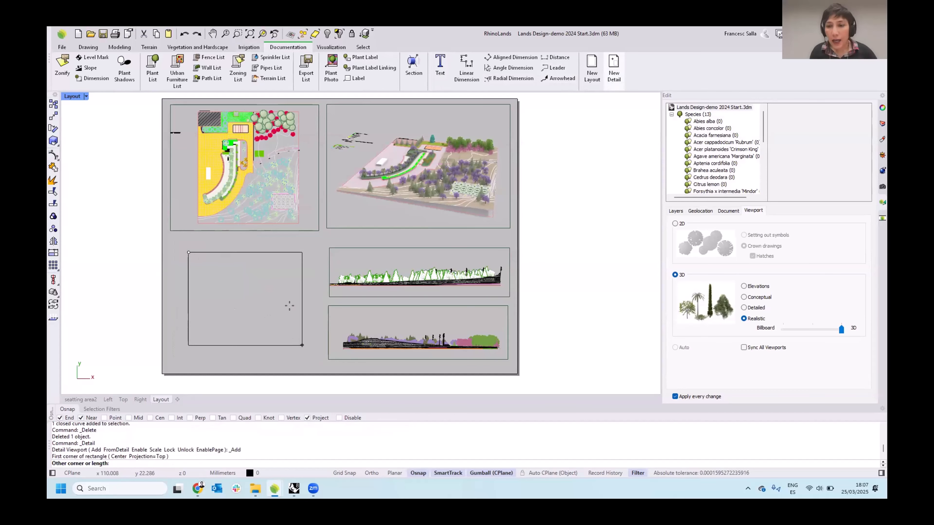
{"action": "left_click", "coordinate": [262, 287]}
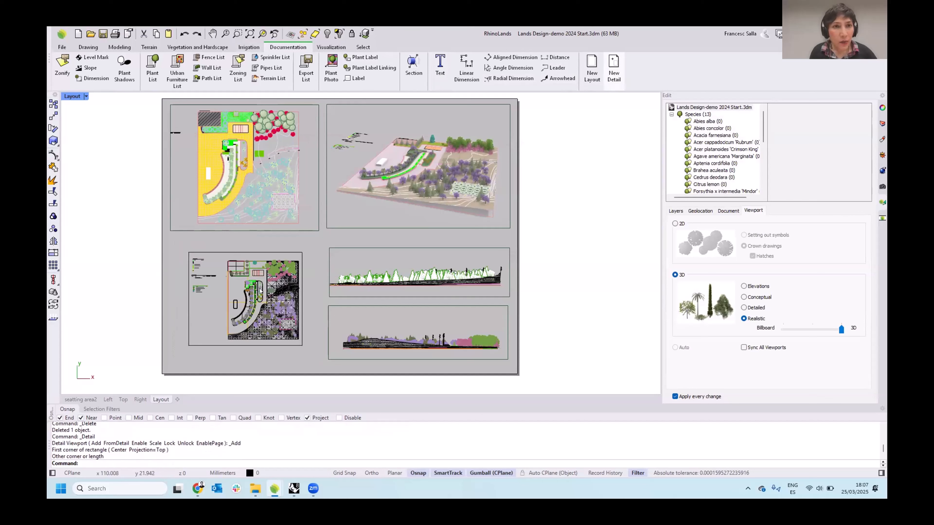
Inside the new detail, pan and zoom the view to frame the Plant list table, then leave the detail
{"action": "double_click", "coordinate": [223, 283]}
{"action": "right_click_drag", "start_coordinate": [223, 283], "coordinate": [252, 288]}
{"action": "scroll", "coordinate": [224, 283], "scroll_direction": "up", "scroll_amount": 2}
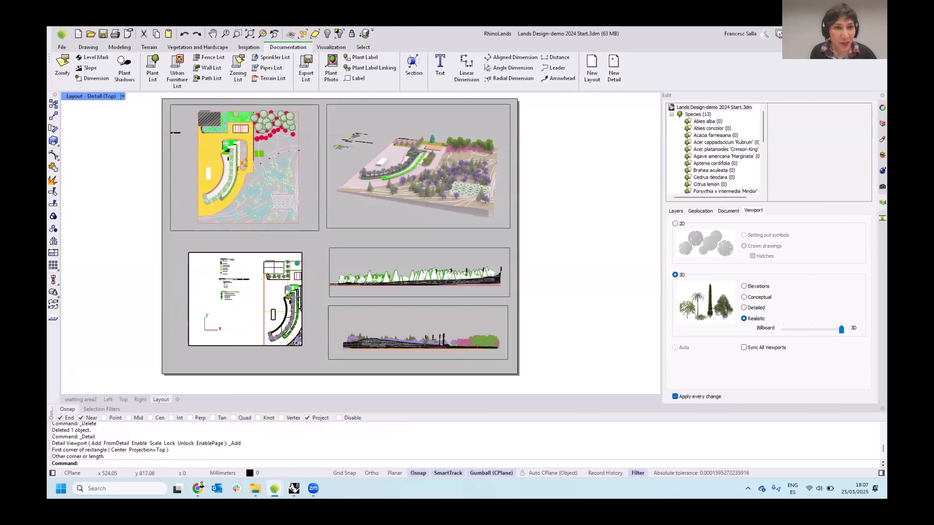
{"action": "scroll", "coordinate": [225, 285], "scroll_direction": "up", "scroll_amount": 4}
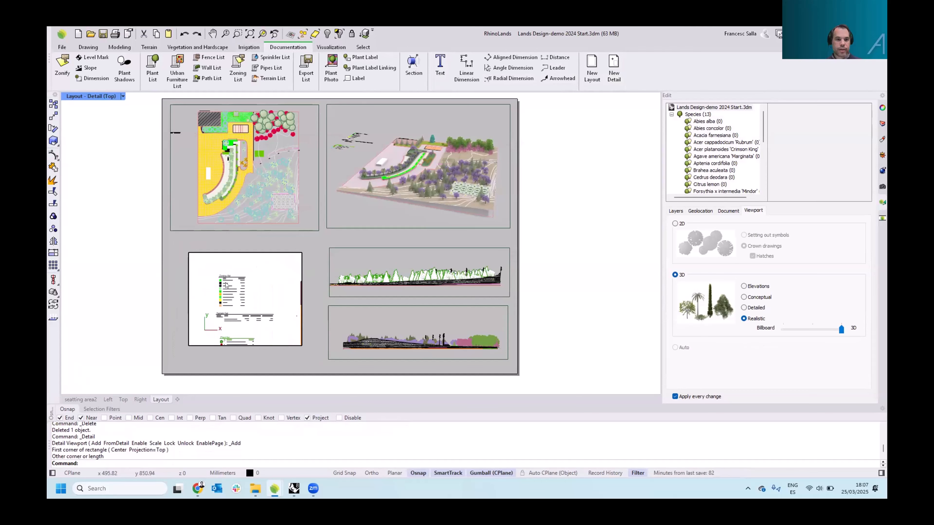
{"action": "scroll", "coordinate": [226, 285], "scroll_direction": "up", "scroll_amount": 5}
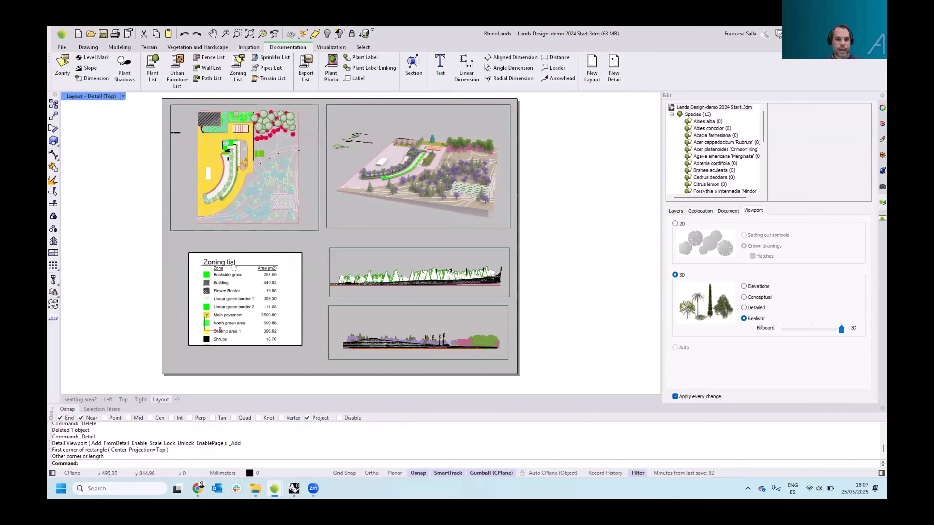
{"action": "scroll", "coordinate": [234, 268], "scroll_direction": "down", "scroll_amount": 2}
{"action": "right_click_drag", "start_coordinate": [243, 335], "coordinate": [247, 250]}
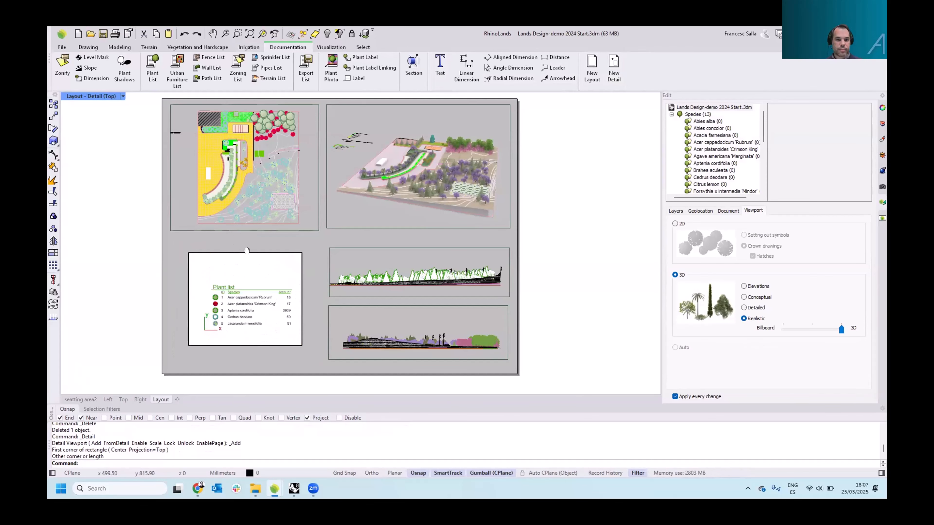
{"action": "double_click", "coordinate": [326, 227]}
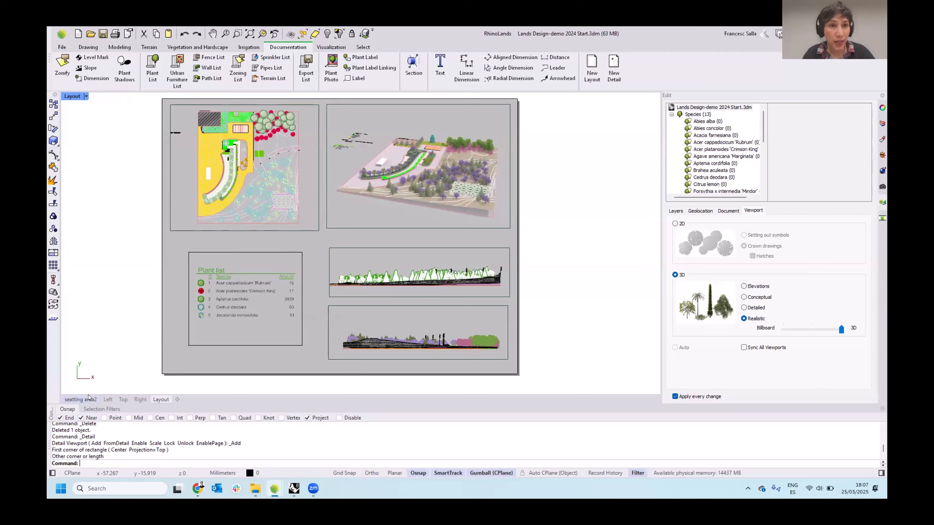
Browse the RhinoLands Tutorials playlist on YouTube to review the available tutorial videos
{"action": "mouse_move", "coordinate": [196, 491]}
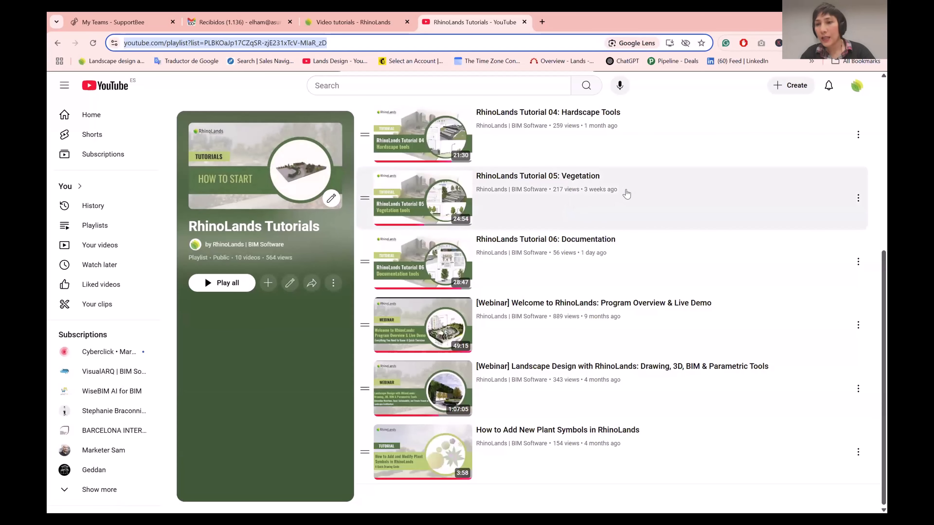
{"action": "scroll", "coordinate": [664, 148], "scroll_direction": "up", "scroll_amount": 6}
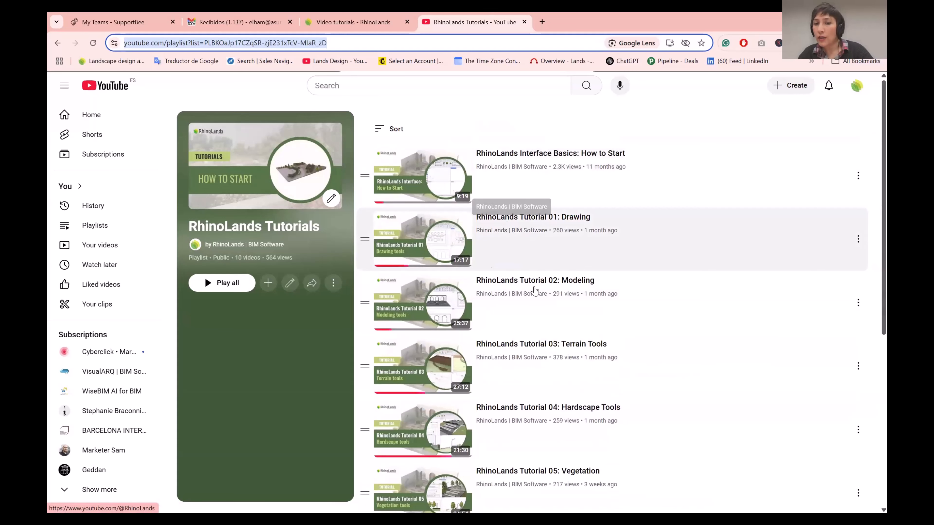
{"action": "scroll", "coordinate": [535, 320], "scroll_direction": "down", "scroll_amount": 1}
{"action": "scroll", "coordinate": [541, 345], "scroll_direction": "down", "scroll_amount": 2}
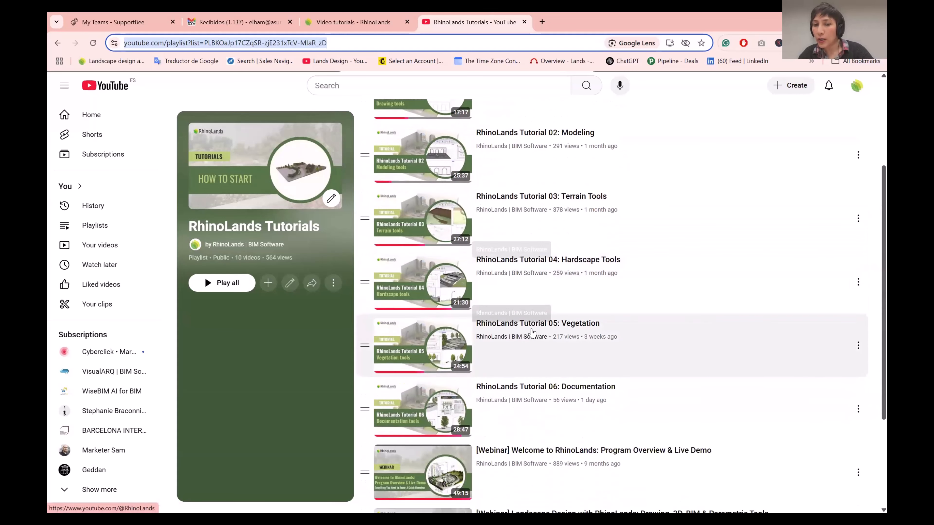
{"action": "scroll", "coordinate": [541, 368], "scroll_direction": "down", "scroll_amount": 1}
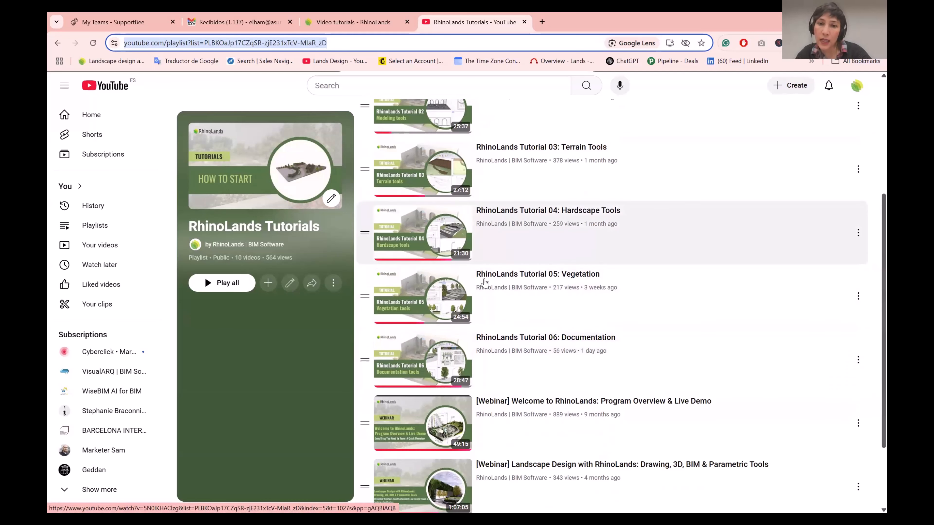
{"action": "scroll", "coordinate": [452, 269], "scroll_direction": "up", "scroll_amount": 3}
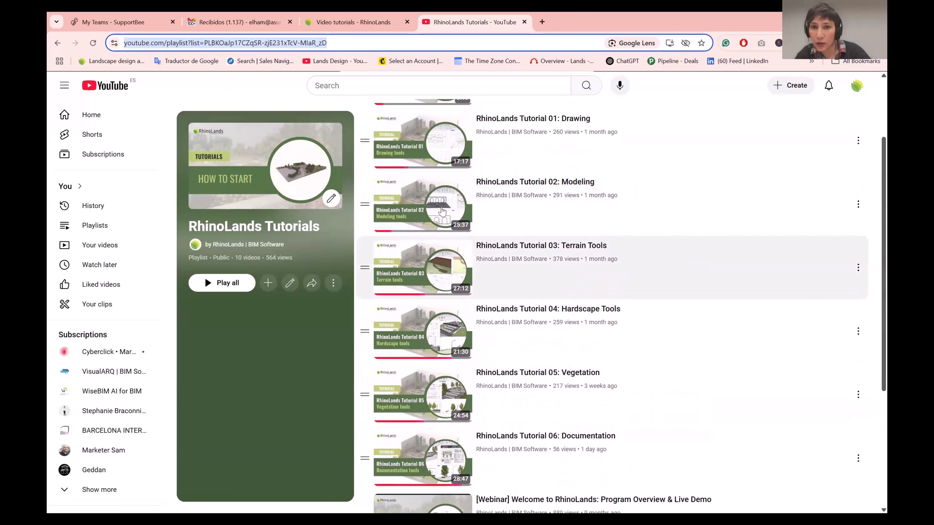
{"action": "scroll", "coordinate": [596, 254], "scroll_direction": "up", "scroll_amount": 1}
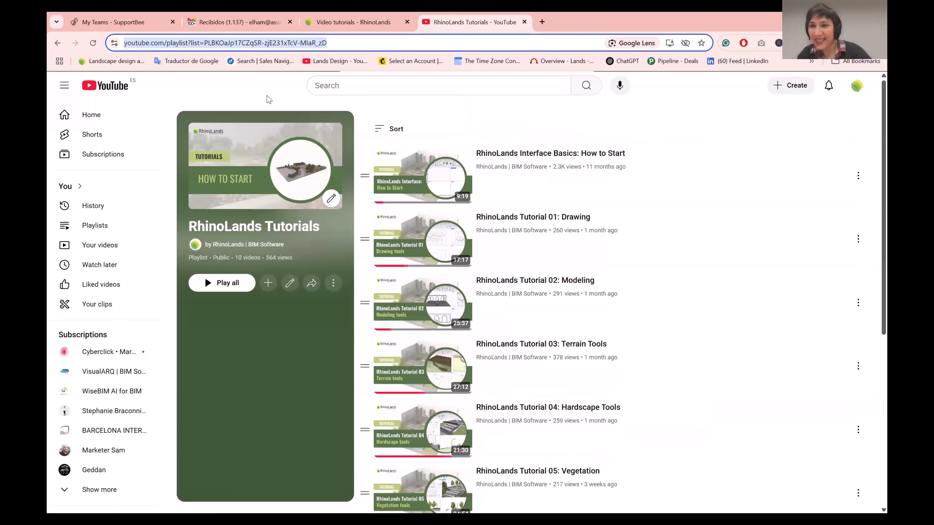
Switch to the Lands Design Video Tutorials page and open the site's Download page
{"action": "left_click", "coordinate": [248, 97]}
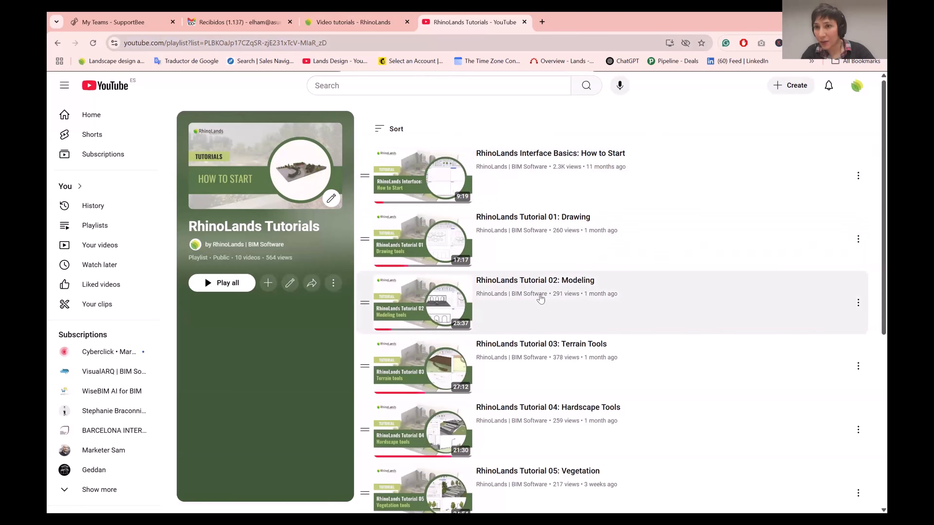
{"action": "left_click", "coordinate": [353, 22]}
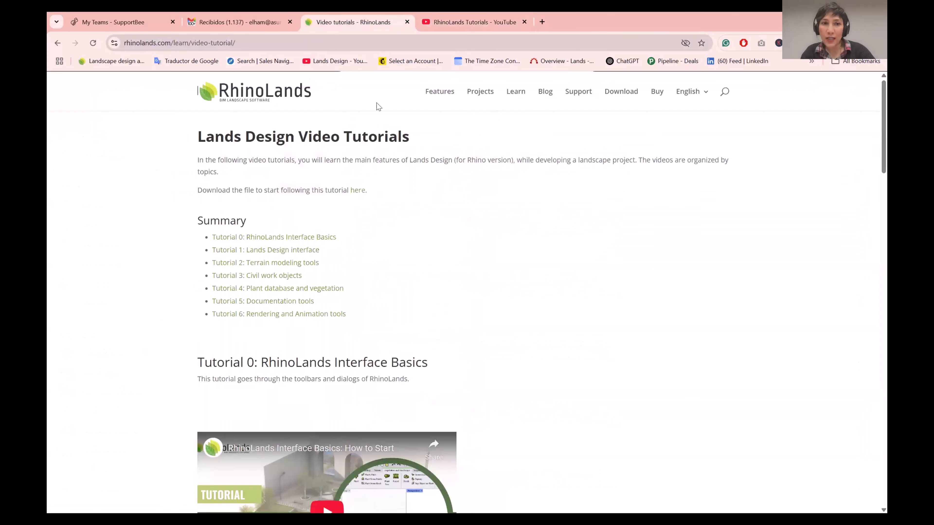
{"action": "left_click", "coordinate": [170, 95]}
{"action": "left_click", "coordinate": [621, 91]}
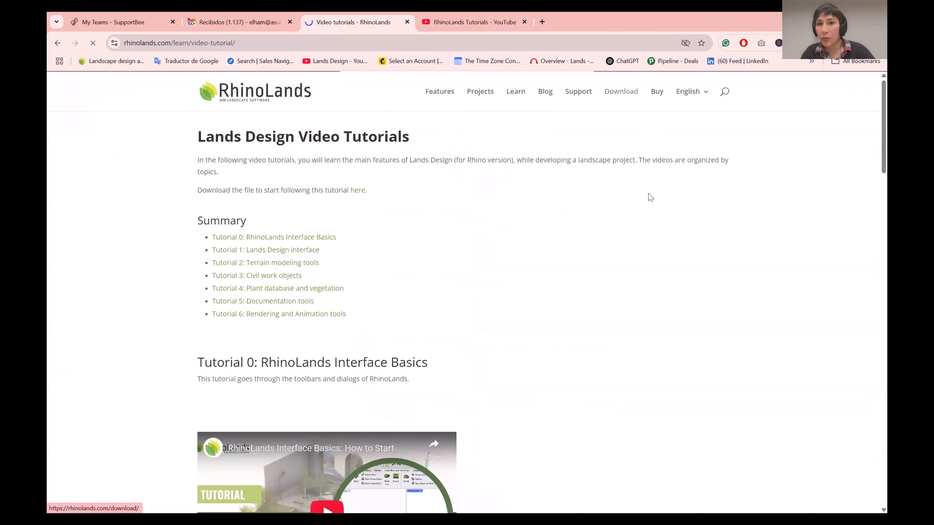